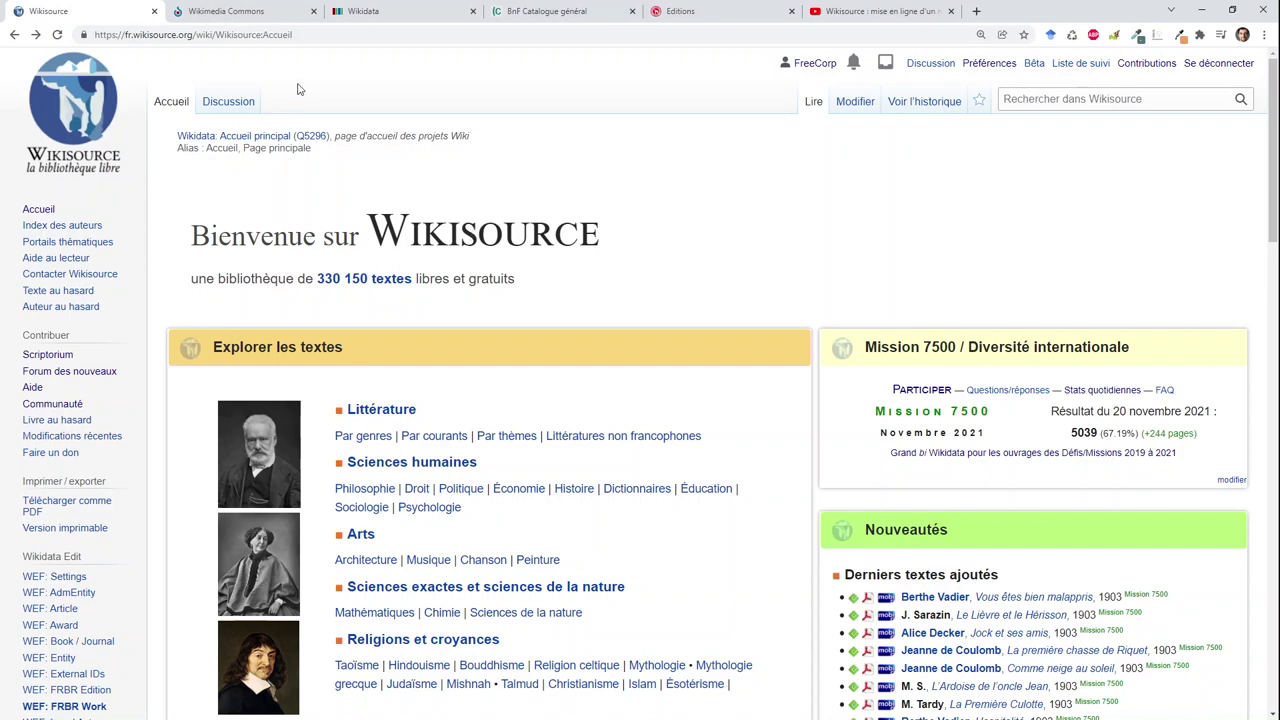
# On Wikimedia Commons, start the upload wizard and upload the "Légendes du vieux Béziers" PDF.
pyautogui.click(250, 22)
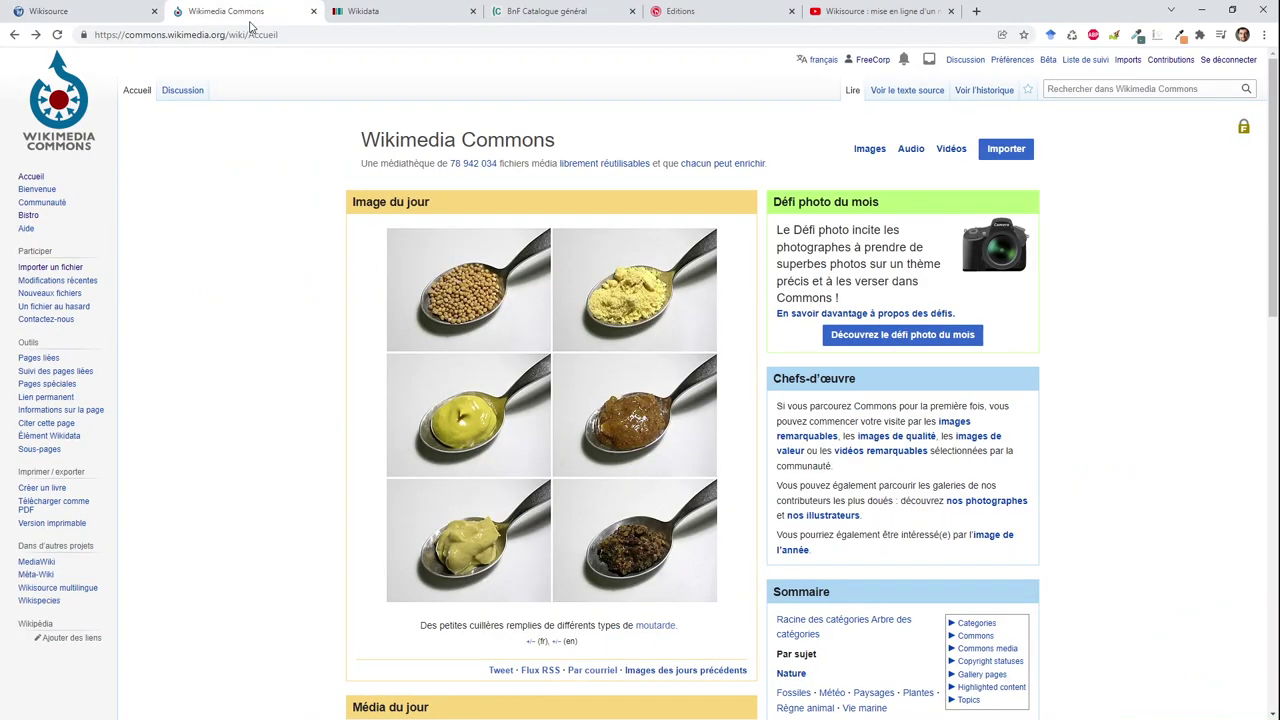
pyautogui.click(1003, 158)
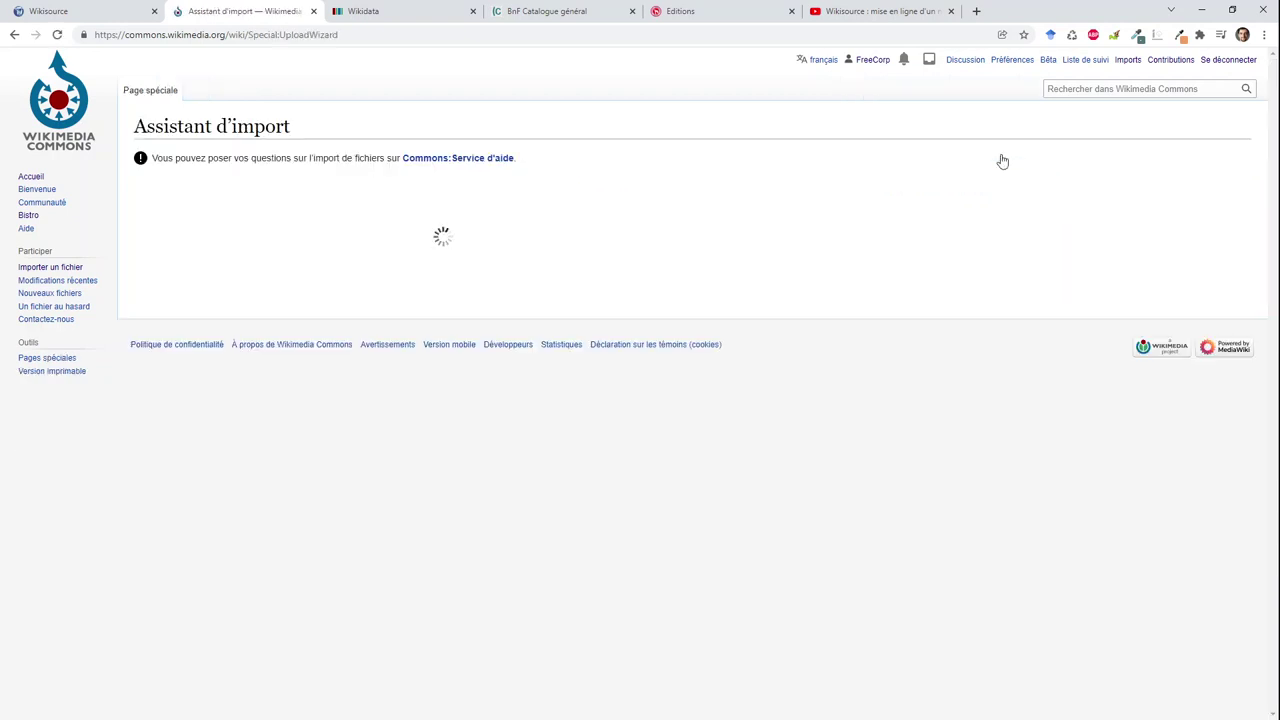
pyautogui.click(452, 352)
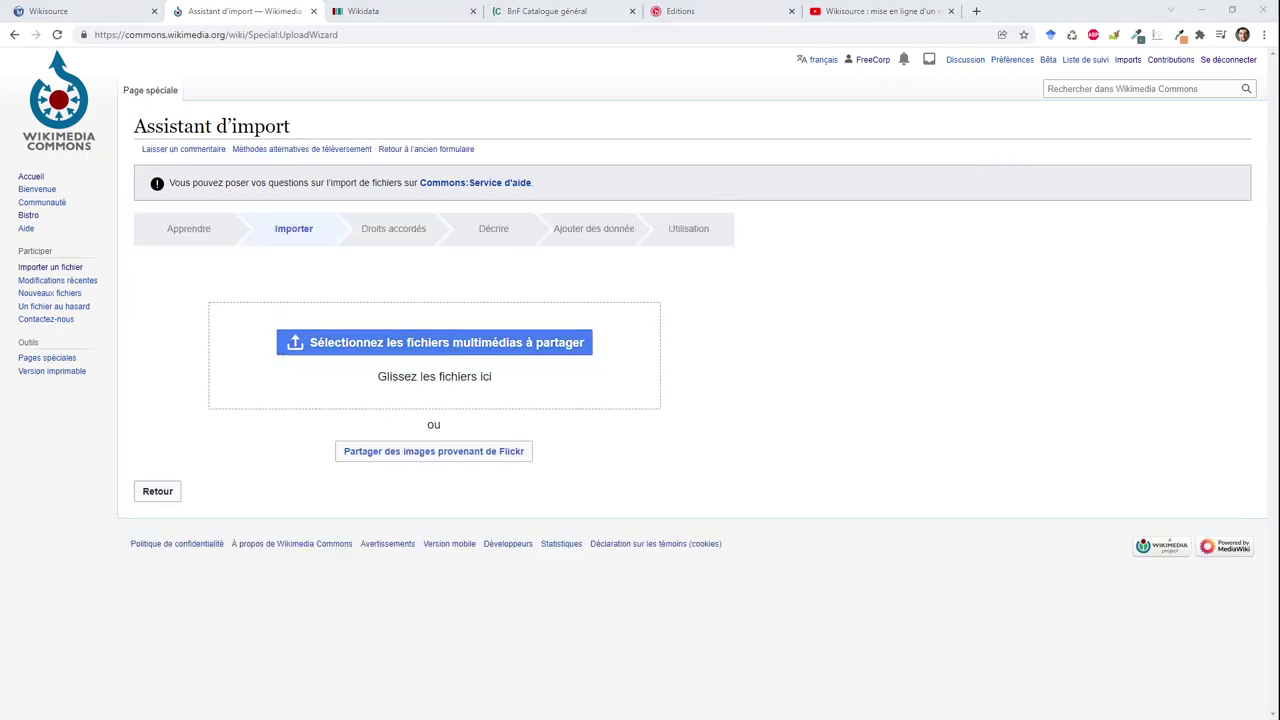
pyautogui.doubleClick(218, 110)
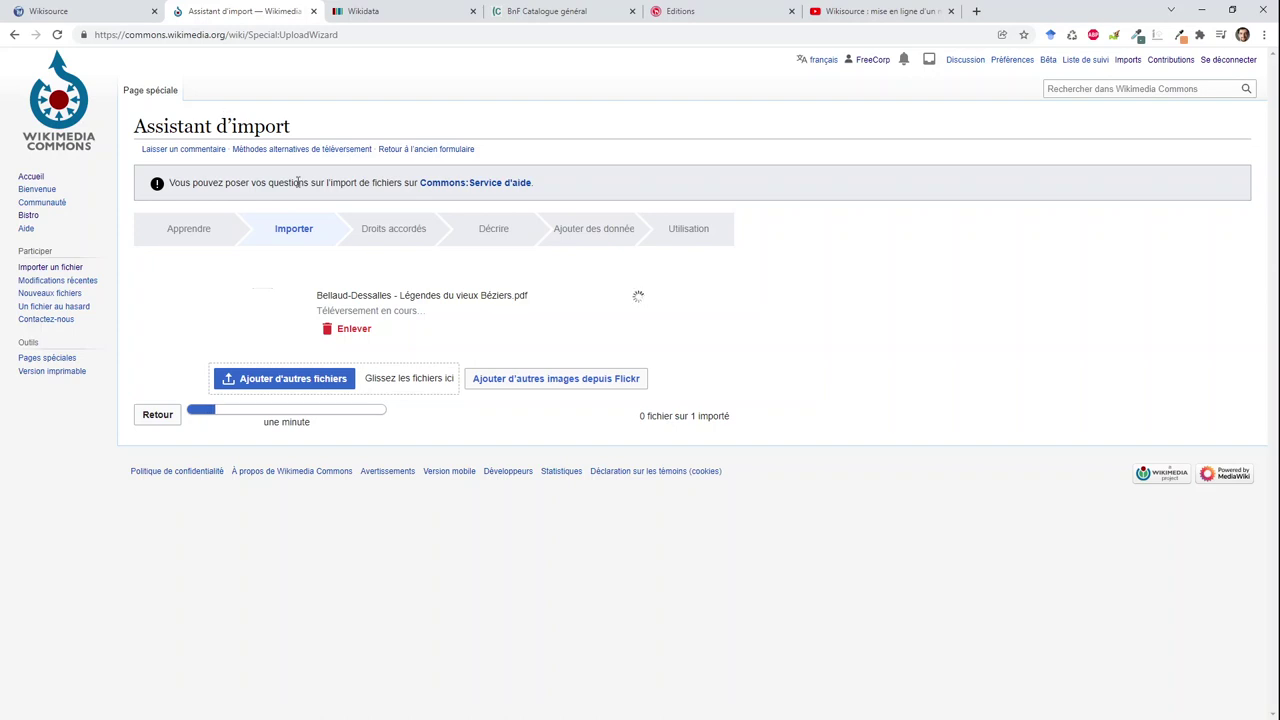
# Switch to the BnF Catalogue général and search all content for "Légendes du vieux béziers".
pyautogui.click(506, 22)
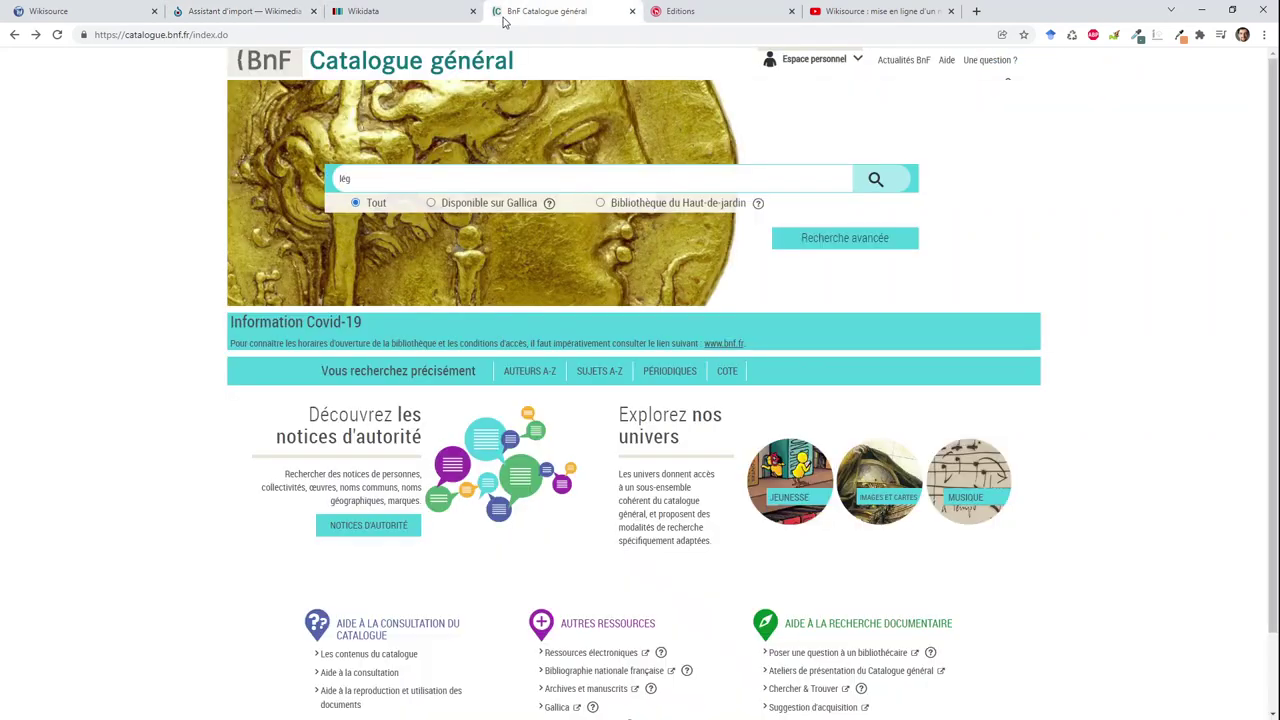
pyautogui.click(414, 185)
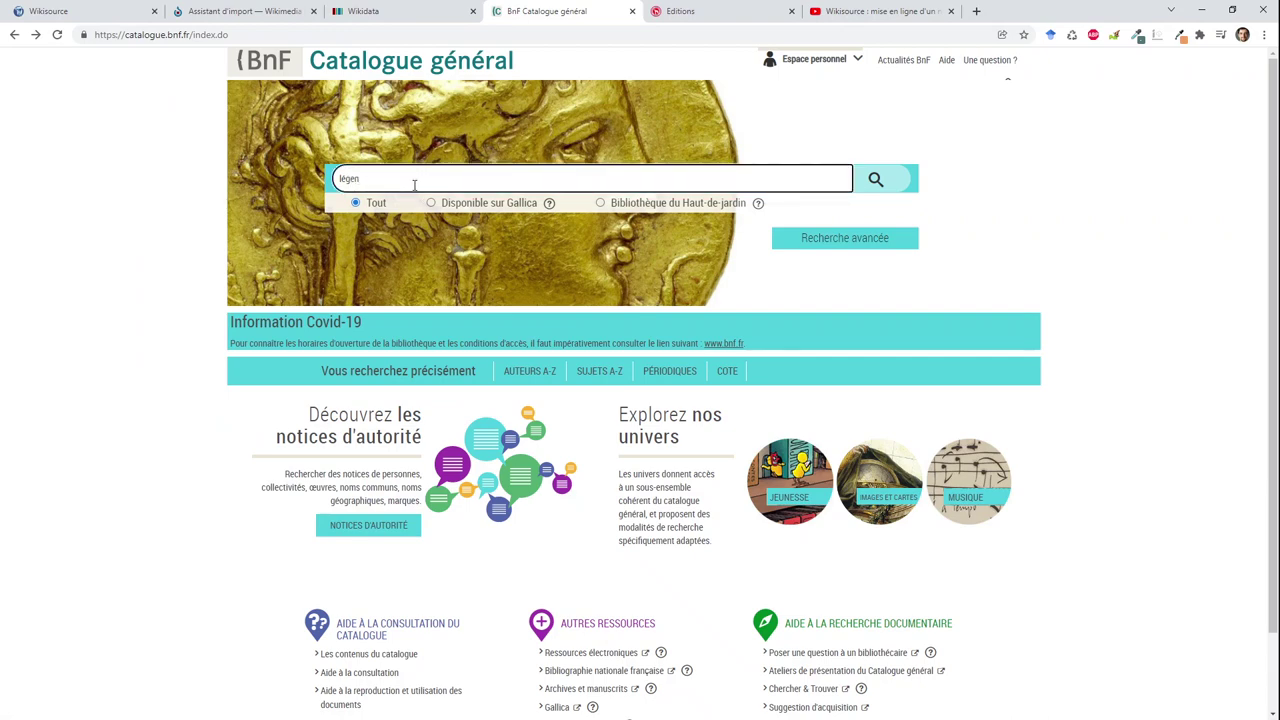
pyautogui.write('légen')
pyautogui.click(413, 212)
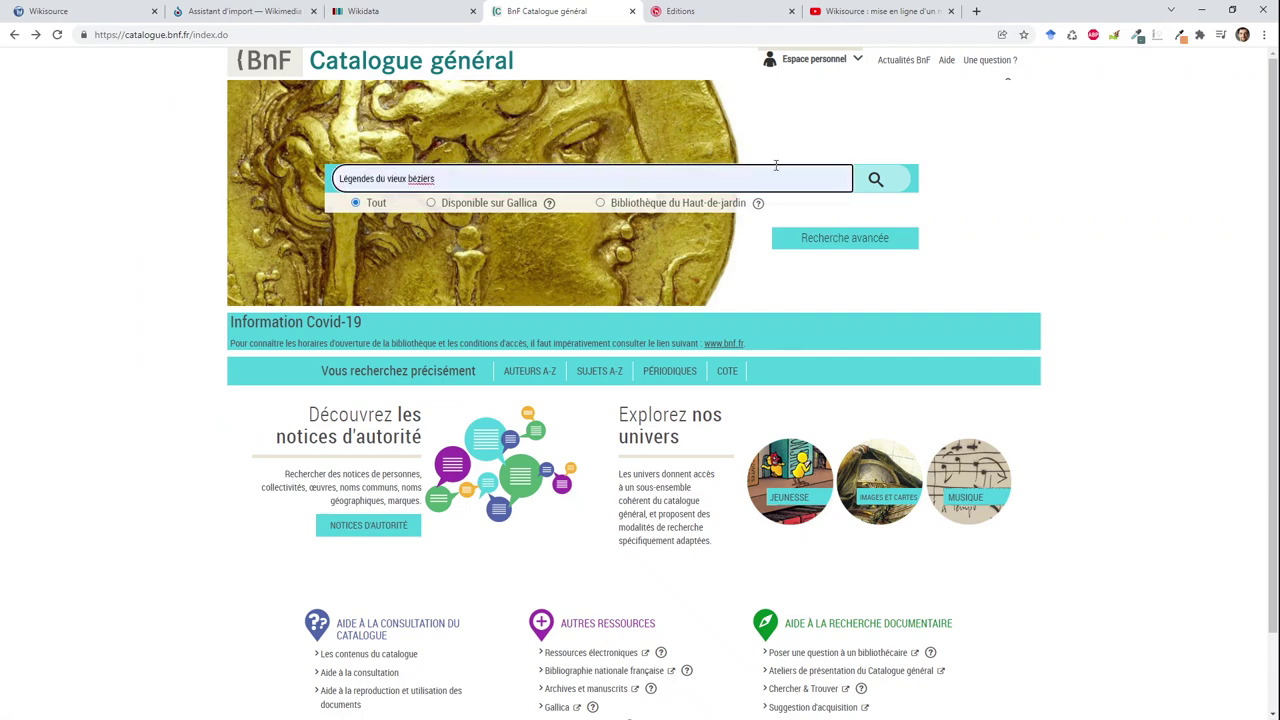
pyautogui.click(876, 182)
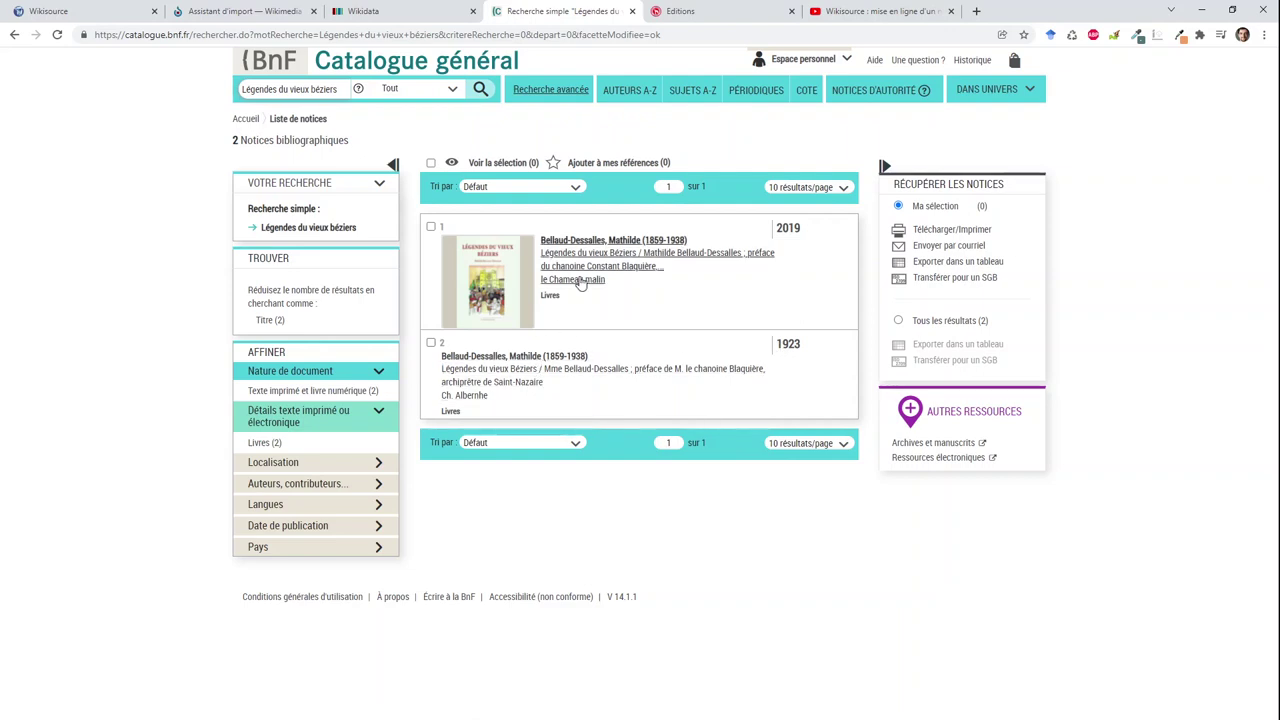
# View the book on the Le Chameau Malin publisher site and open the 1923 edition's record in the BnF catalogue.
pyautogui.click(690, 17)
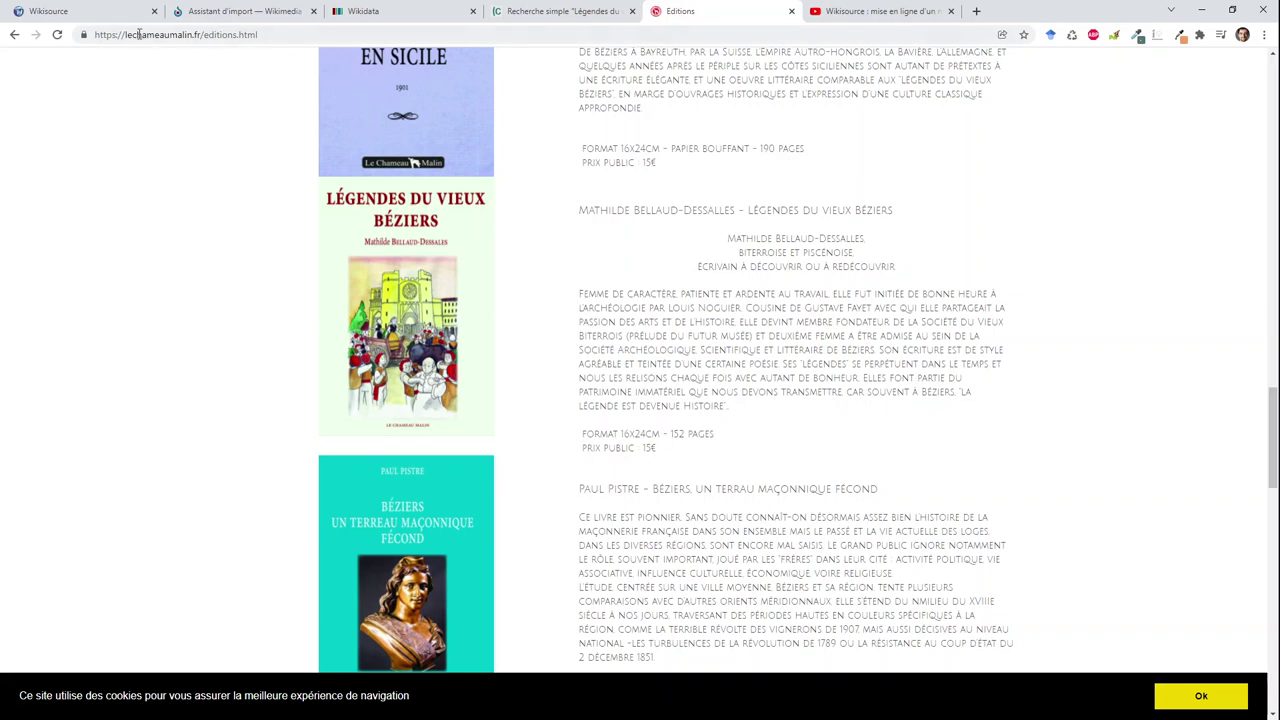
pyautogui.click(568, 12)
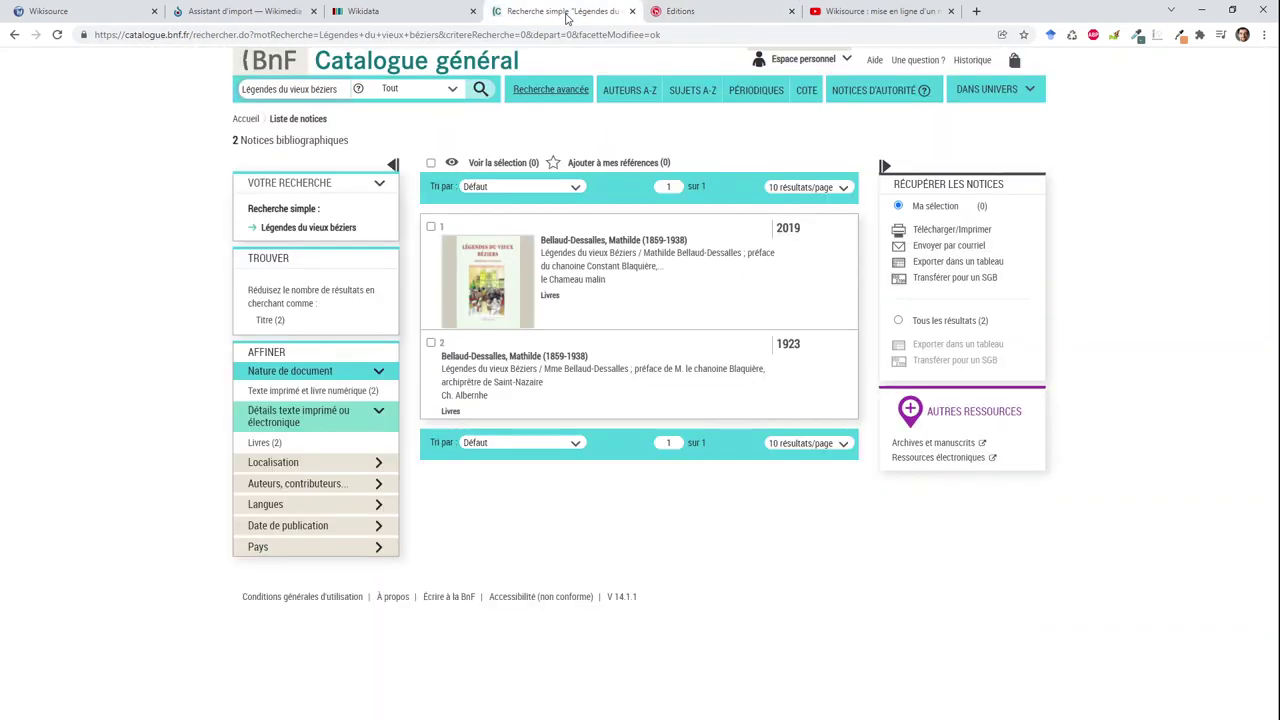
pyautogui.click(554, 374)
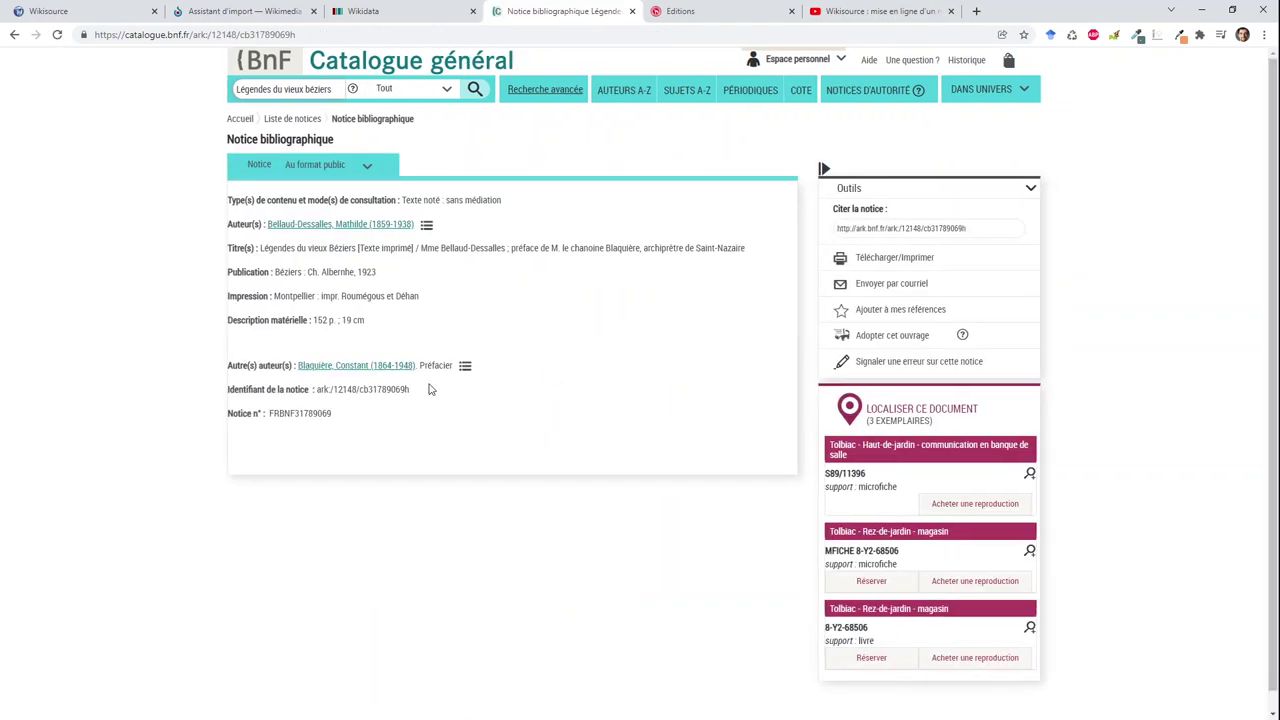
# Return to the Commons upload wizard, continue to the rights stage and declare that the file is not your own work.
pyautogui.click(245, 11)
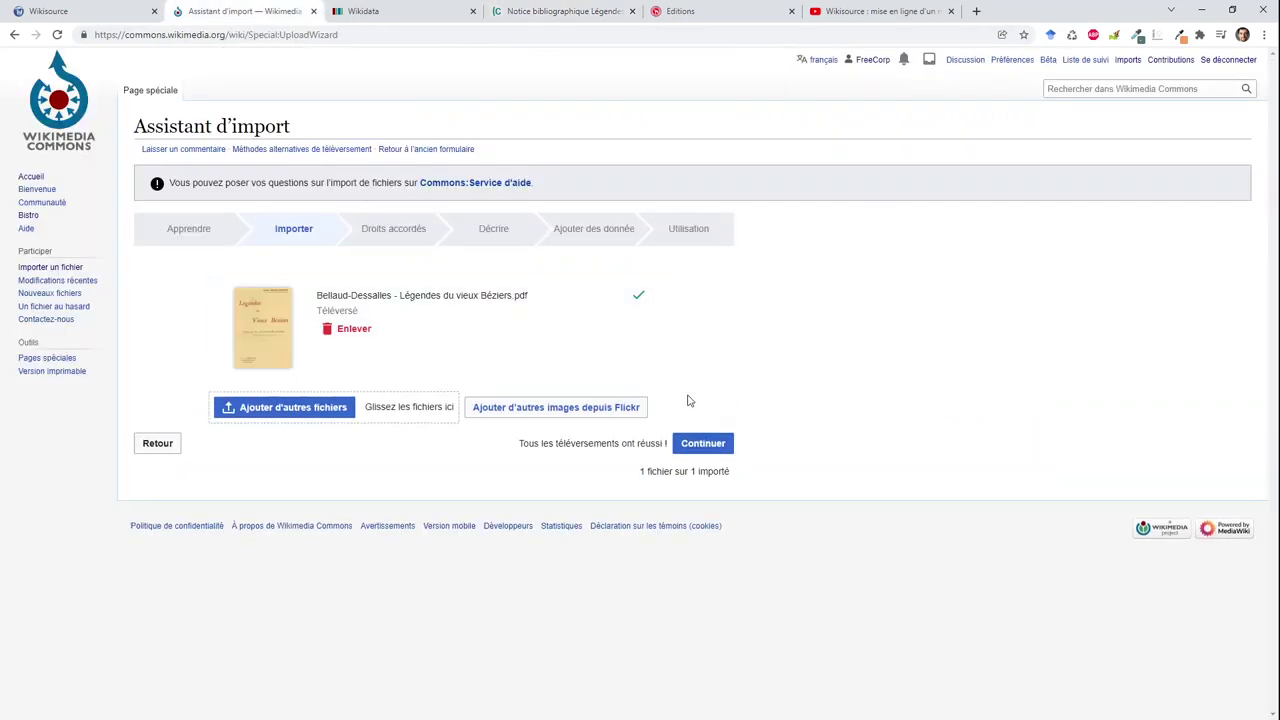
pyautogui.click(703, 444)
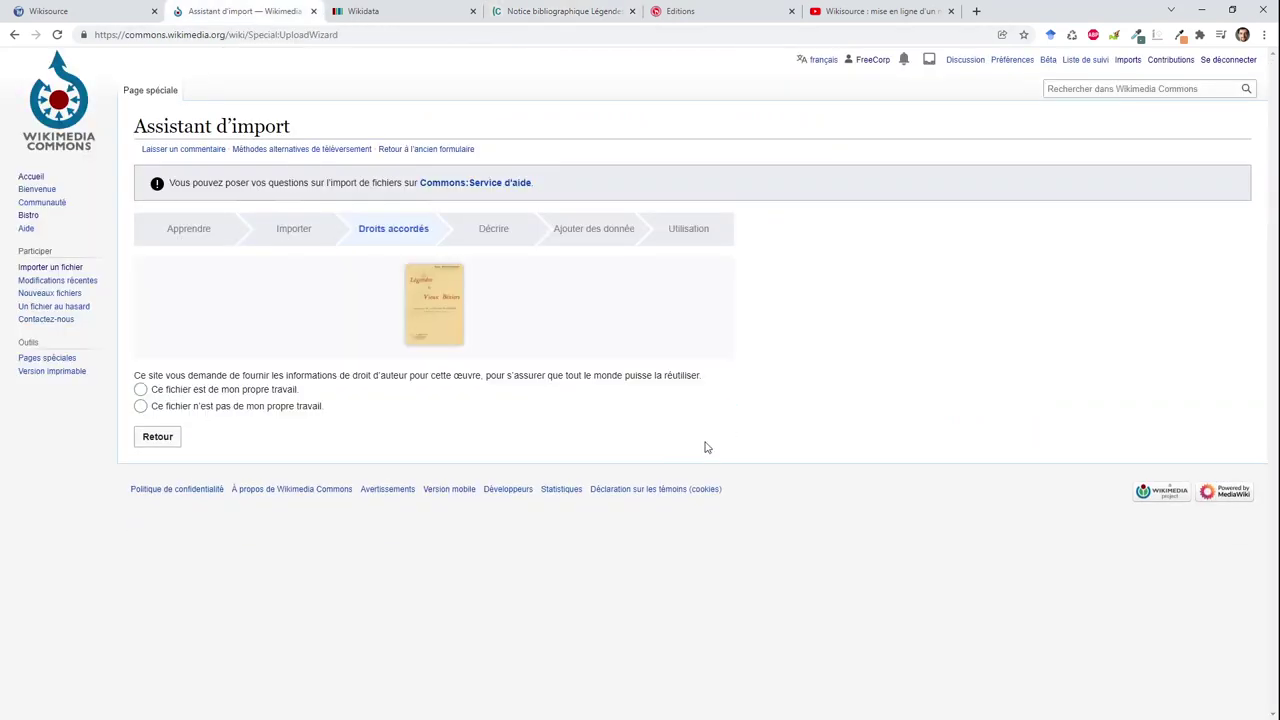
pyautogui.click(266, 413)
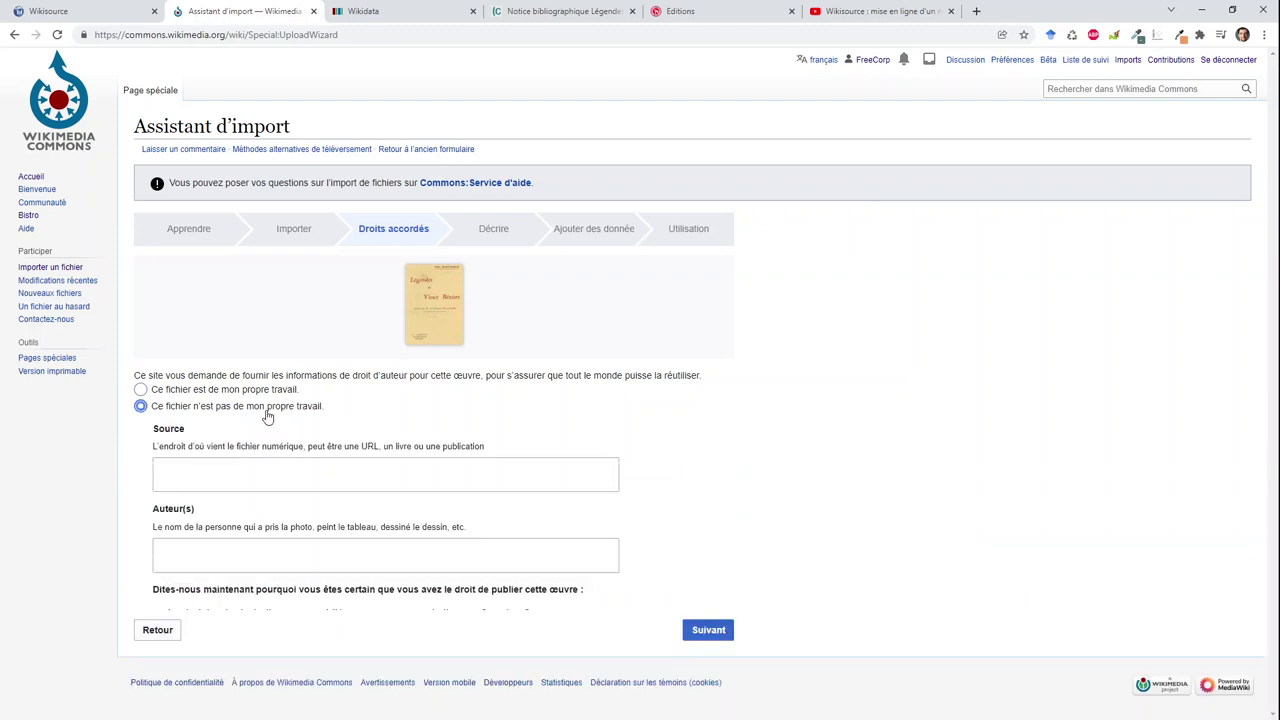
# Enter "Collection particulière" as the source and the book author's full name as the author.
pyautogui.click(270, 463)
pyautogui.write('Colle')
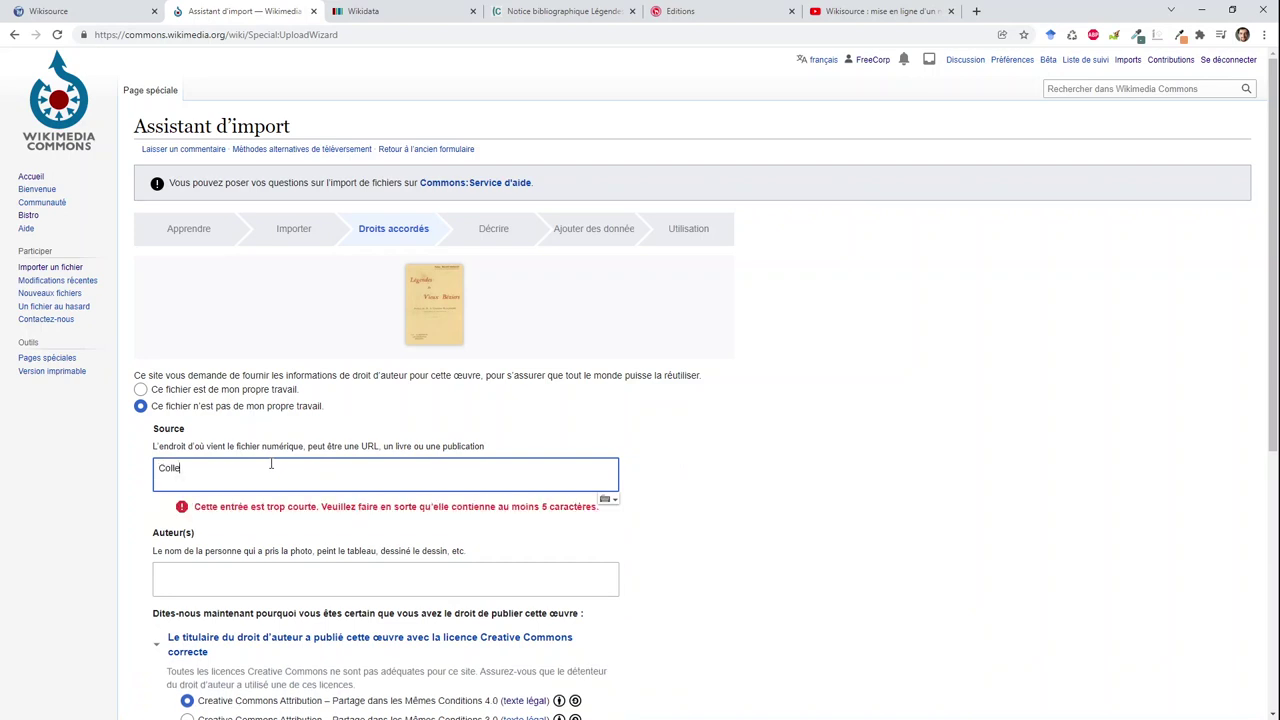
pyautogui.write('ction particulière')
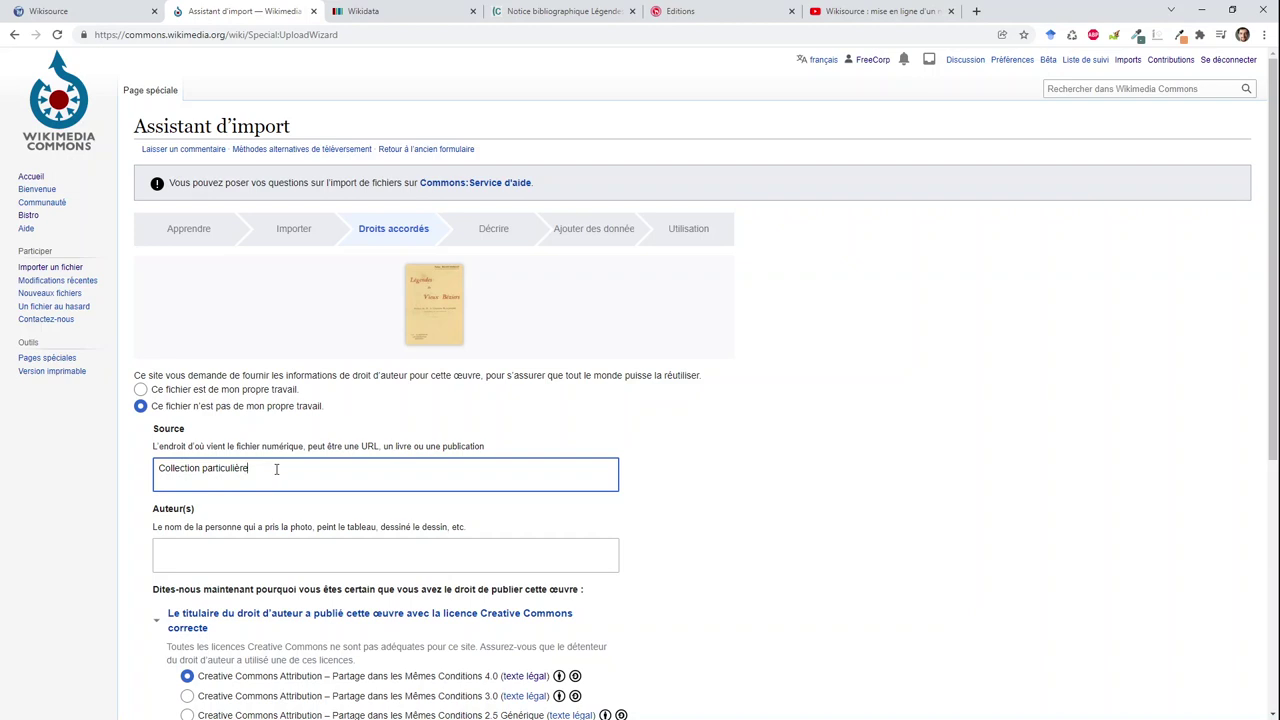
pyautogui.click(264, 540)
pyautogui.write('M')
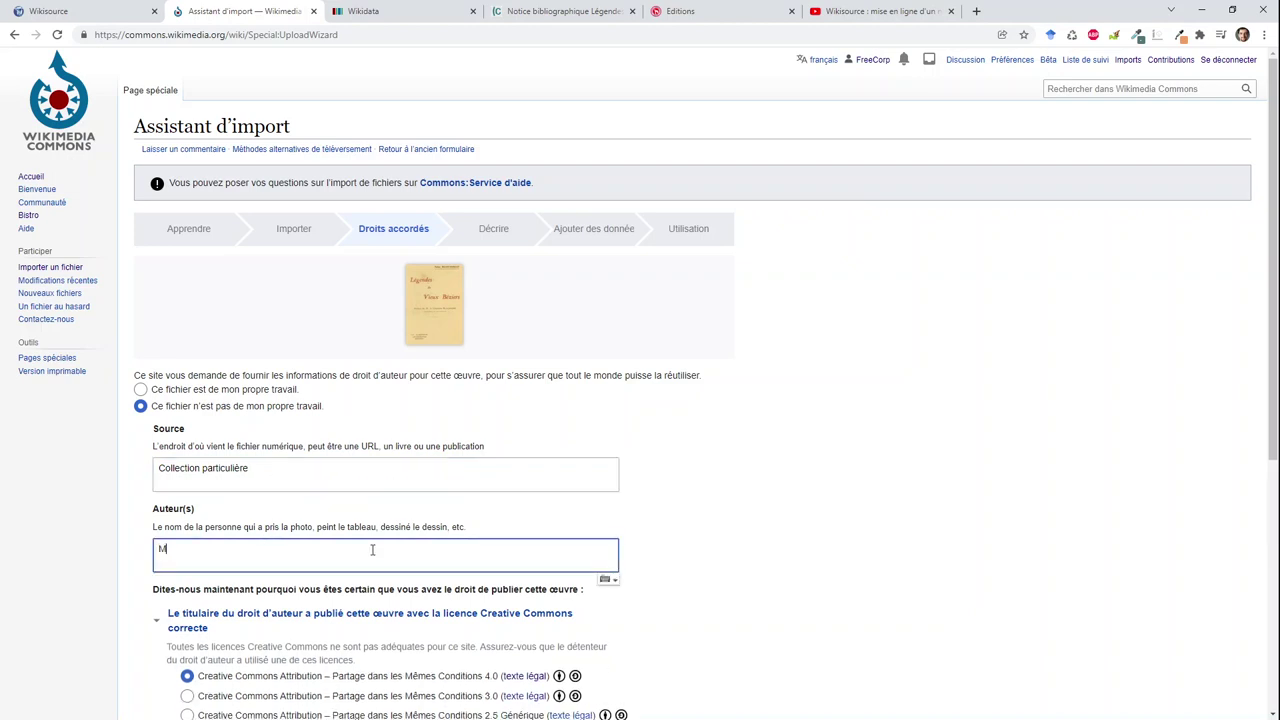
pyautogui.write('athilde Bellaud-Dessalles')
pyautogui.click(780, 501)
# Set the rights reason to expired US copyright, first published before 1926 with the author dead for over 70 years.
pyautogui.scroll(-4, 778, 500)
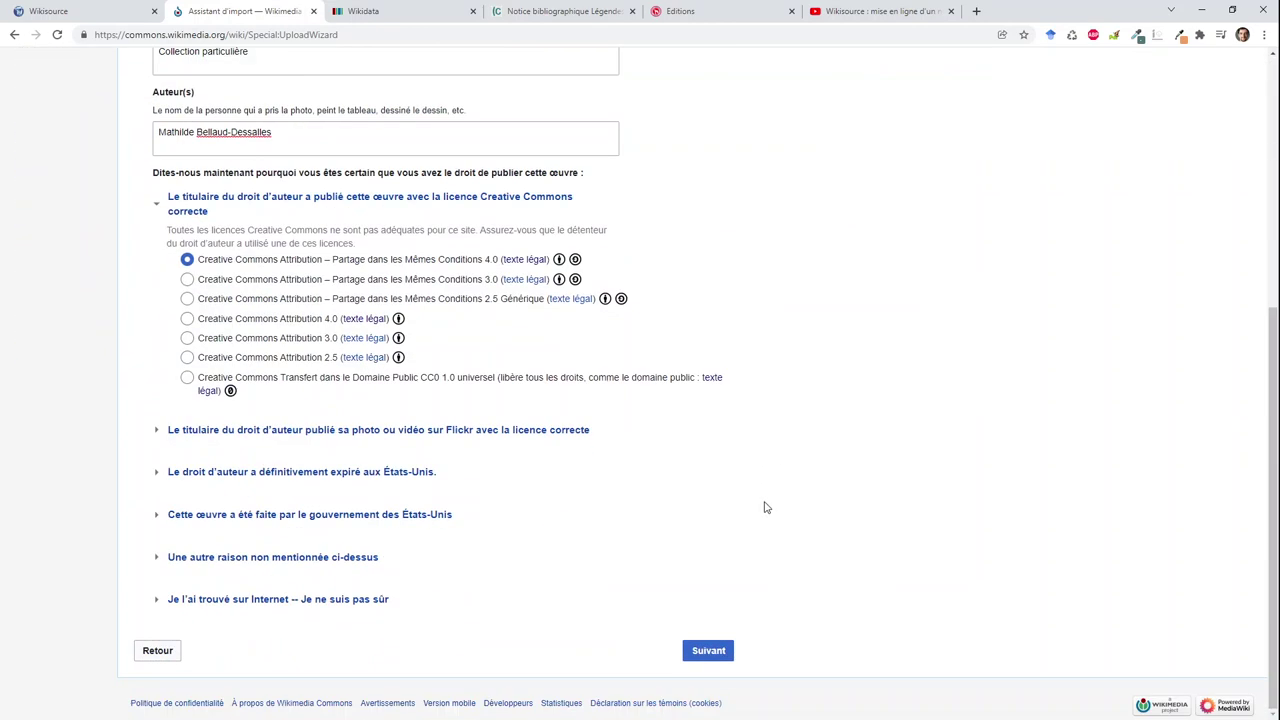
pyautogui.click(184, 482)
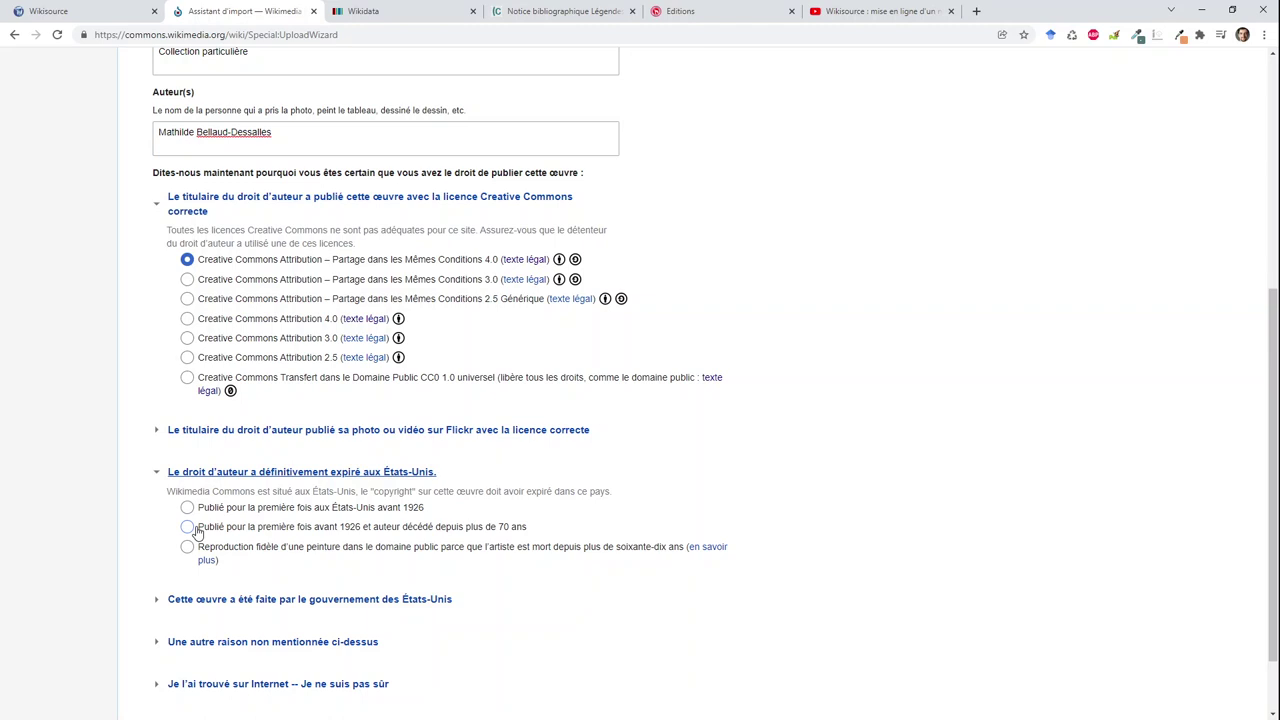
pyautogui.click(188, 527)
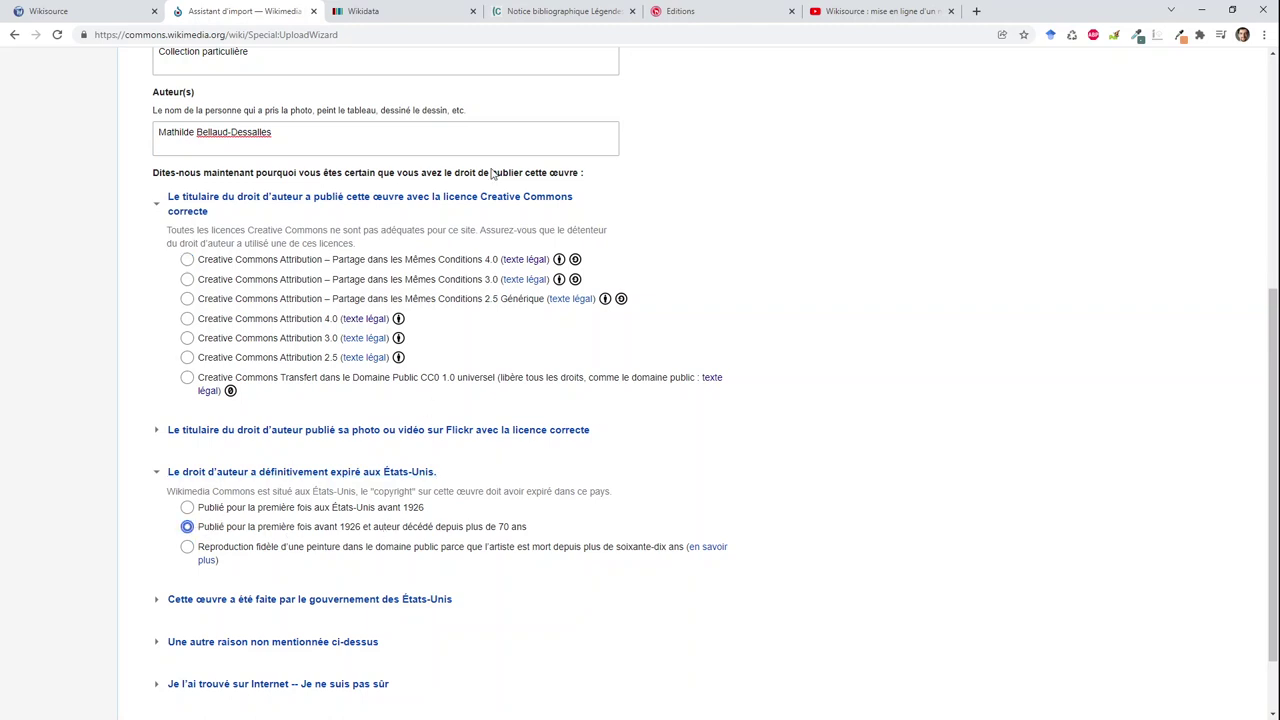
# Check the author's dates in the BnF record and advance the Commons upload to the description stage.
pyautogui.click(545, 13)
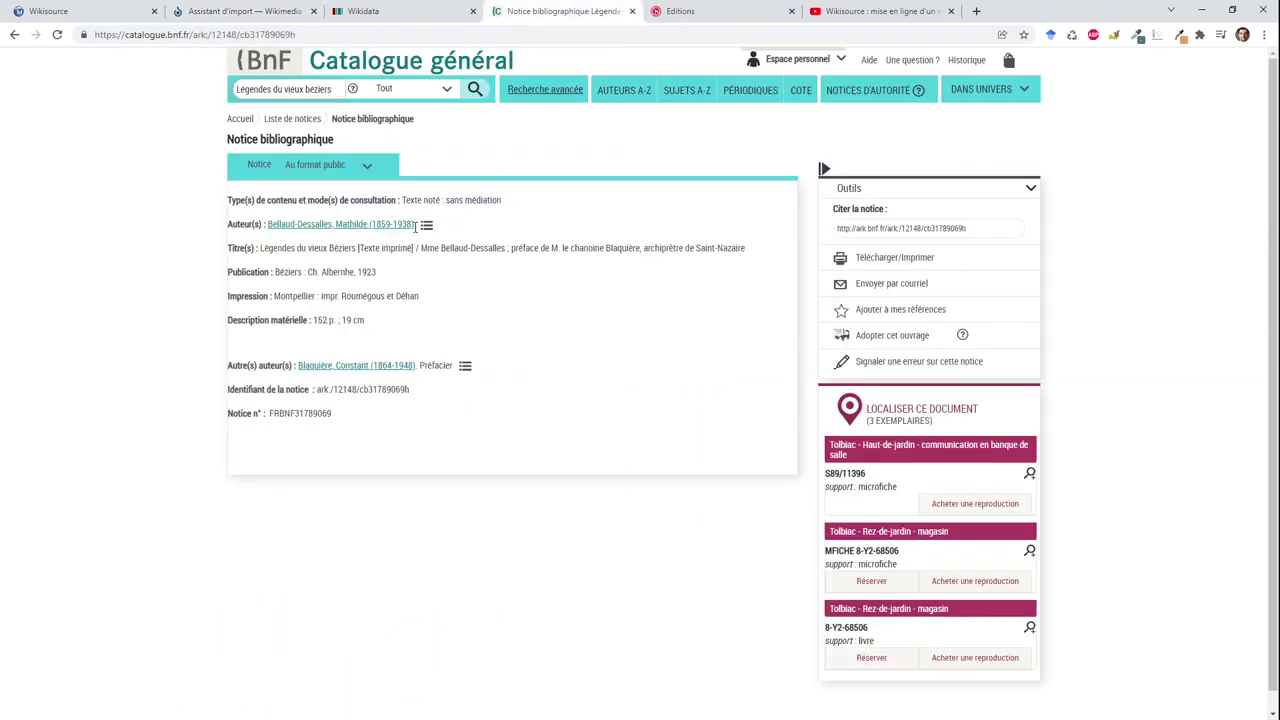
pyautogui.click(281, 14)
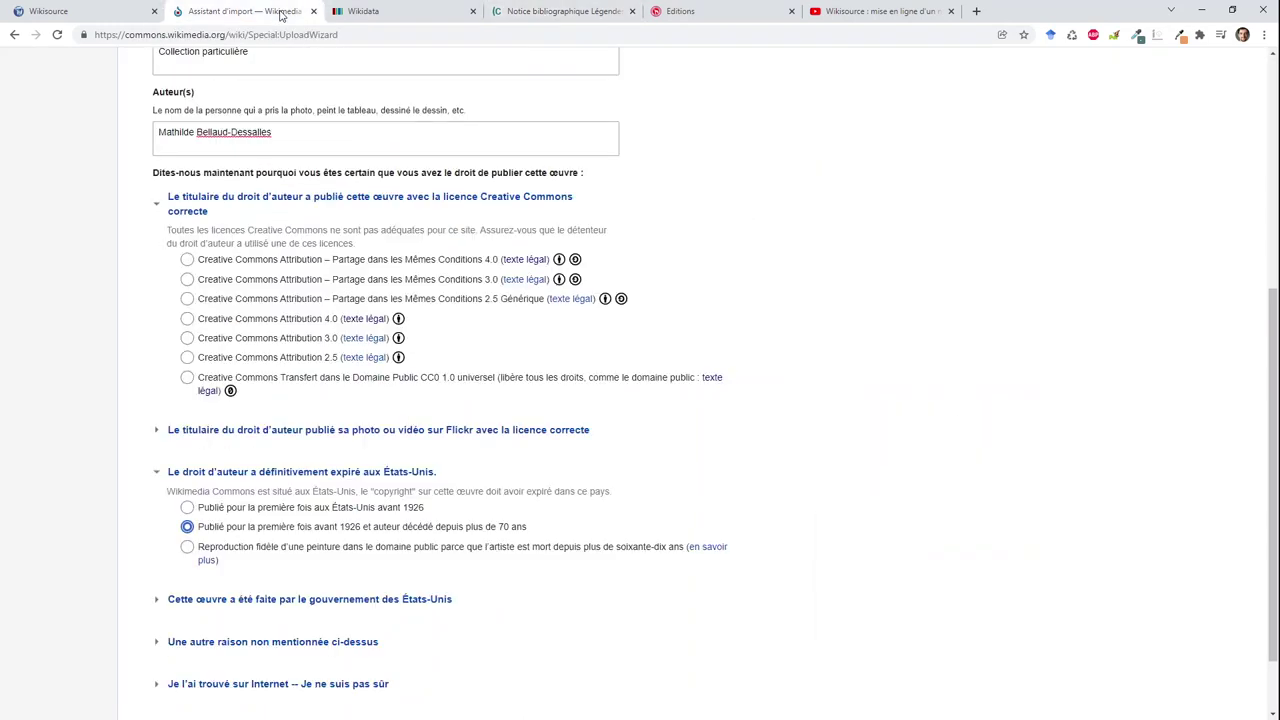
pyautogui.scroll(-1, 608, 468)
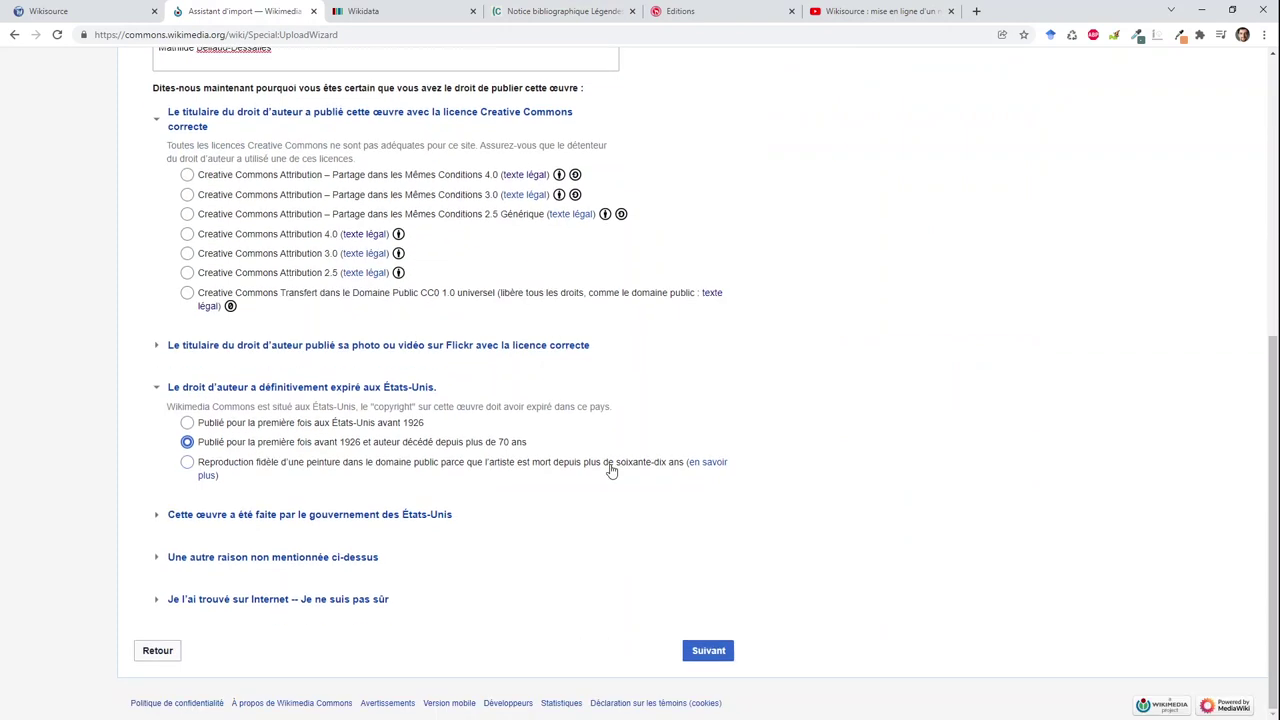
pyautogui.click(703, 650)
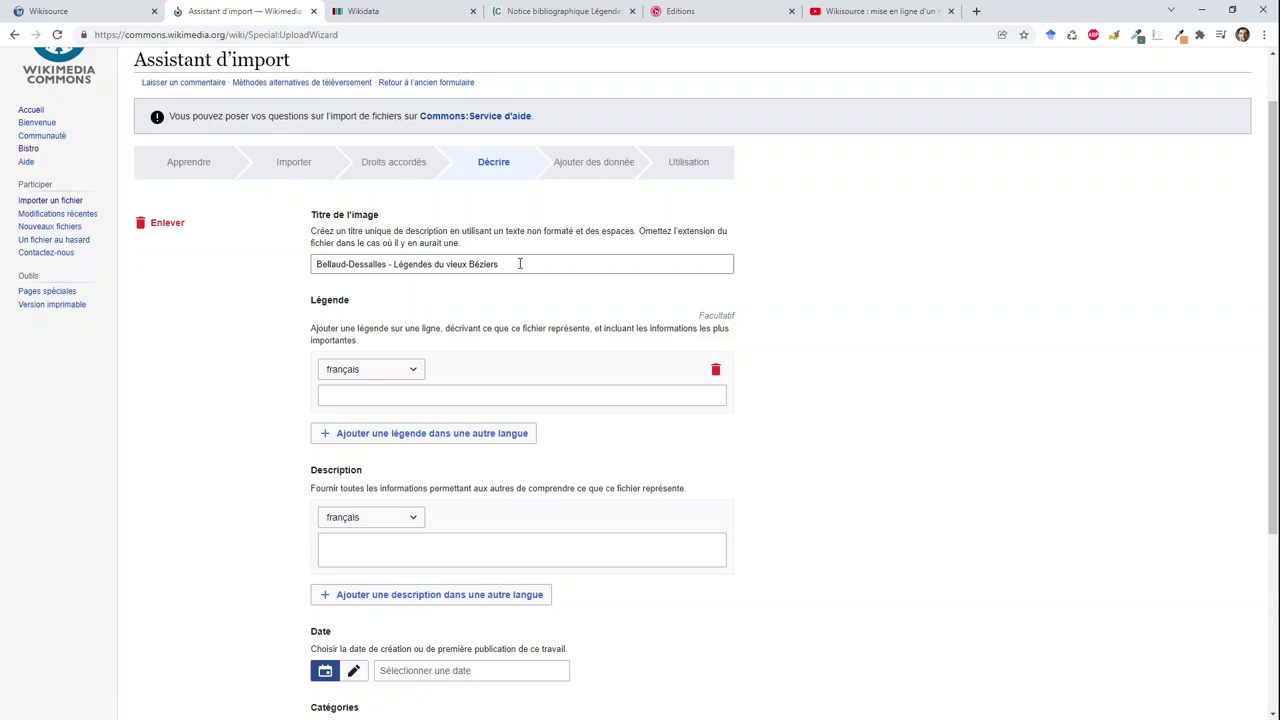
# Append ", 1923" to the end of the file's title.
pyautogui.click(519, 263)
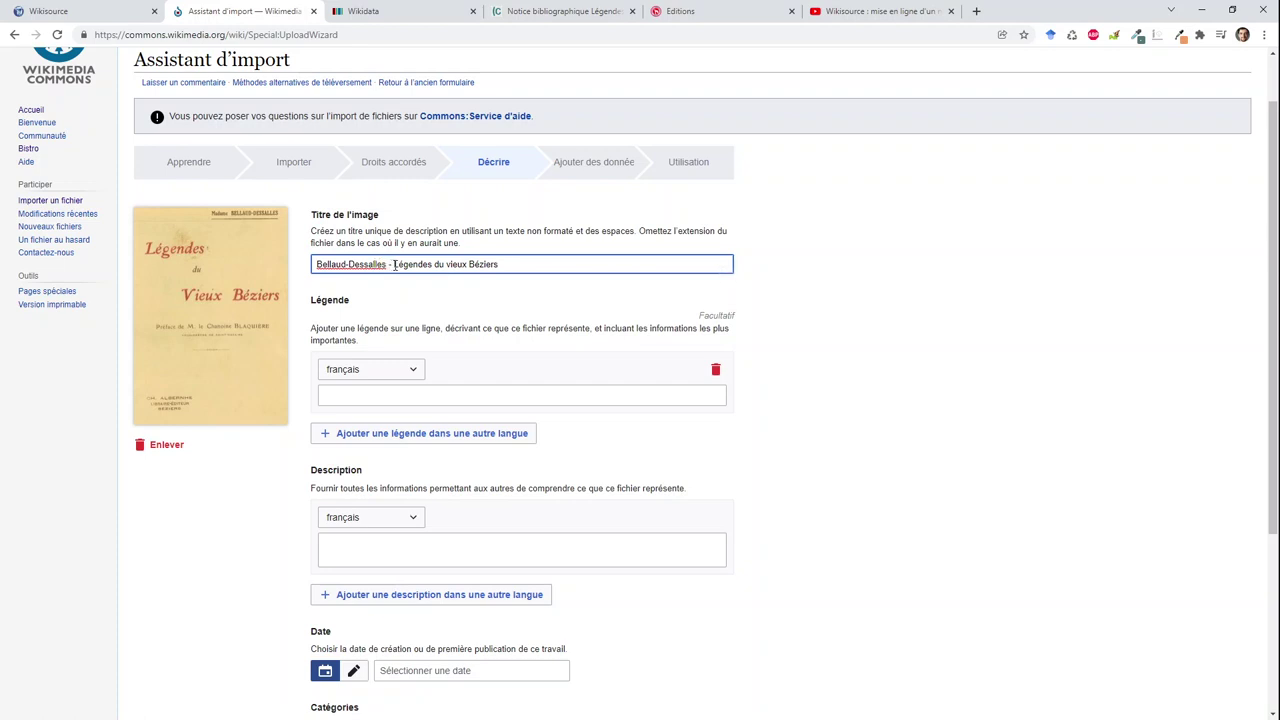
pyautogui.moveTo(394, 265); pyautogui.dragTo(500, 265)
pyautogui.click(520, 264)
pyautogui.write(', 1923')
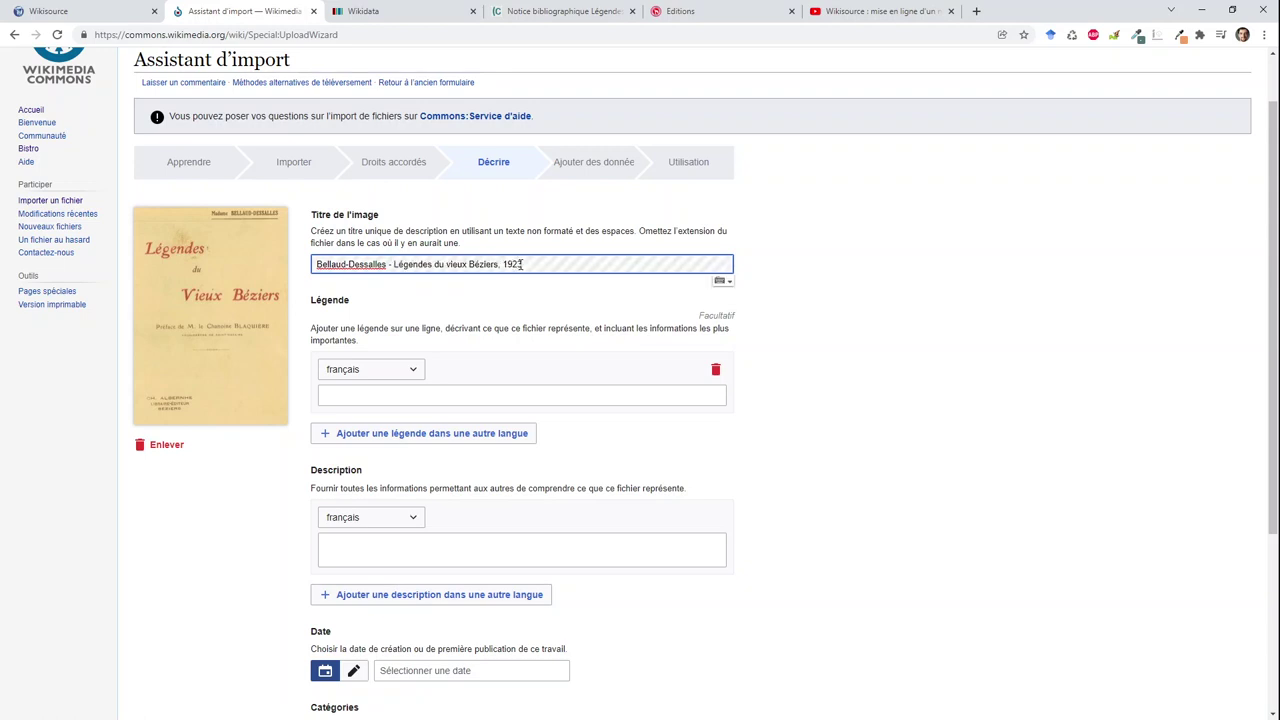
# Enter the French caption "Ouvrage de" followed by the book author's full name.
pyautogui.click(483, 393)
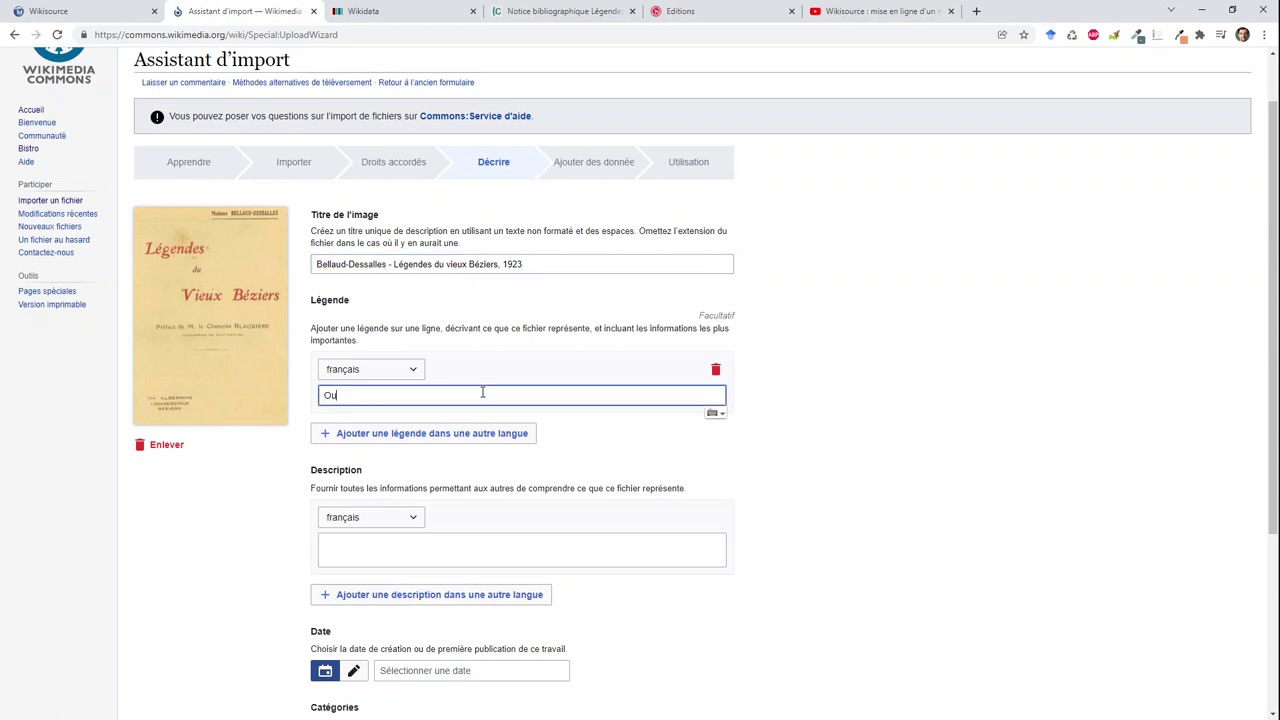
pyautogui.write('Ouvrage de Mathilde Bellaud-Dessalles')
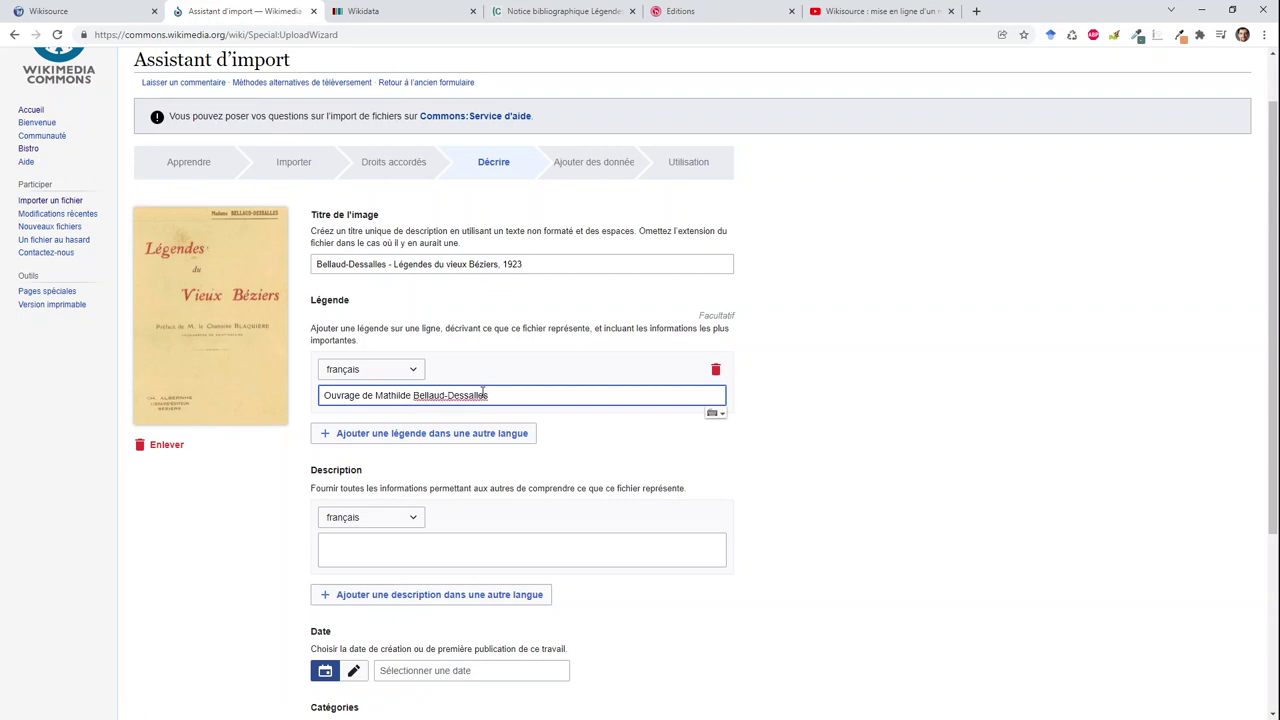
pyautogui.press('BackSpace')
# Copy the caption into the French description and add "publié en 1923" at its end.
pyautogui.hotkey('ctrl', 'a')
pyautogui.hotkey('ctrl', 'c')
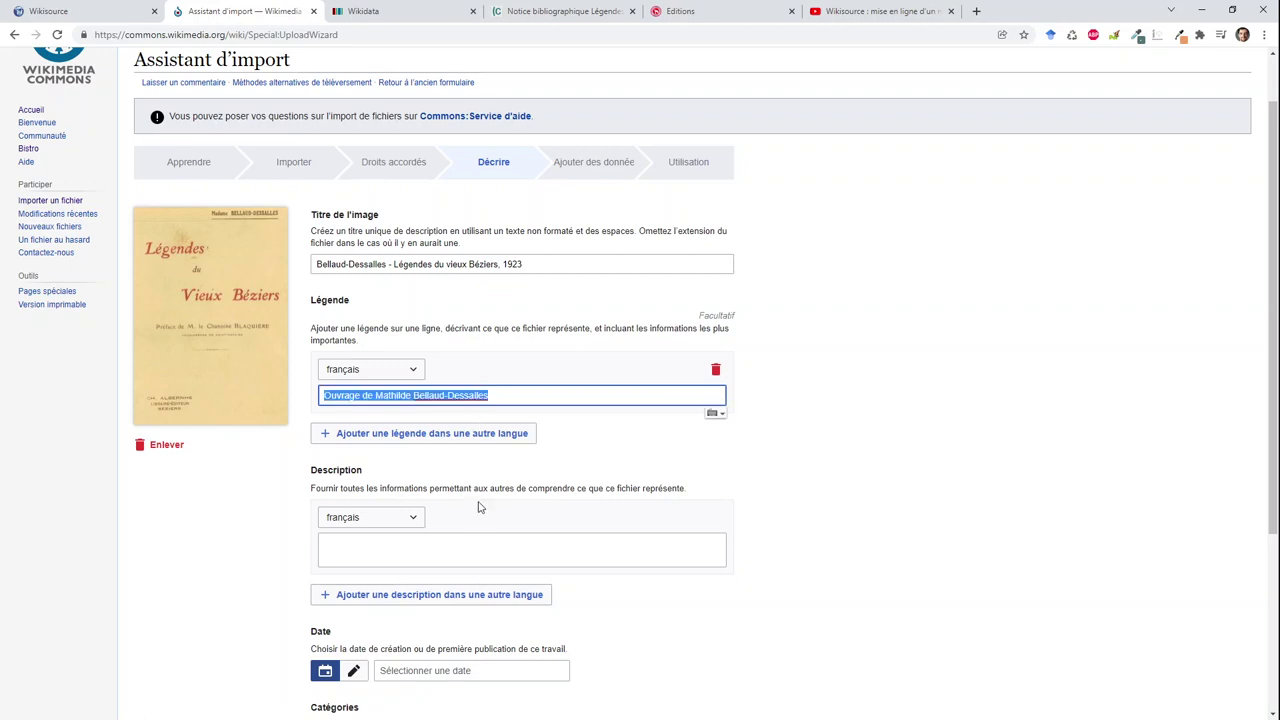
pyautogui.click(493, 541)
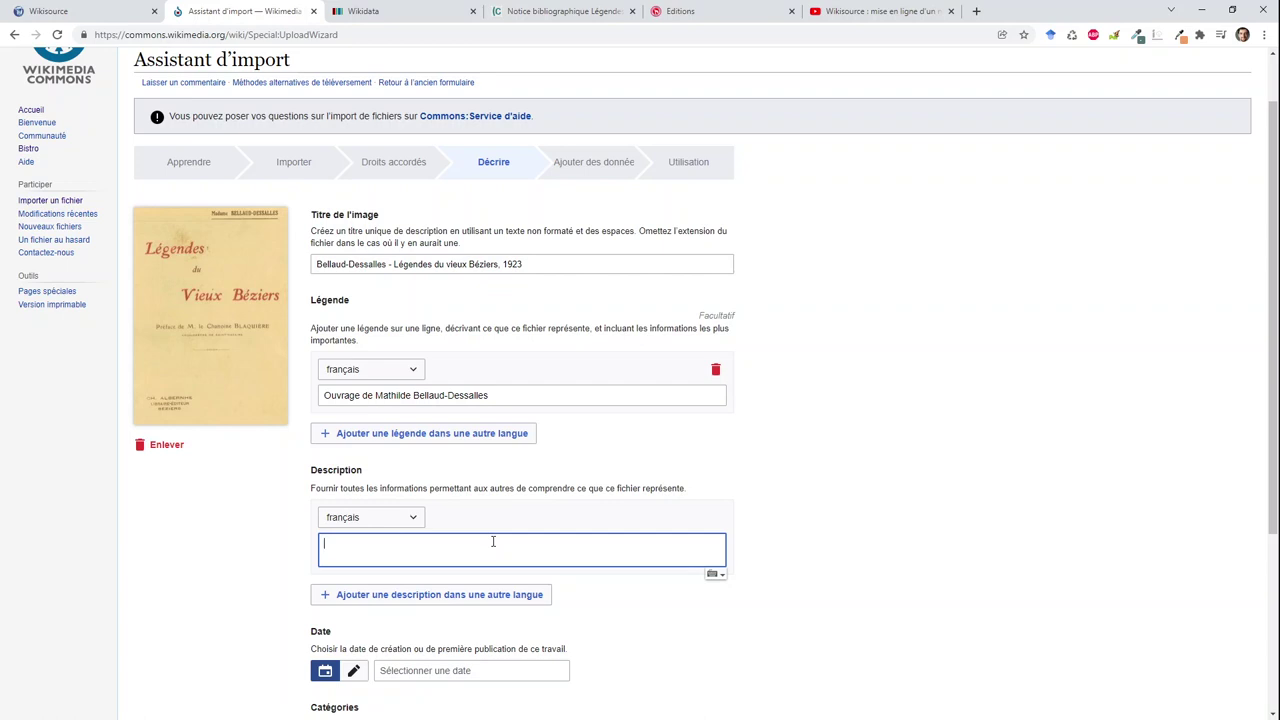
pyautogui.hotkey('ctrl', 'v')
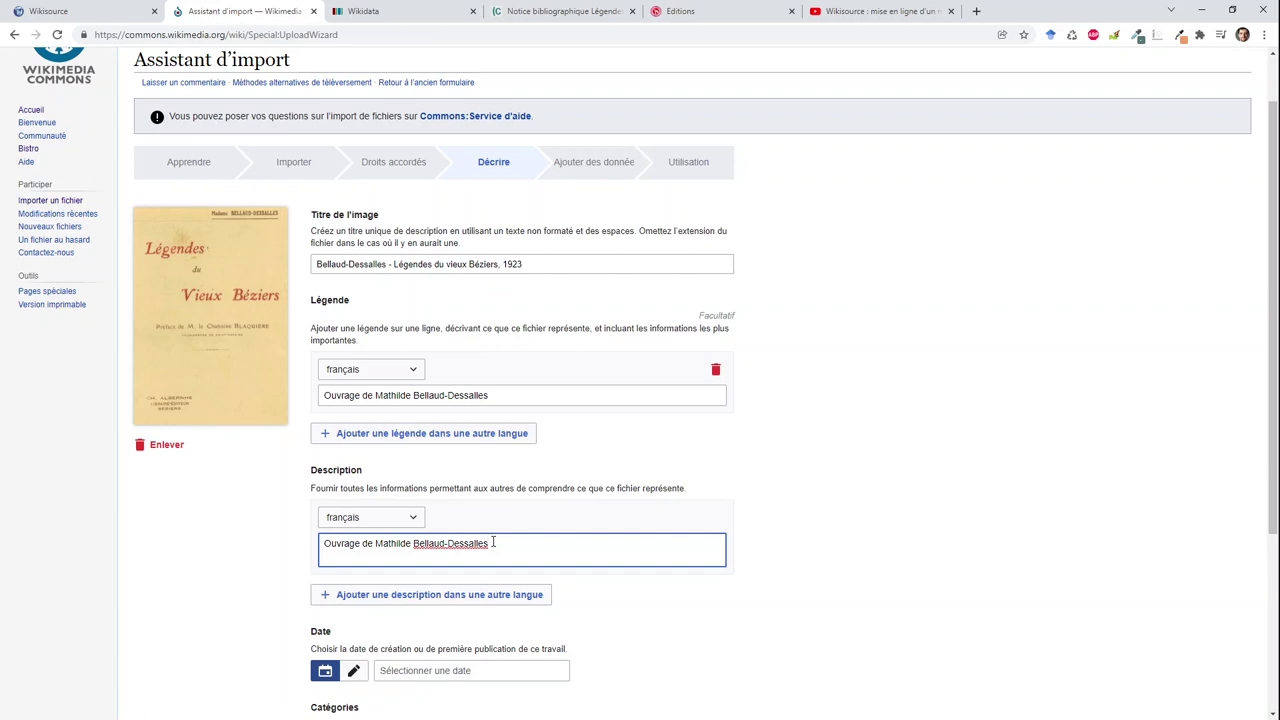
pyautogui.write('é en 1923')
# Switch the date field to free-text entry and set the publication date to 1923.
pyautogui.click(374, 648)
pyautogui.scroll(-1, 374, 648)
pyautogui.scroll(-1, 374, 648)
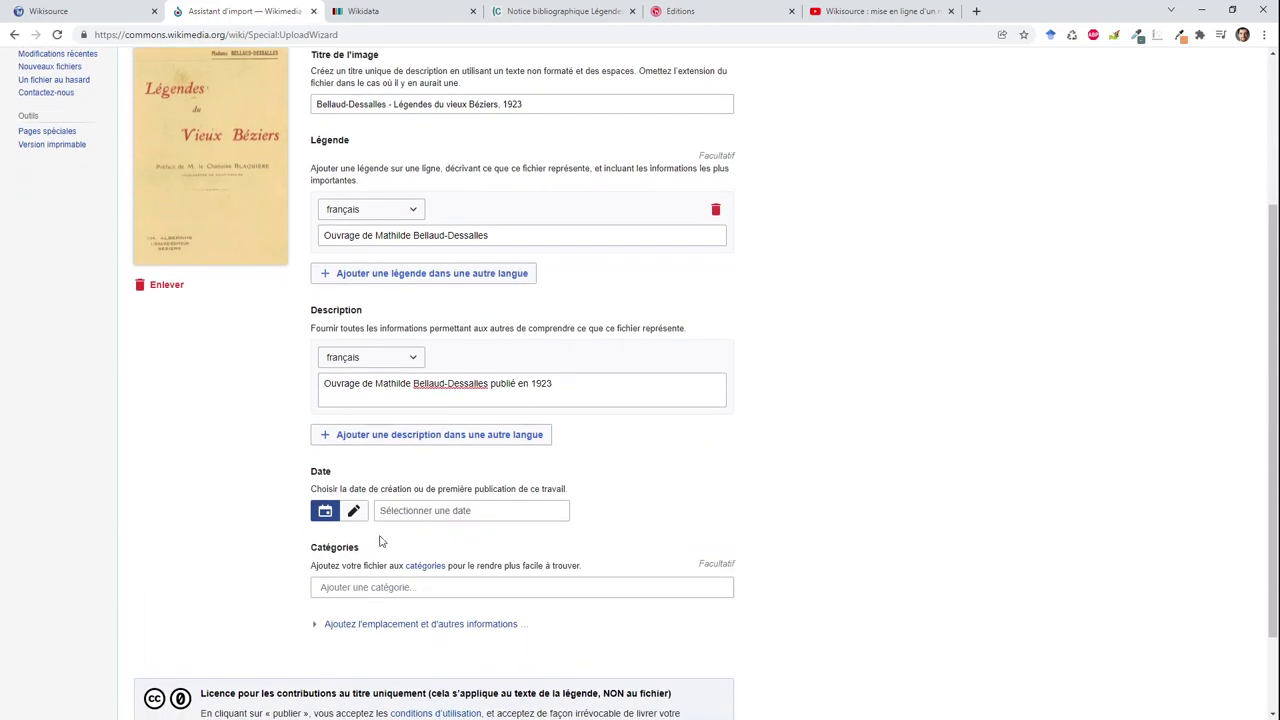
pyautogui.click(394, 507)
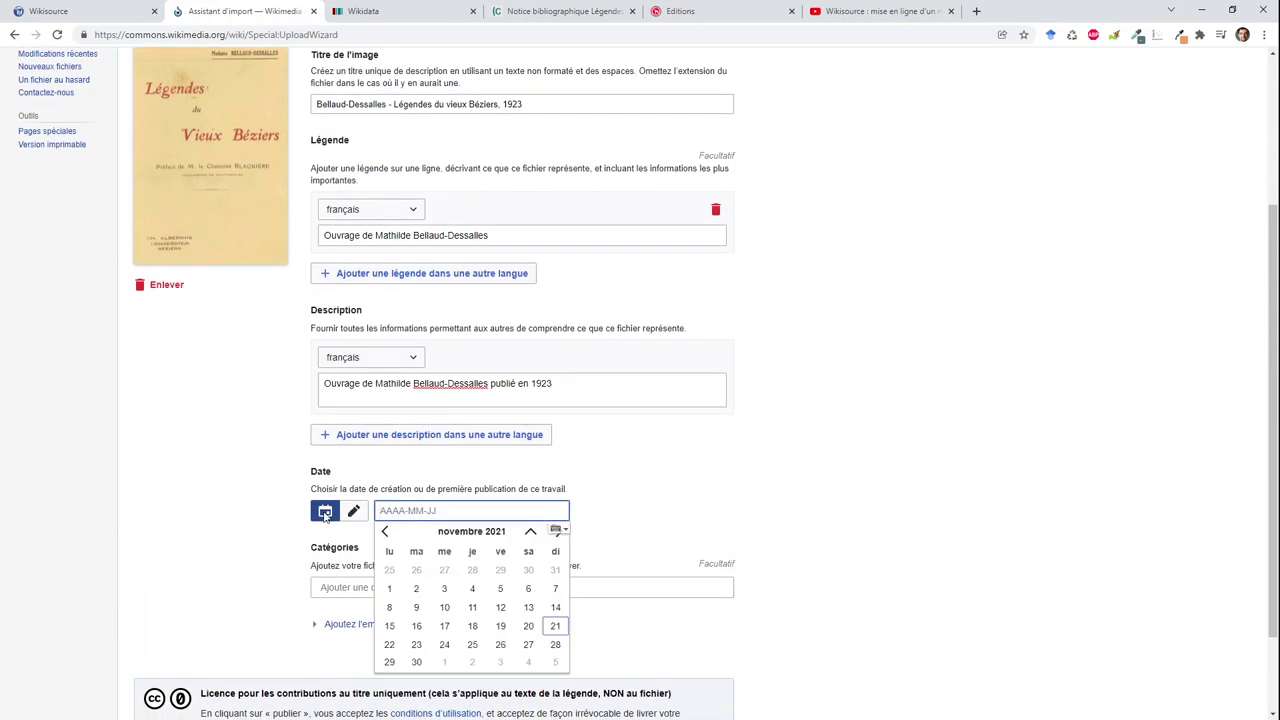
pyautogui.click(360, 513)
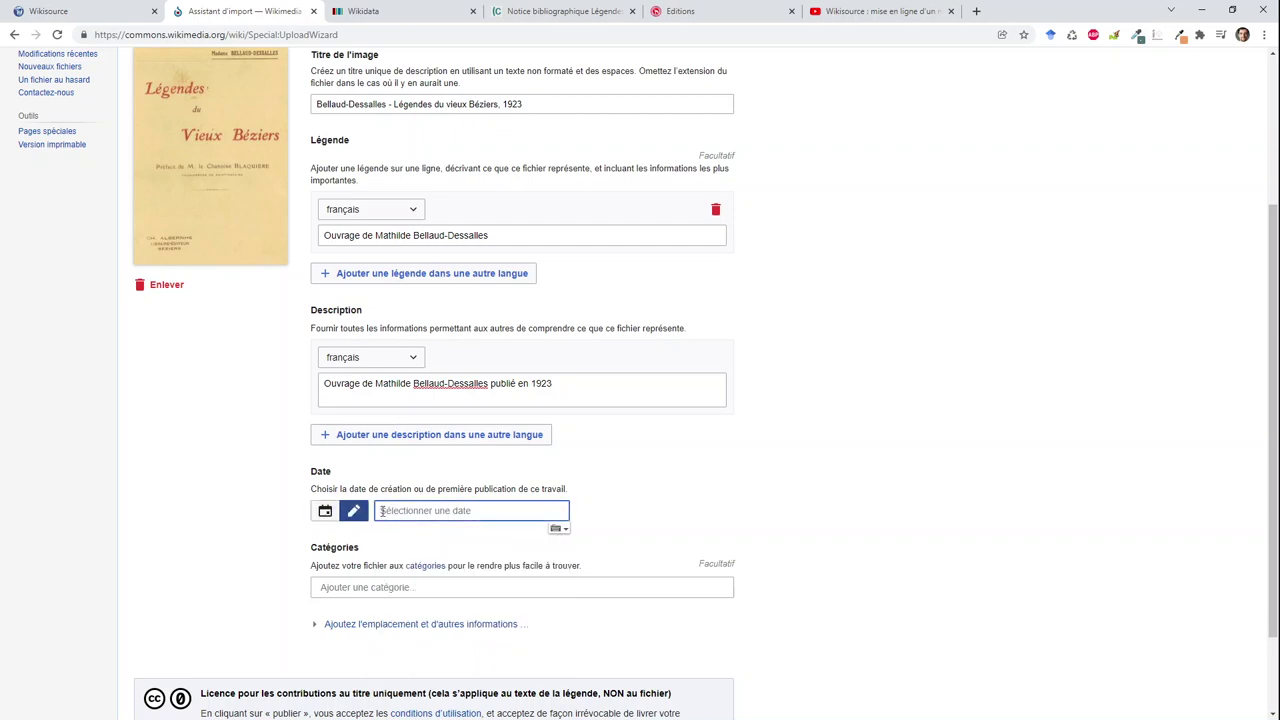
pyautogui.write('1923')
pyautogui.click(408, 543)
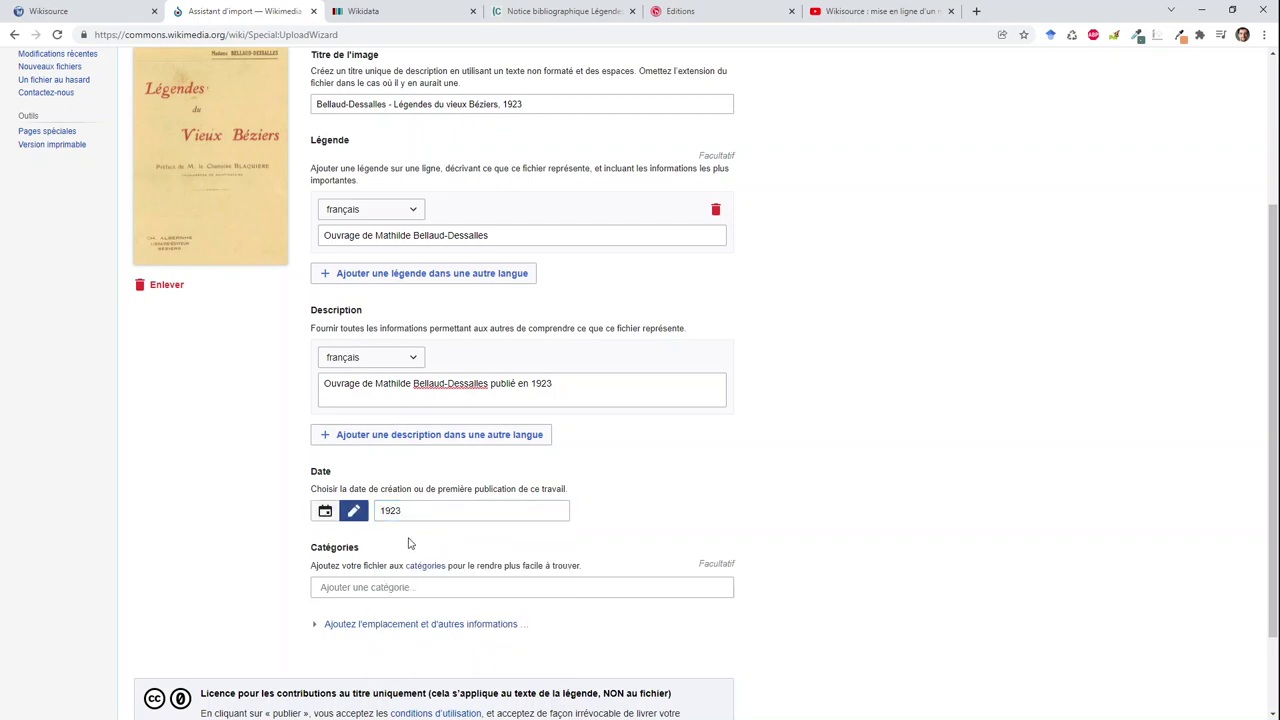
# Try to find a file category named after the book's author.
pyautogui.scroll(-3, 408, 543)
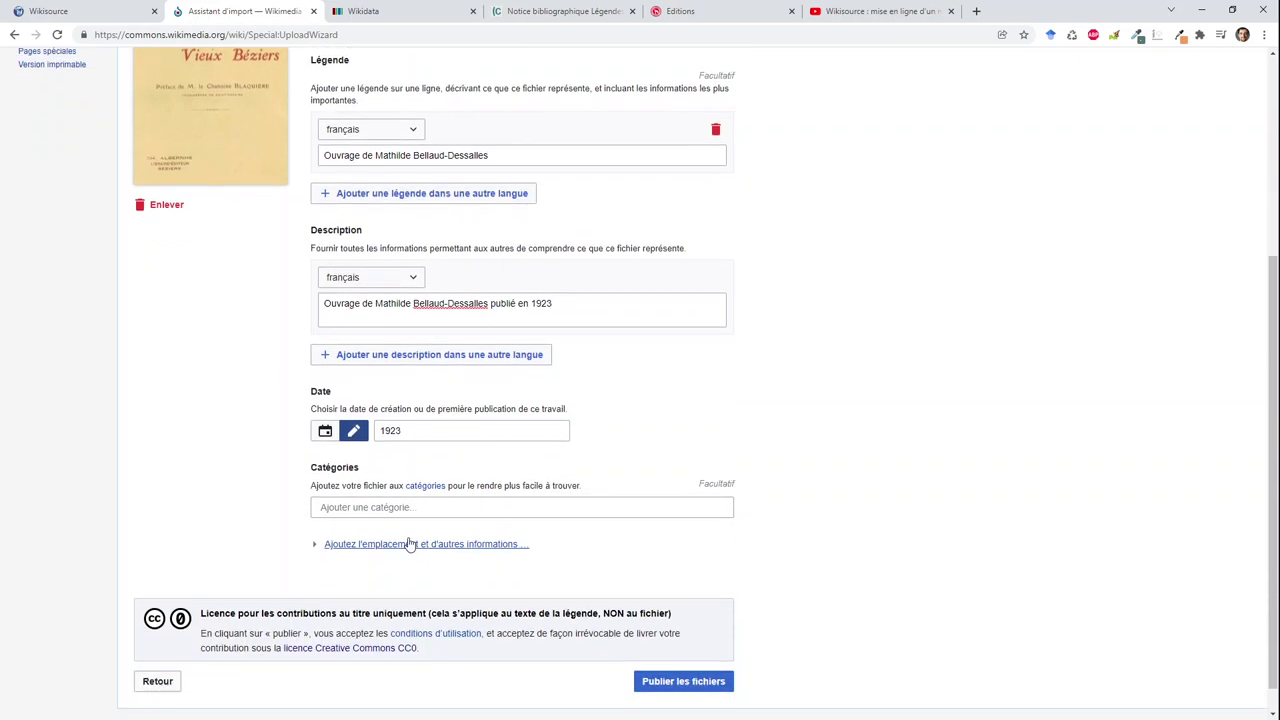
pyautogui.click(401, 509)
pyautogui.write('Ma')
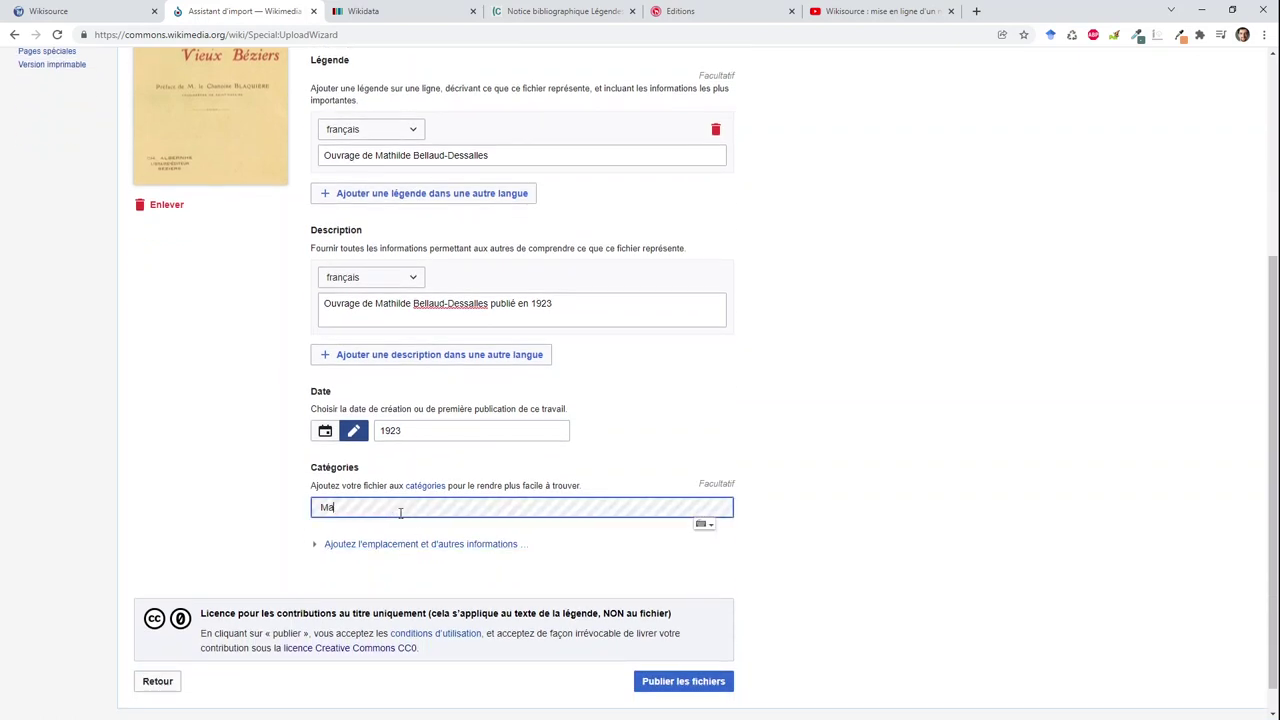
pyautogui.write('thilde')
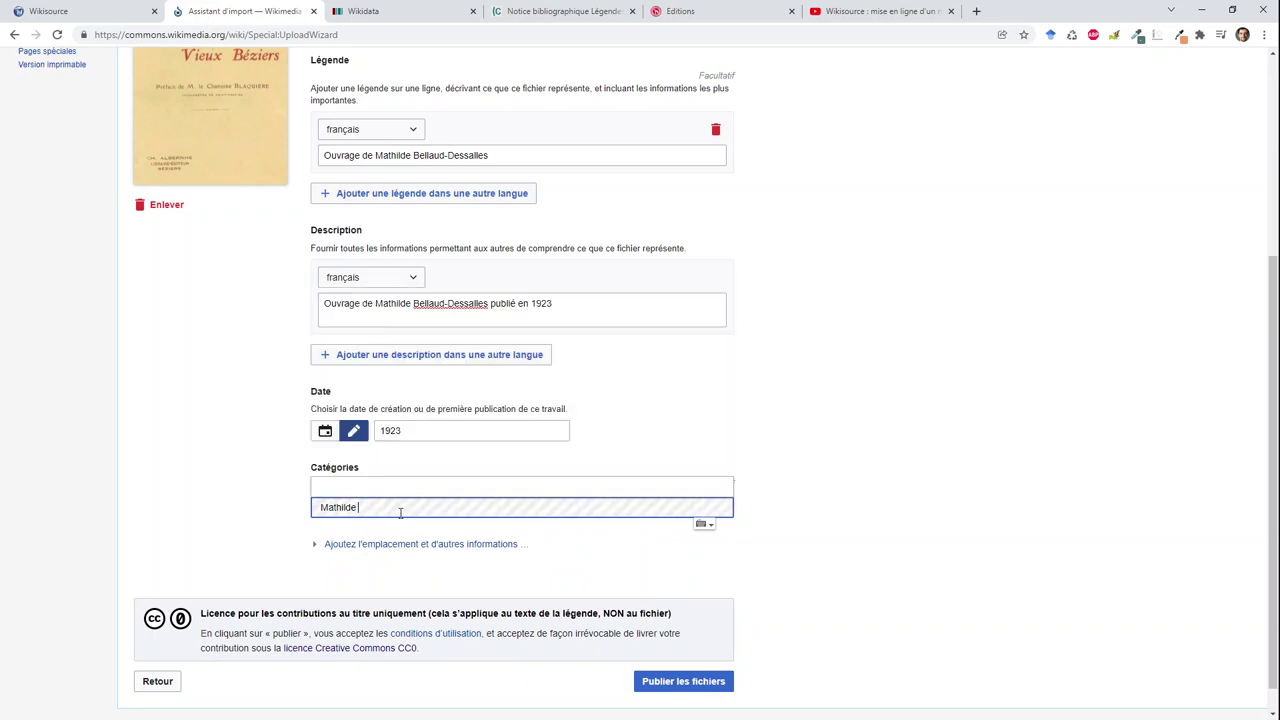
pyautogui.write(' Bell')
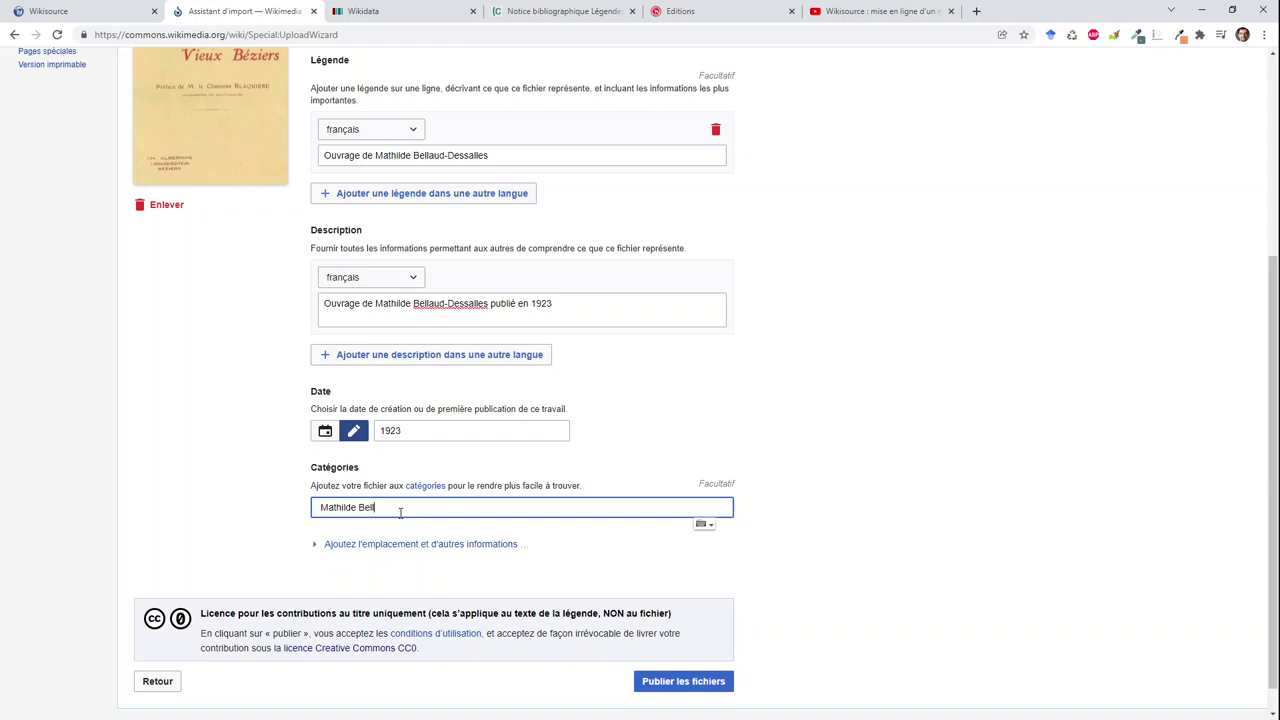
# Add the category "1923 books from France" to the file, replacing the author's name in the category search.
pyautogui.hotkey('ctrl', 'a')
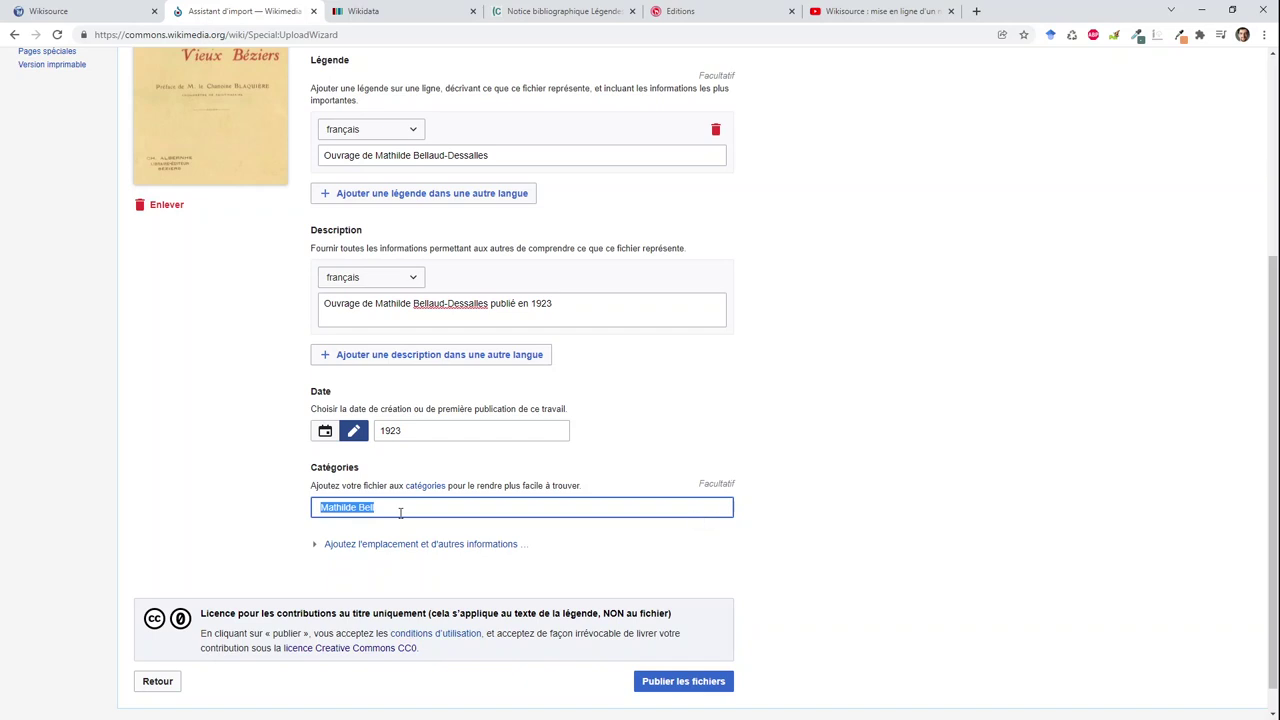
pyautogui.write('1923 boo')
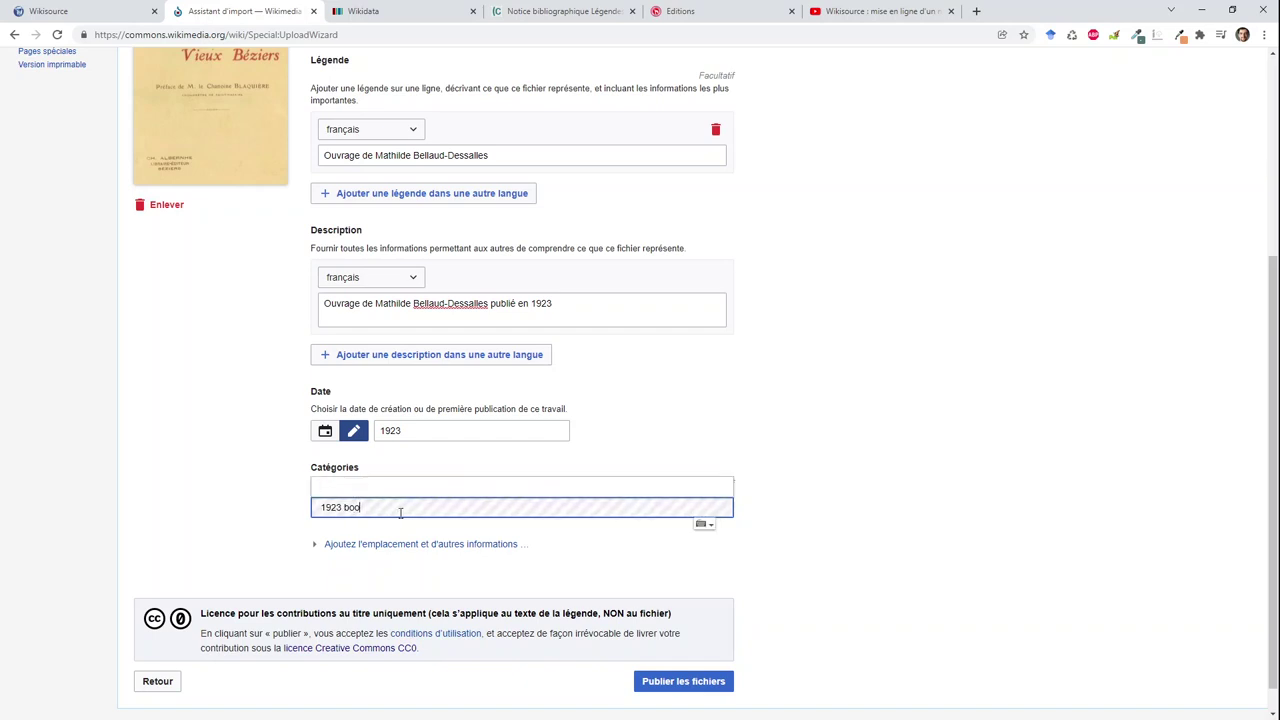
pyautogui.write('ks from')
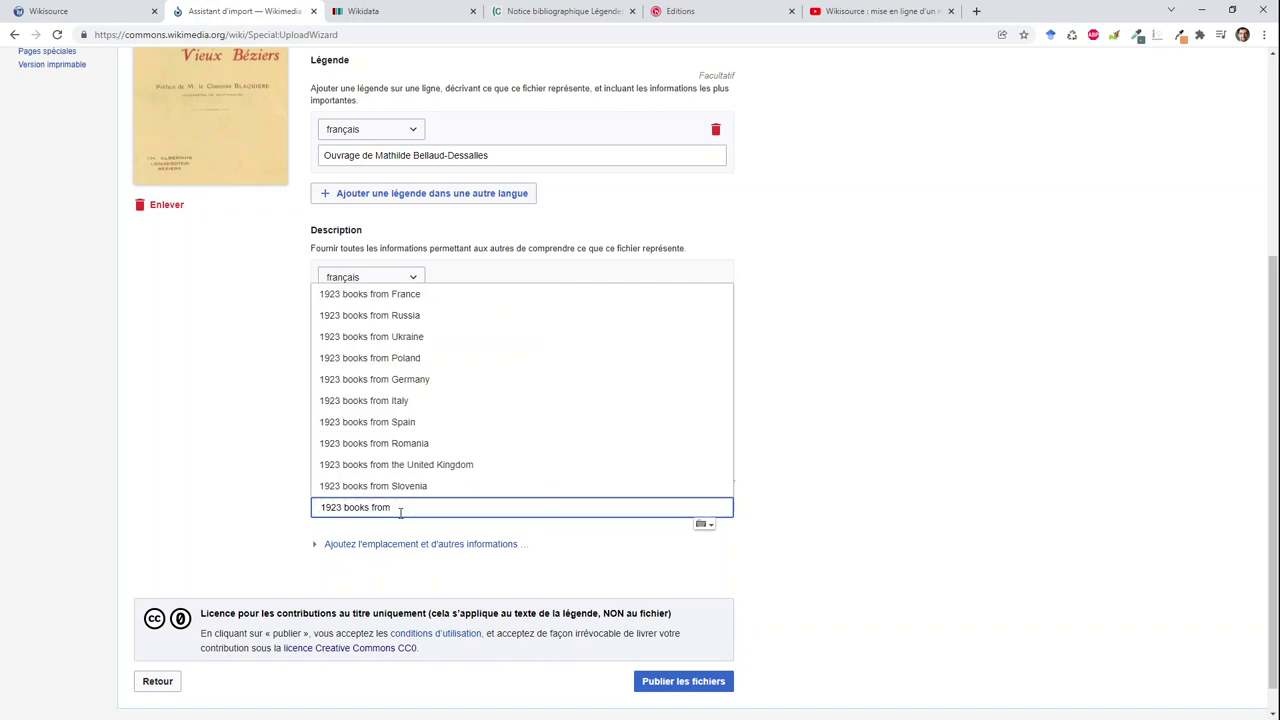
pyautogui.write(' F')
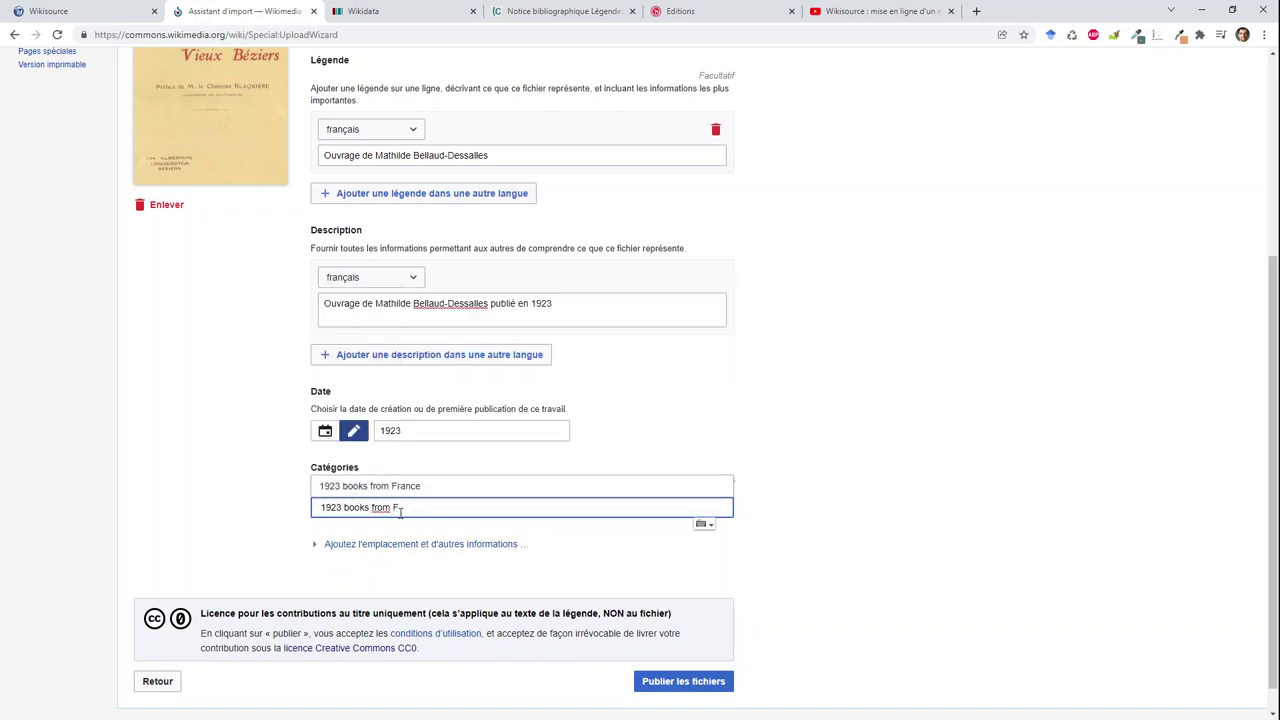
pyautogui.write('ranc')
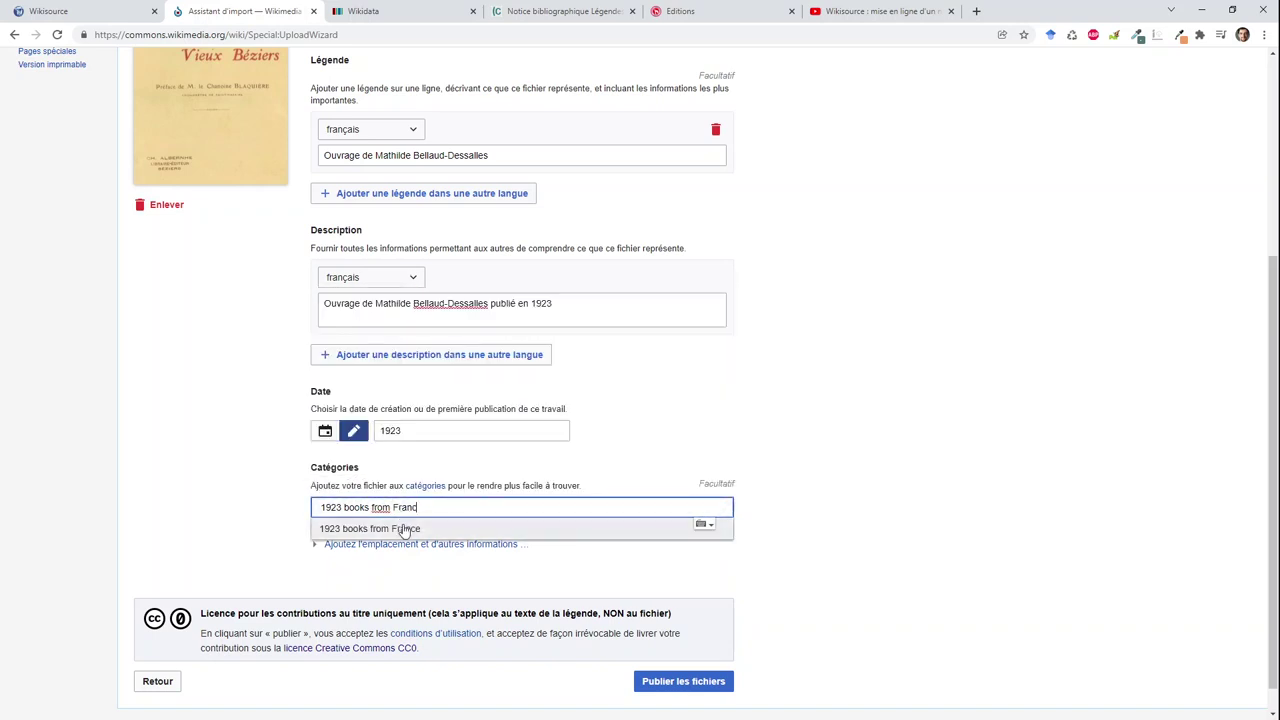
pyautogui.click(405, 529)
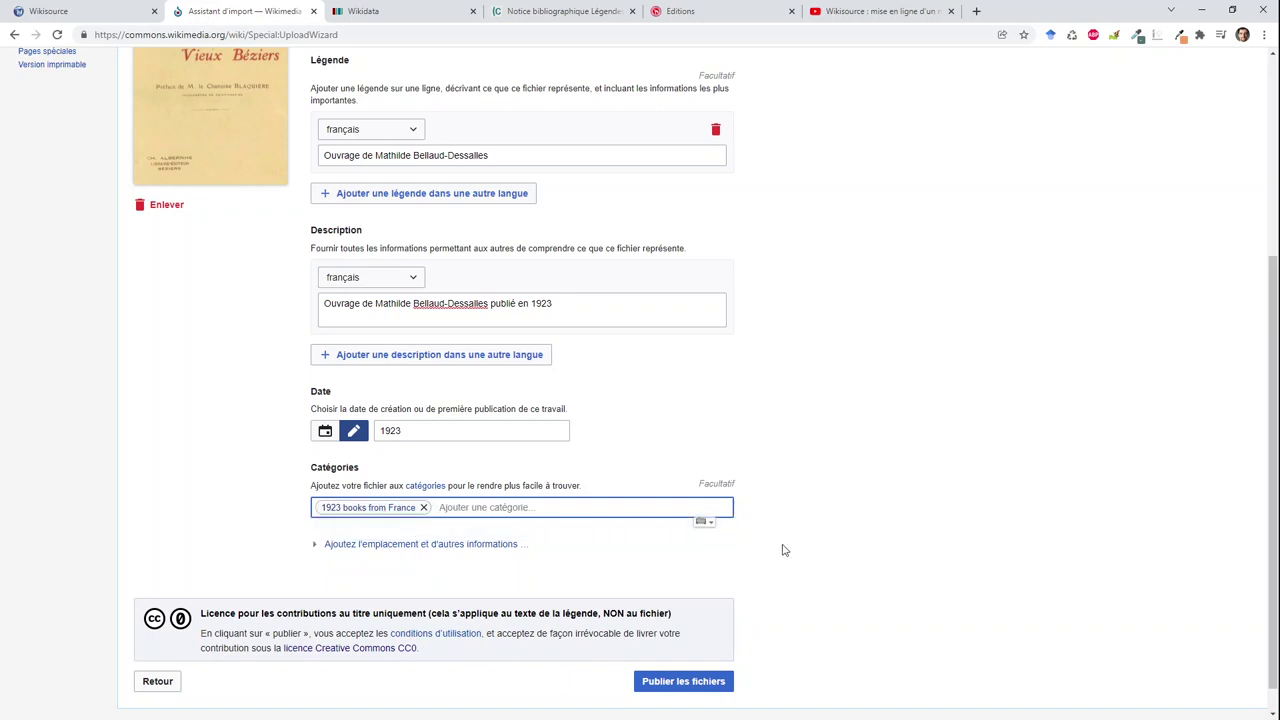
# Publish the file and skip the structured metadata step.
pyautogui.click(683, 681)
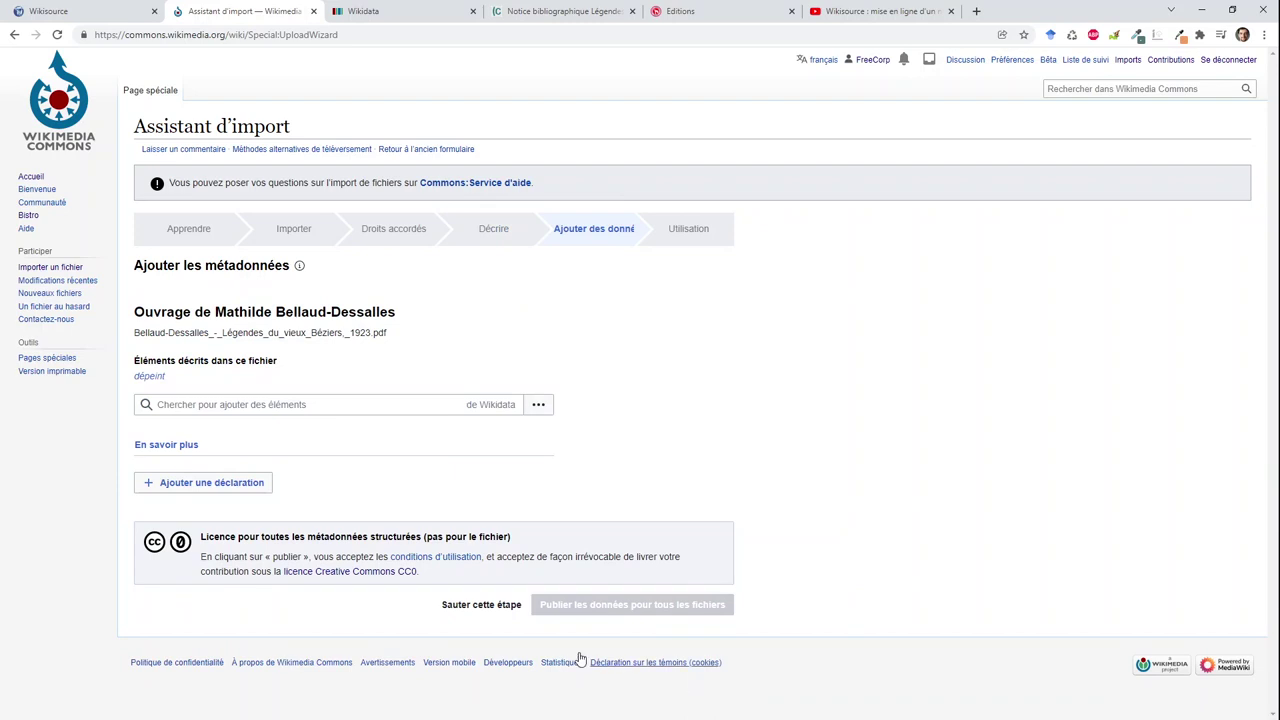
pyautogui.click(490, 612)
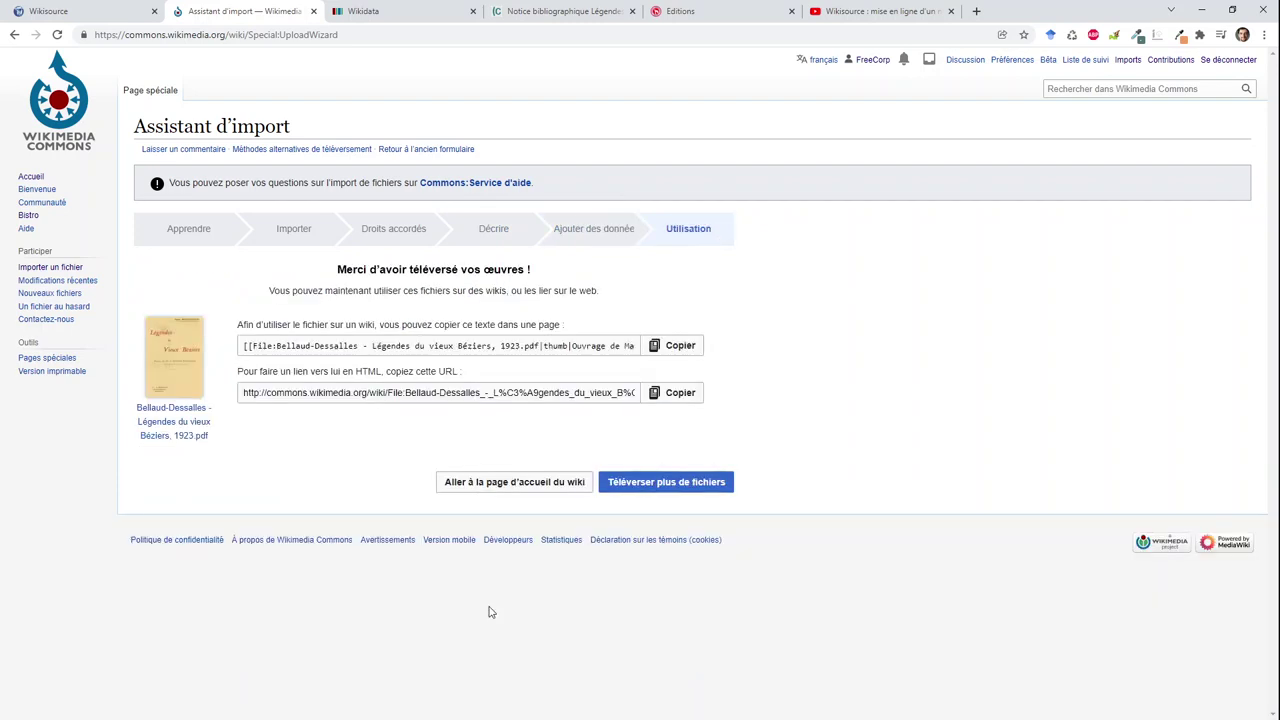
# Copy the uploaded file's URL, open its Commons page and review the description, usage conditions and file history.
pyautogui.click(666, 400)
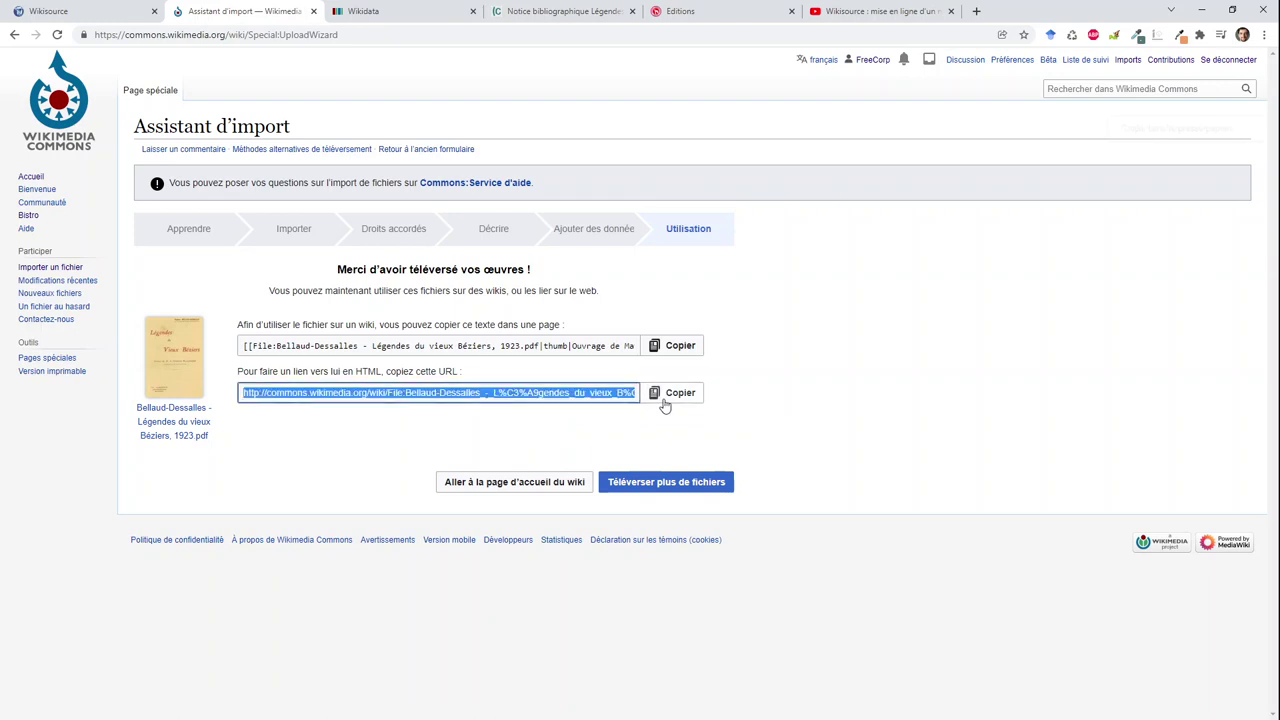
pyautogui.click(614, 34)
pyautogui.write('http://commons.wikimedia.org/wiki/File:Bellaud-Dessalles_-_Légendes_du_vieux_Béziers,_1923.pdf')
pyautogui.press('Return')
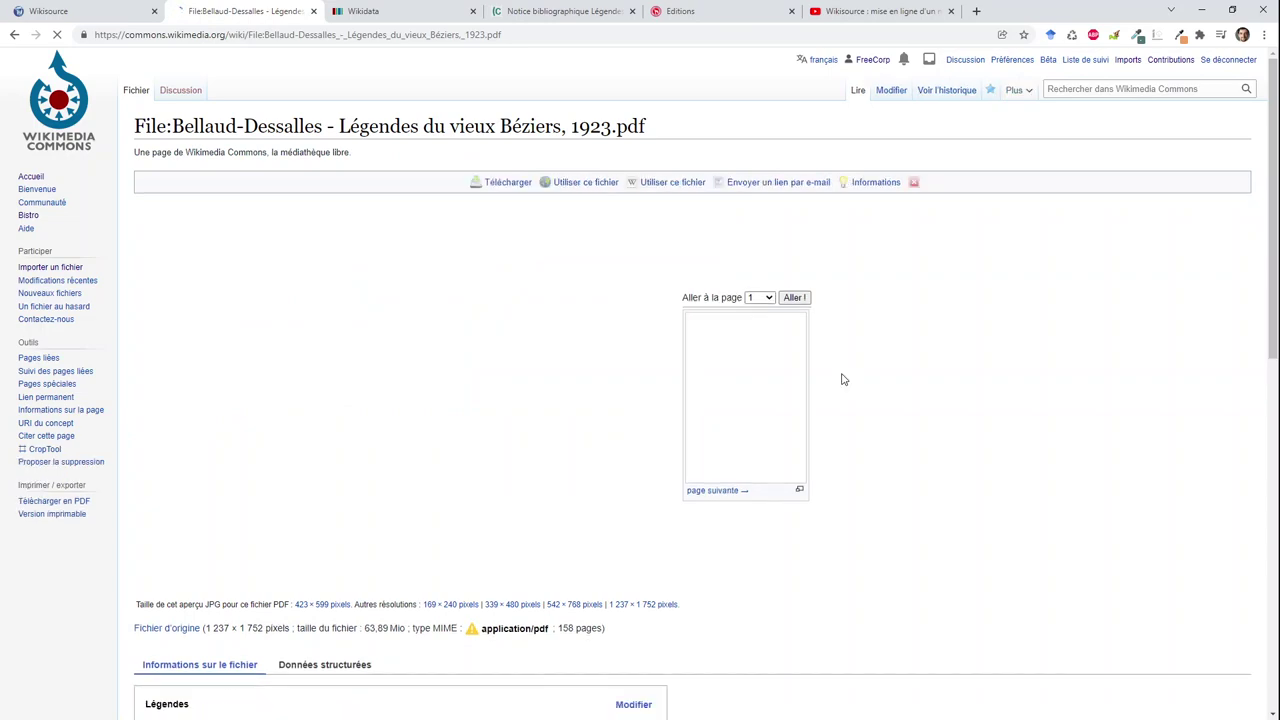
pyautogui.scroll(-6, 1180, 368)
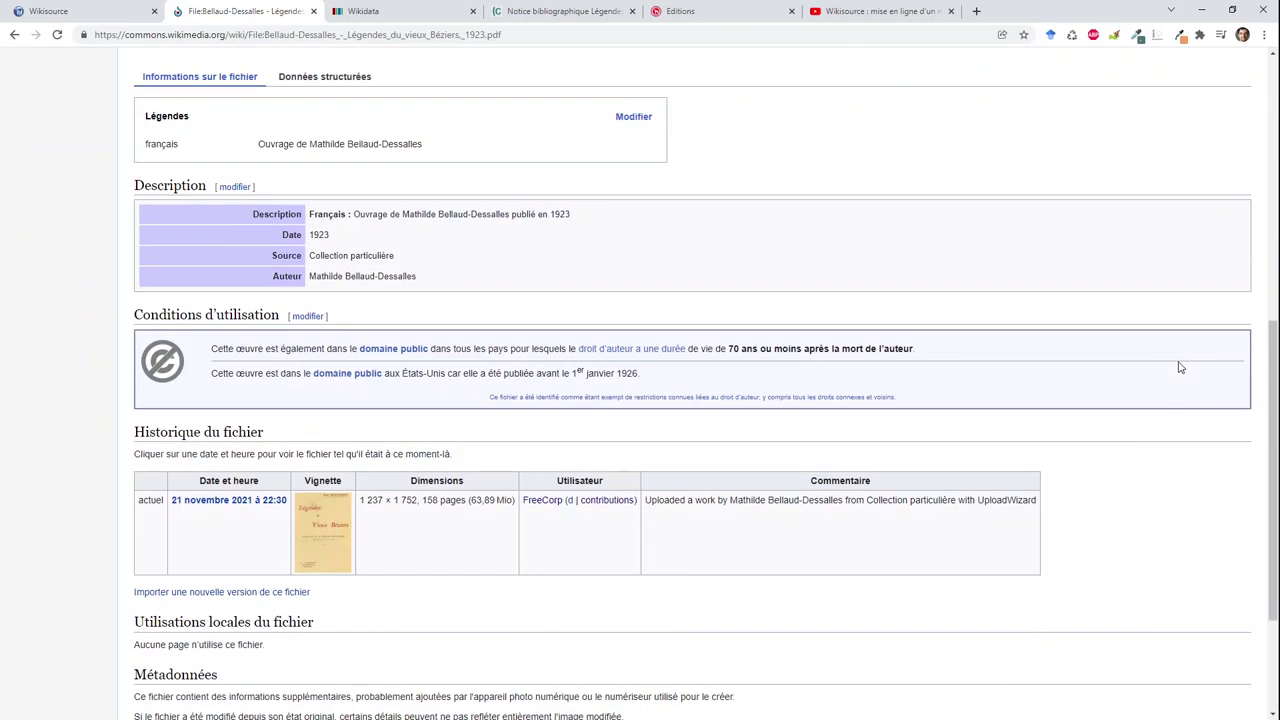
pyautogui.scroll(-2, 1180, 368)
pyautogui.scroll(6, 1180, 368)
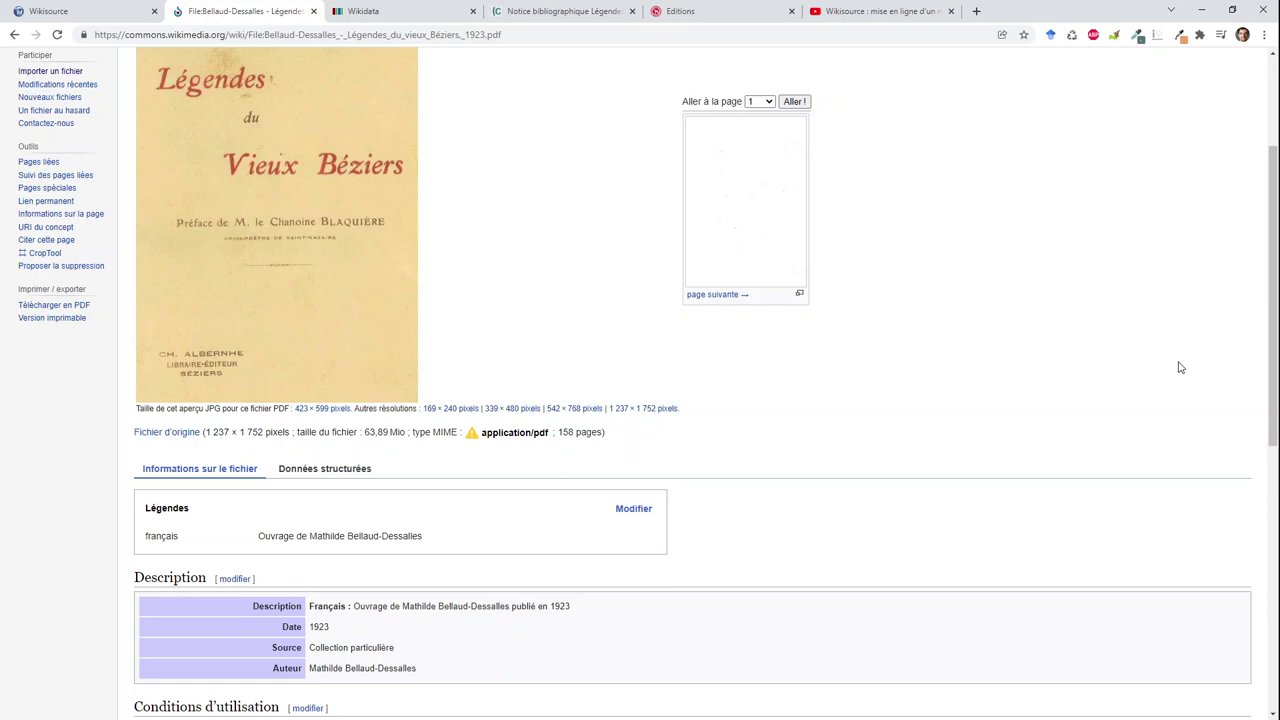
pyautogui.scroll(-4, 1180, 368)
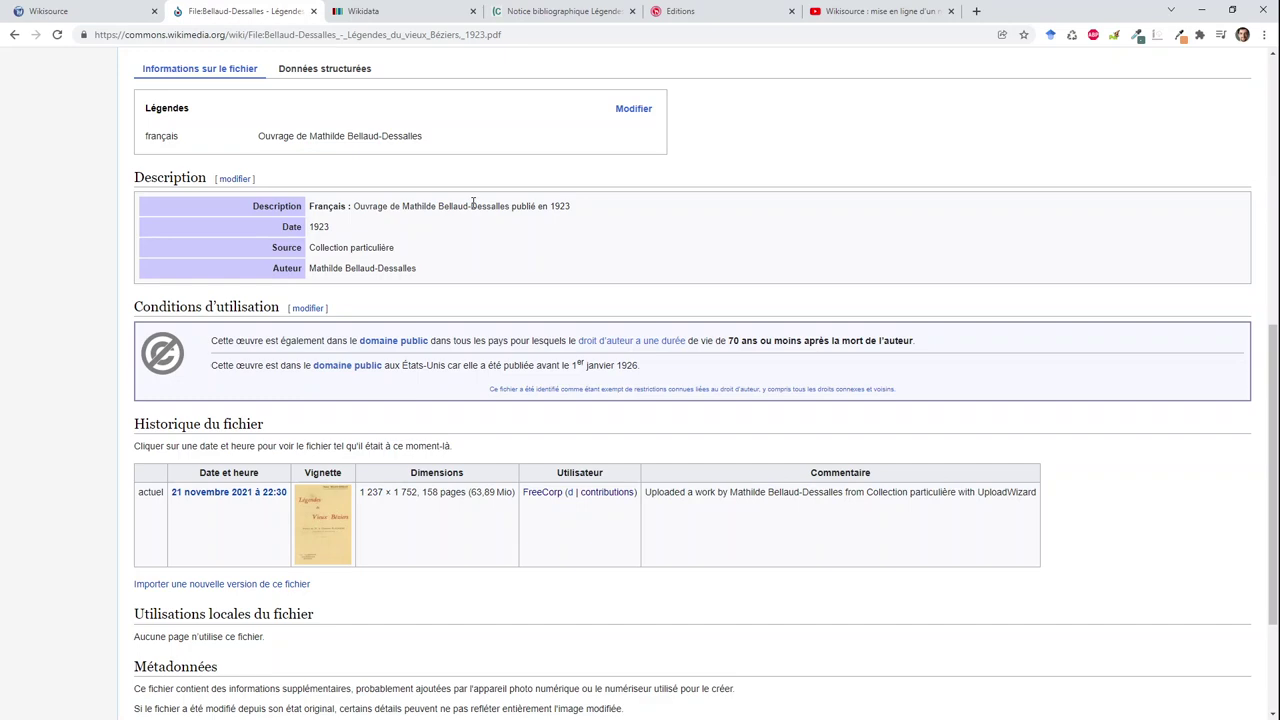
pyautogui.scroll(6, 473, 204)
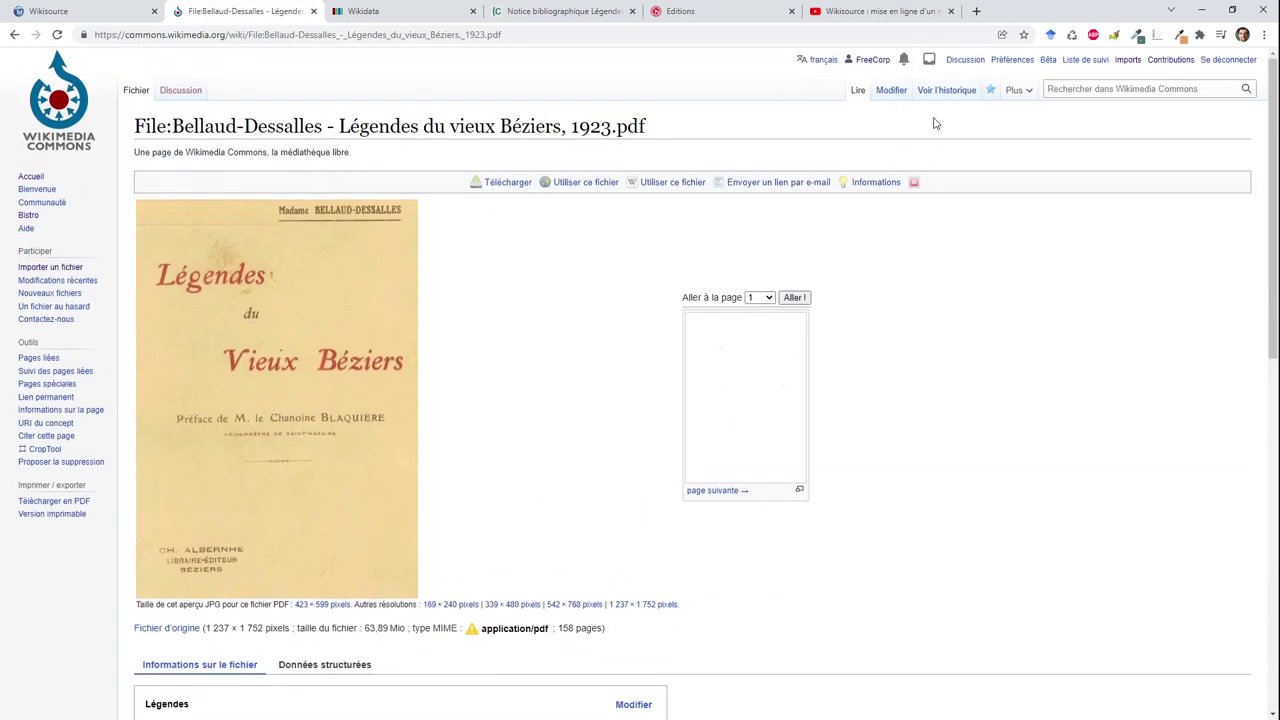
# Open the account's upload list in a new tab and go to the 1923 PDF "Mme Desbordes-Valmore à Bordeaux".
pyautogui.middleClick(1126, 62)
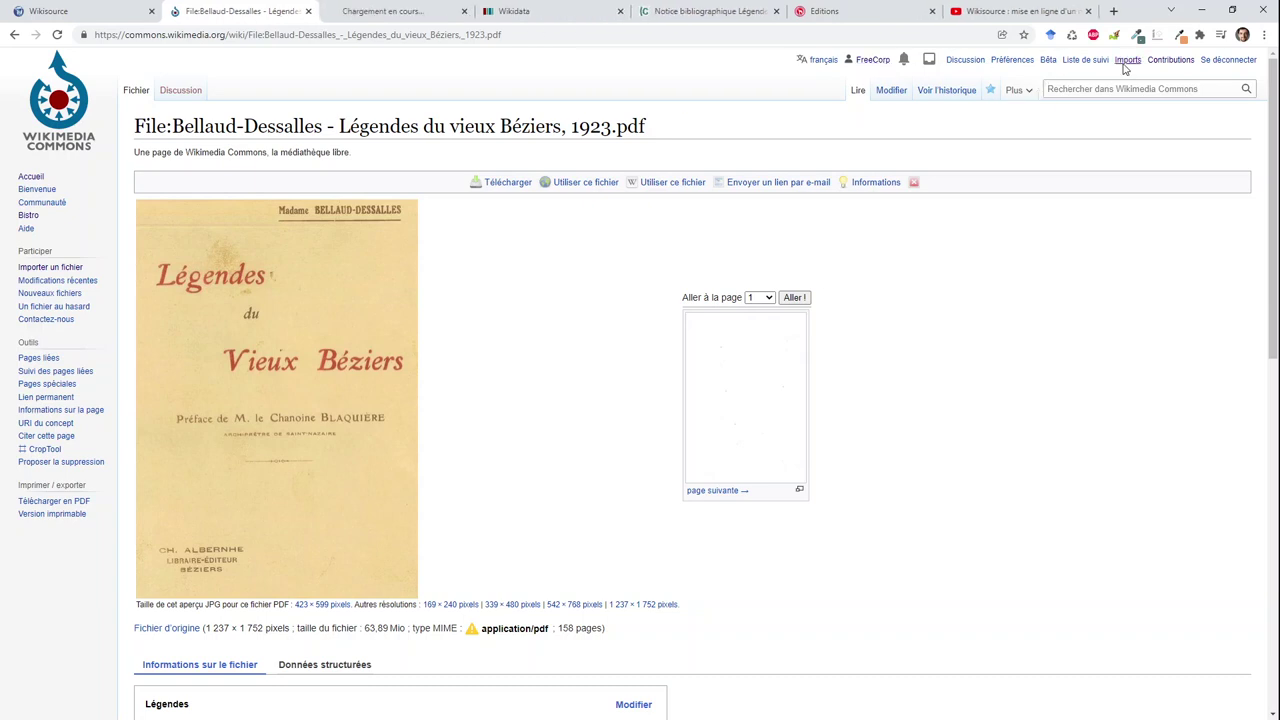
pyautogui.click(424, 13)
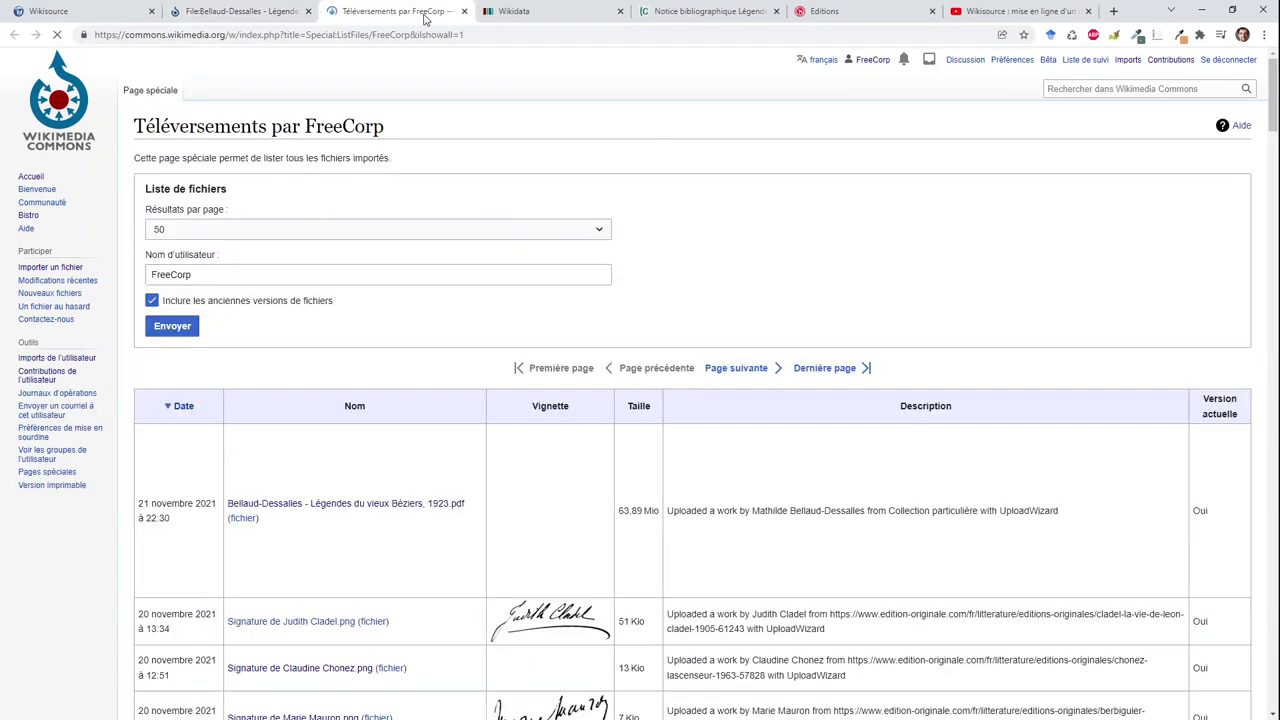
pyautogui.scroll(-5, 715, 207)
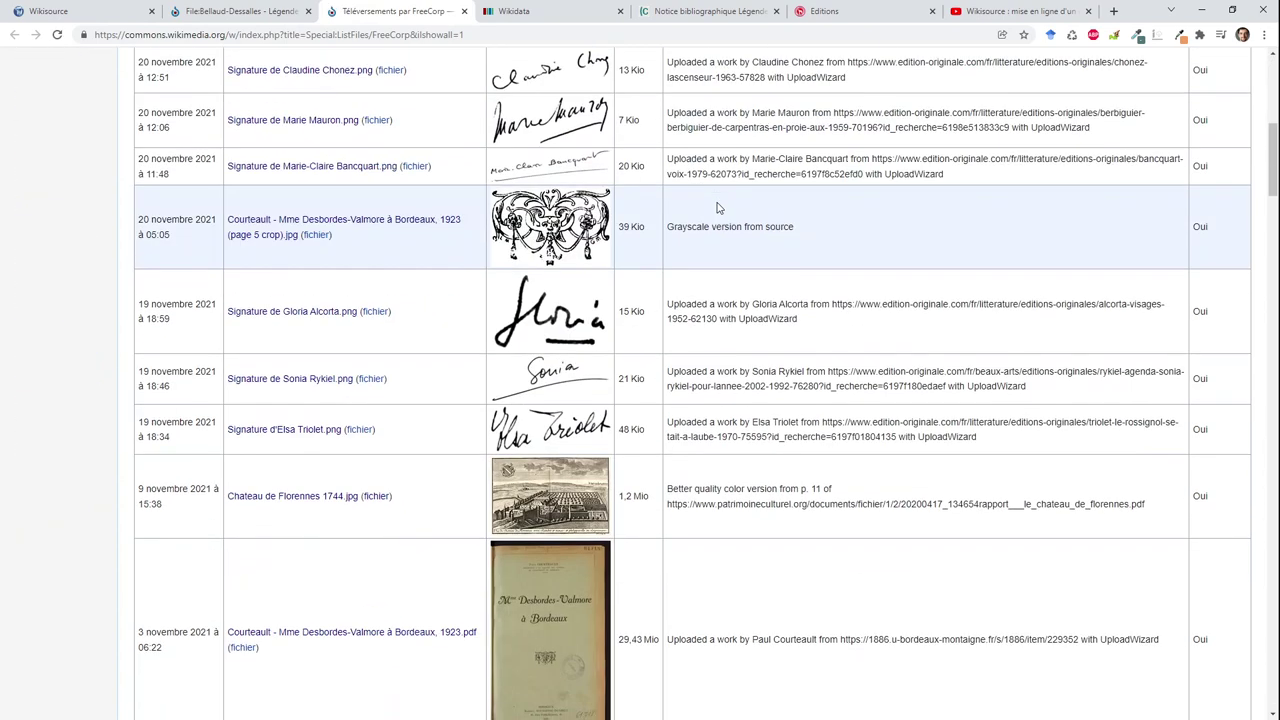
pyautogui.scroll(-3, 716, 207)
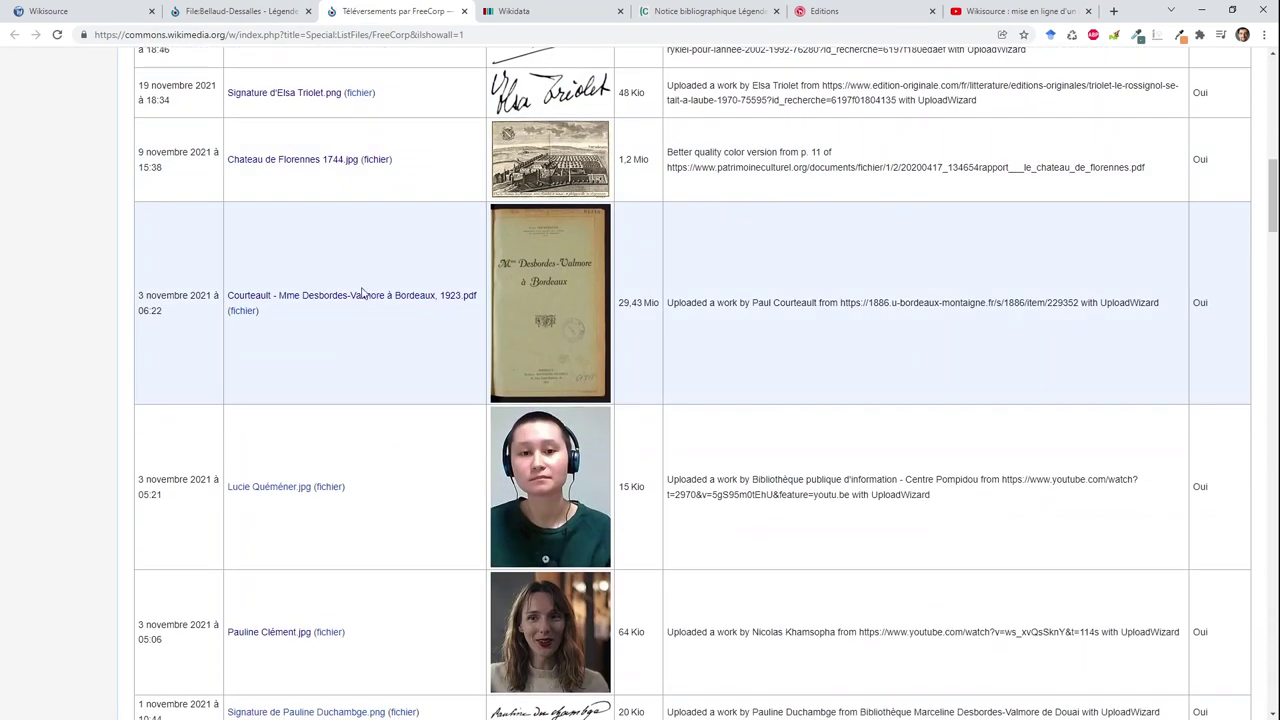
pyautogui.click(364, 298)
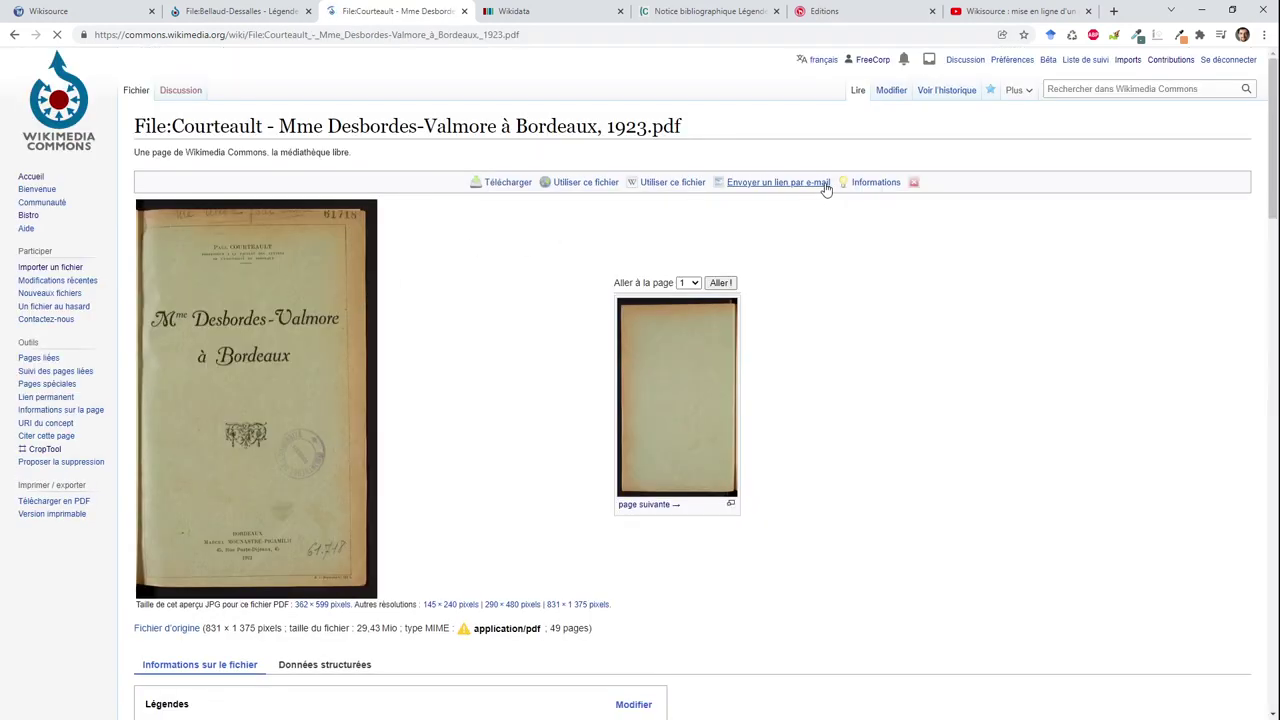
# Open the wikitext of the "Mme Desbordes-Valmore à Bordeaux" file for editing and copy all of it.
pyautogui.click(891, 90)
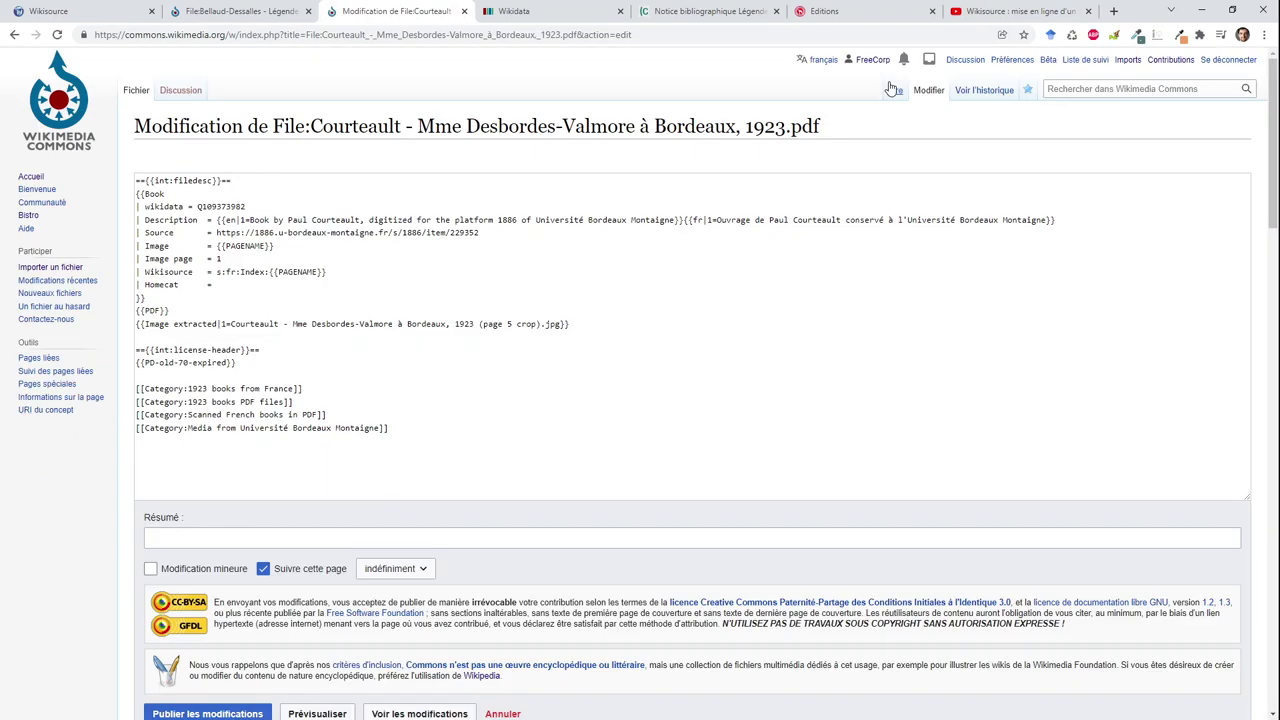
pyautogui.click(137, 193)
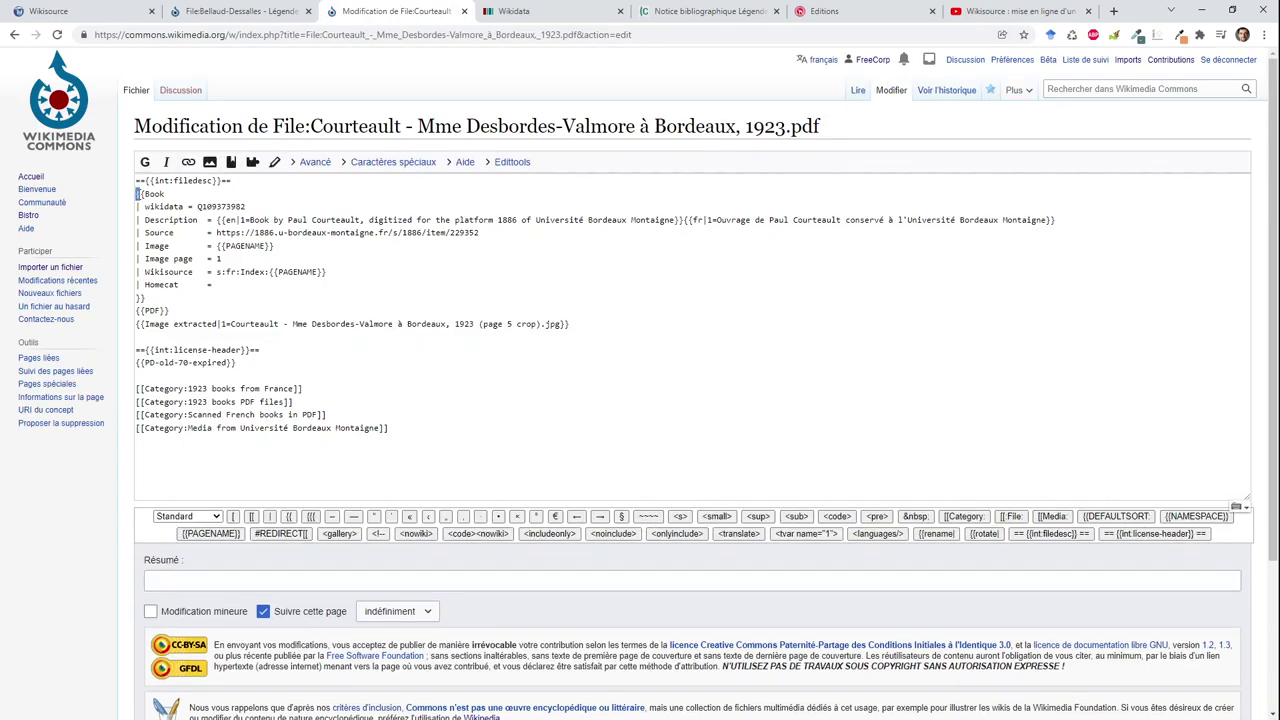
pyautogui.hotkey('ctrl', 'a')
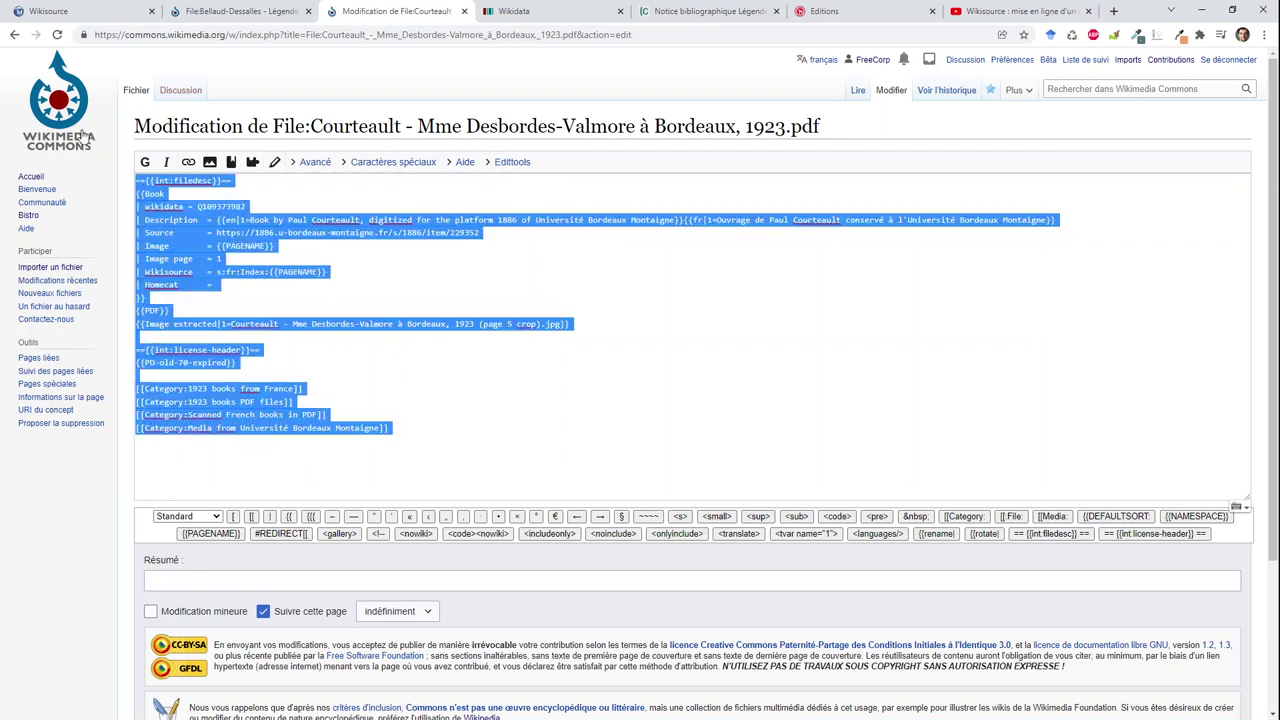
# Paste the copied wikitext above the existing wikitext of the "Légendes du vieux Béziers" file, separating the two blocks with blank lines.
pyautogui.click(244, 12)
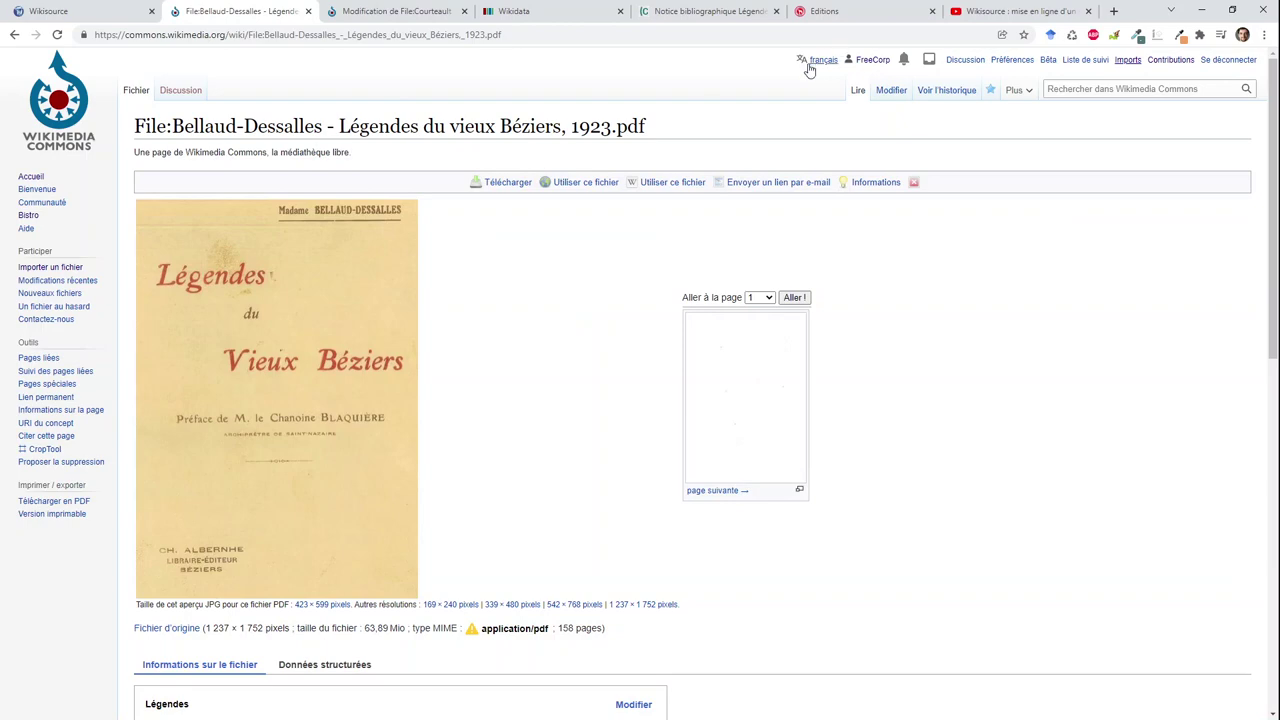
pyautogui.click(891, 91)
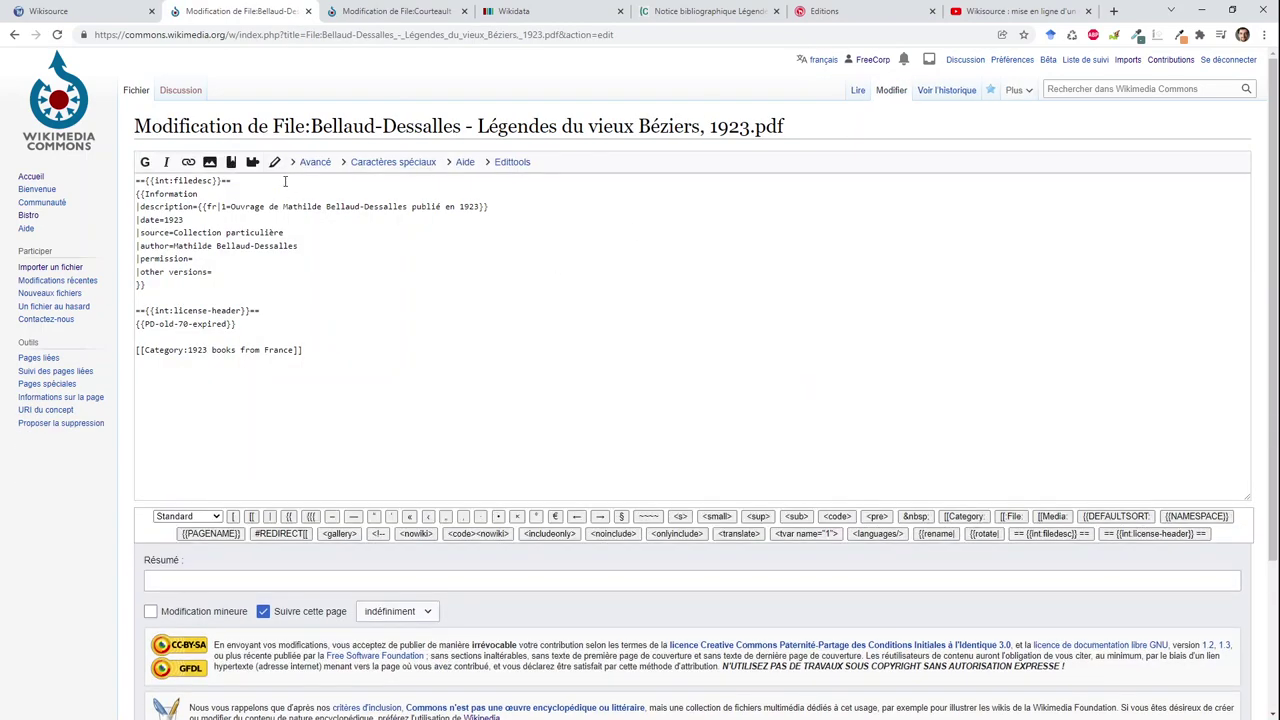
pyautogui.hotkey('ctrl', 'Home')
pyautogui.hotkey('ctrl', 'v')
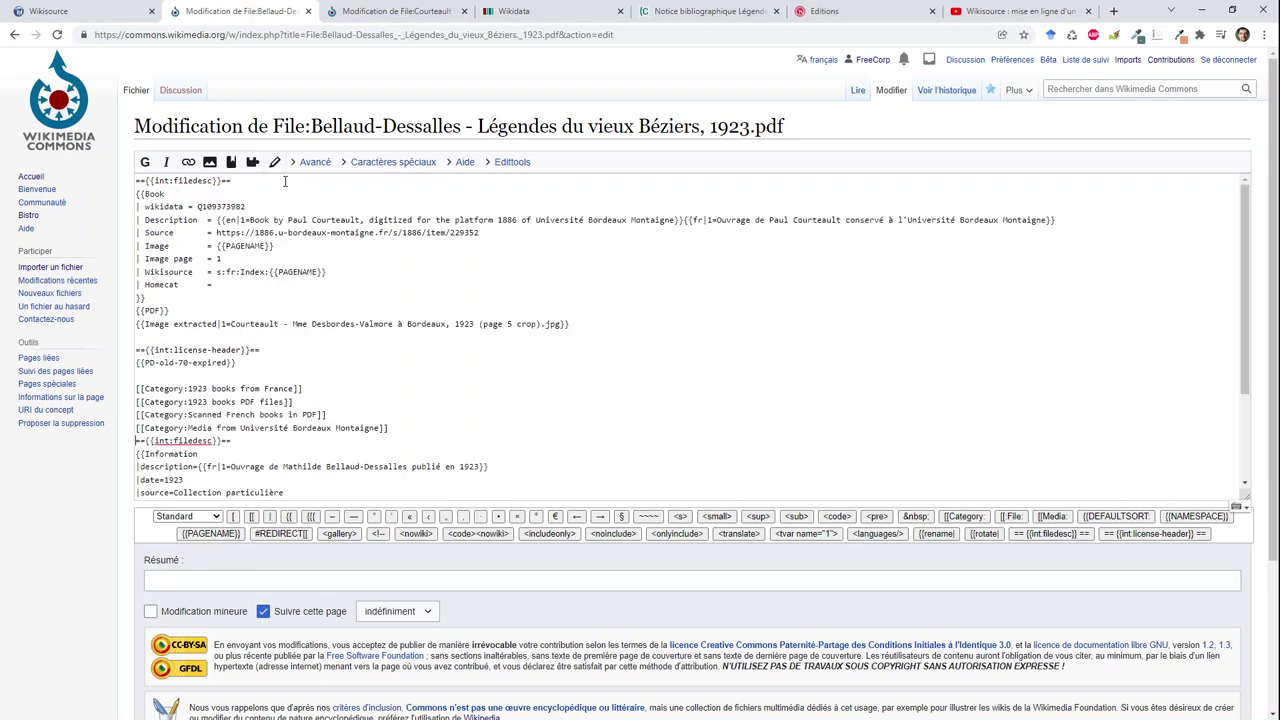
pyautogui.press('Down')
pyautogui.press('Down')
pyautogui.press('Down')
pyautogui.press('Down')
pyautogui.press('Down')
pyautogui.press('Down')
pyautogui.press('Down')
pyautogui.press('Down')
pyautogui.press('Down')
pyautogui.press('Down')
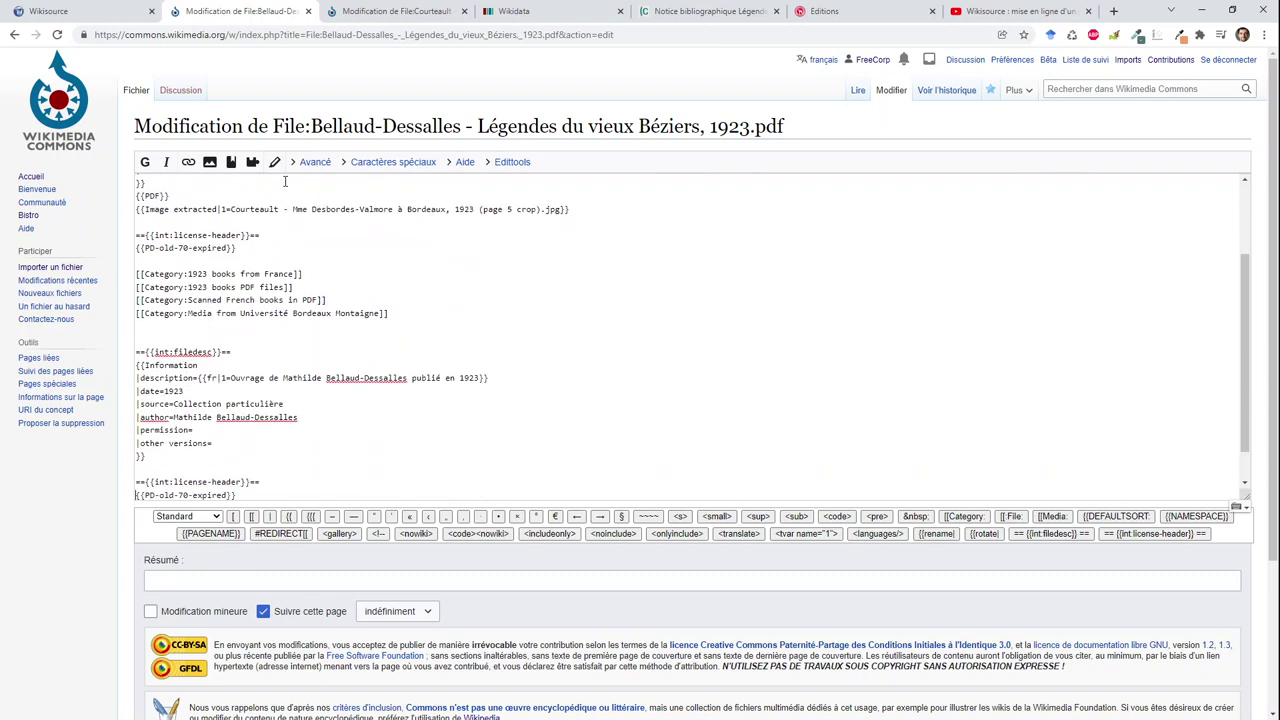
# Replace the French description in the Book template with the one cut from the old Information template.
pyautogui.scroll(1, 285, 181)
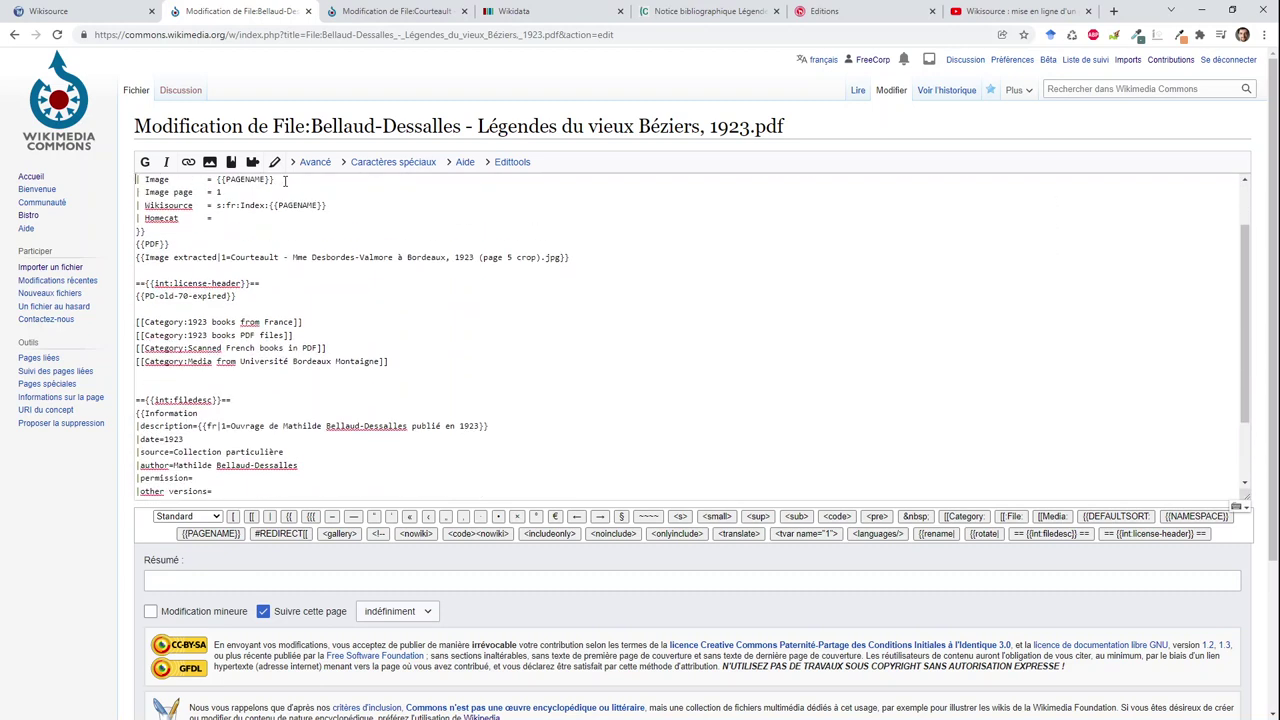
pyautogui.moveTo(503, 429); pyautogui.dragTo(197, 428)
pyautogui.hotkey('ctrl', 'c')
pyautogui.press('BackSpace')
pyautogui.scroll(-1, 692, 95)
pyautogui.scroll(1, 692, 95)
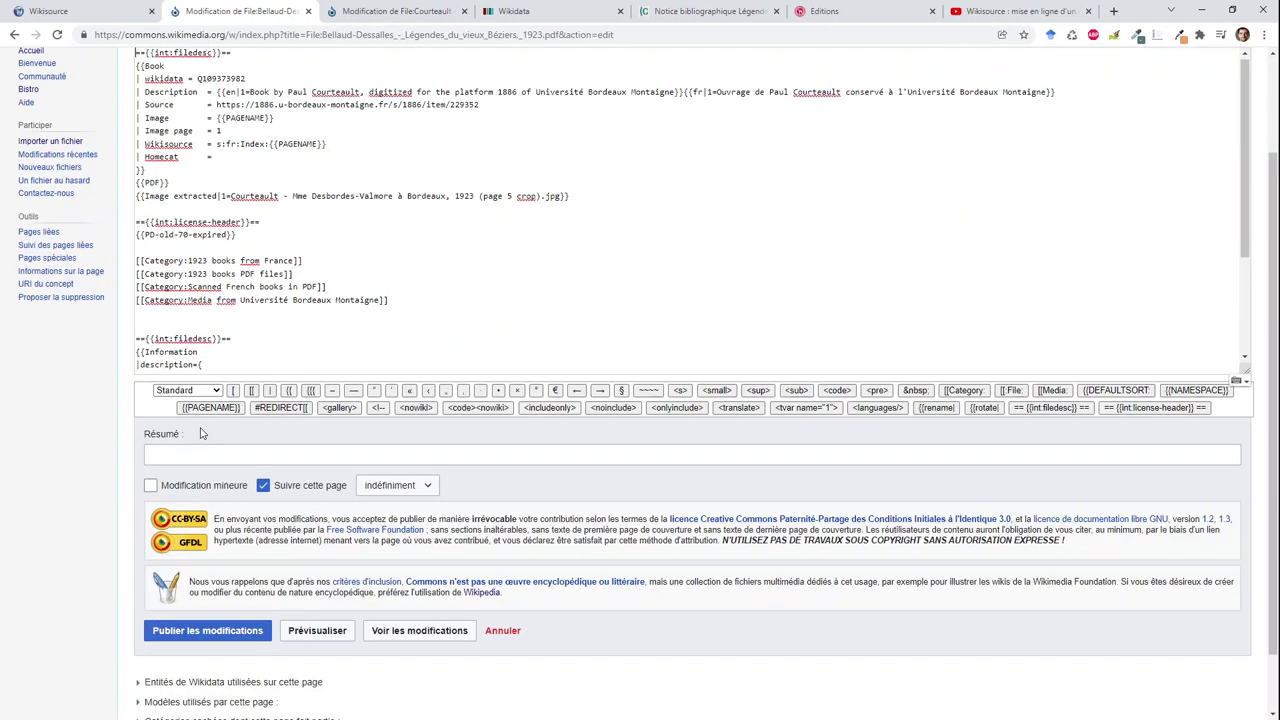
pyautogui.click(684, 91)
pyautogui.hotkey('shift', 'End')
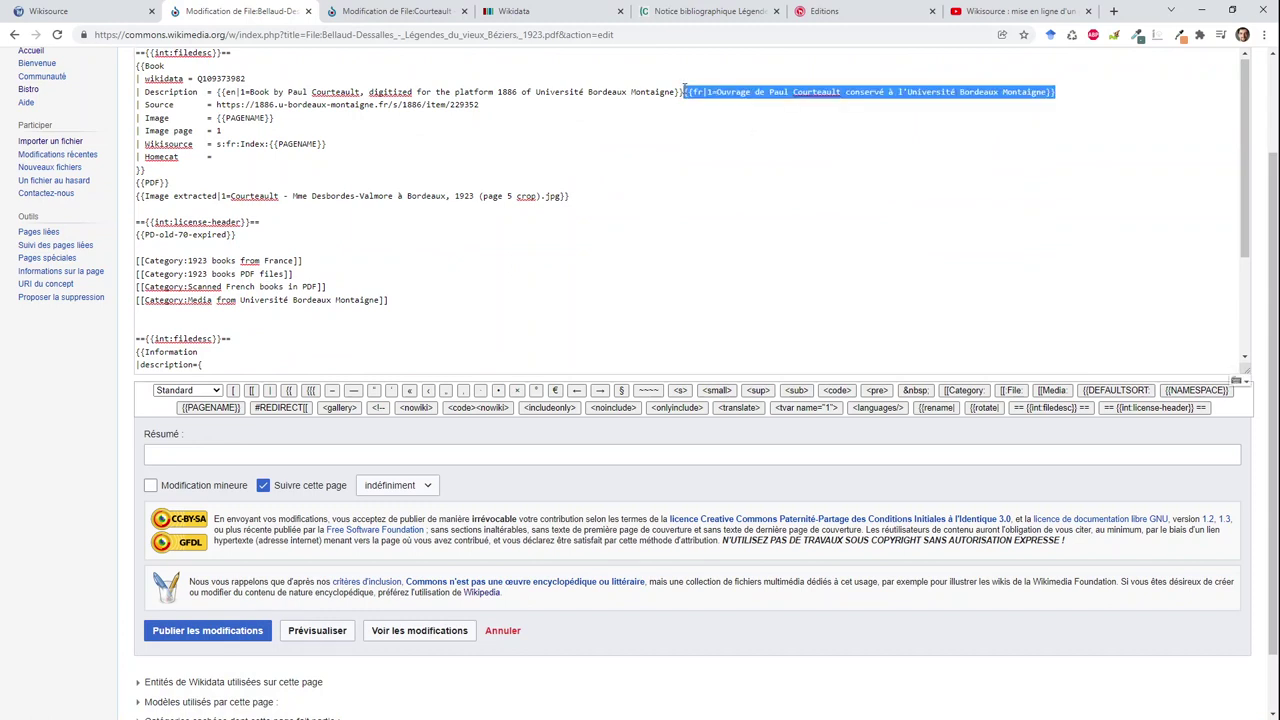
pyautogui.hotkey('ctrl', 'v')
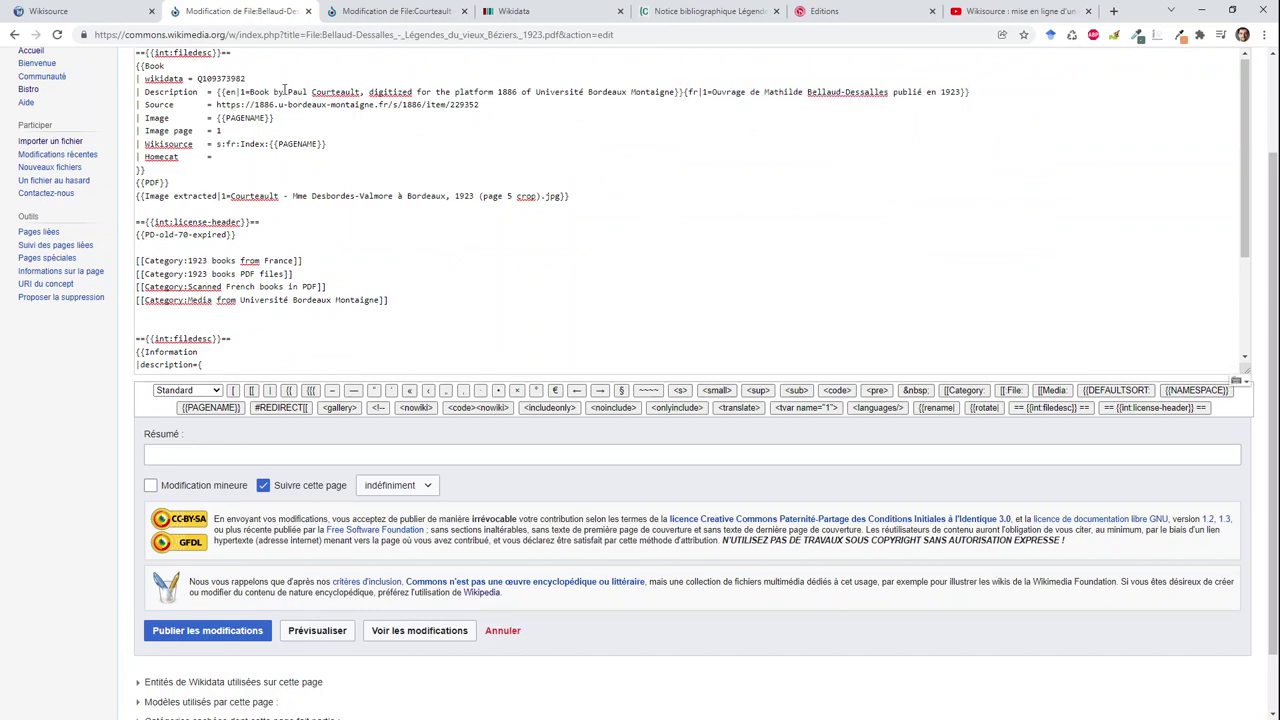
# Change the English description in the Book template to "Book by Mathilde Bellaud-Dessalles, published in 1923".
pyautogui.moveTo(288, 91); pyautogui.dragTo(677, 90)
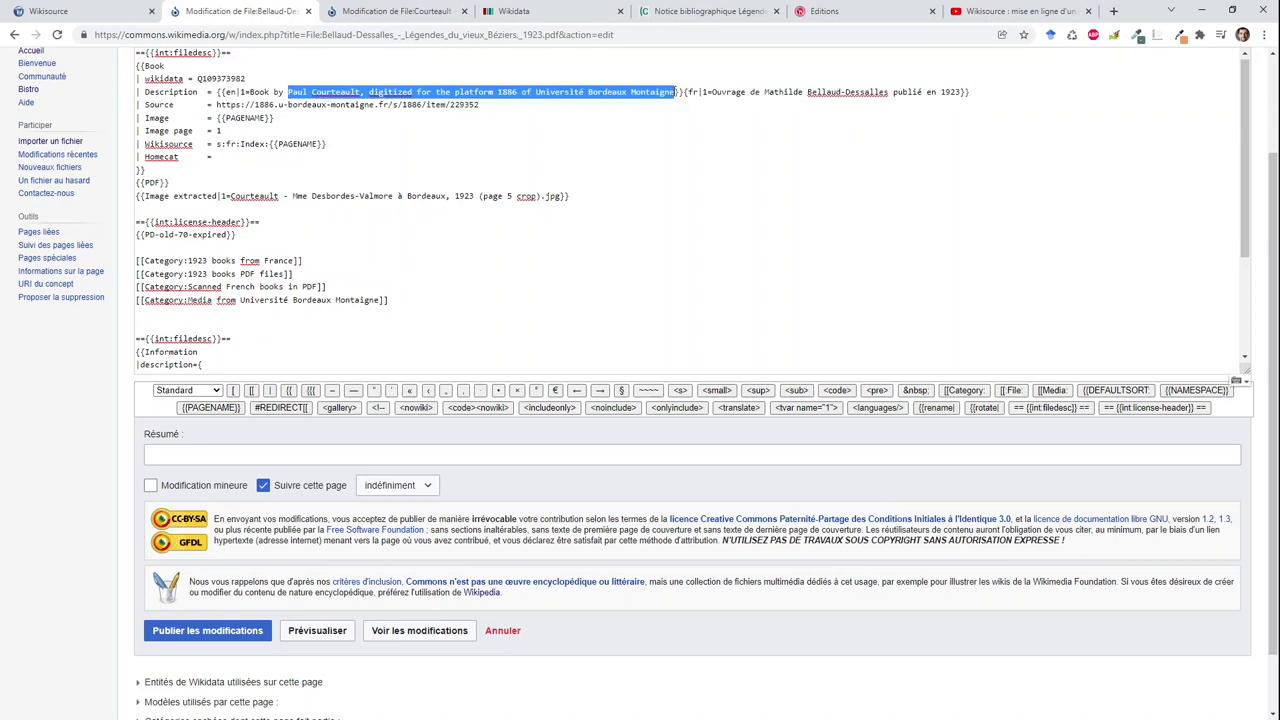
pyautogui.write('Mathilde Bella')
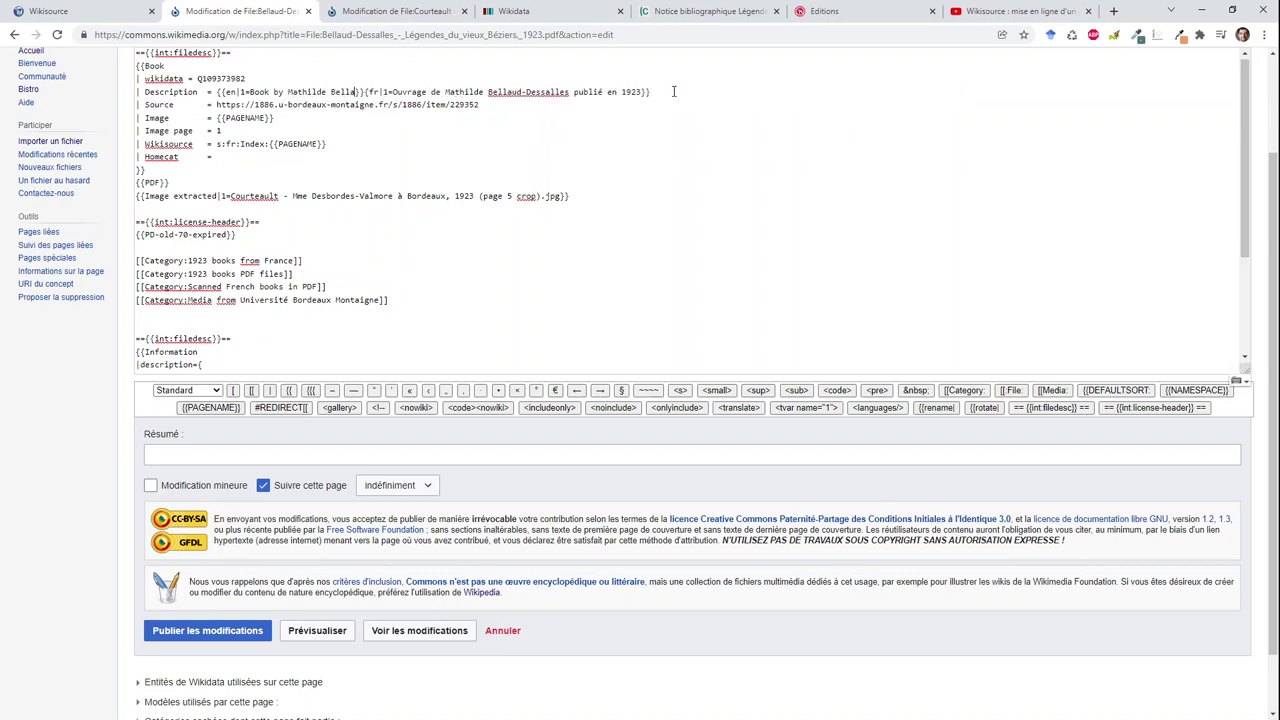
pyautogui.write('ud-Dessalles')
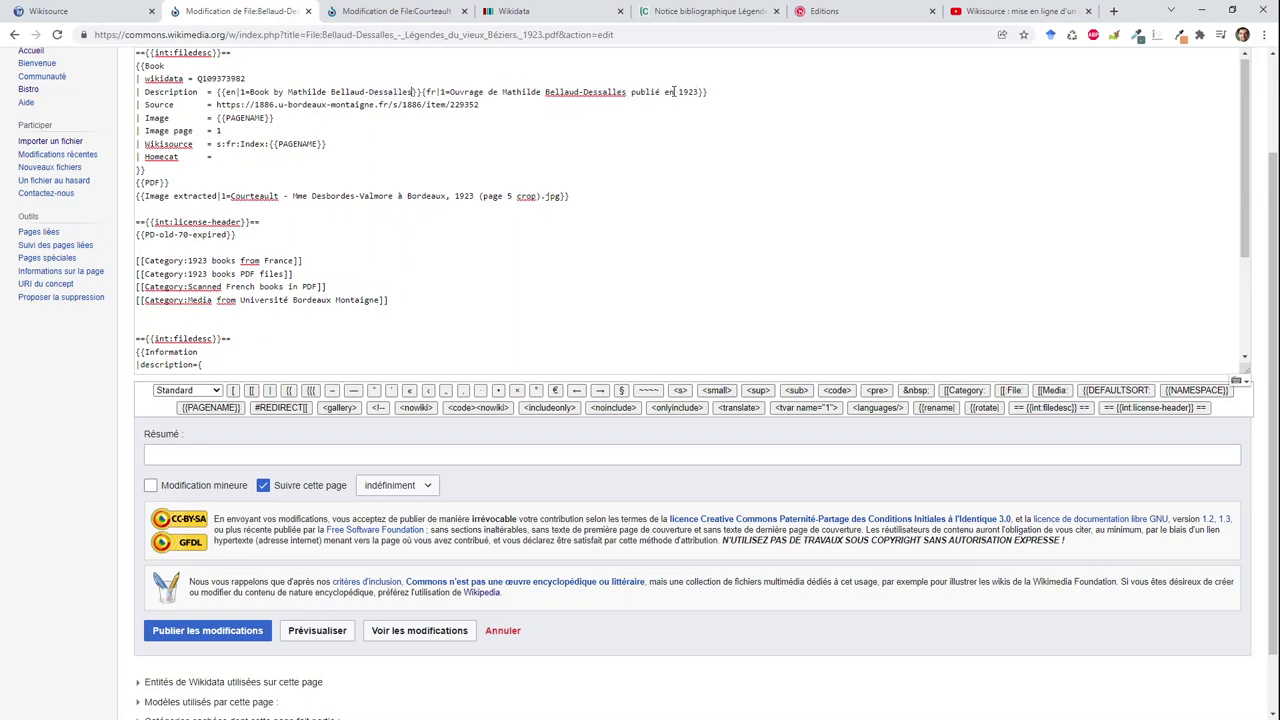
pyautogui.write(', published in')
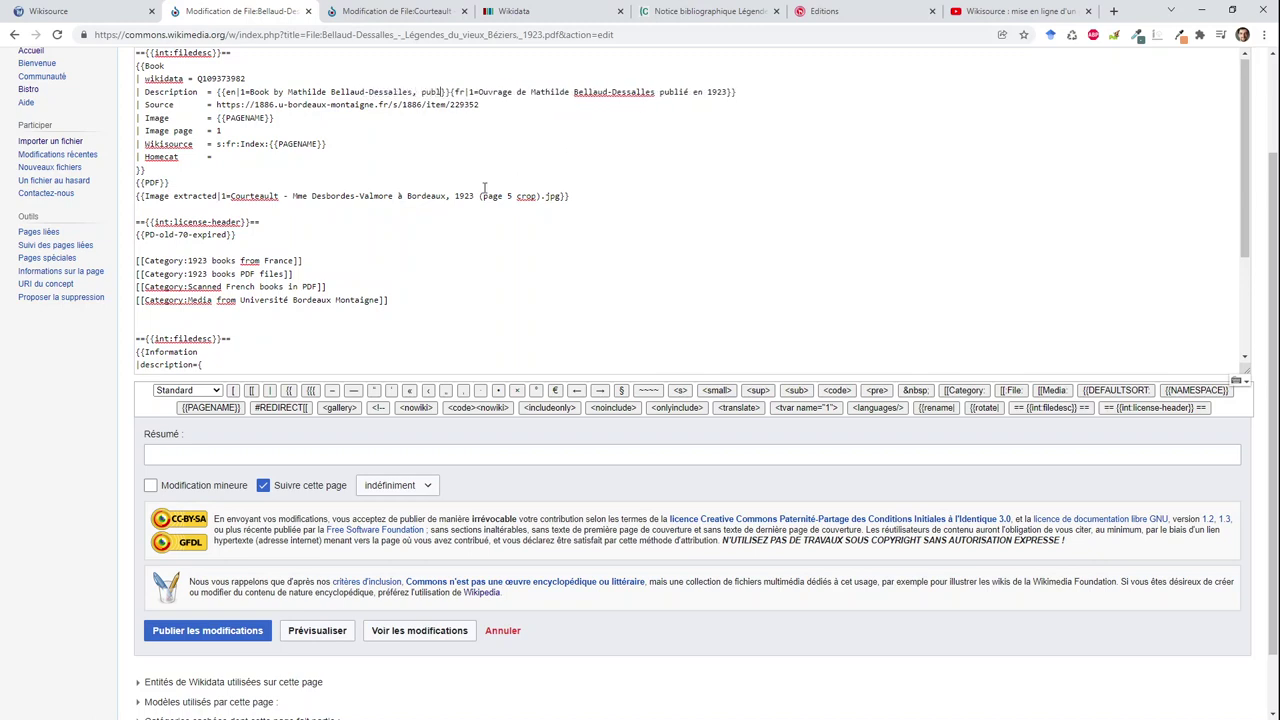
pyautogui.write(' 1923}}{{fr|1=Ouvrage de Math')
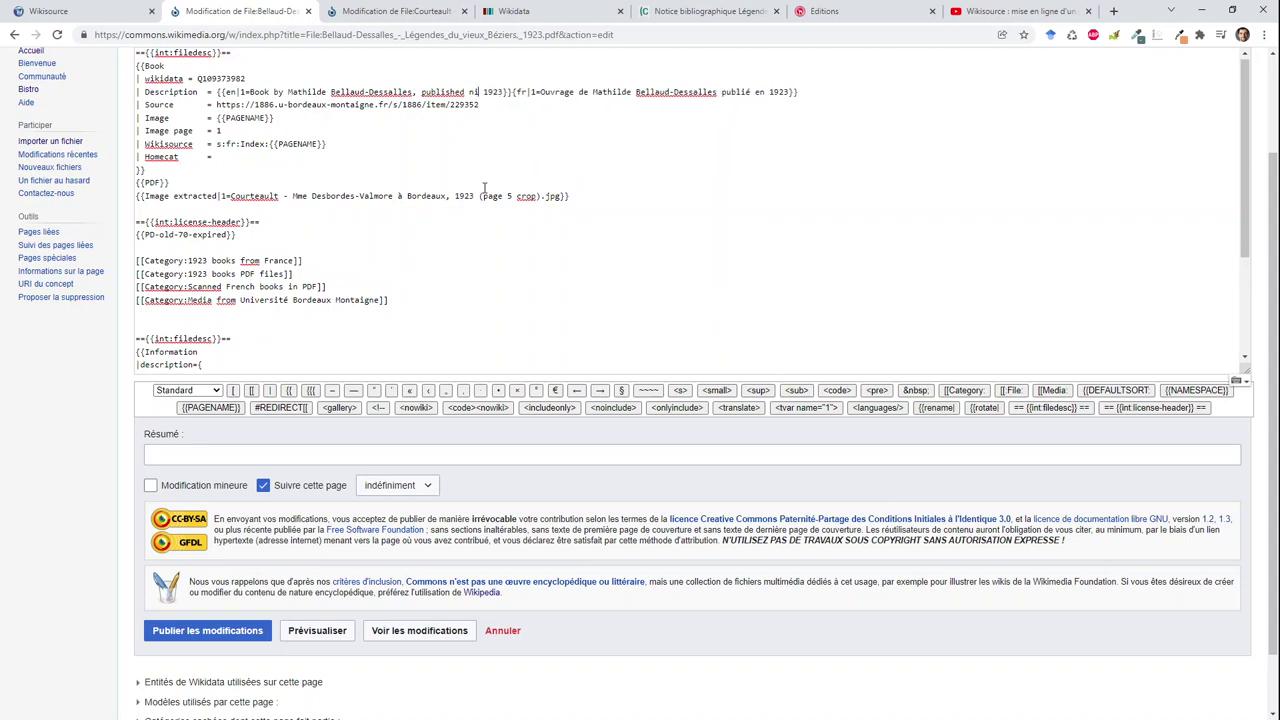
pyautogui.write('i')
# Replace the URL in the Book template's Source field with "Collection particulière".
pyautogui.moveTo(216, 105); pyautogui.dragTo(486, 108)
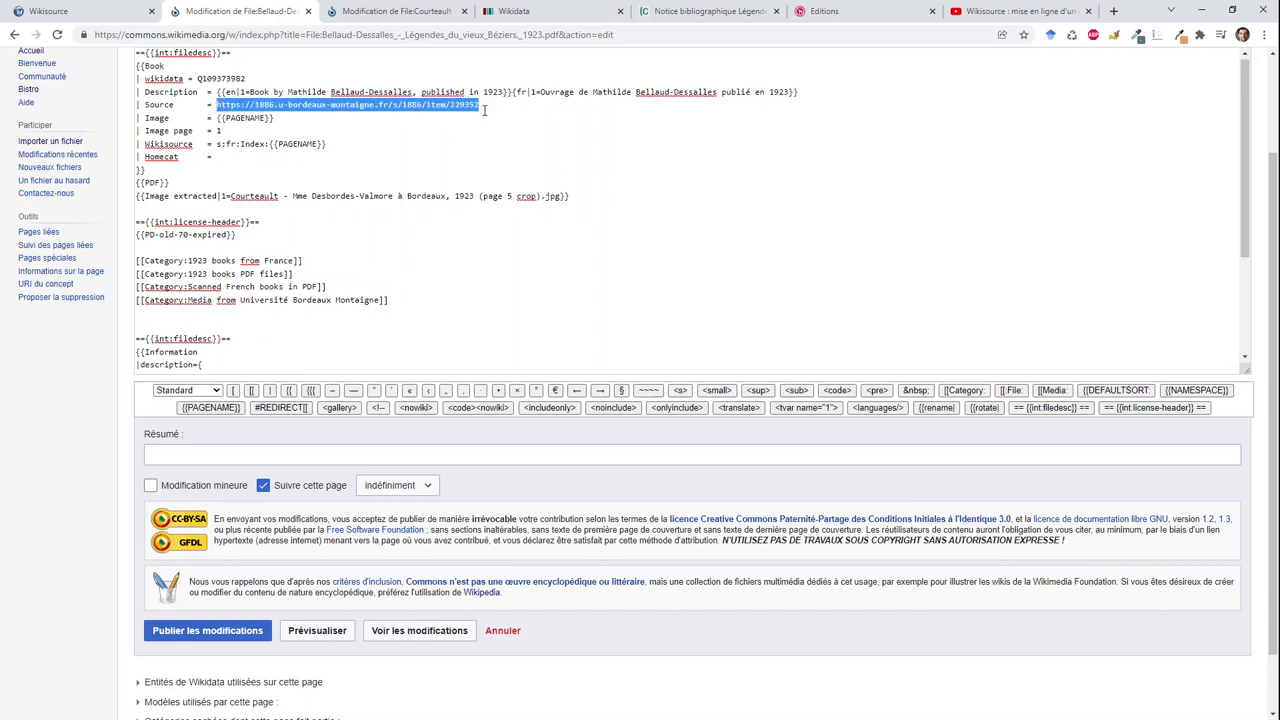
pyautogui.write('Collection par')
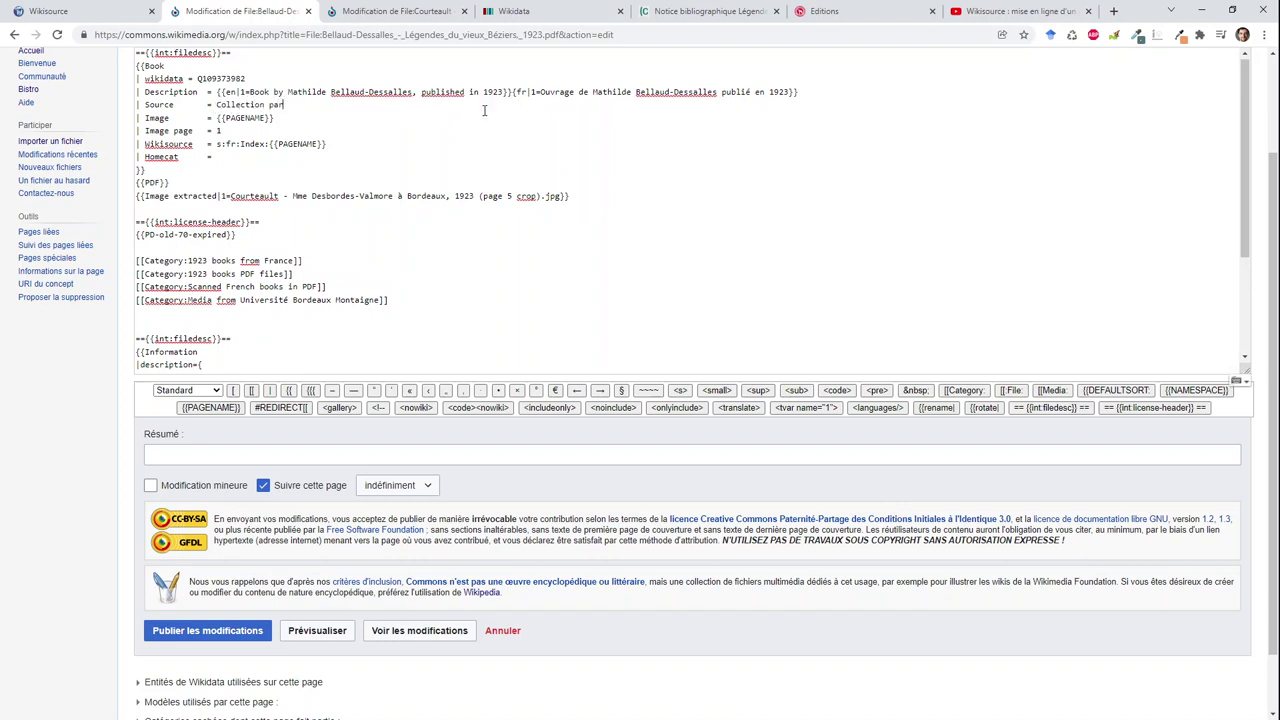
pyautogui.write('ticulière')
pyautogui.doubleClick(219, 130)
# Delete the "Image extracted" template line and its line break below the PDF template.
pyautogui.click(139, 196)
pyautogui.hotkey('shift', 'End')
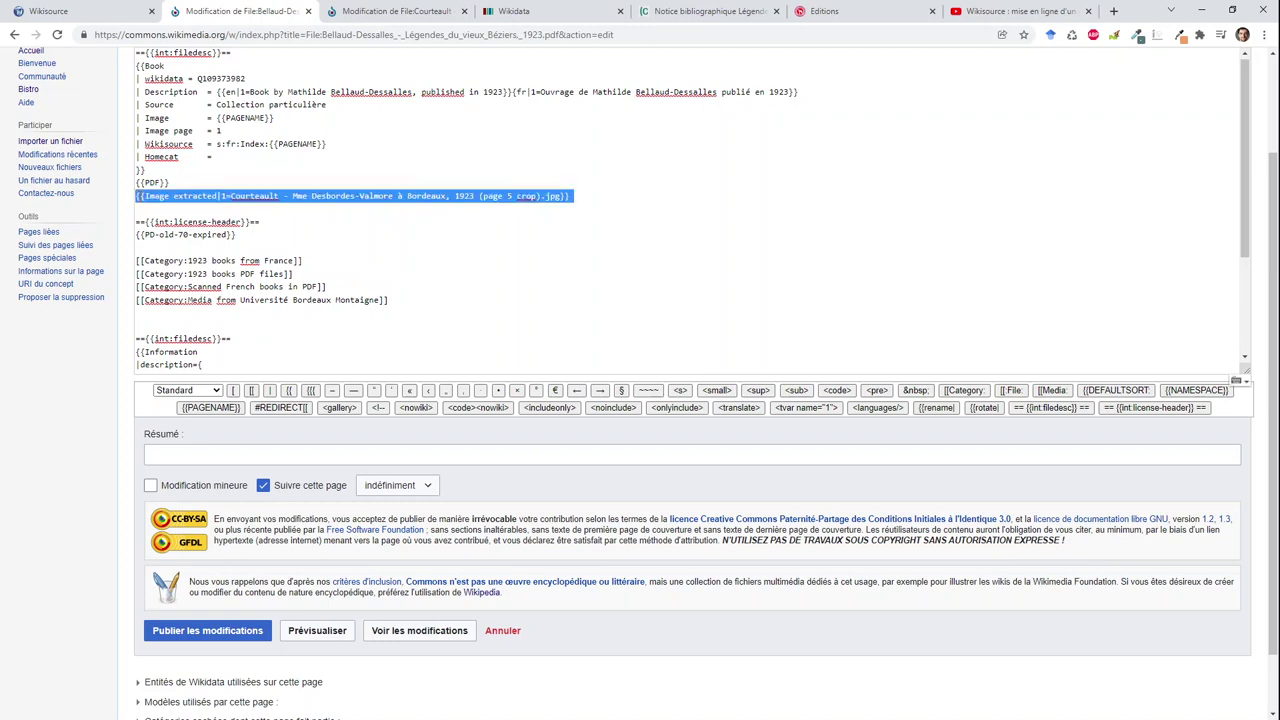
pyautogui.press('Delete')
pyautogui.press('Delete')
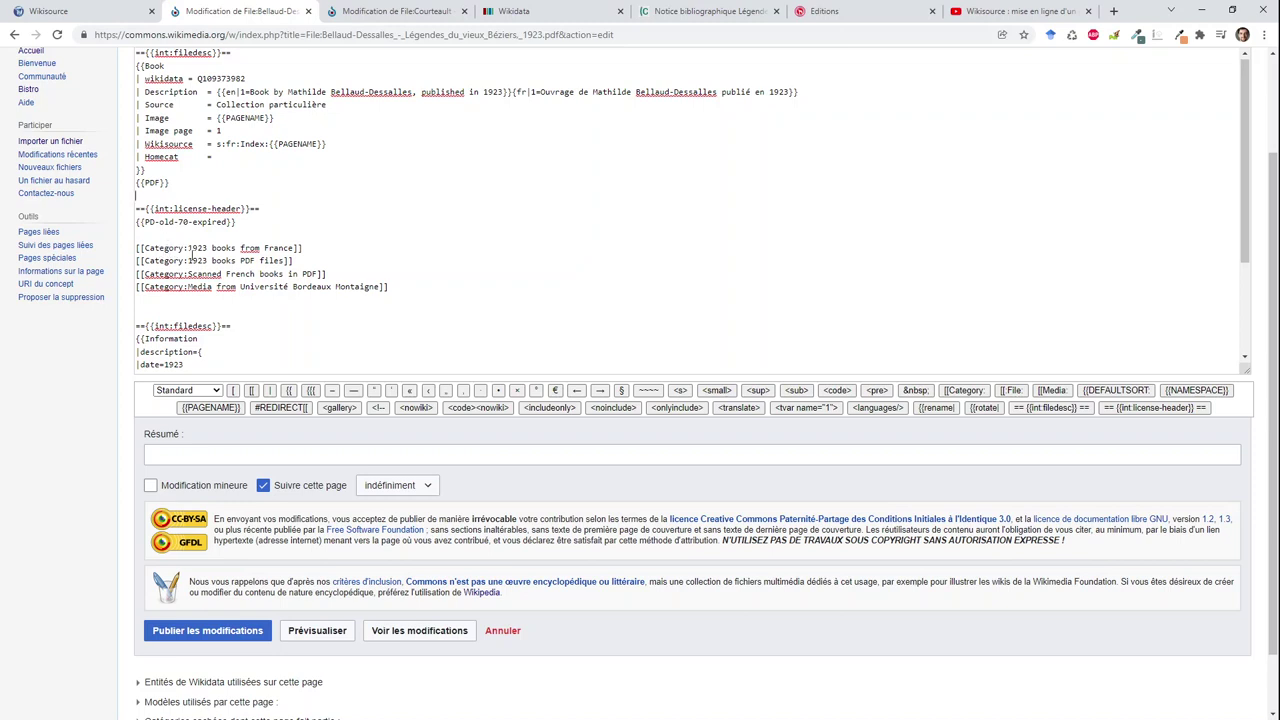
# Remove the category "Media from Université Bordeaux Montaigne" from the pasted category list.
pyautogui.scroll(-1, 191, 256)
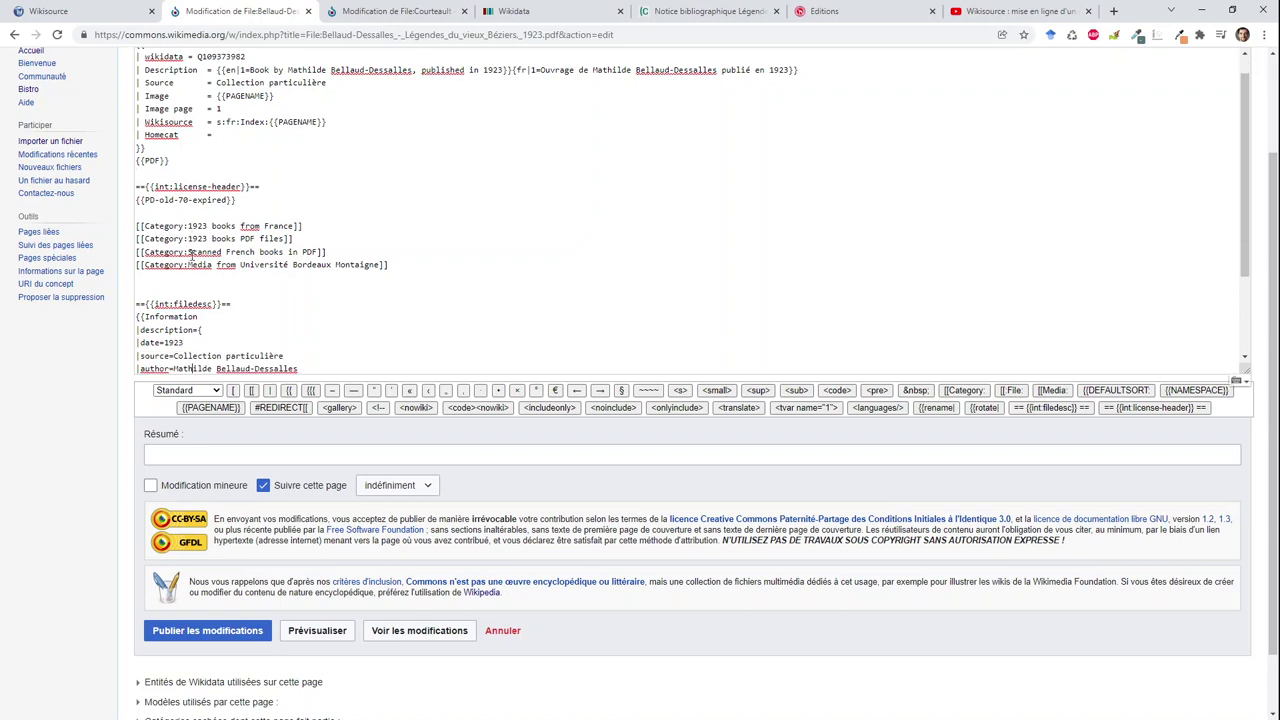
pyautogui.press('Down')
pyautogui.press('Down')
pyautogui.press('Down')
pyautogui.press('Down')
pyautogui.press('Down')
pyautogui.press('Down')
pyautogui.press('Down')
pyautogui.press('Down')
pyautogui.press('Down')
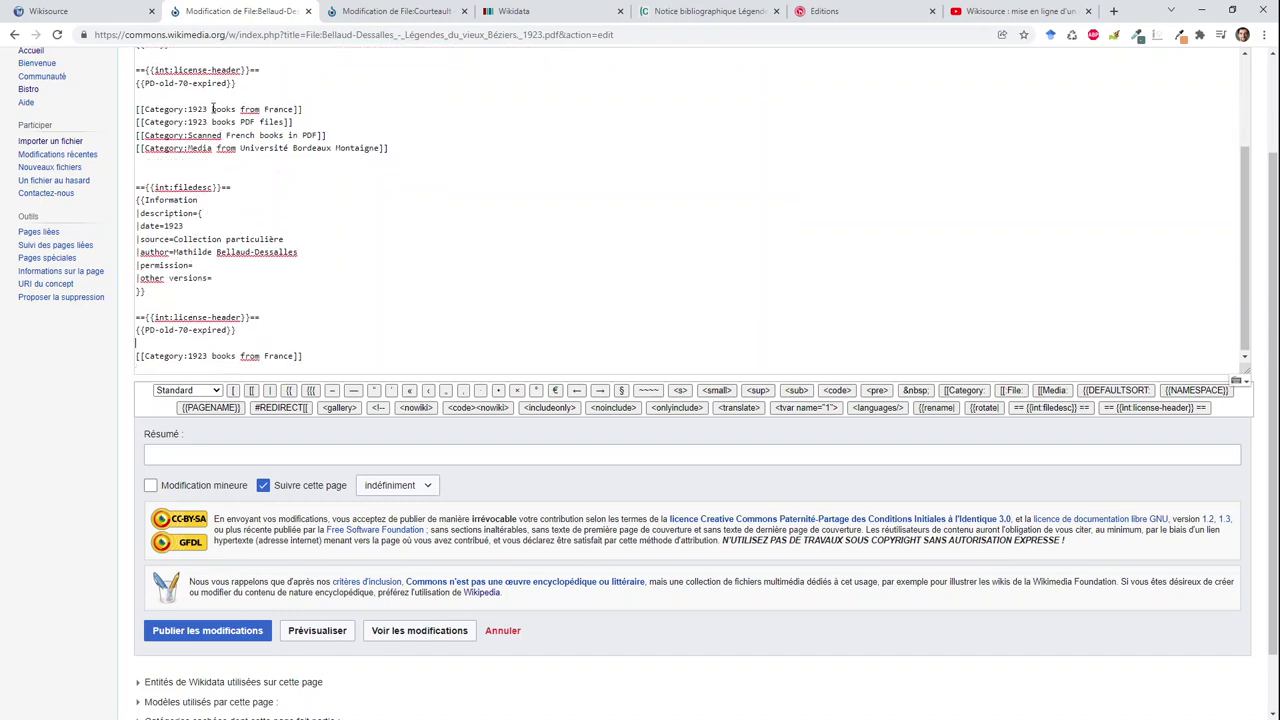
pyautogui.doubleClick(219, 142)
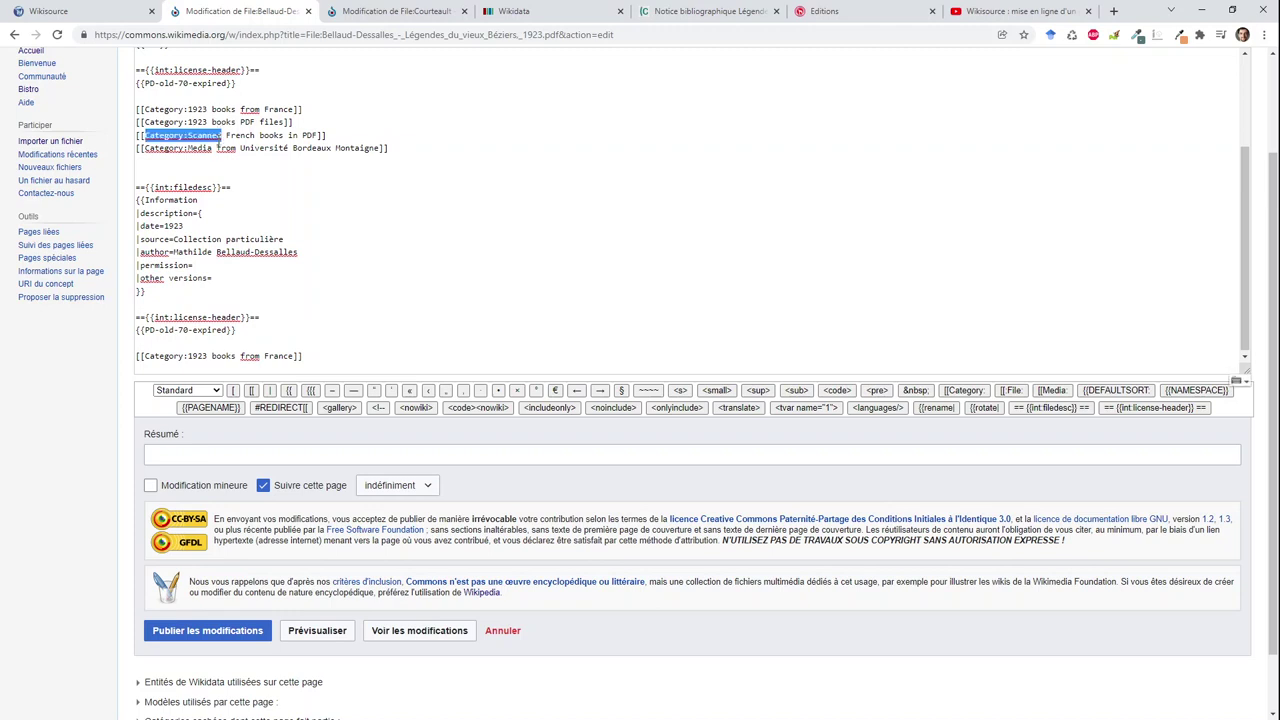
pyautogui.tripleClick(218, 148)
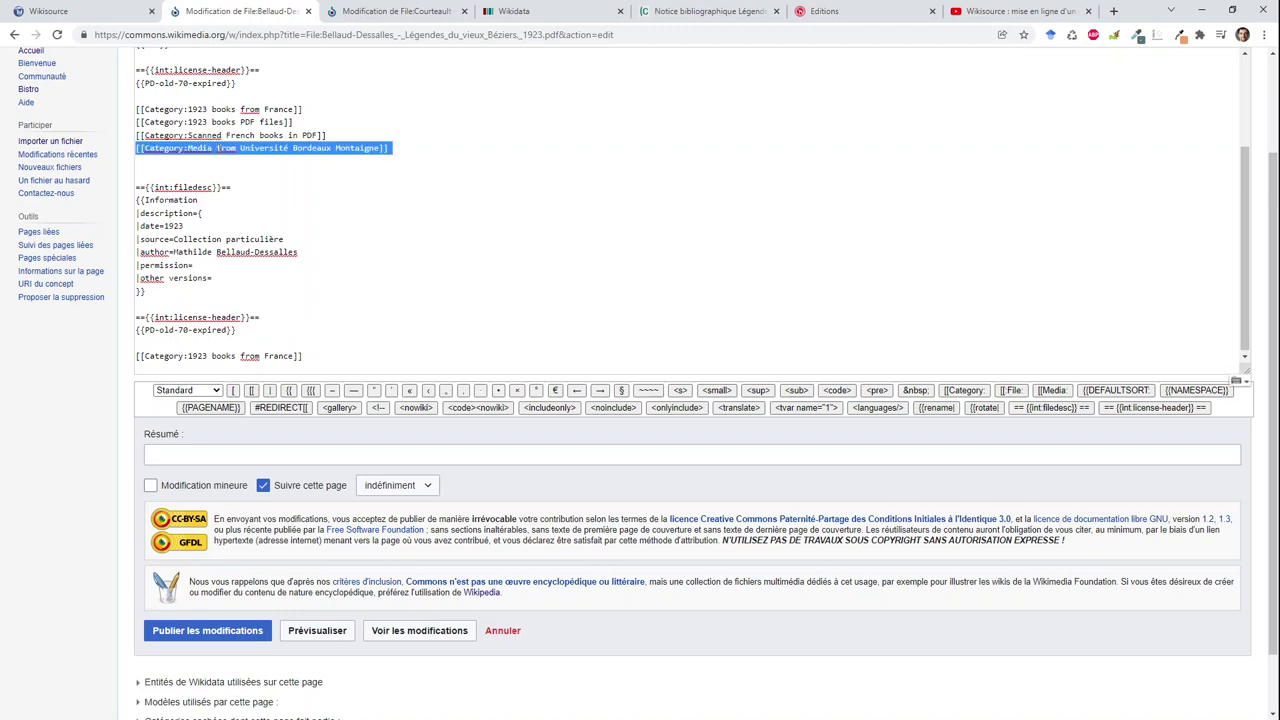
pyautogui.press('BackSpace')
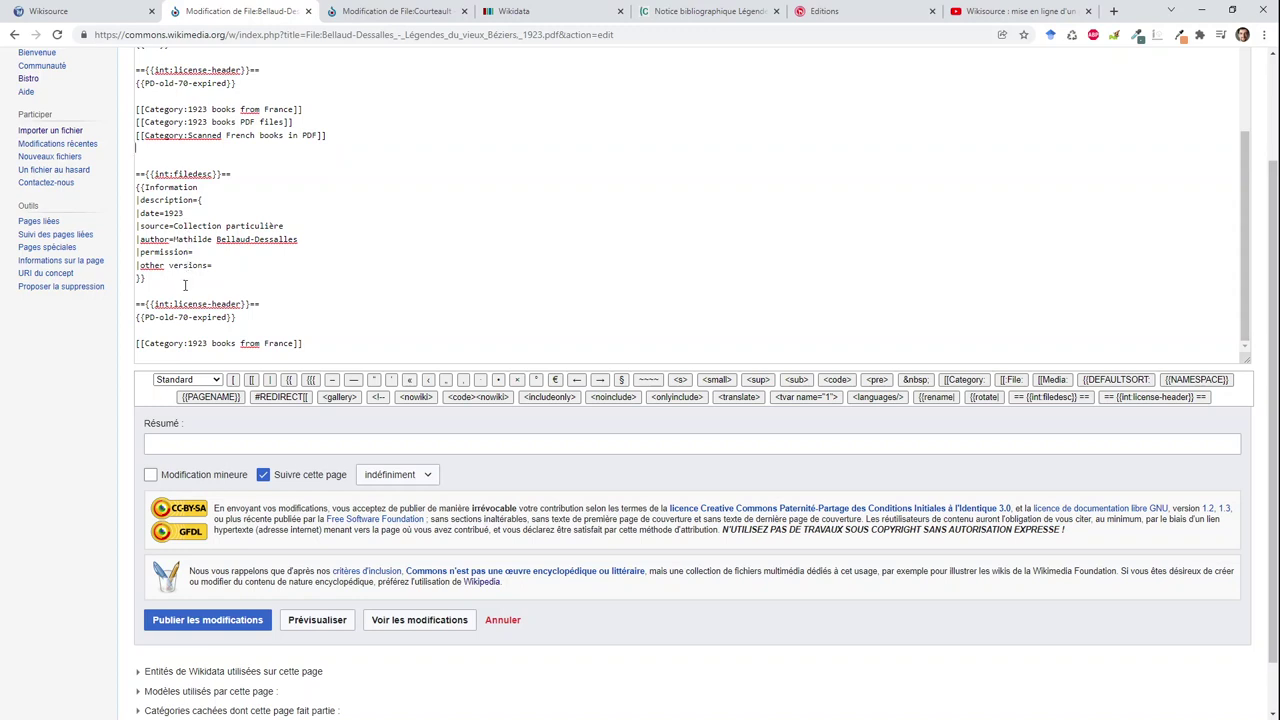
# Delete the leftover Information template block, along with the duplicate license section and the duplicate "1923 books from France" category beneath it.
pyautogui.moveTo(157, 153); pyautogui.dragTo(189, 296)
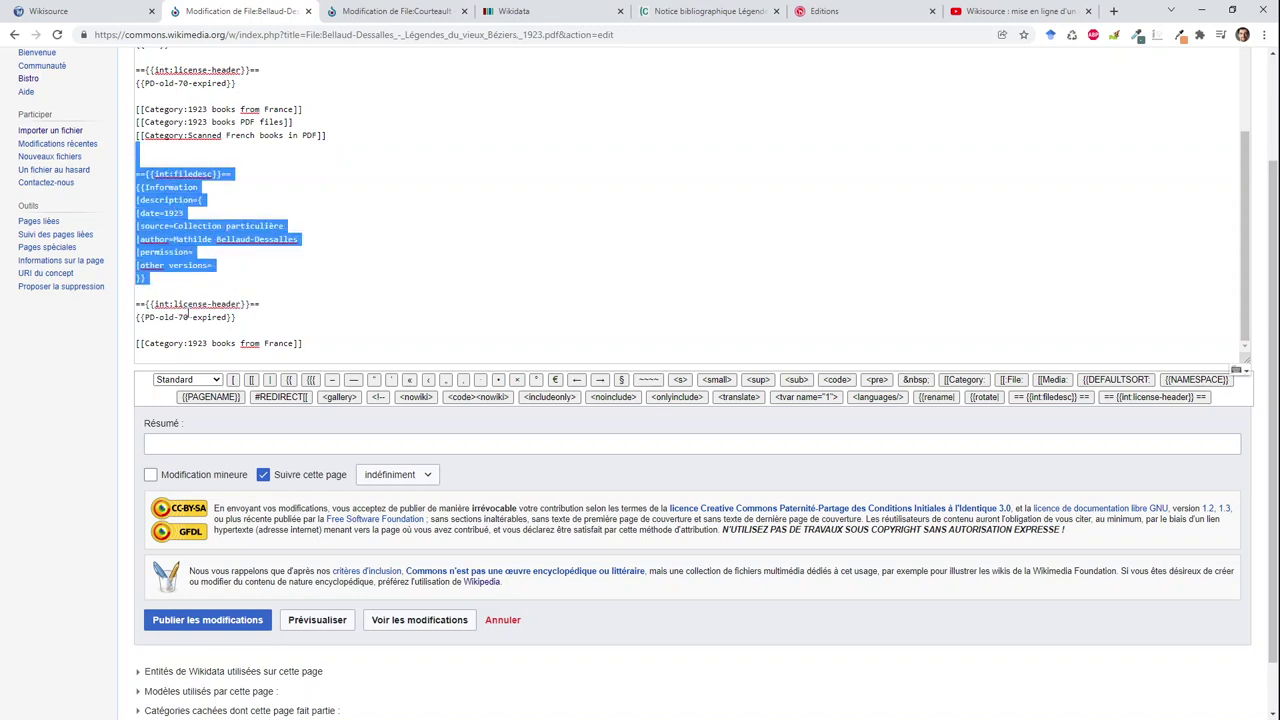
pyautogui.scroll(3, 1246, 113)
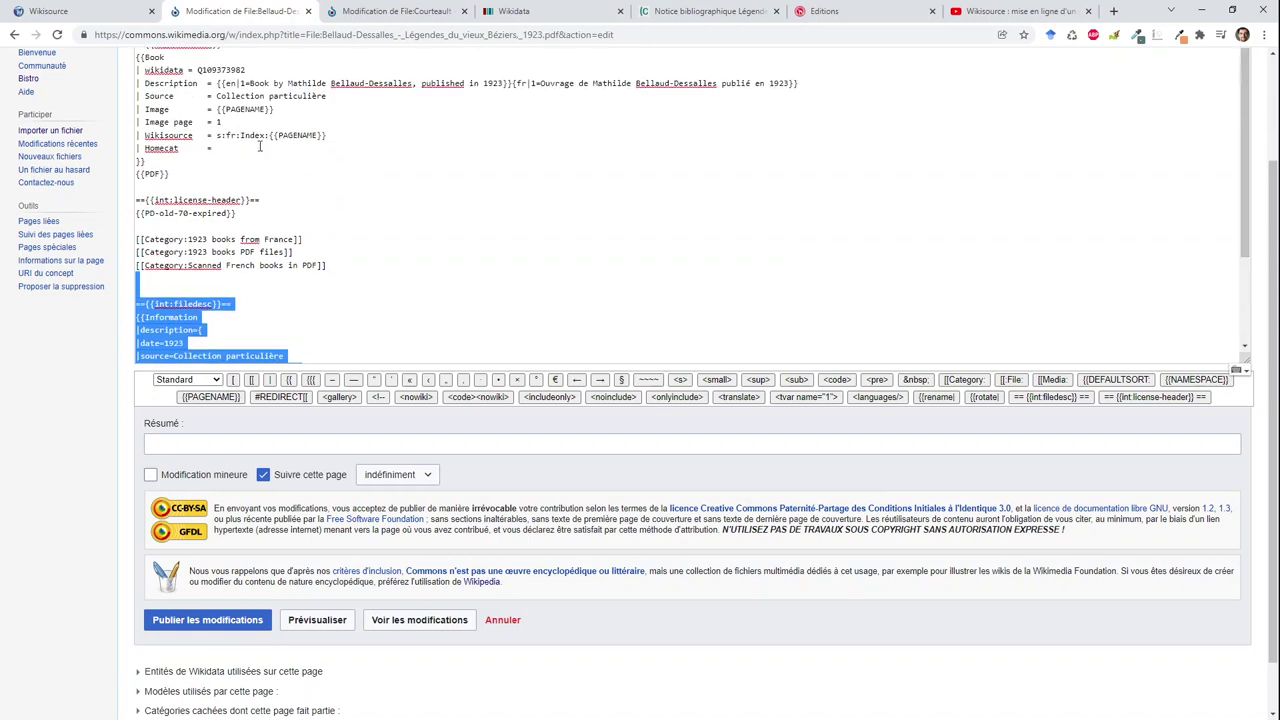
pyautogui.press('BackSpace')
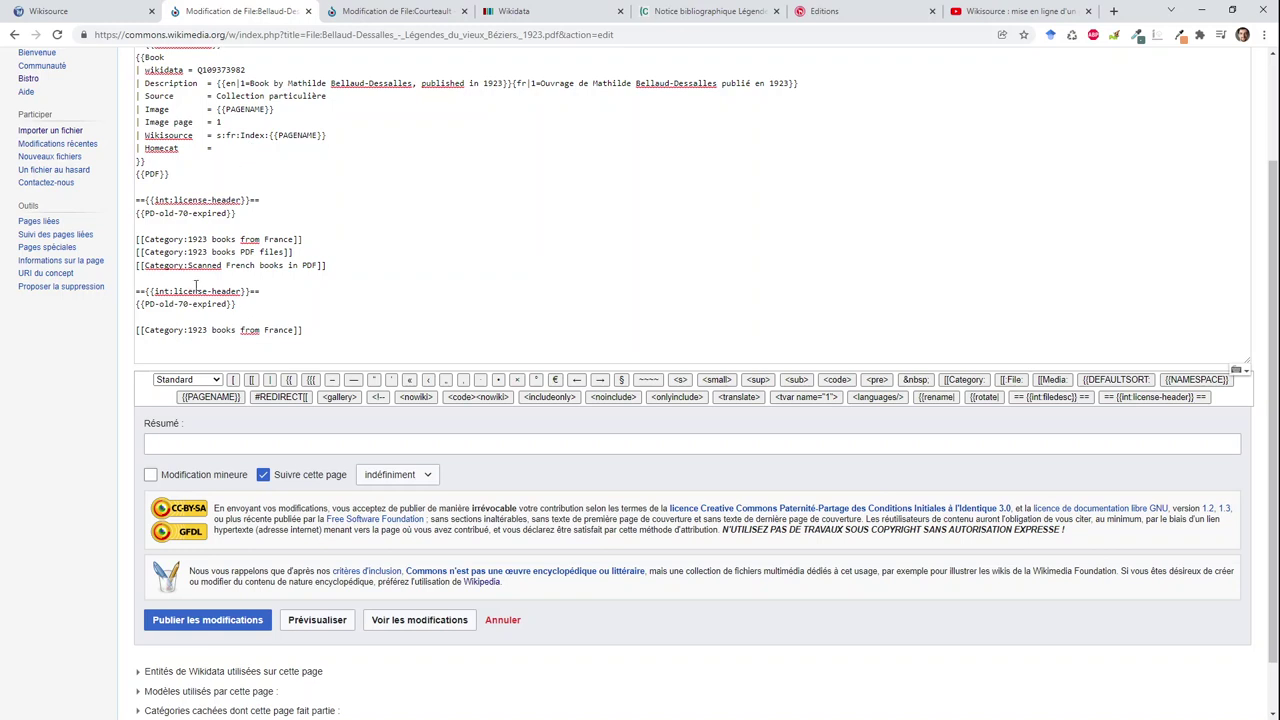
pyautogui.moveTo(238, 304); pyautogui.dragTo(128, 298)
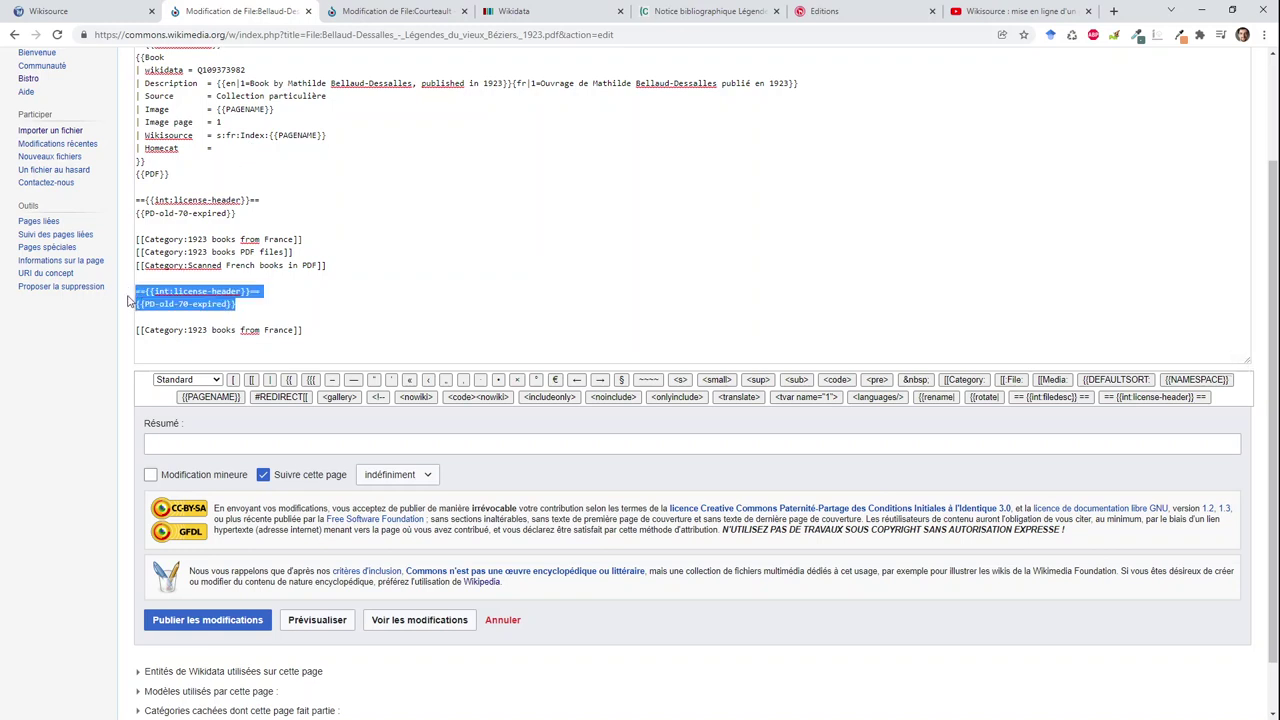
pyautogui.press('BackSpace')
pyautogui.hotkey('shift', 'Down')
pyautogui.hotkey('shift', 'Down')
pyautogui.hotkey('shift', 'Down')
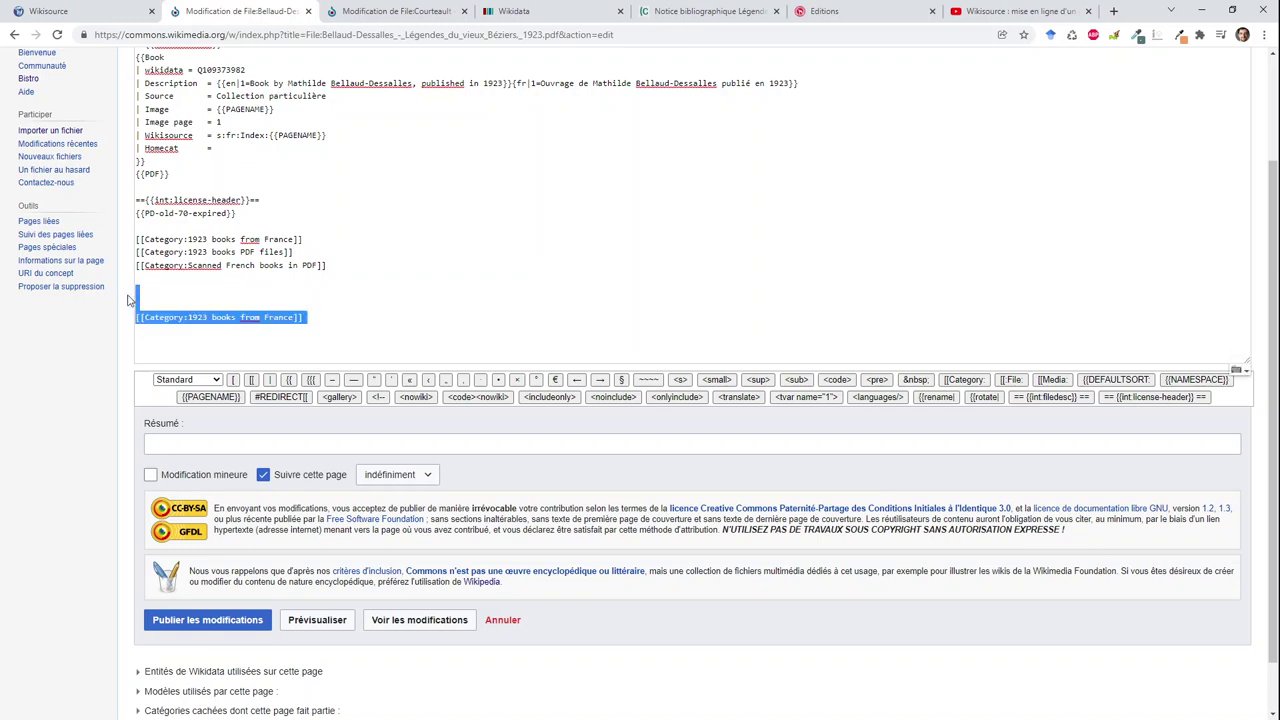
pyautogui.press('BackSpace')
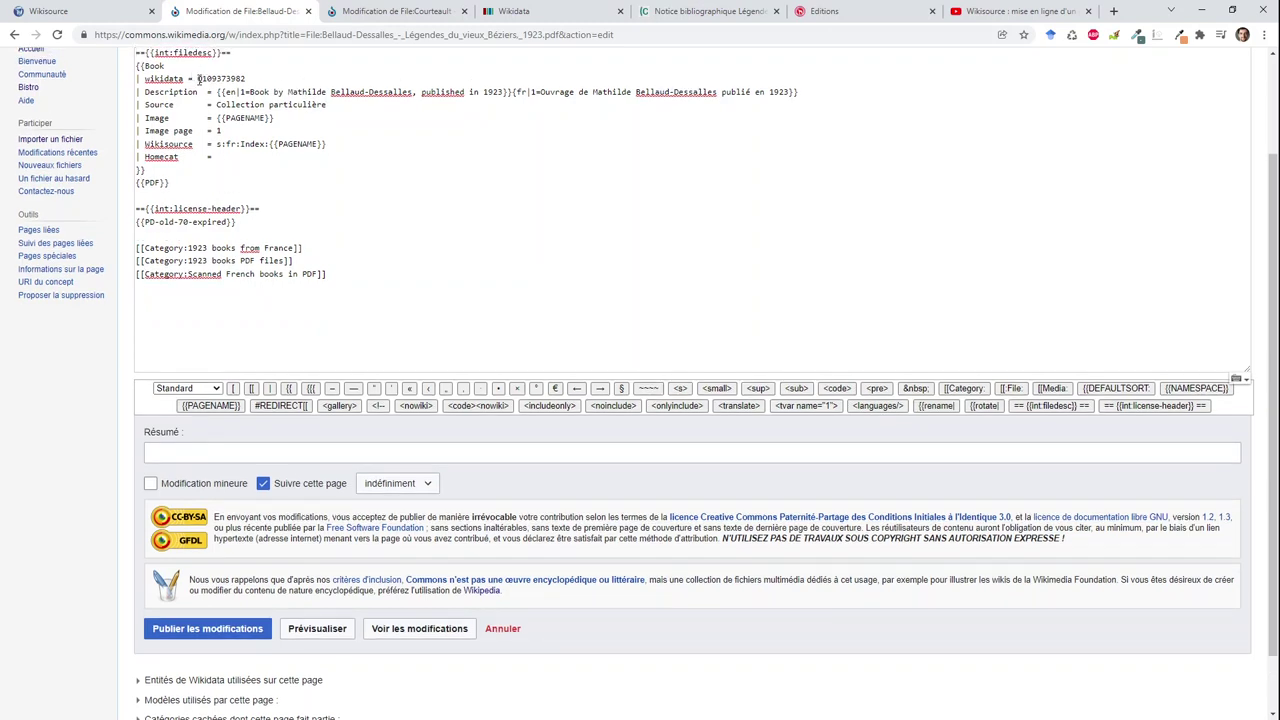
# Switch to Wikidata and search for an item titled "Légendes du vieux Béziers".
pyautogui.moveTo(196, 78); pyautogui.dragTo(250, 78)
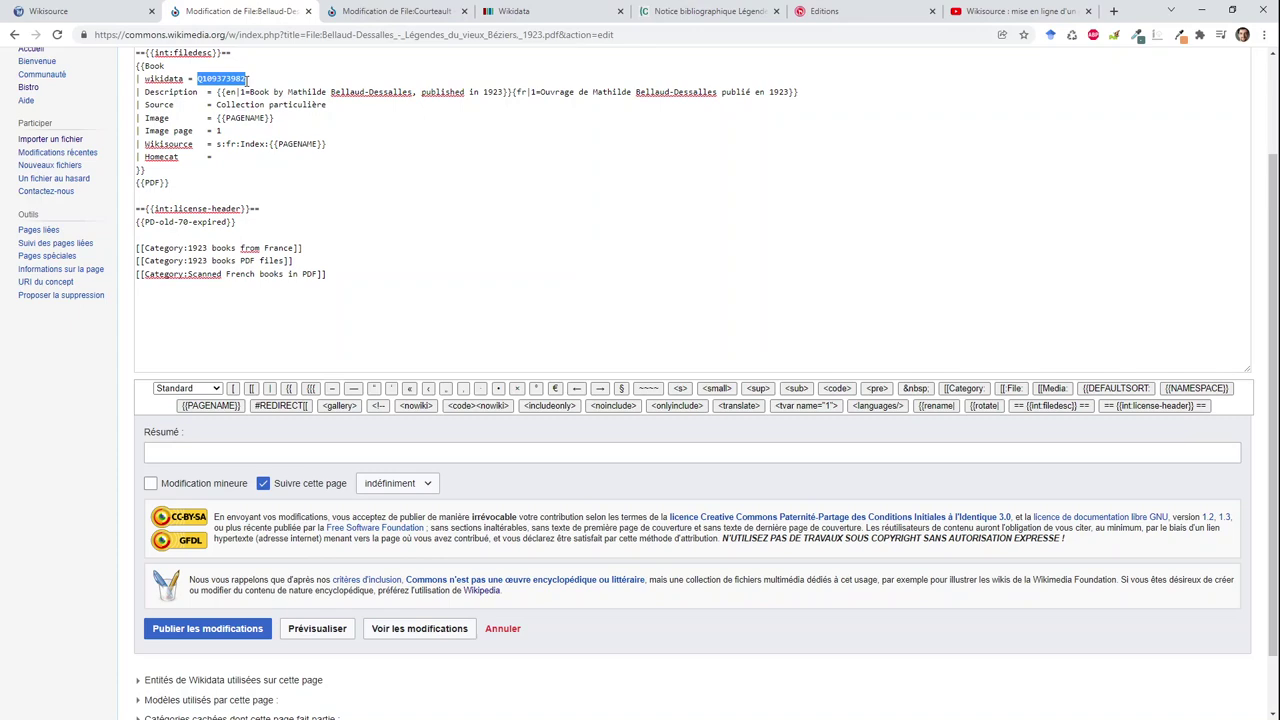
pyautogui.click(527, 11)
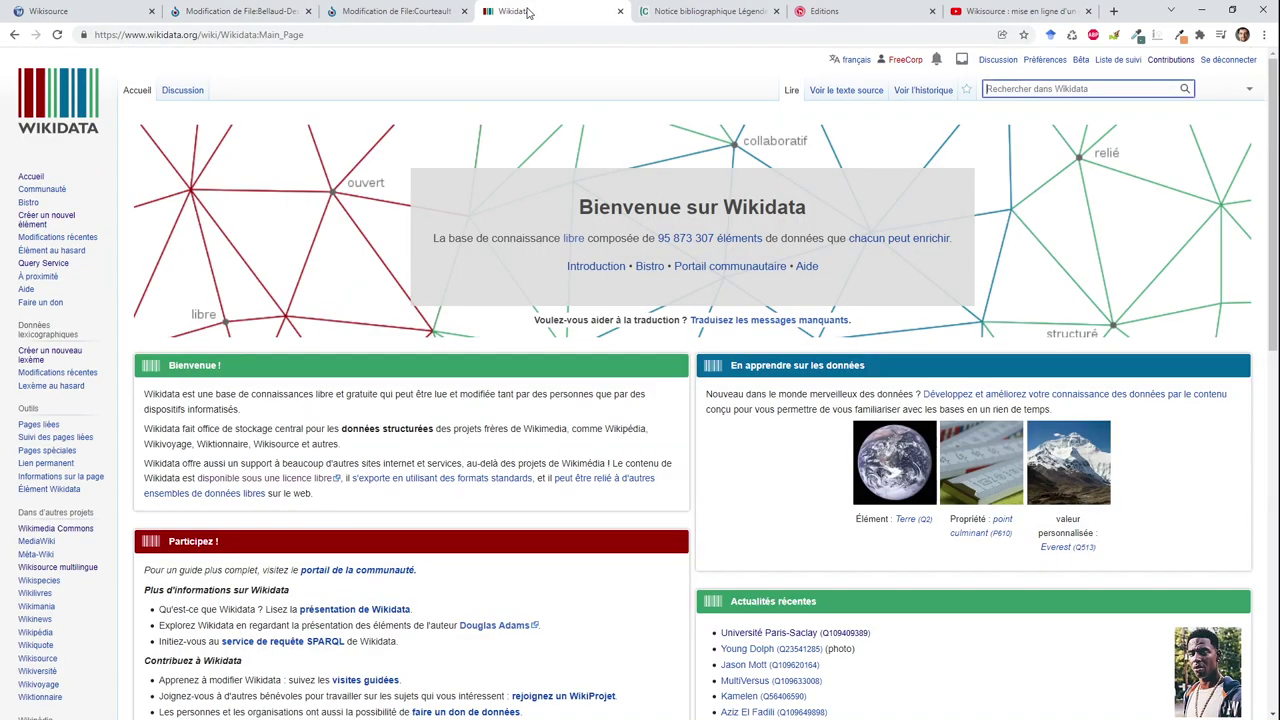
pyautogui.write('L')
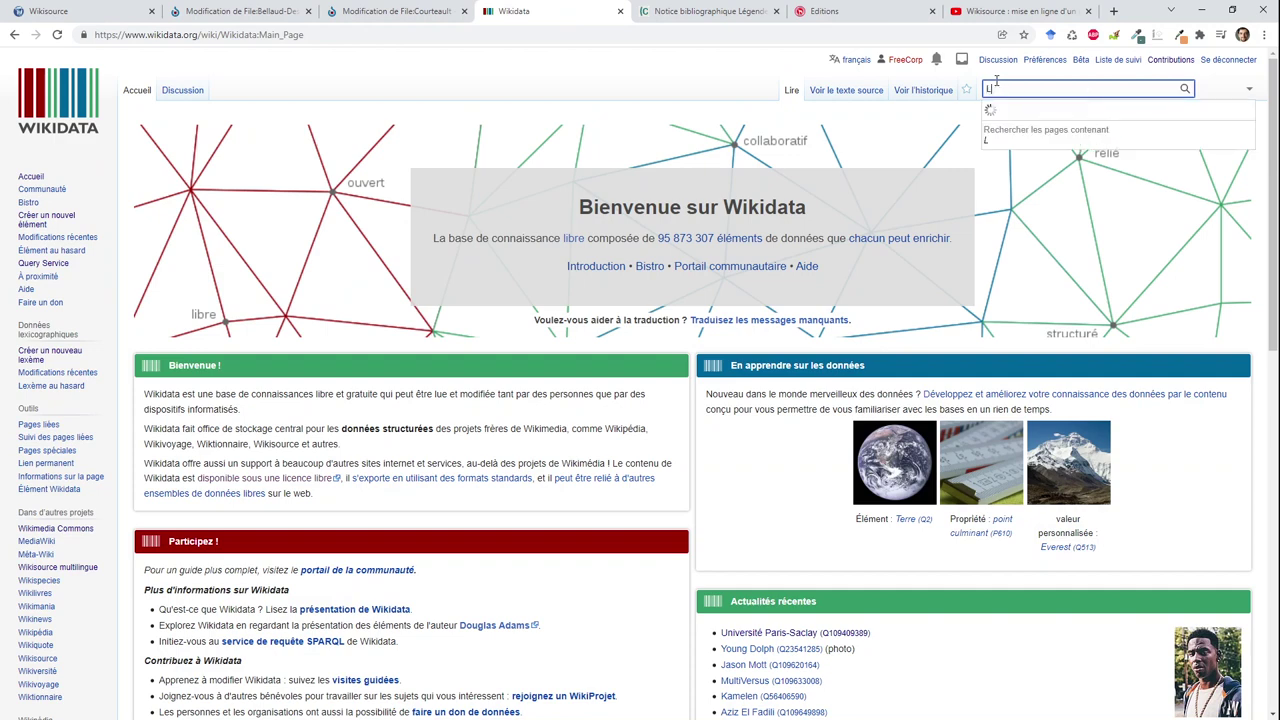
pyautogui.write('égendes ')
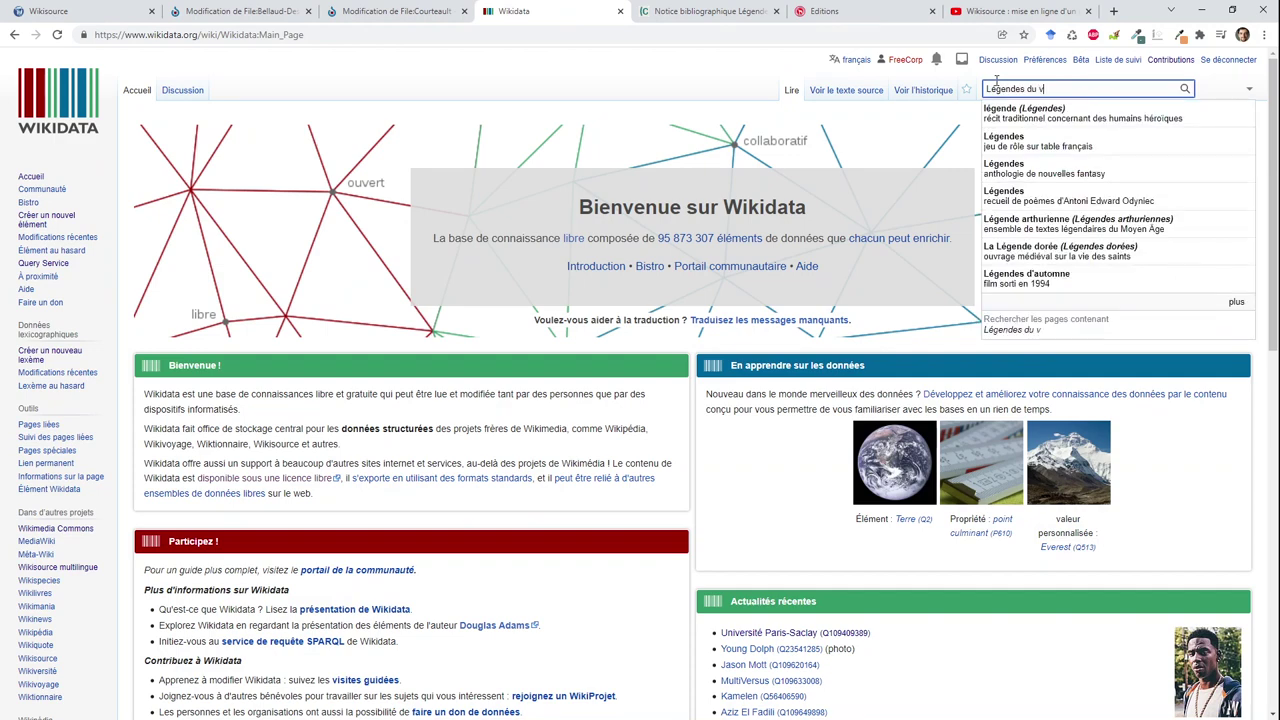
pyautogui.write('du vieux')
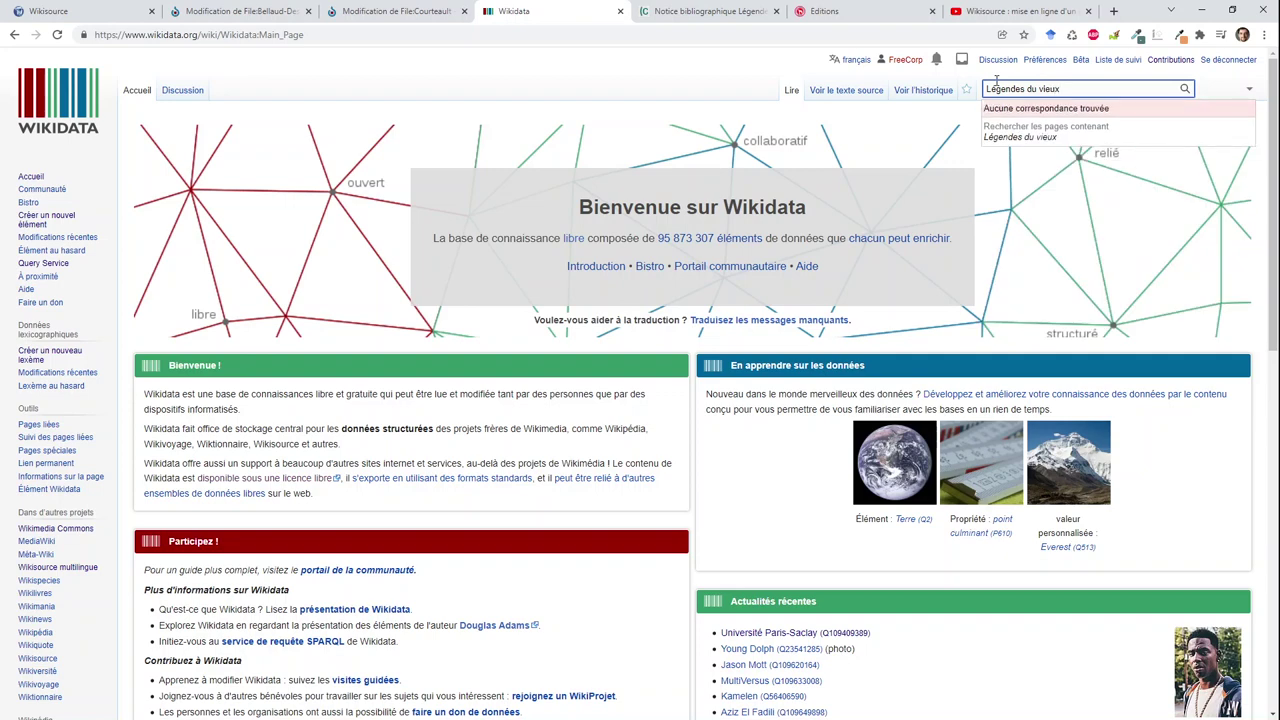
pyautogui.write(' Béziers')
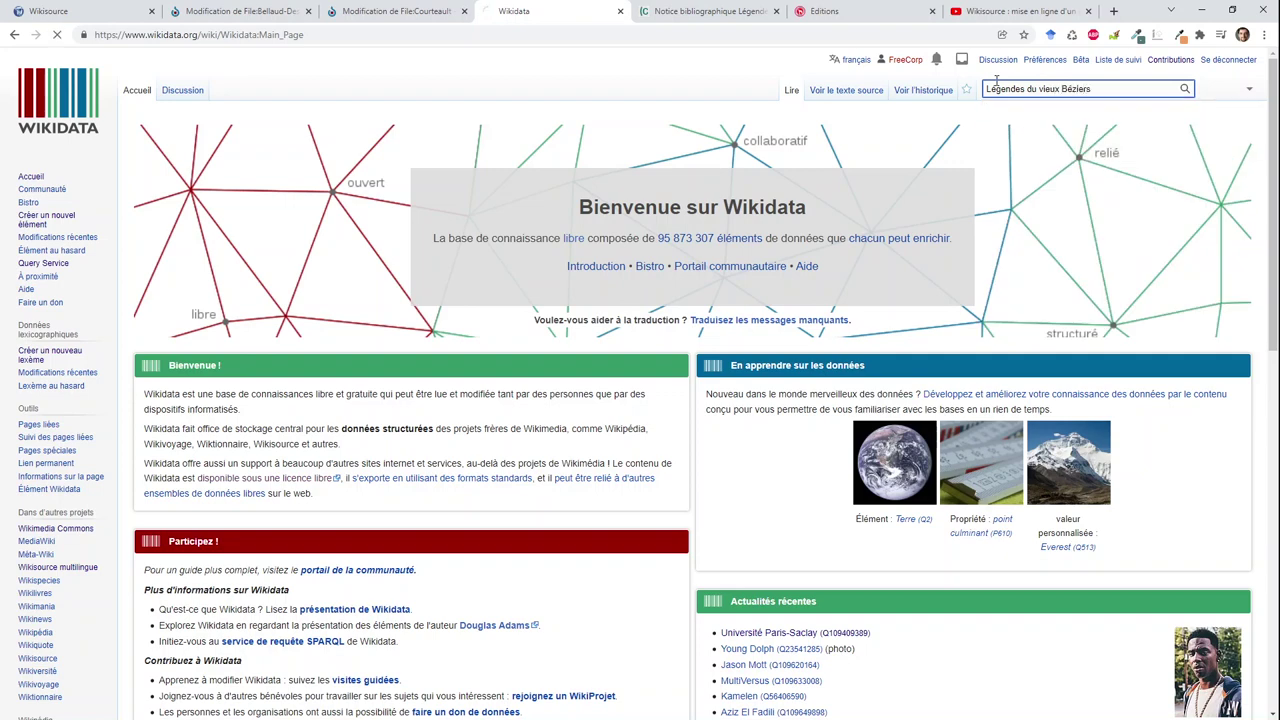
pyautogui.press('Return')
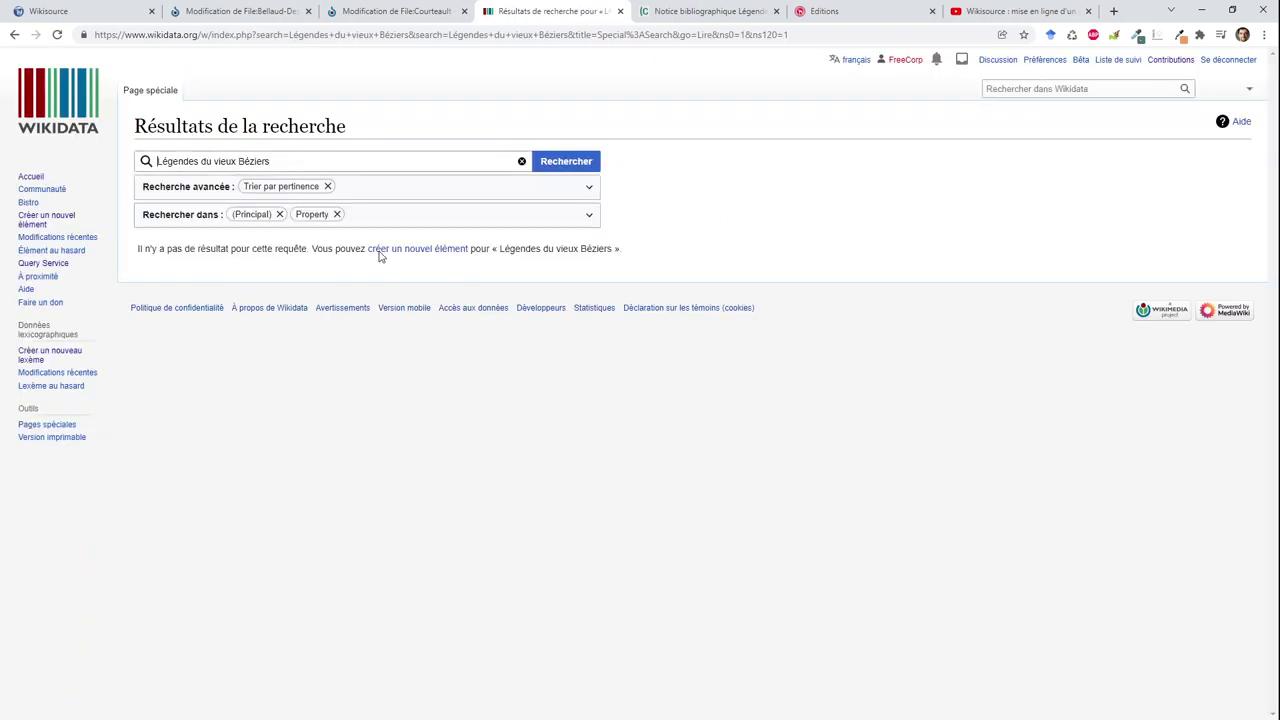
# Search Wikidata for the author "Mathilde Bellaud-Dessalles" and open the author's item.
pyautogui.tripleClick(313, 160)
pyautogui.write('Mathilde Bel')
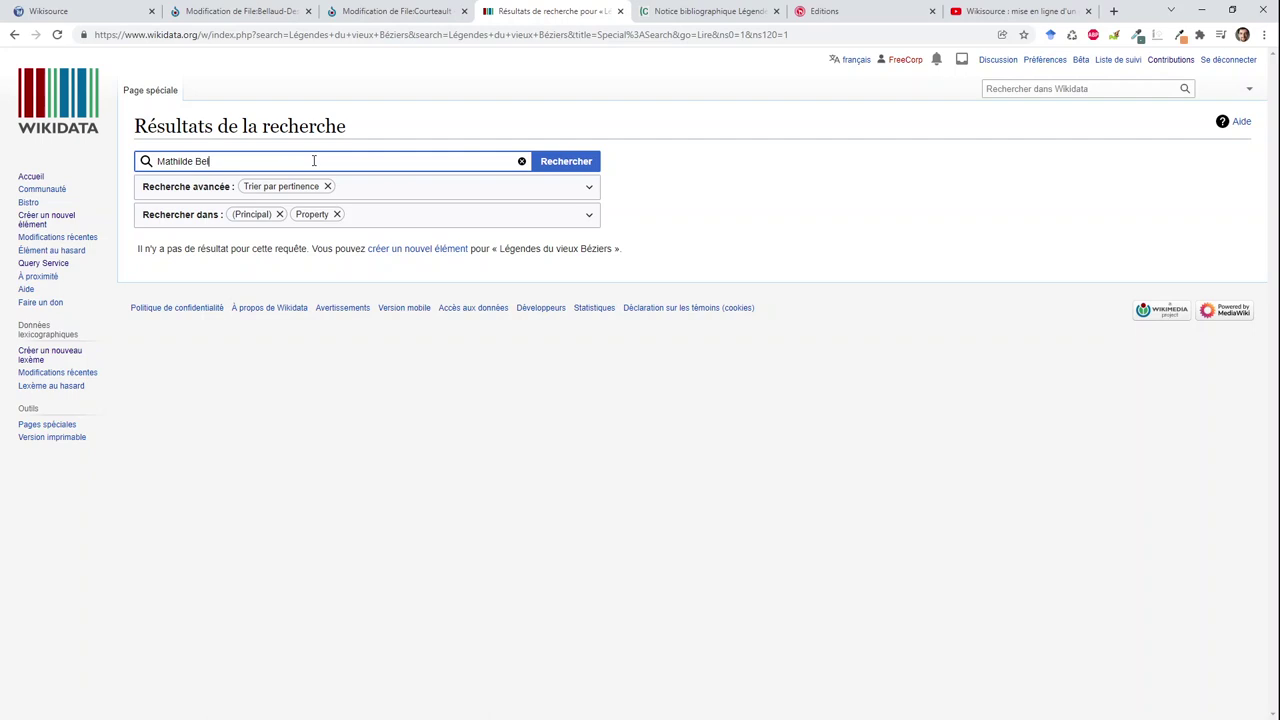
pyautogui.write('laud-Dessalles')
pyautogui.press('Return')
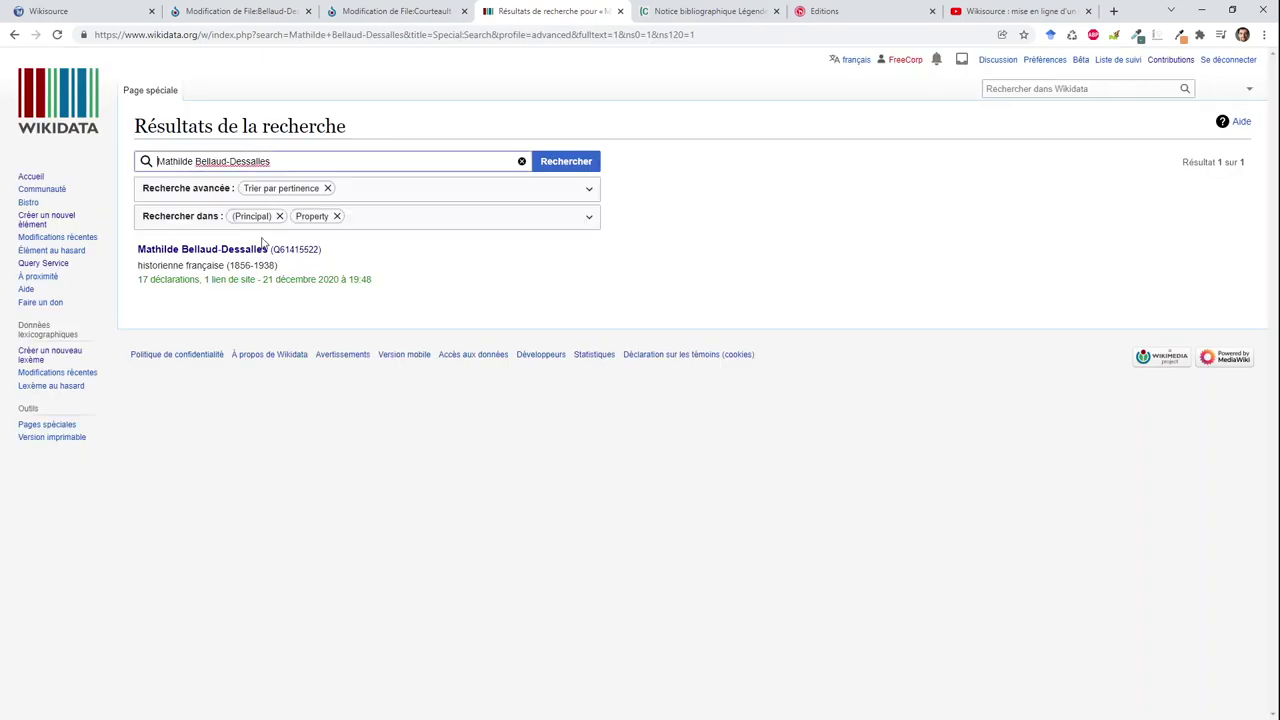
pyautogui.click(256, 251)
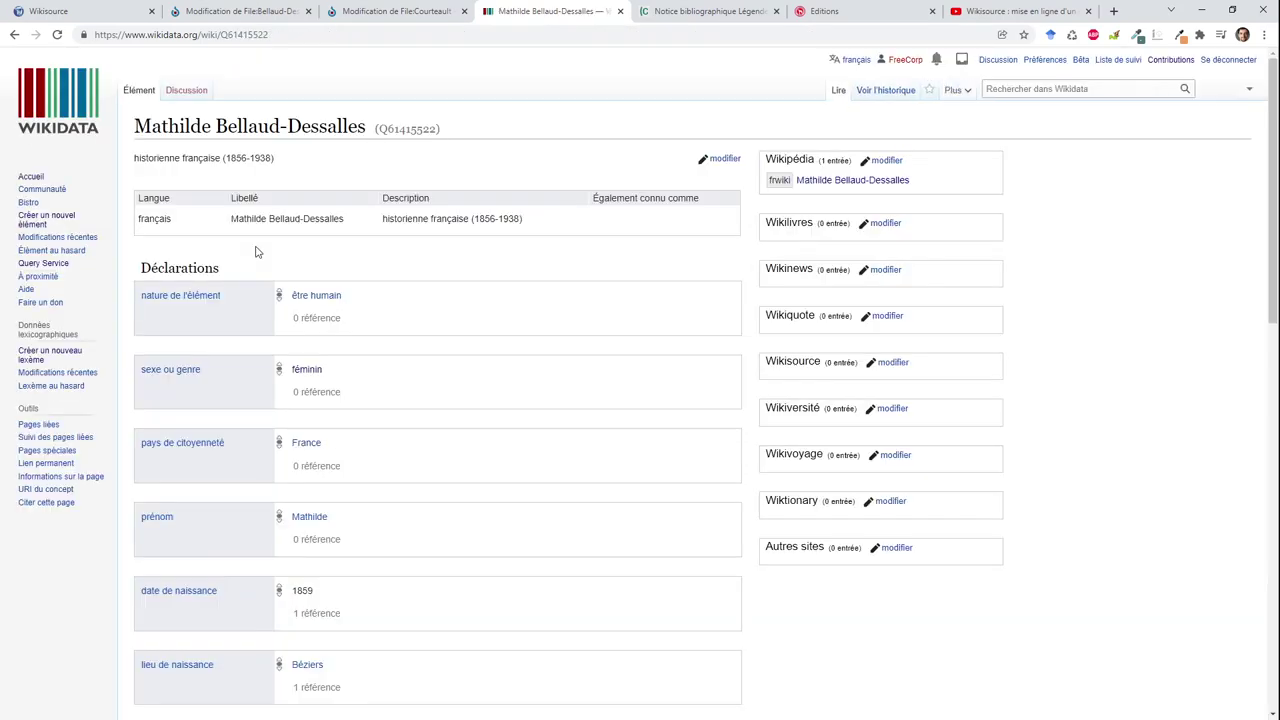
# Open the author's record from the BnF catalogue notice, keep the book notice in a separate tab, and copy the author's full birth date.
pyautogui.scroll(-7, 460, 188)
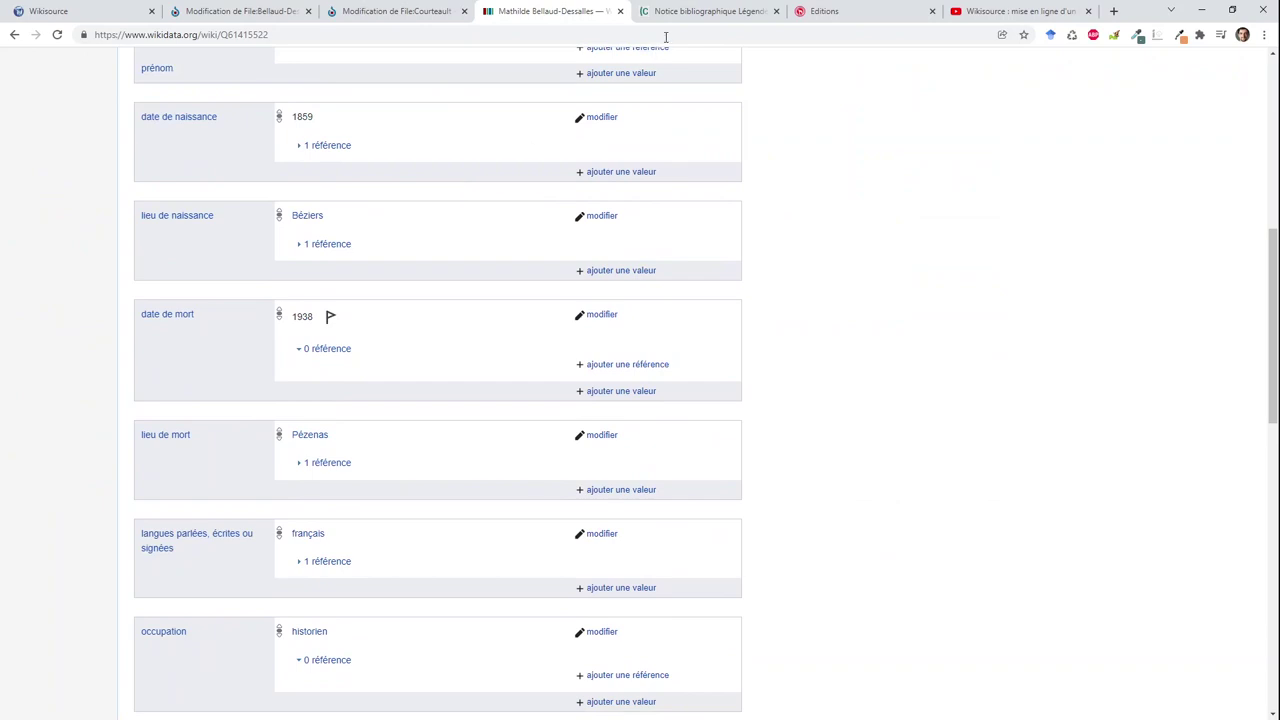
pyautogui.click(685, 14)
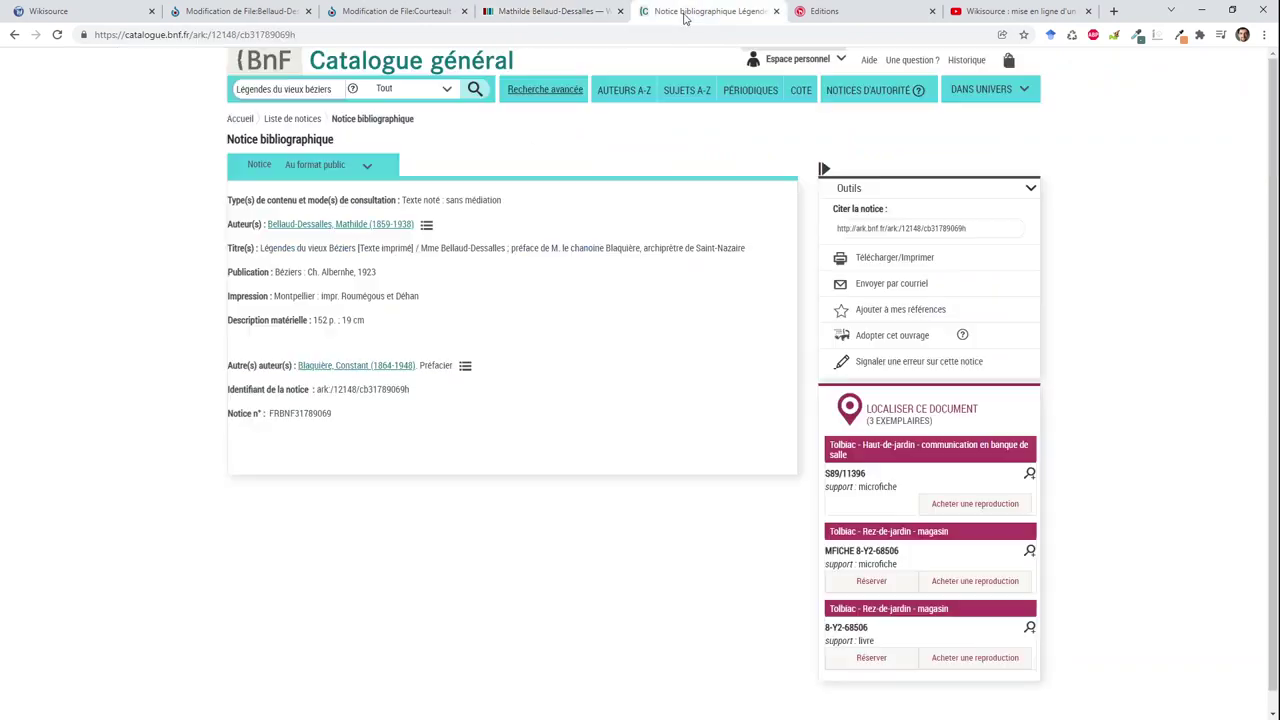
pyautogui.click(362, 226)
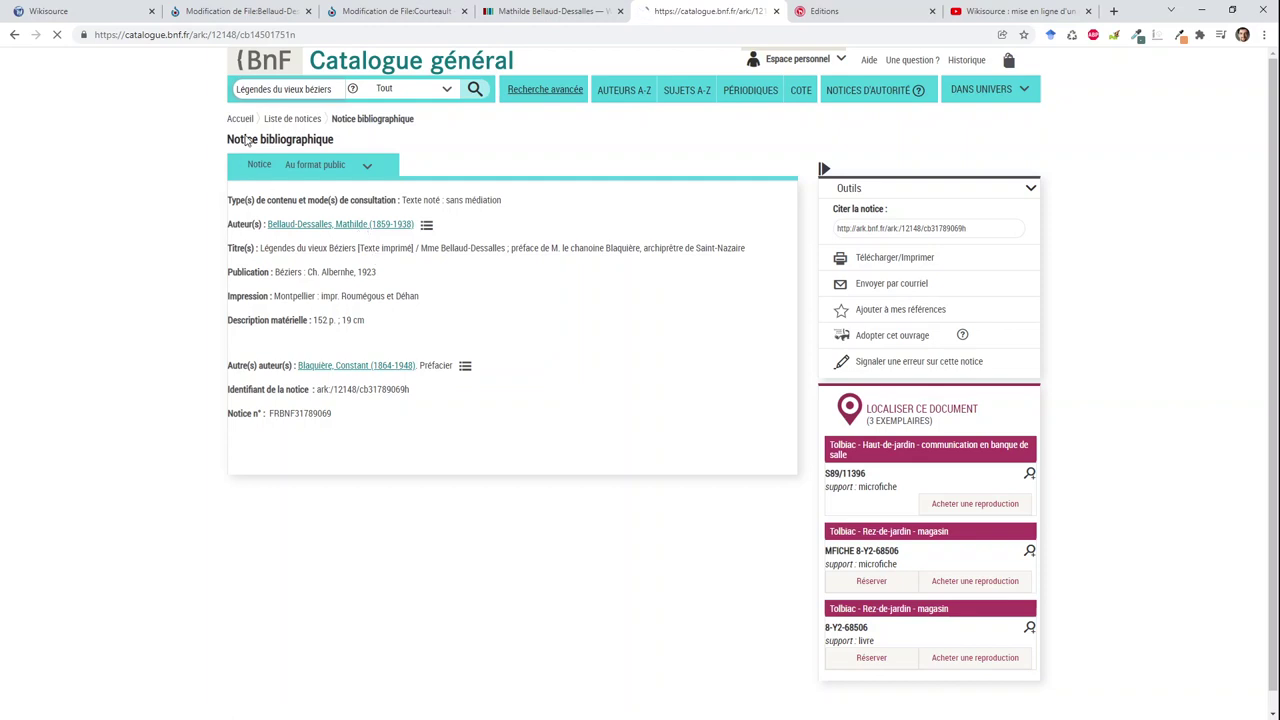
pyautogui.middleClick(14, 35)
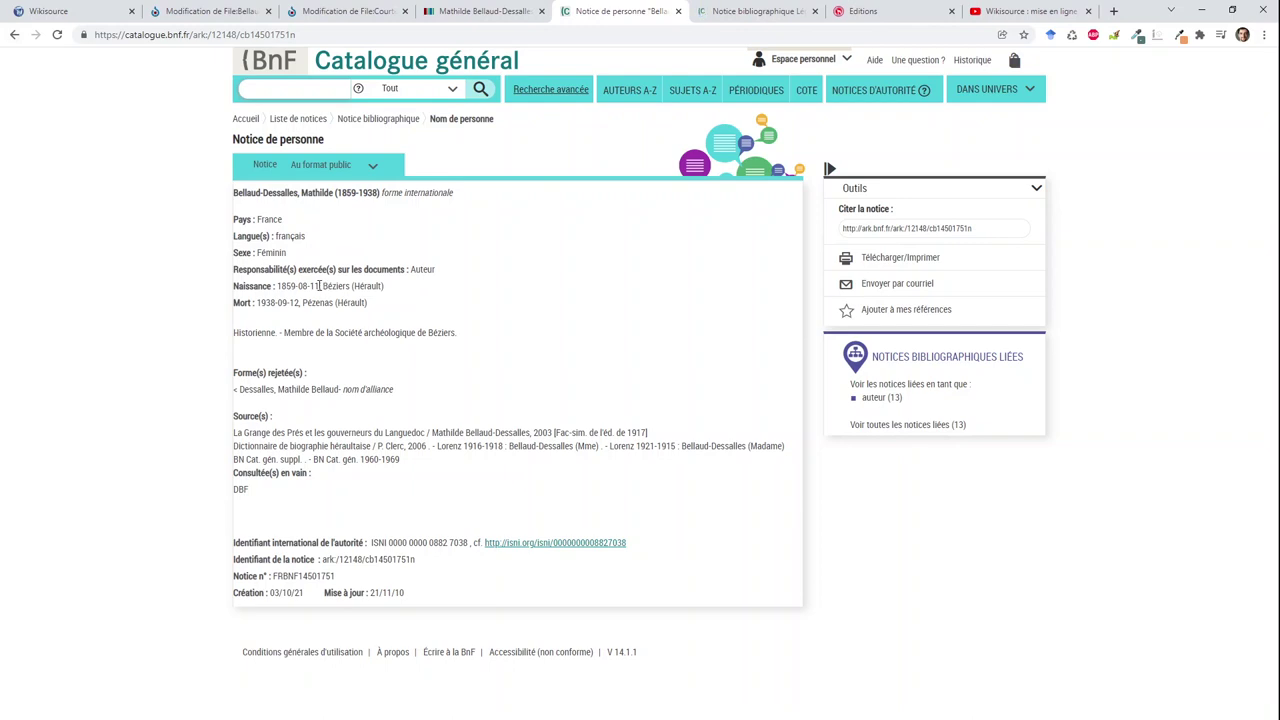
pyautogui.moveTo(319, 286); pyautogui.dragTo(277, 286)
pyautogui.hotkey('ctrl', 'c')
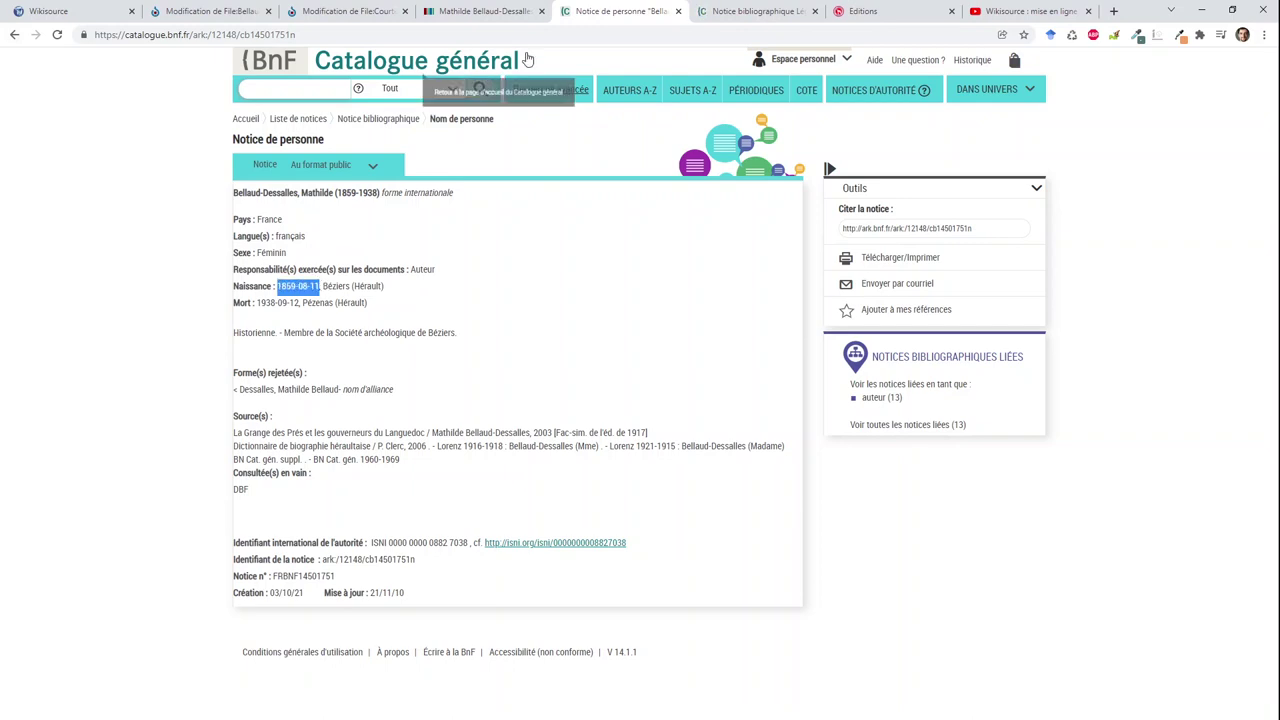
# Return to the author's Wikidata item, replace the date of birth with the full date copied from the BnF notice, and publish it.
pyautogui.click(480, 12)
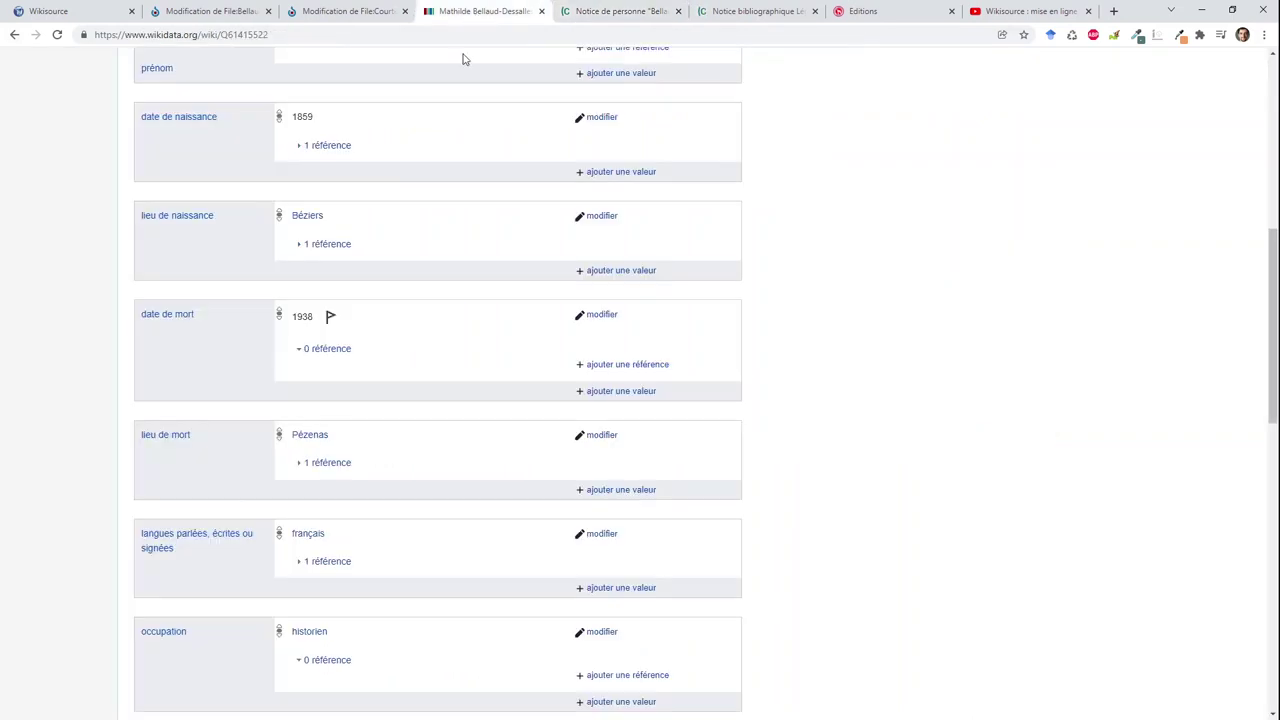
pyautogui.click(602, 117)
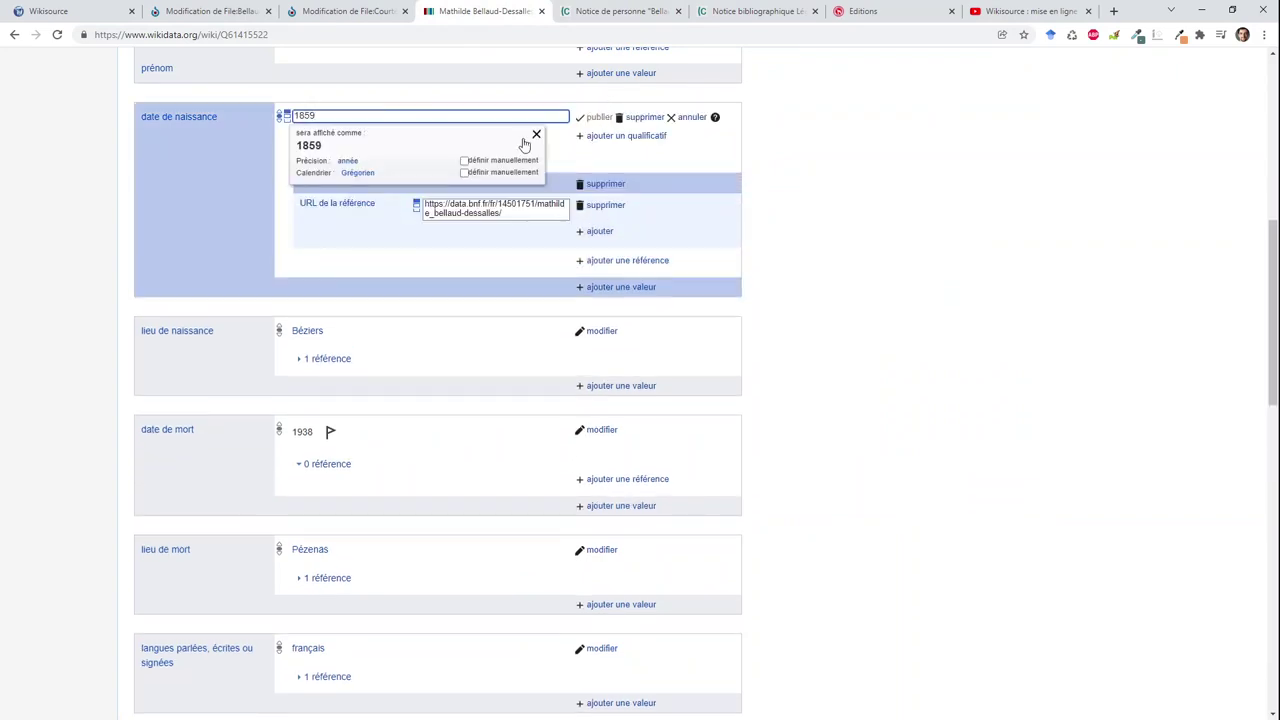
pyautogui.hotkey('ctrl', 'a')
pyautogui.hotkey('ctrl', 'v')
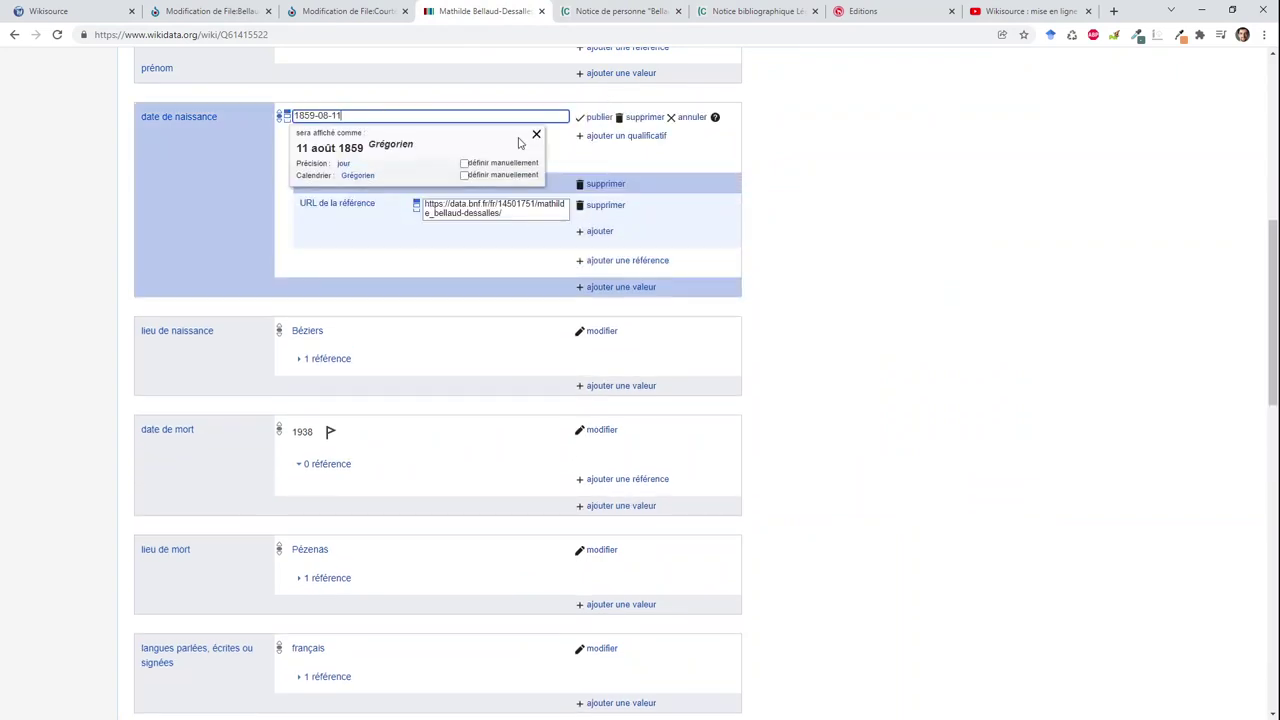
pyautogui.click(597, 120)
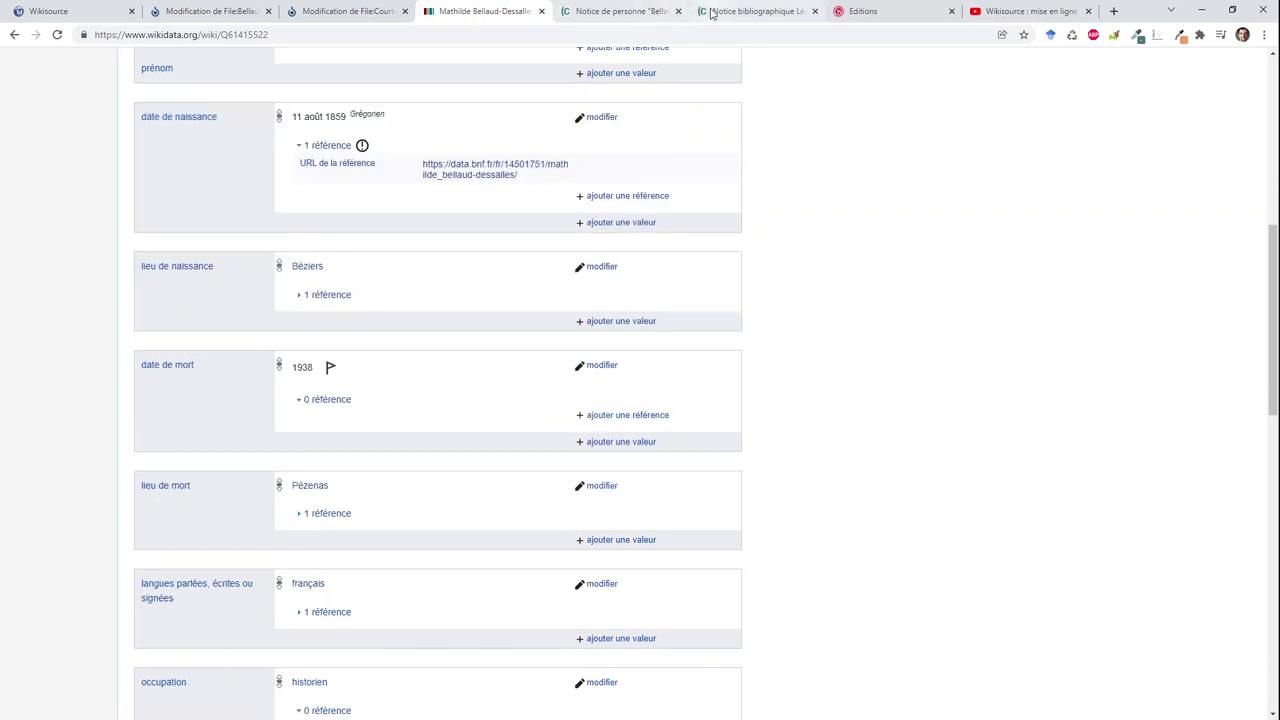
# Copy the author's full death date from the BnF notice and set the Wikidata item's date of death to 1938-09-12.
pyautogui.click(661, 12)
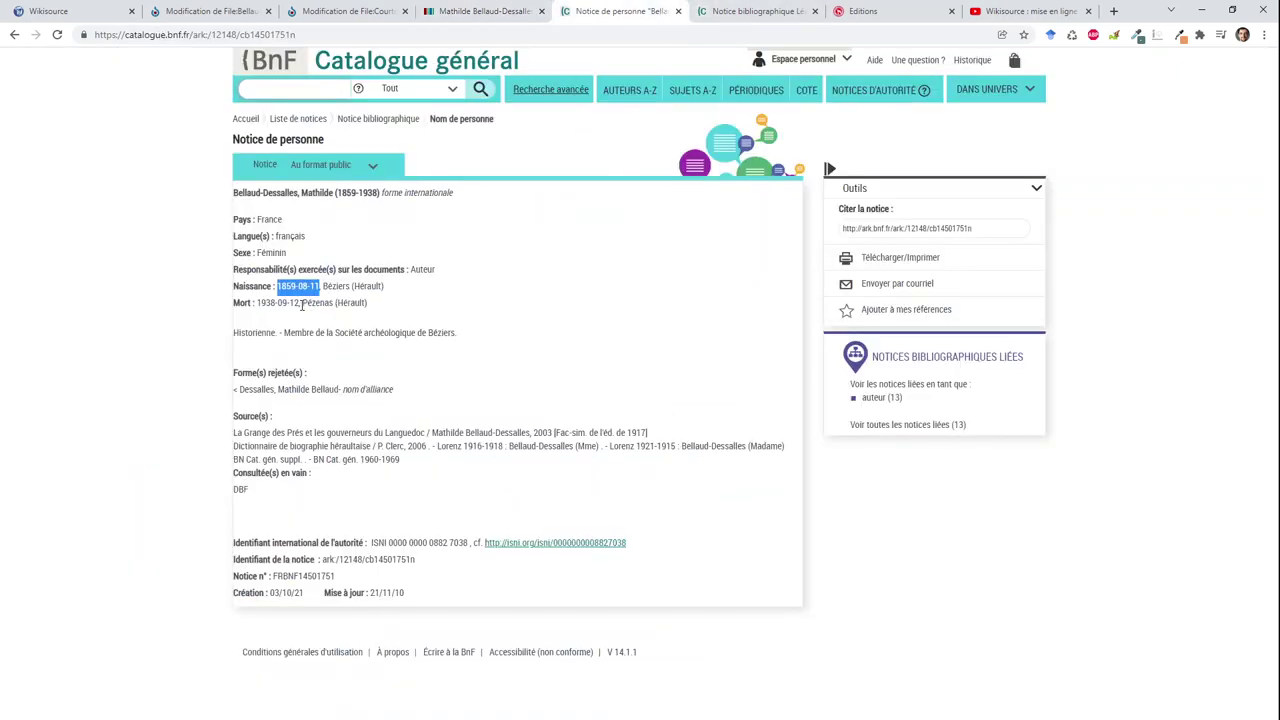
pyautogui.moveTo(296, 303); pyautogui.dragTo(256, 303)
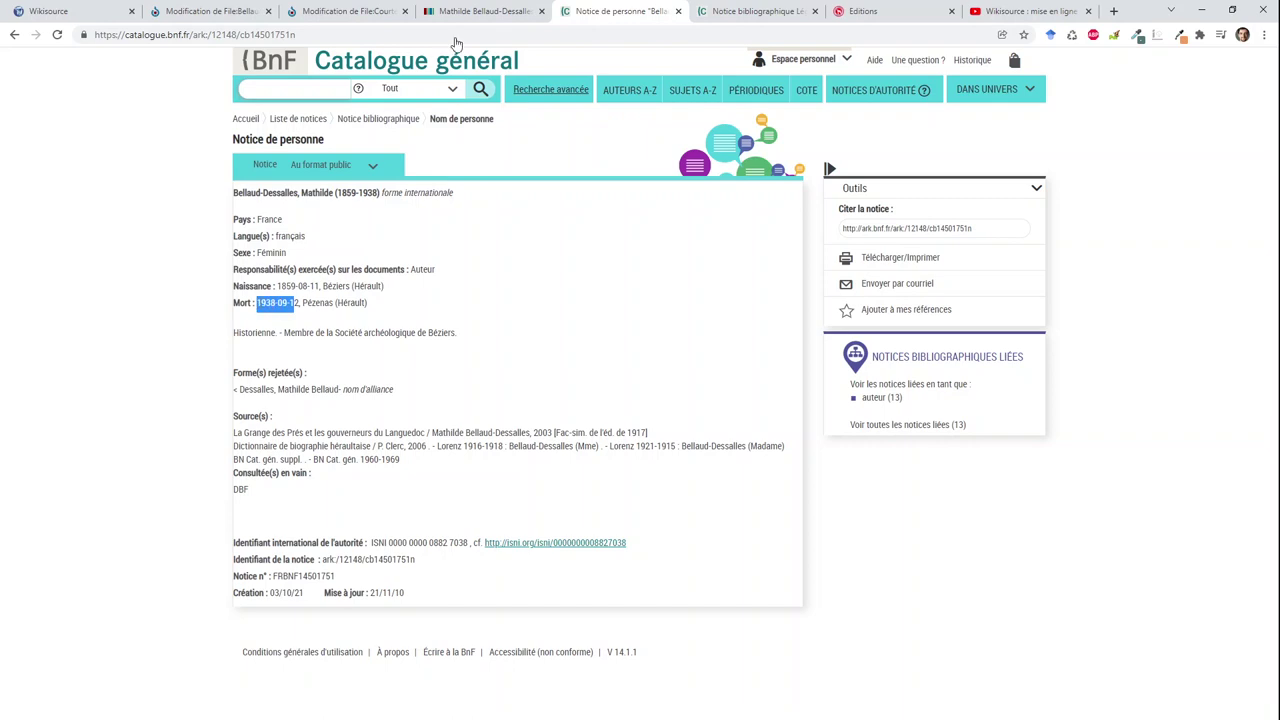
pyautogui.click(494, 10)
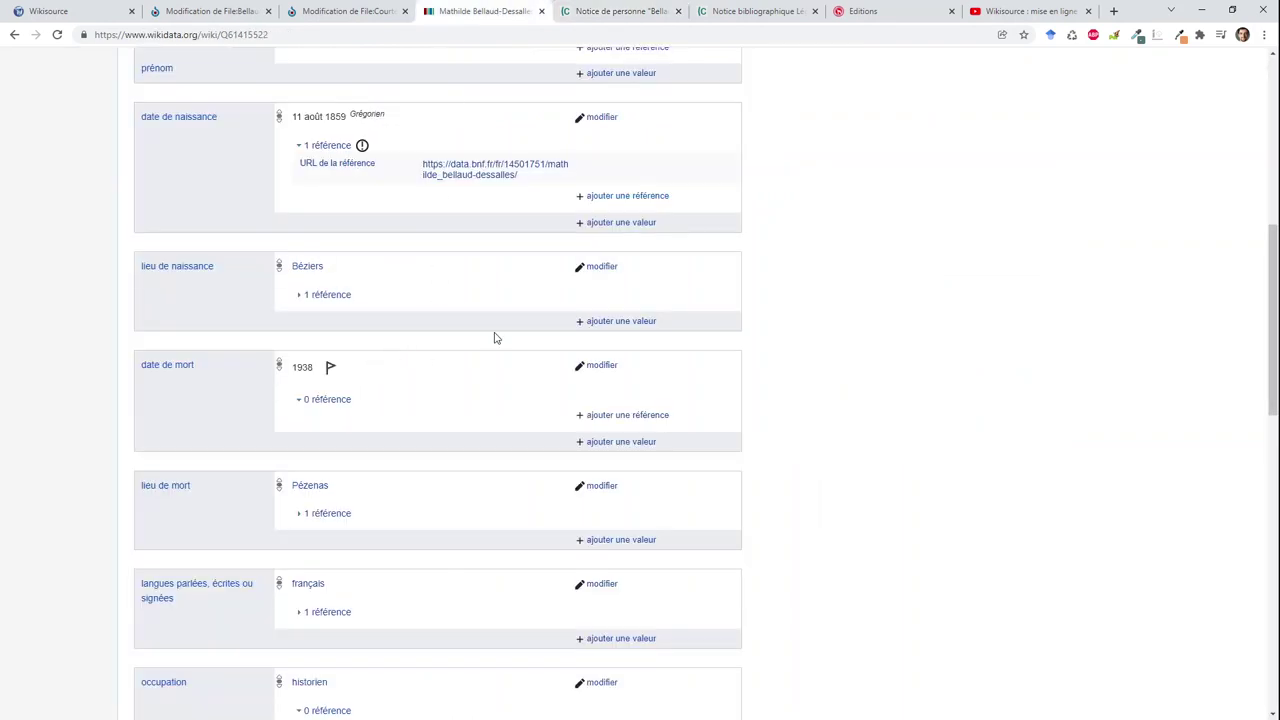
pyautogui.click(600, 366)
pyautogui.doubleClick(484, 365)
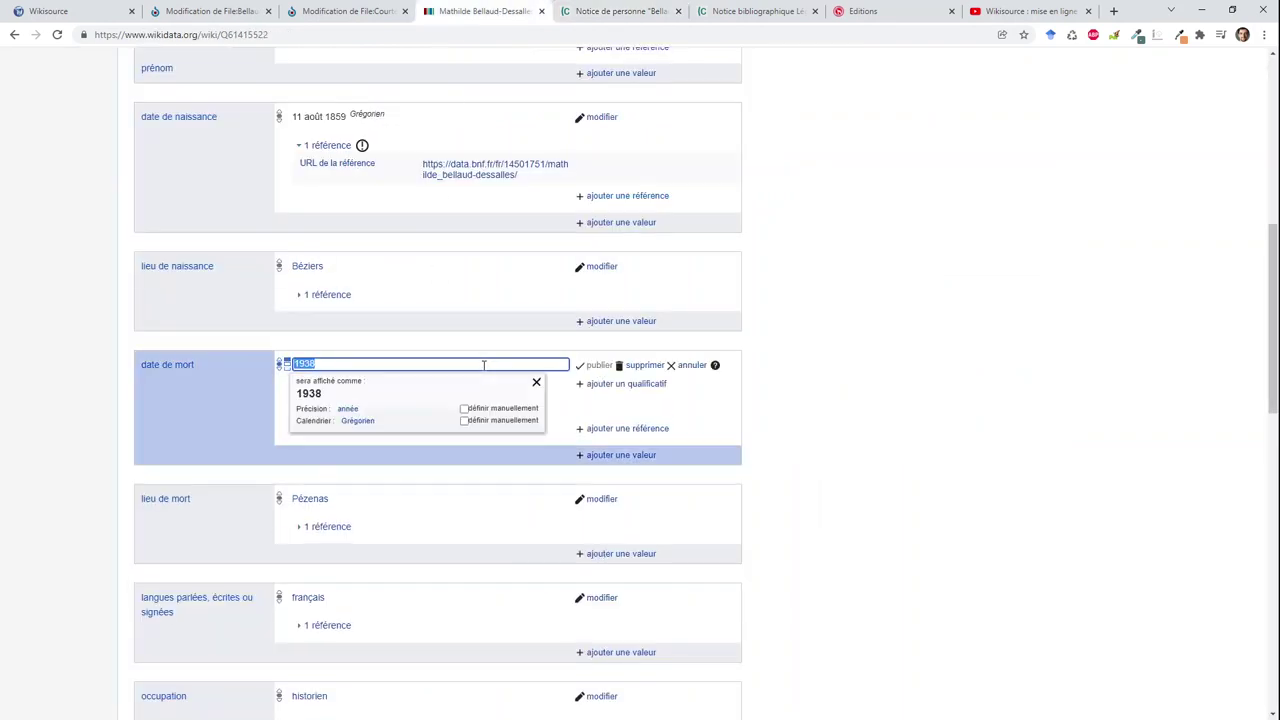
pyautogui.write('1938-09-12')
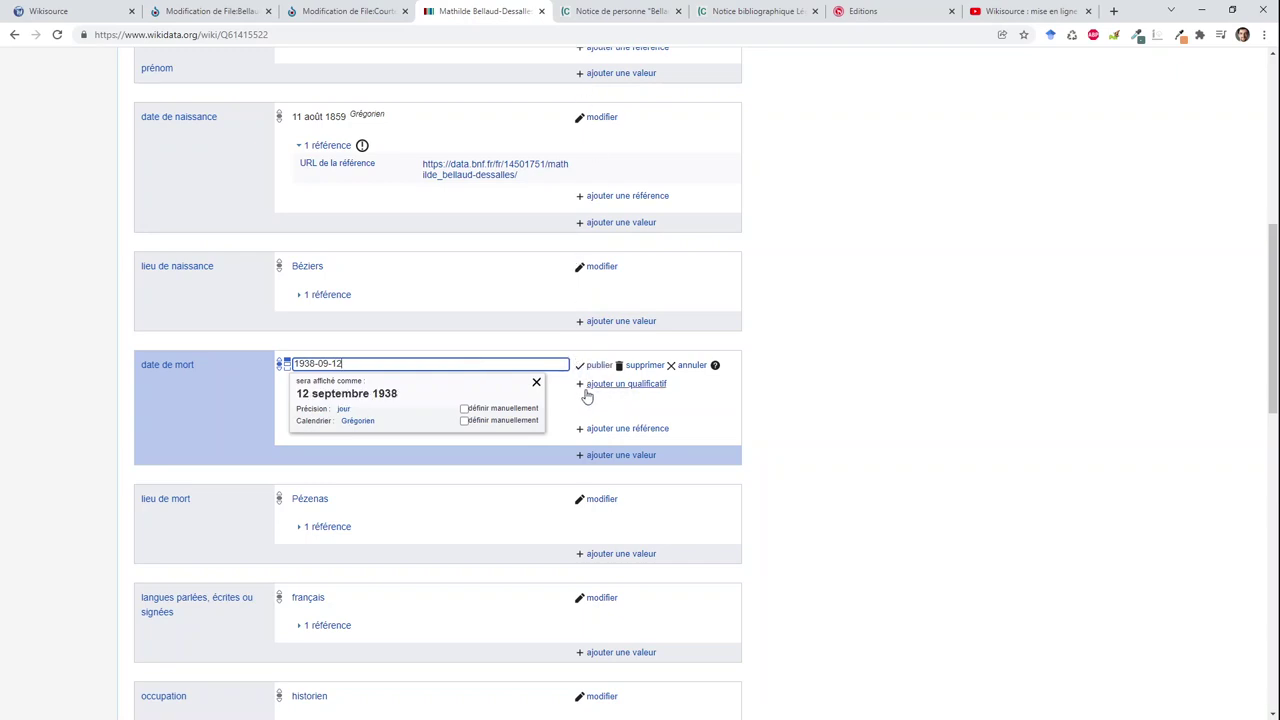
# Source the date of death with "affirmé dans" "catalogue général de la BnF", publish it, and remove the reference mismatch warning on the date of birth.
pyautogui.click(603, 430)
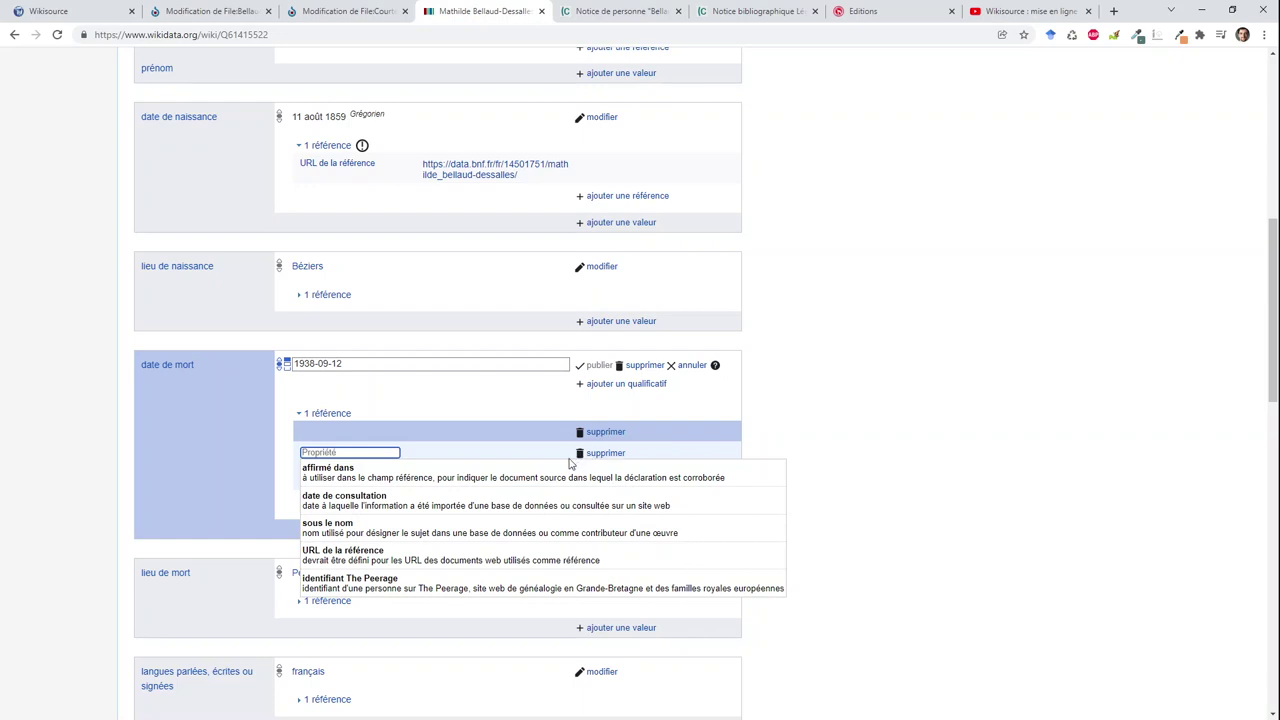
pyautogui.click(567, 467)
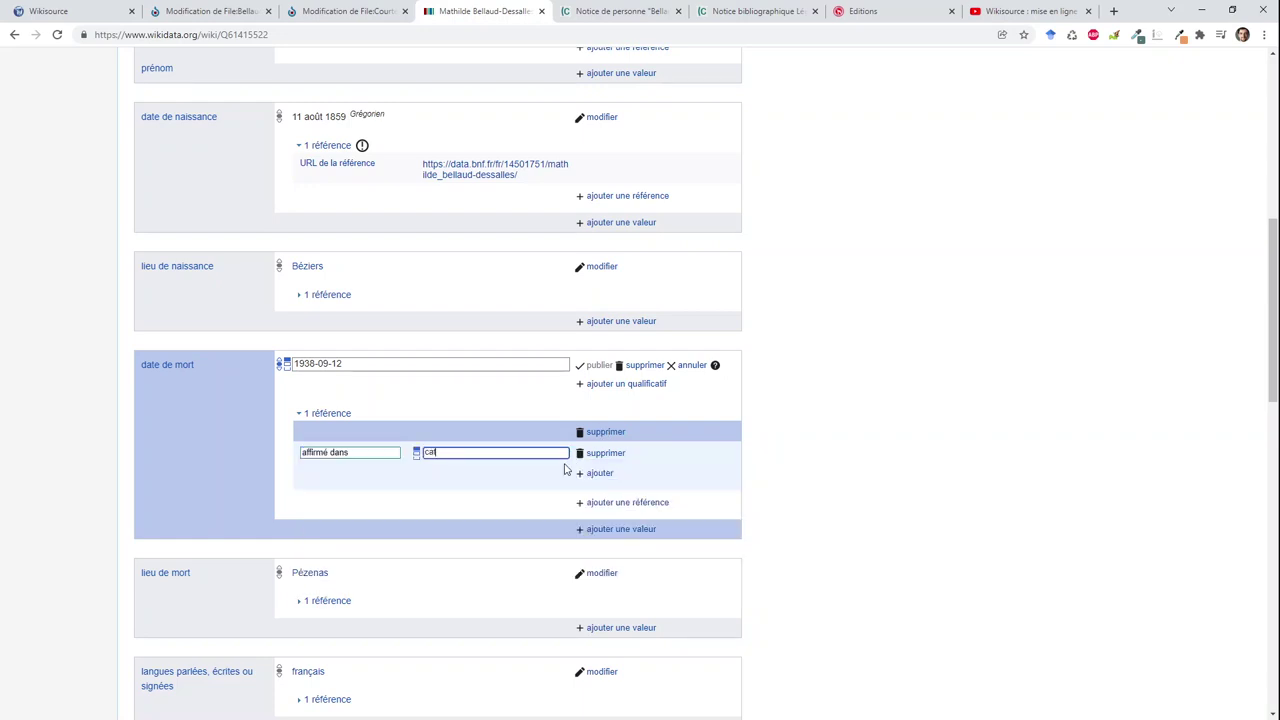
pyautogui.write('catalogue')
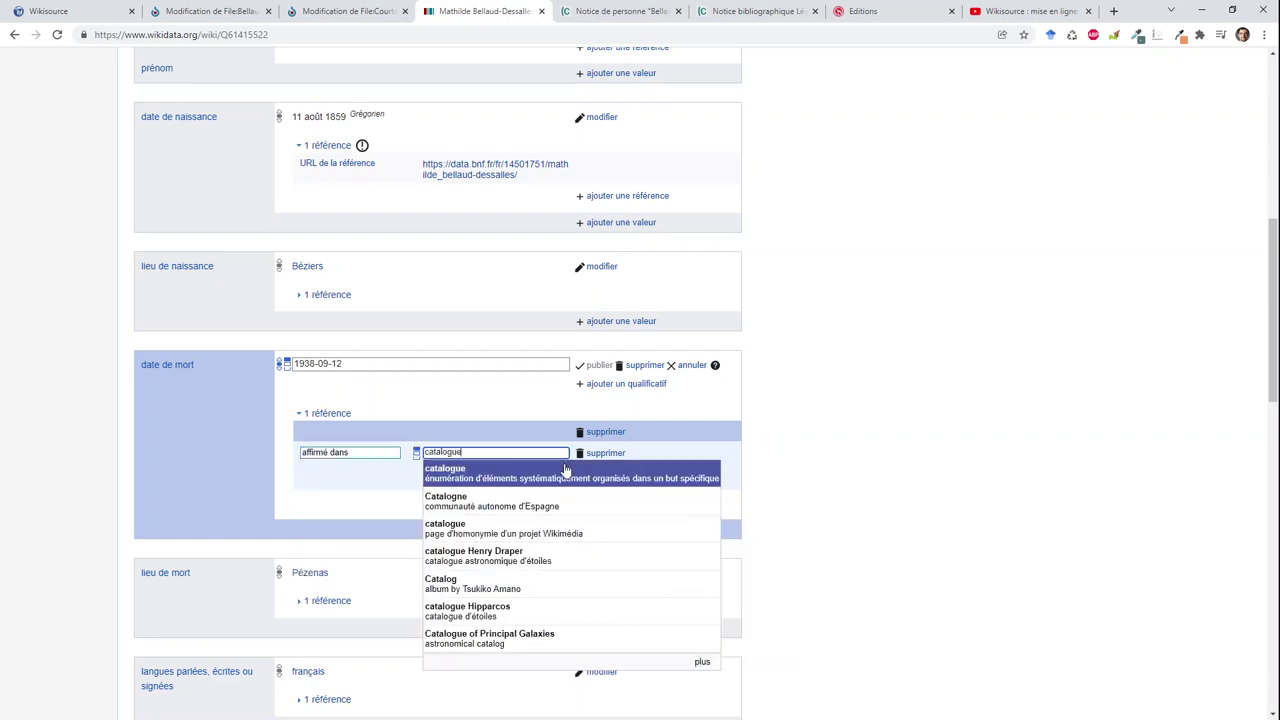
pyautogui.write(' bnf')
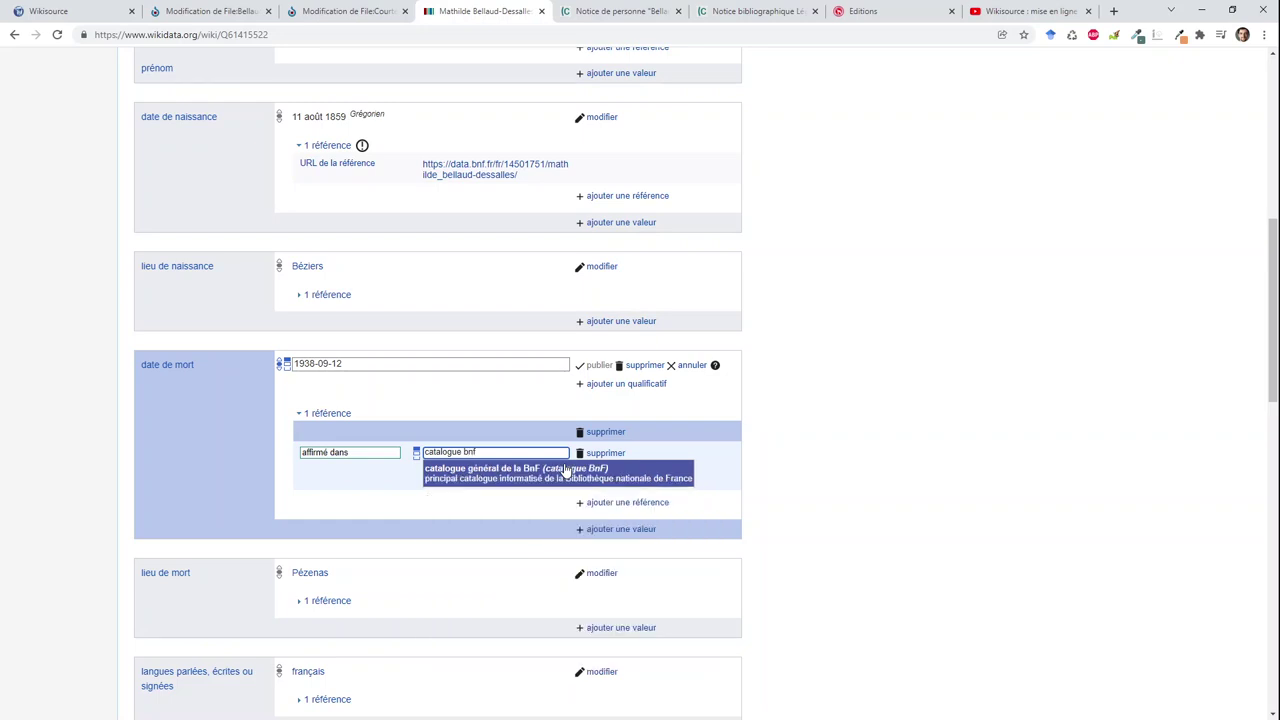
pyautogui.click(557, 473)
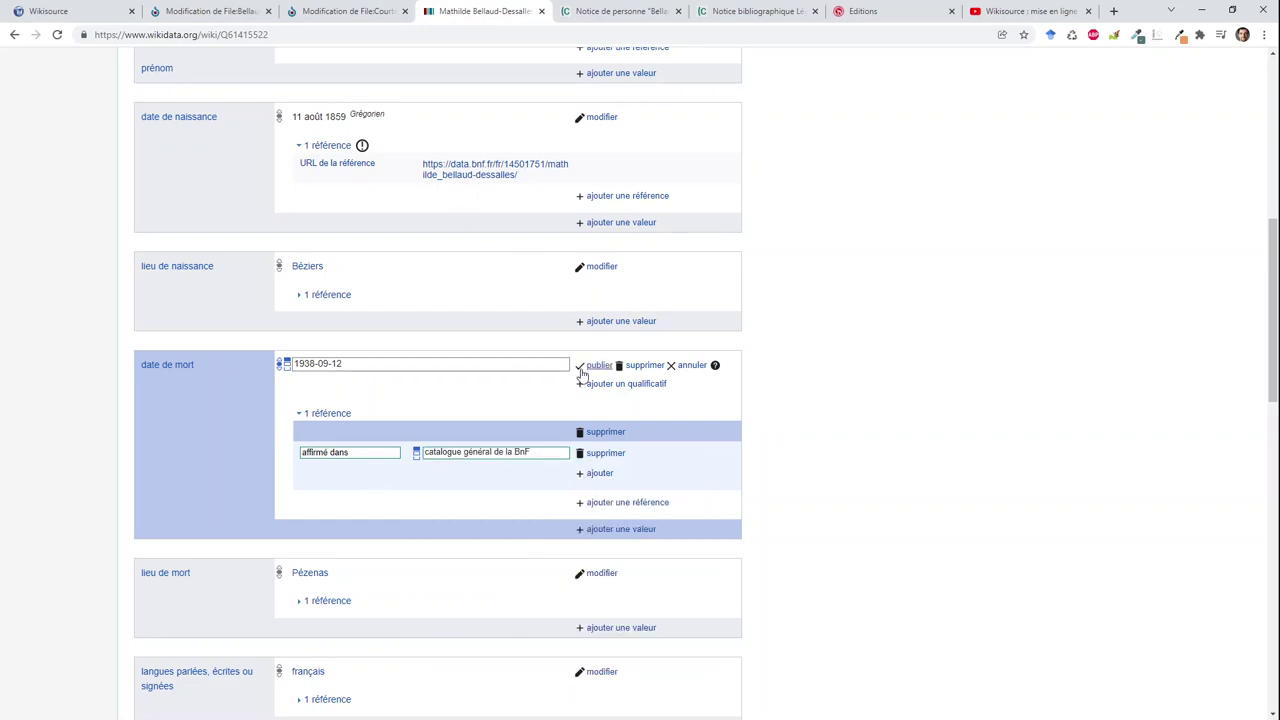
pyautogui.click(597, 366)
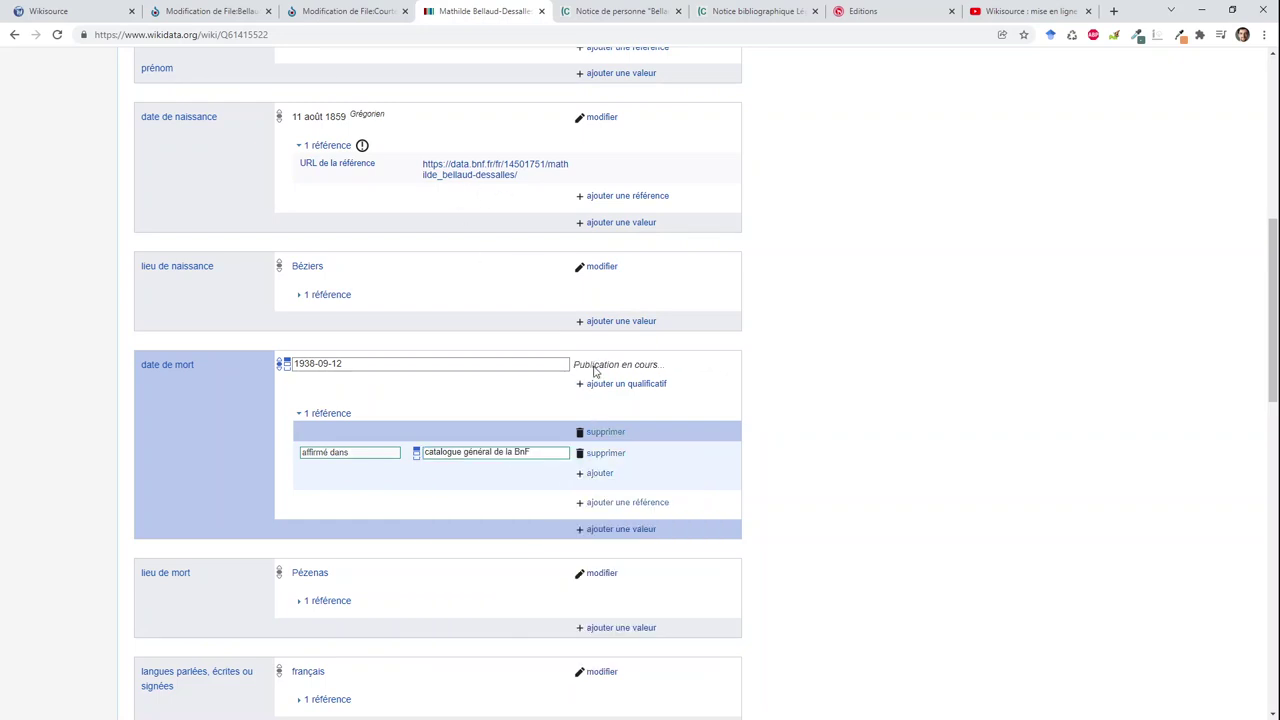
pyautogui.click(362, 146)
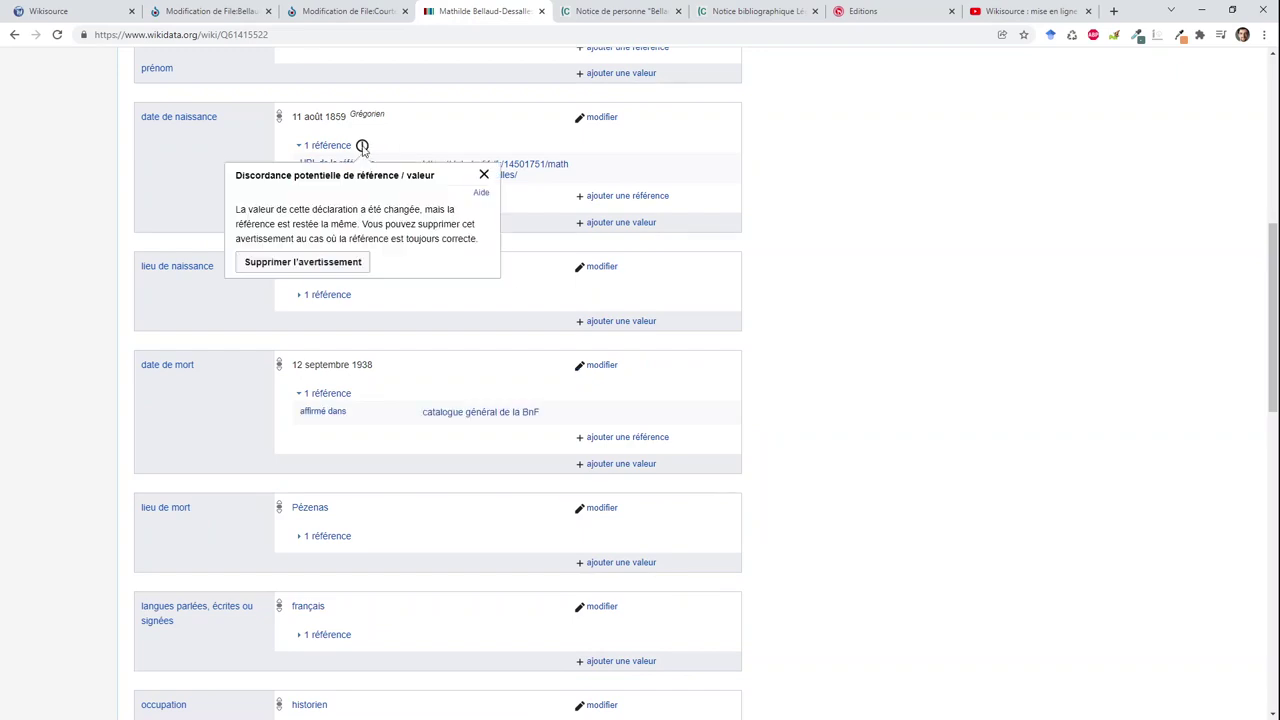
pyautogui.click(357, 263)
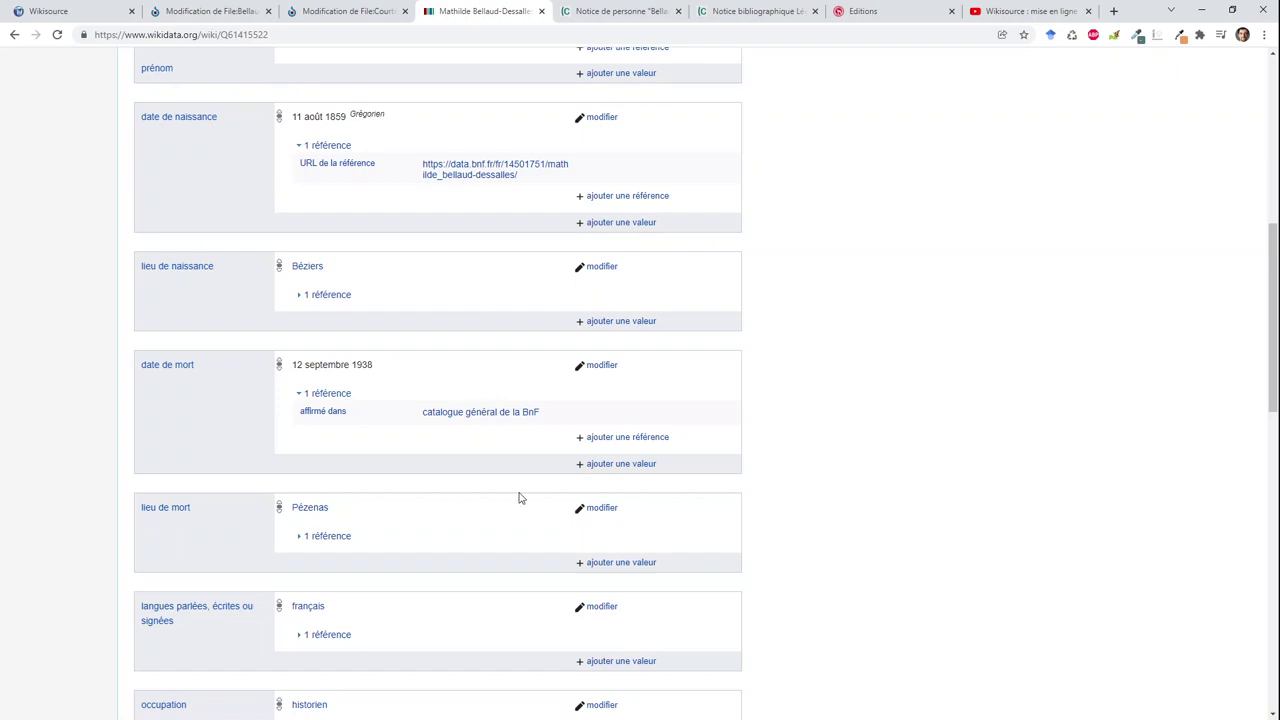
# Create a Wikidata item labelled "Légendes du vieux Béziers" in French, described as "édition française de l'ouvrage de Mathilde Bellaud-Dessalles", without aliases.
pyautogui.scroll(6, 730, 340)
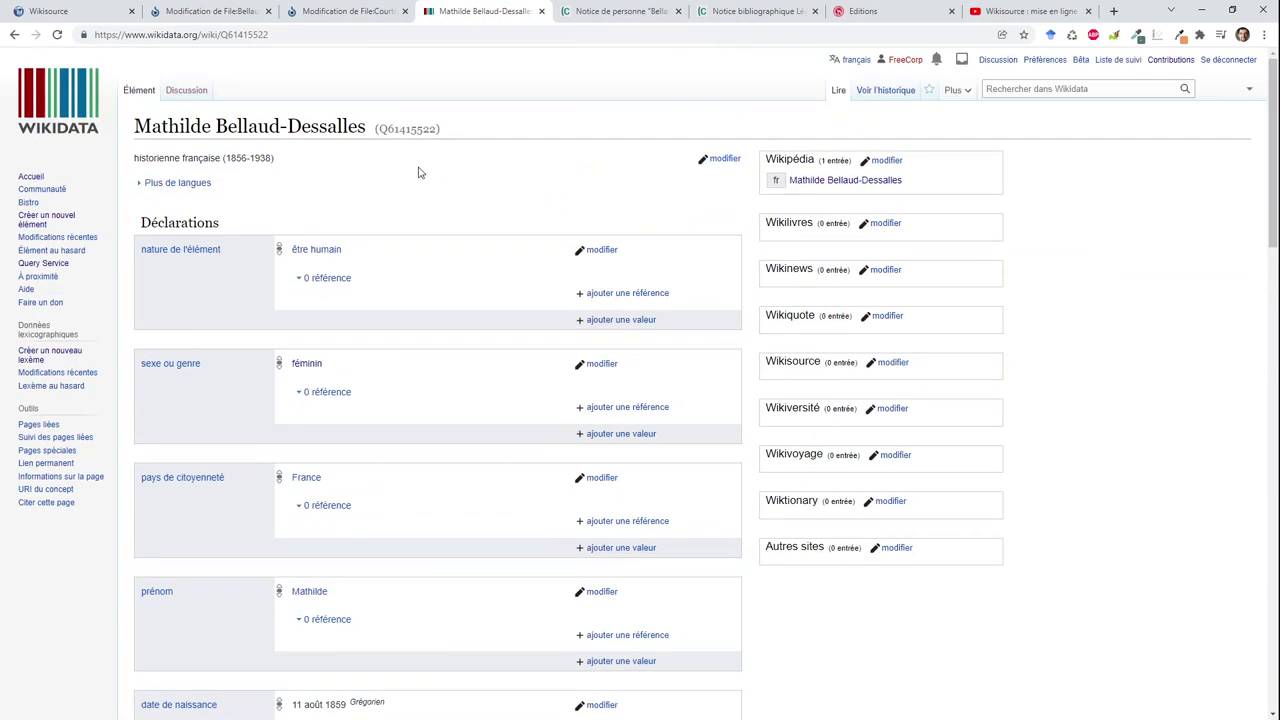
pyautogui.click(60, 223)
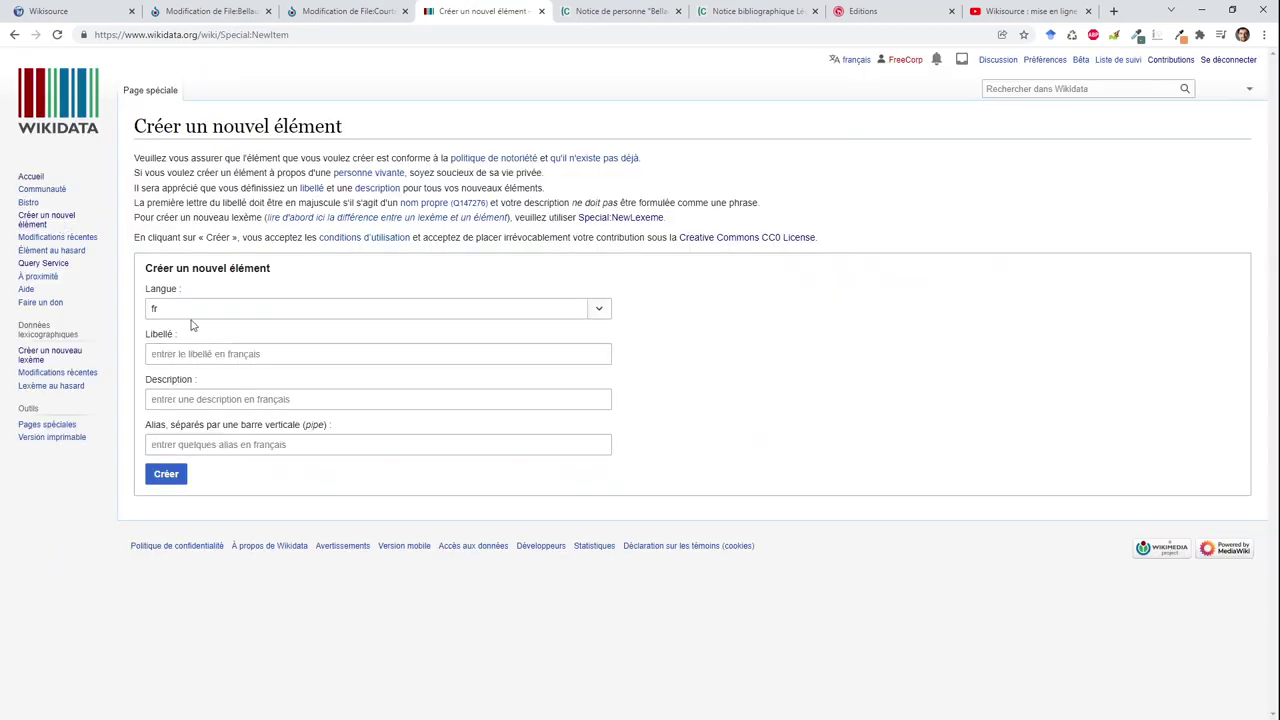
pyautogui.click(195, 353)
pyautogui.write('Lég')
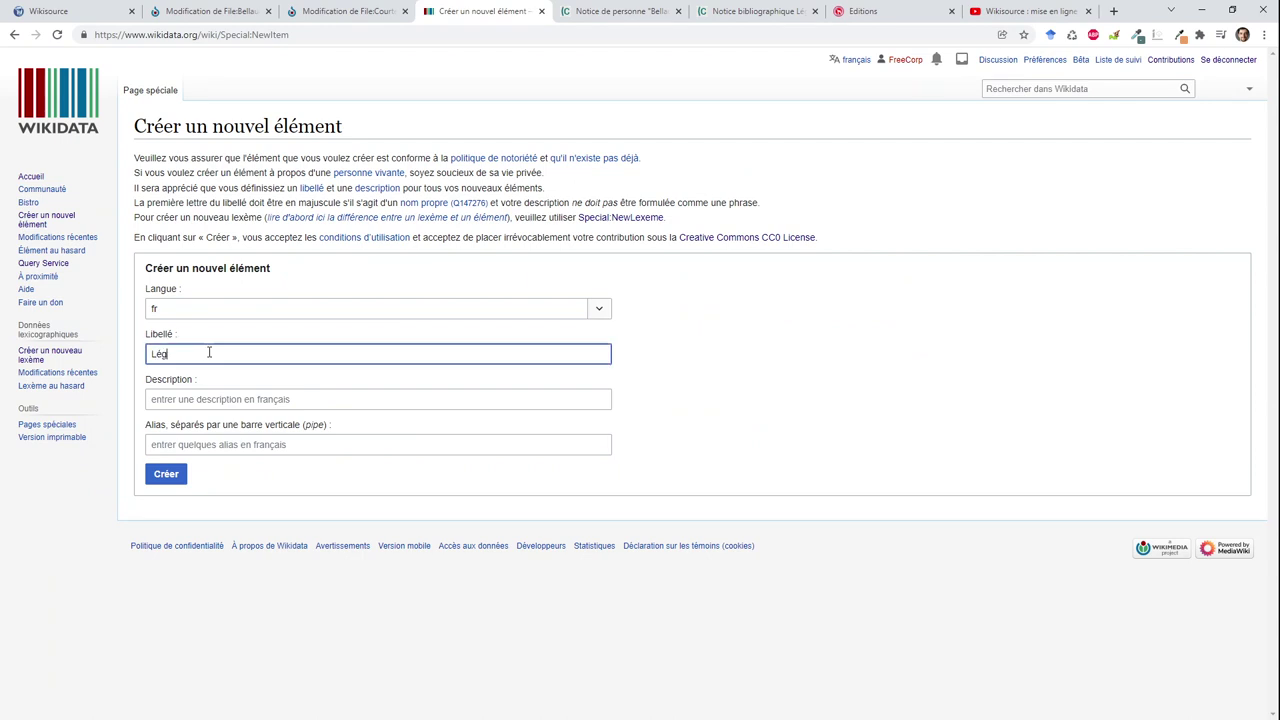
pyautogui.write('endes du Vieux Béziers')
pyautogui.press('Tab')
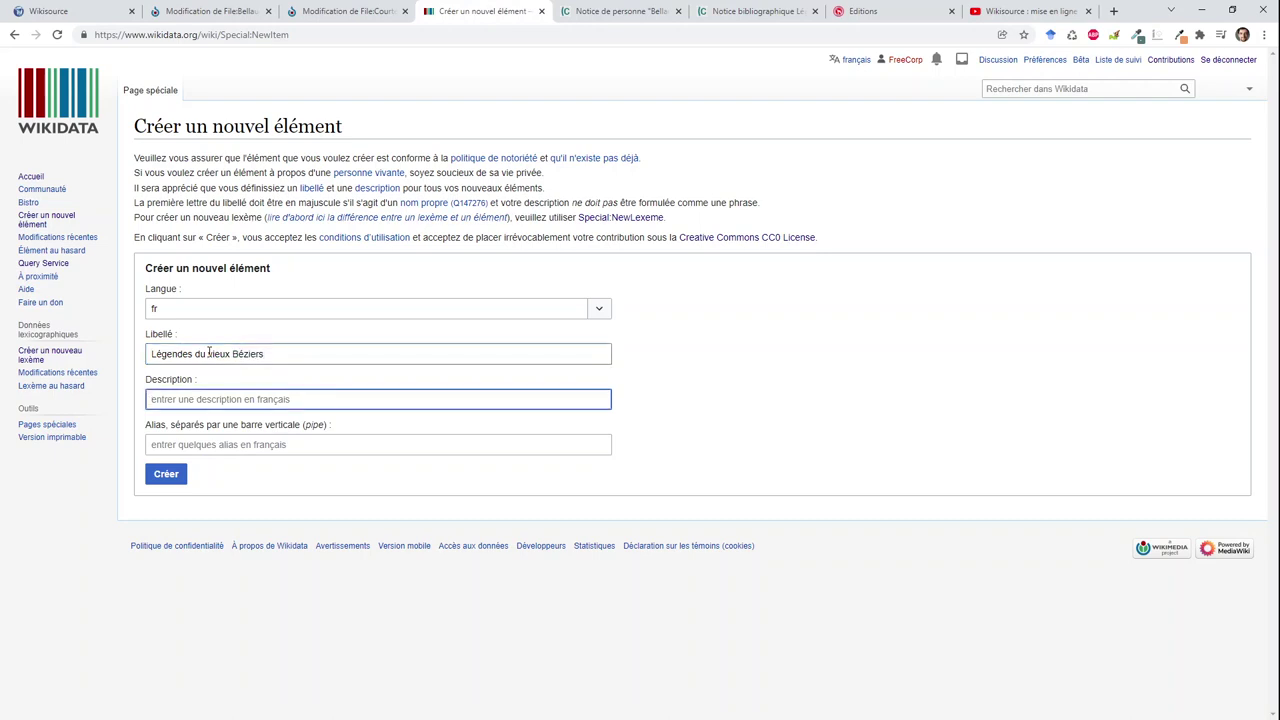
pyautogui.write('édit')
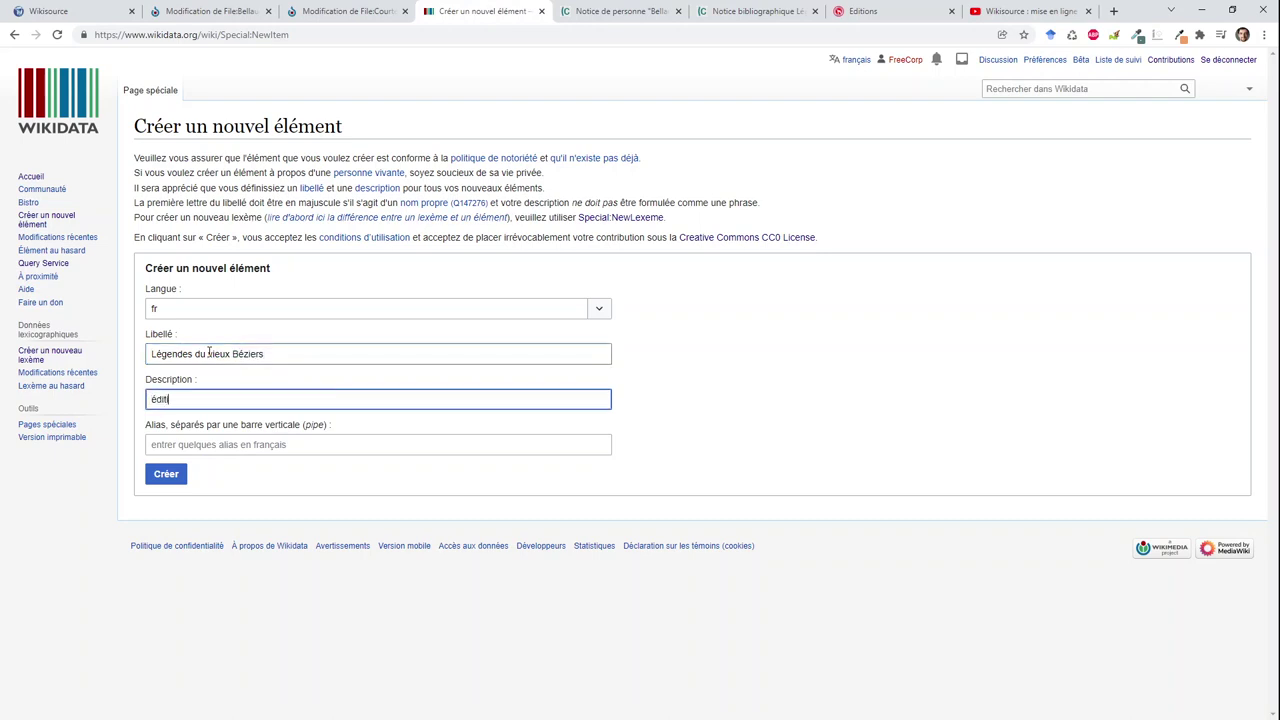
pyautogui.write('ion')
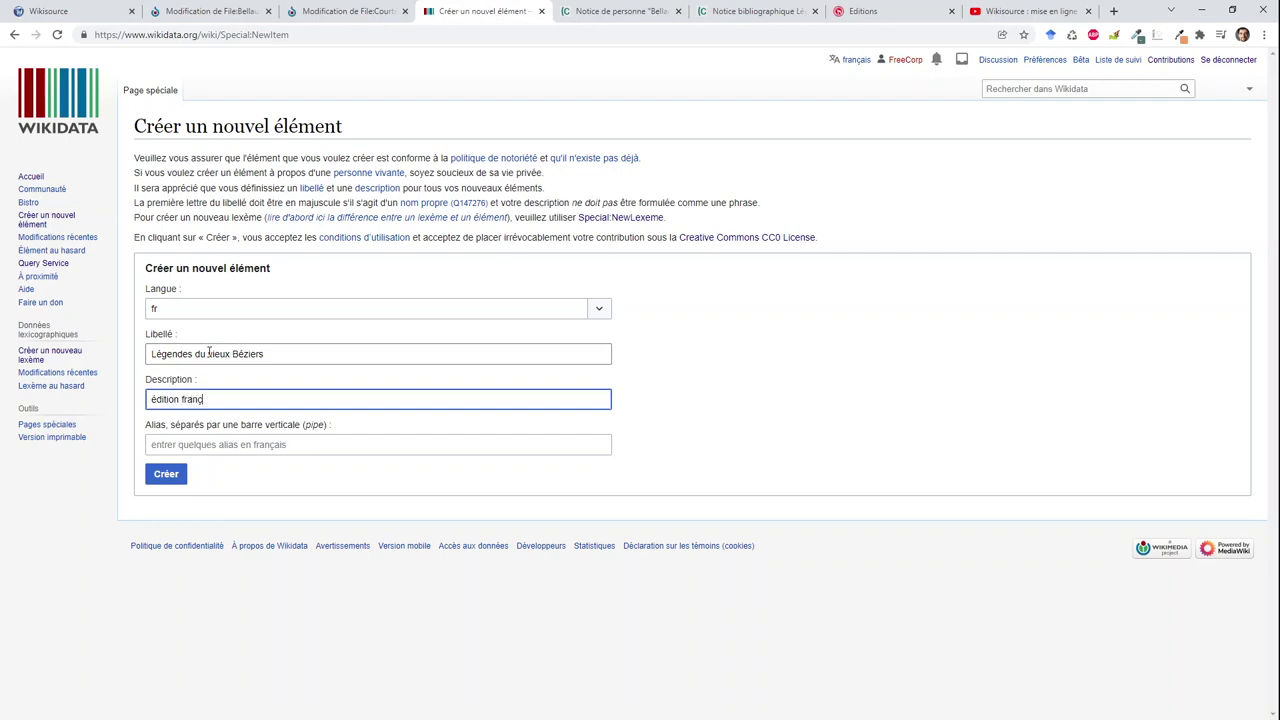
pyautogui.write(" française de l'ouvrage de Mathilde Bellaud-Dessalles")
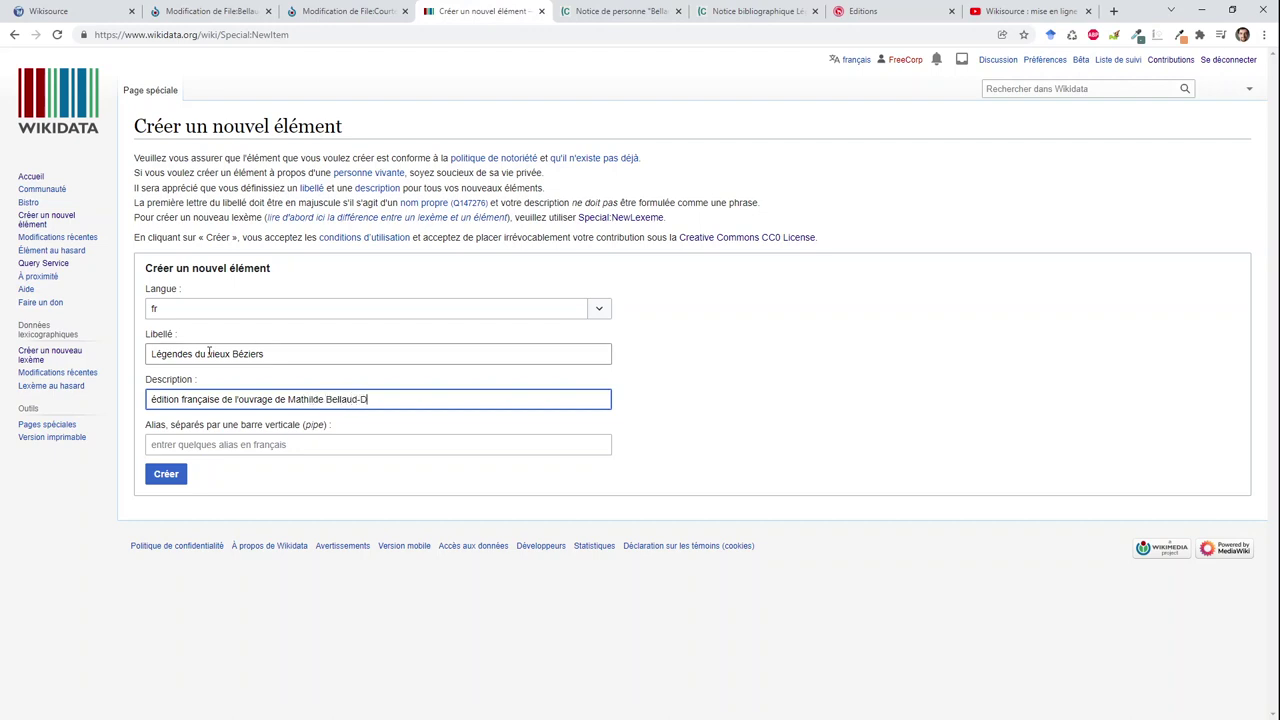
pyautogui.click(222, 444)
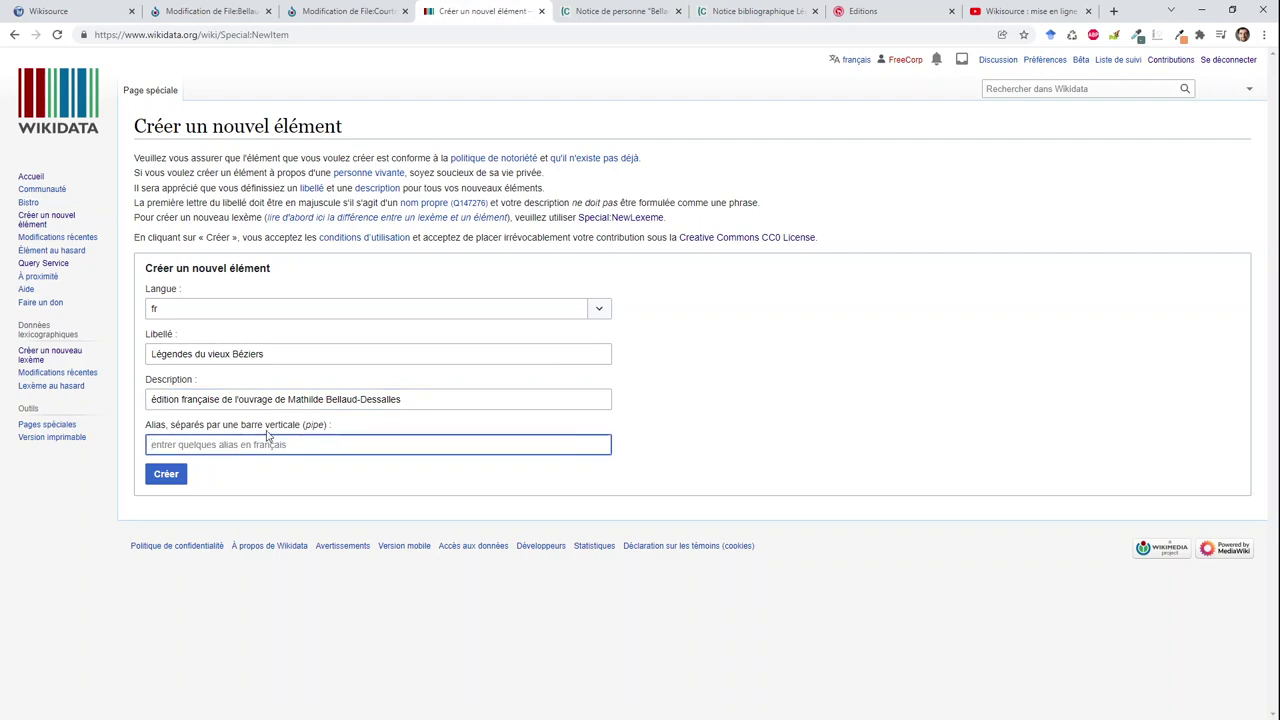
pyautogui.click(172, 478)
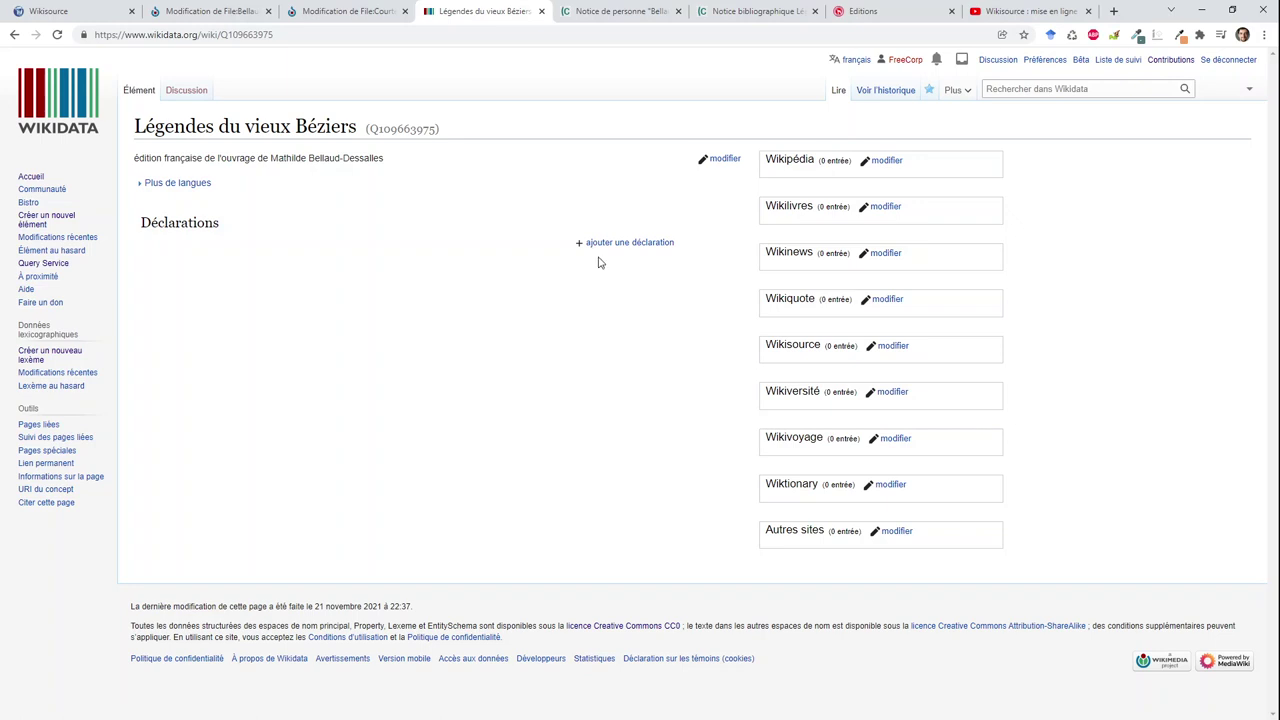
# Insert "de 1923" after "édition française" in the new item's French description, publish it, and consult the publisher's page for the modern edition.
pyautogui.click(724, 160)
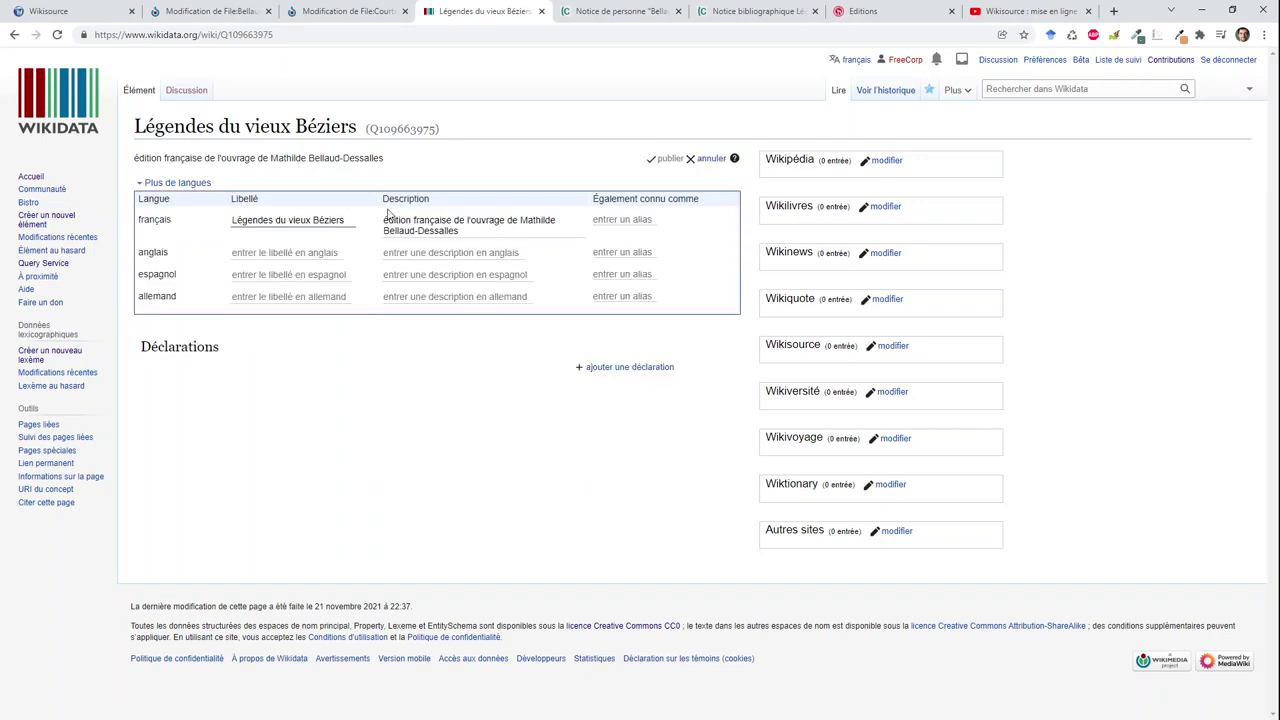
pyautogui.click(455, 219)
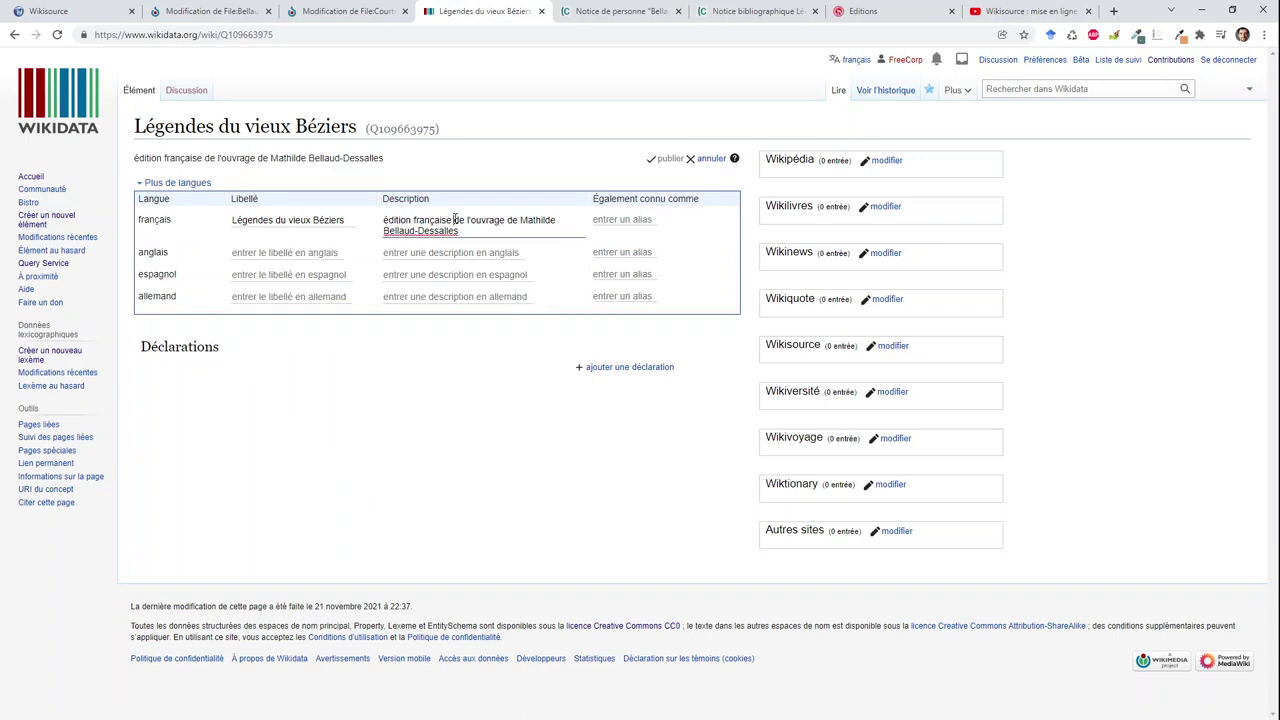
pyautogui.write('de 1923')
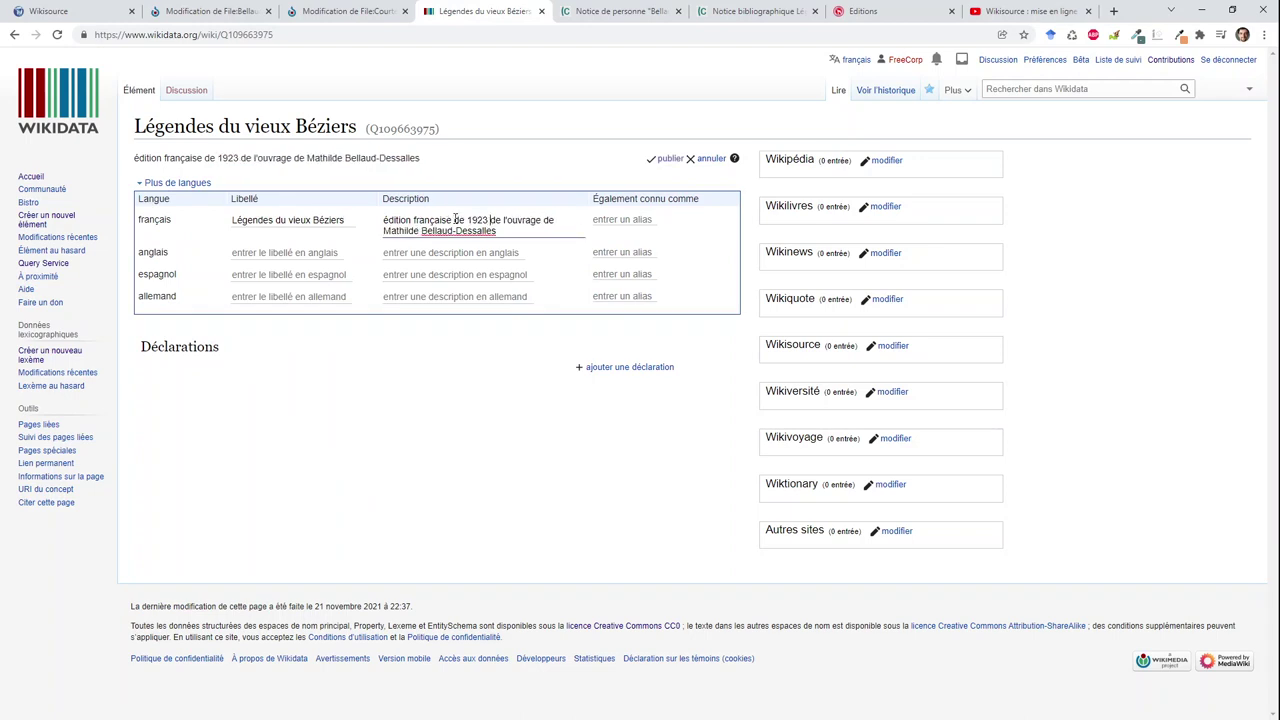
pyautogui.click(670, 159)
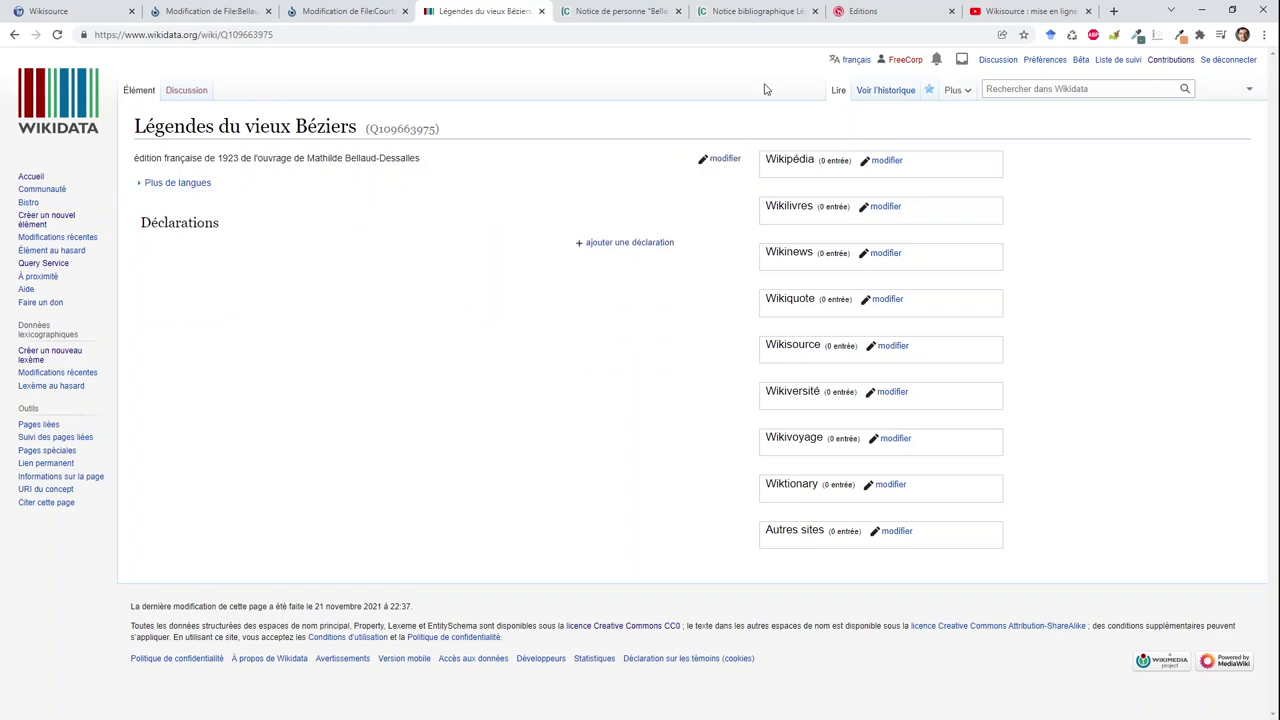
pyautogui.click(866, 13)
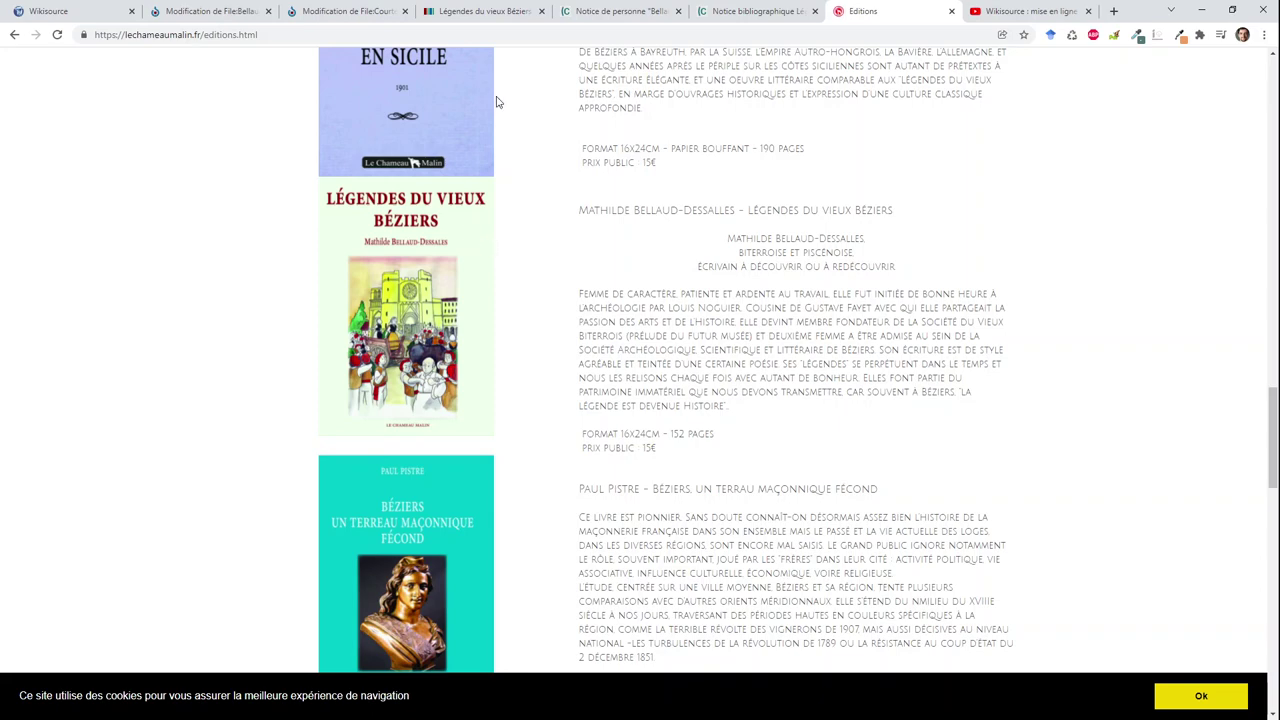
pyautogui.click(495, 17)
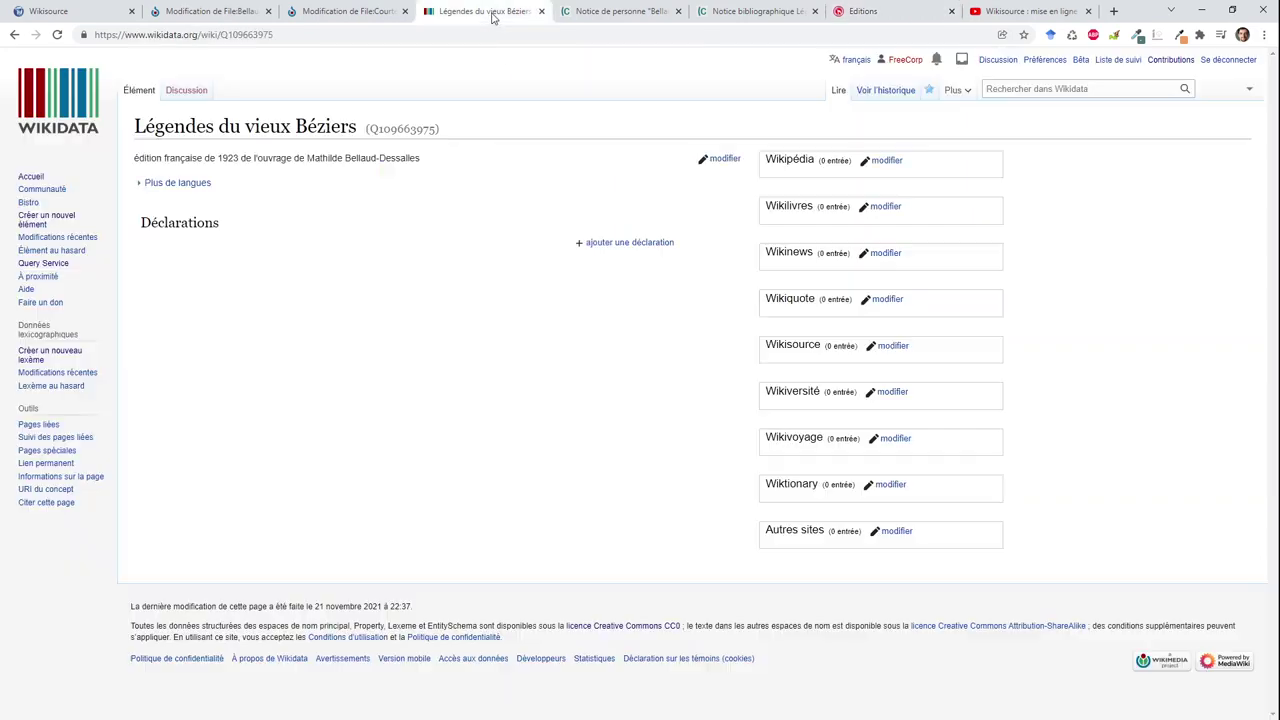
# Add and publish the statement "nature de l'élément" with the value "version, édition ou traduction" on the new edition item.
pyautogui.click(628, 244)
pyautogui.click(560, 266)
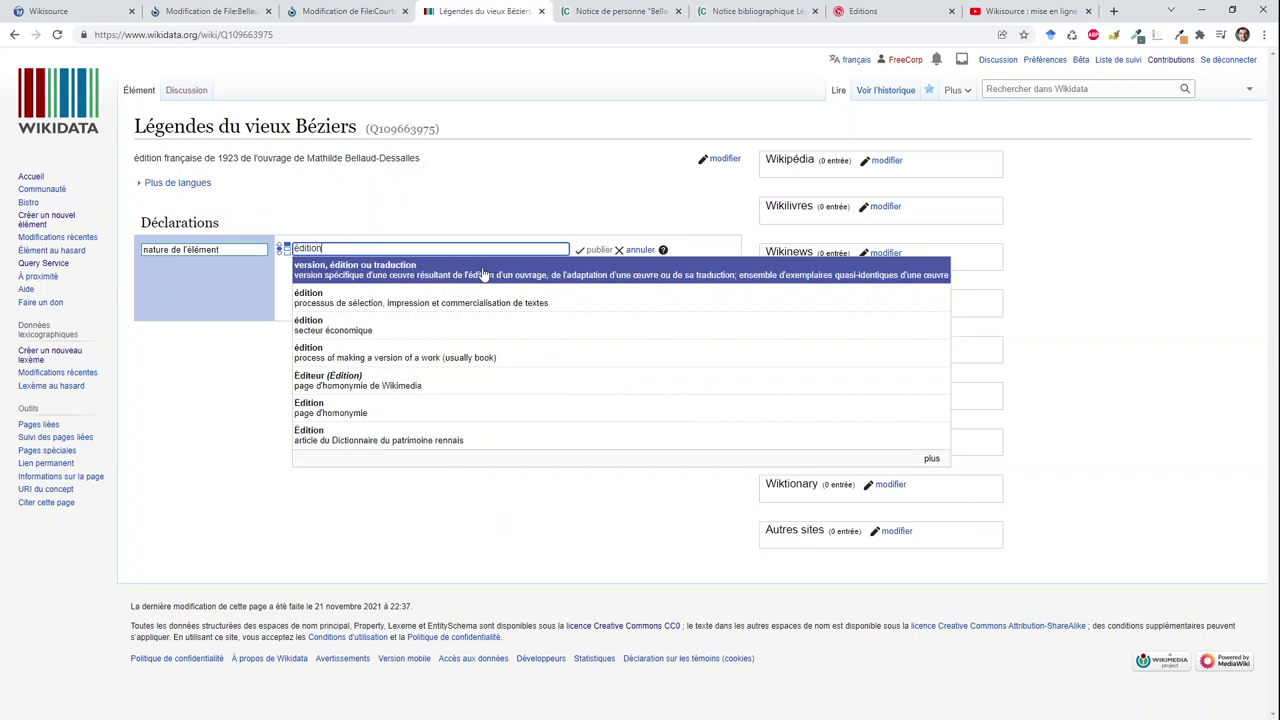
pyautogui.click(483, 273)
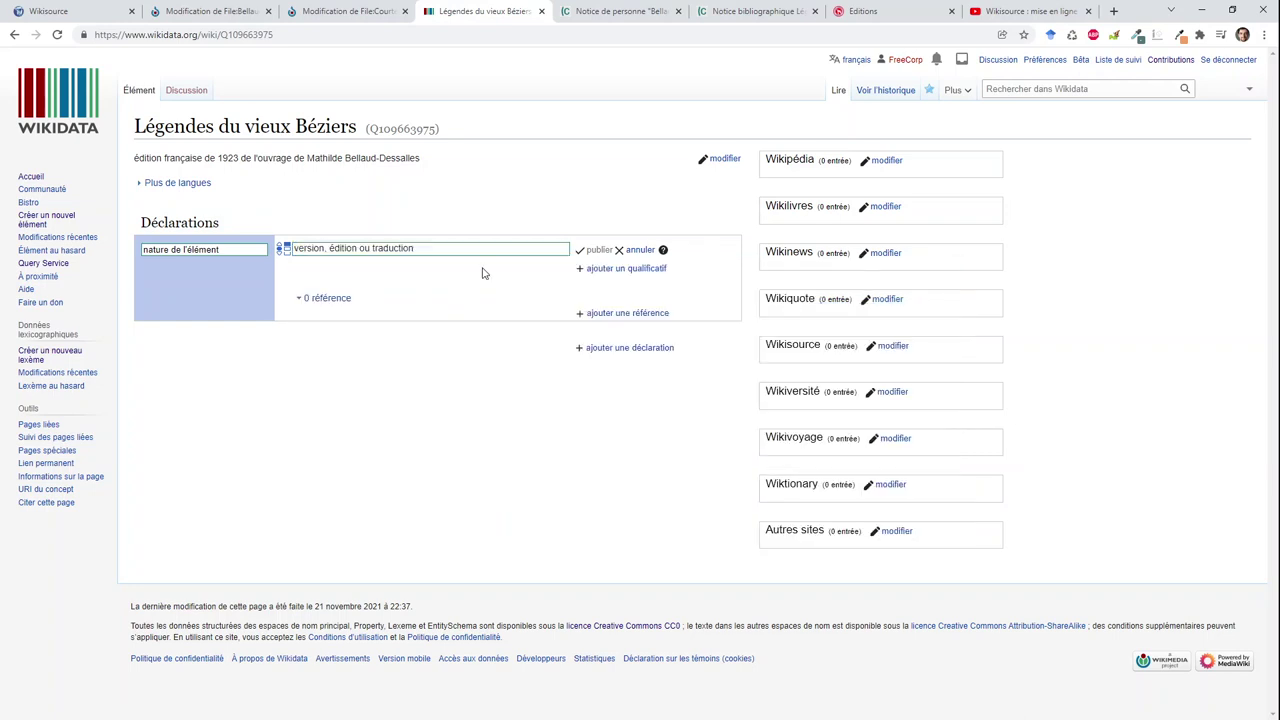
pyautogui.click(597, 251)
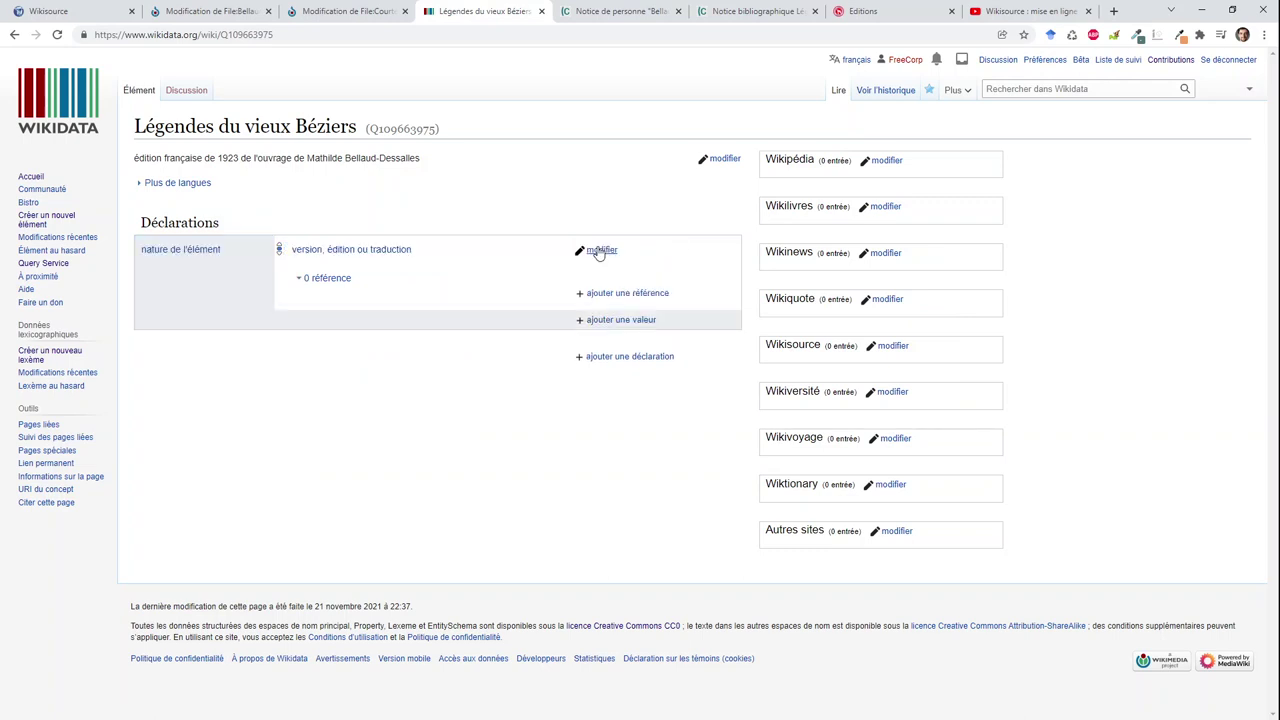
# Add and publish the statement "langue de l'œuvre, du nom ou du terme" with the value "français".
pyautogui.click(610, 357)
pyautogui.write('langue')
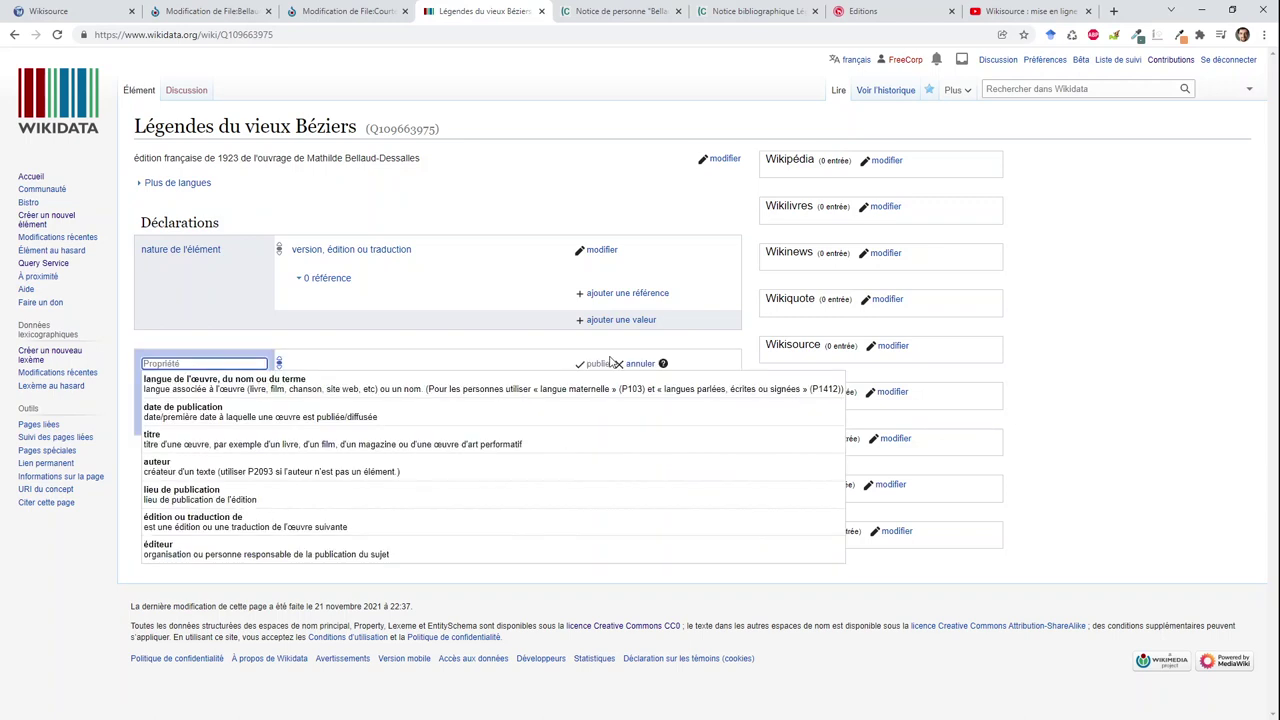
pyautogui.click(510, 397)
pyautogui.write('fra')
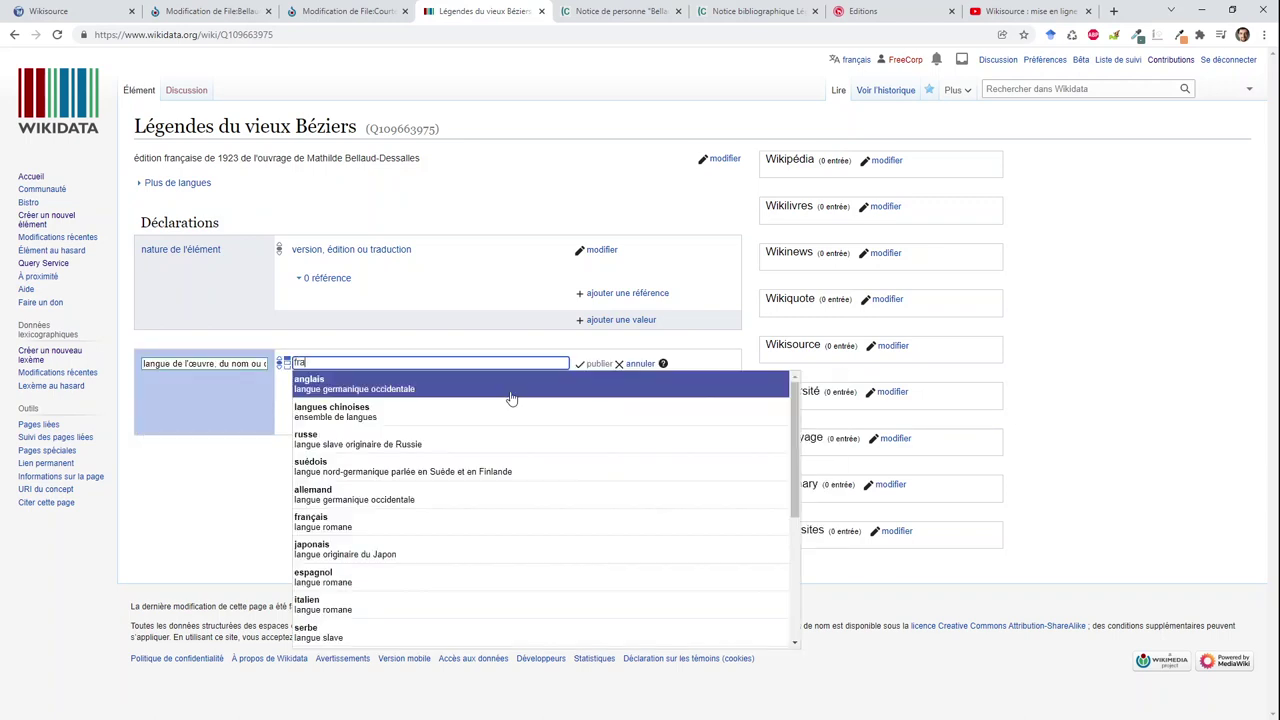
pyautogui.write('n')
pyautogui.click(489, 393)
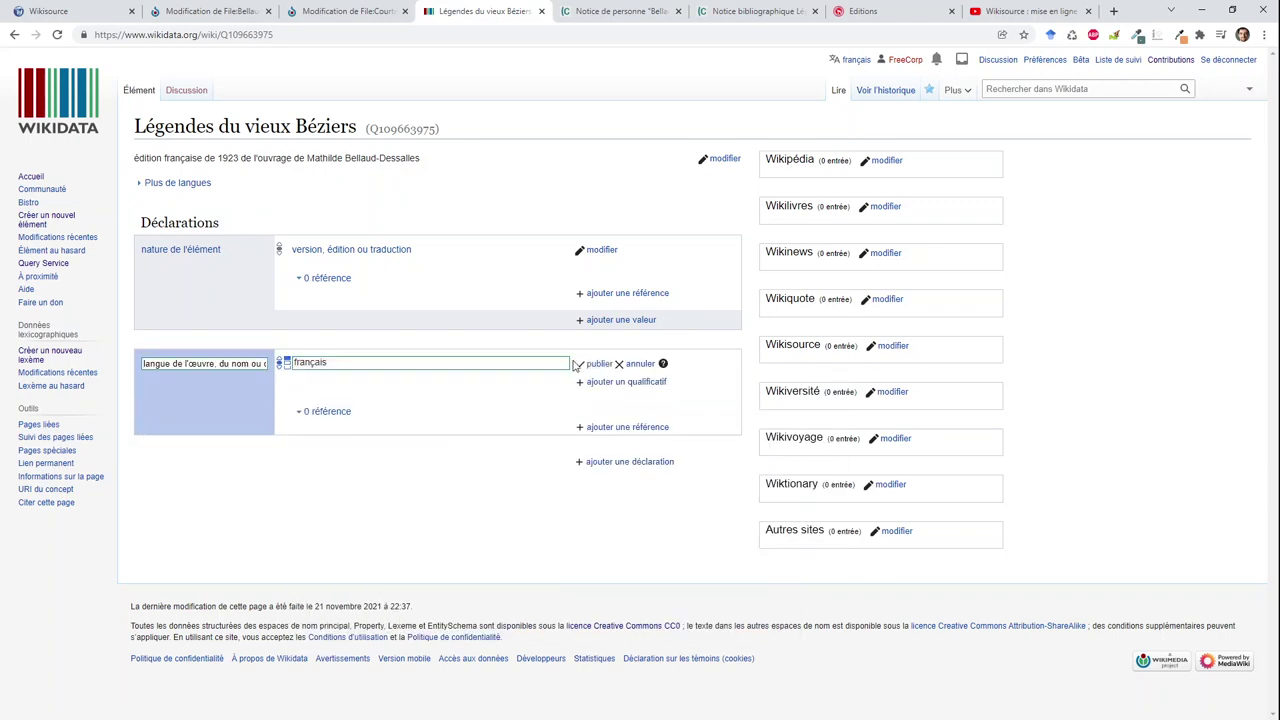
pyautogui.click(609, 366)
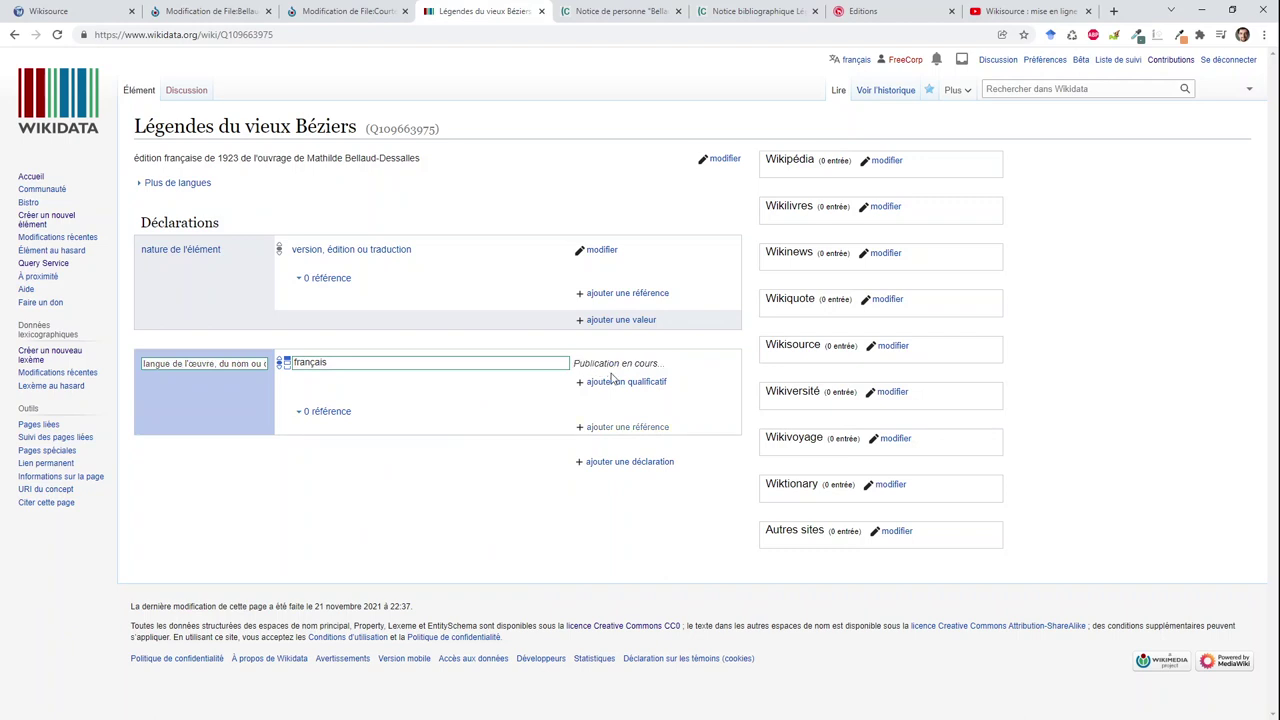
# Add and publish the statement "date de publication" with the value 1923.
pyautogui.click(629, 468)
pyautogui.click(385, 497)
pyautogui.write('1923')
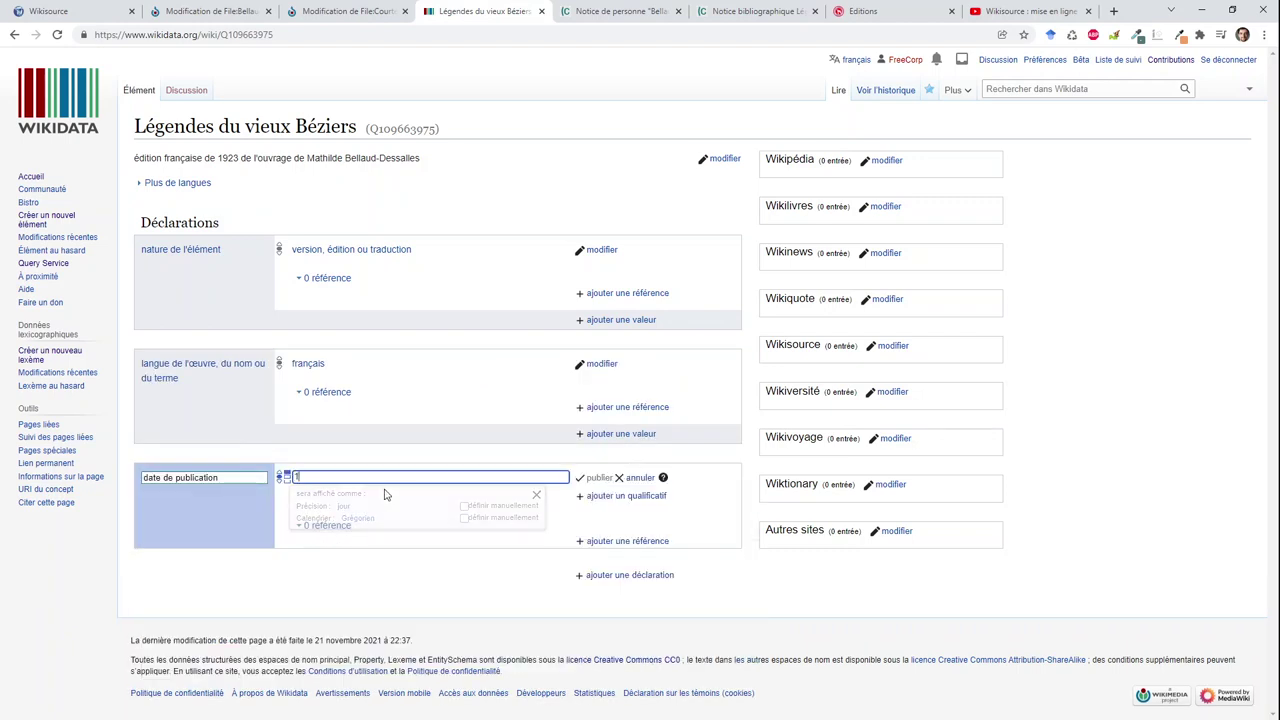
pyautogui.click(595, 477)
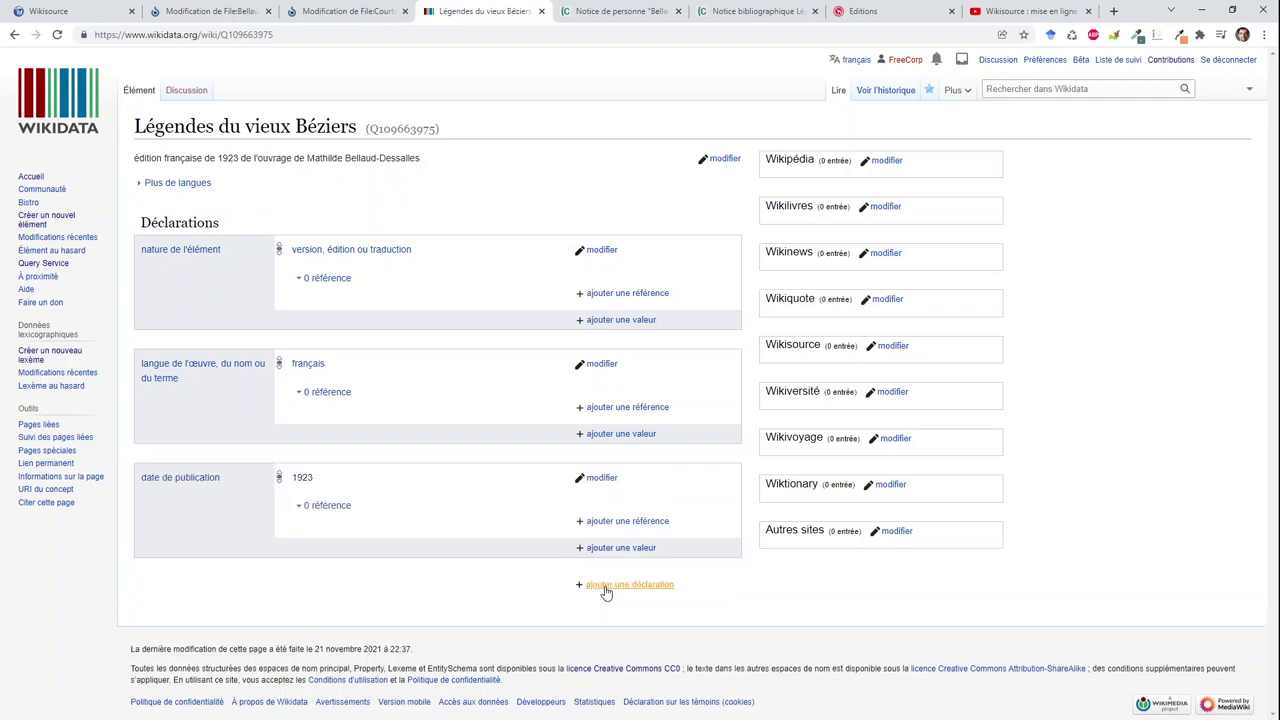
# Start a "titre" statement and fill it with "Légendes du vieux Béziers" copied from the item's heading, without the Q identifier.
pyautogui.click(605, 589)
pyautogui.press('Down')
pyautogui.press('Return')
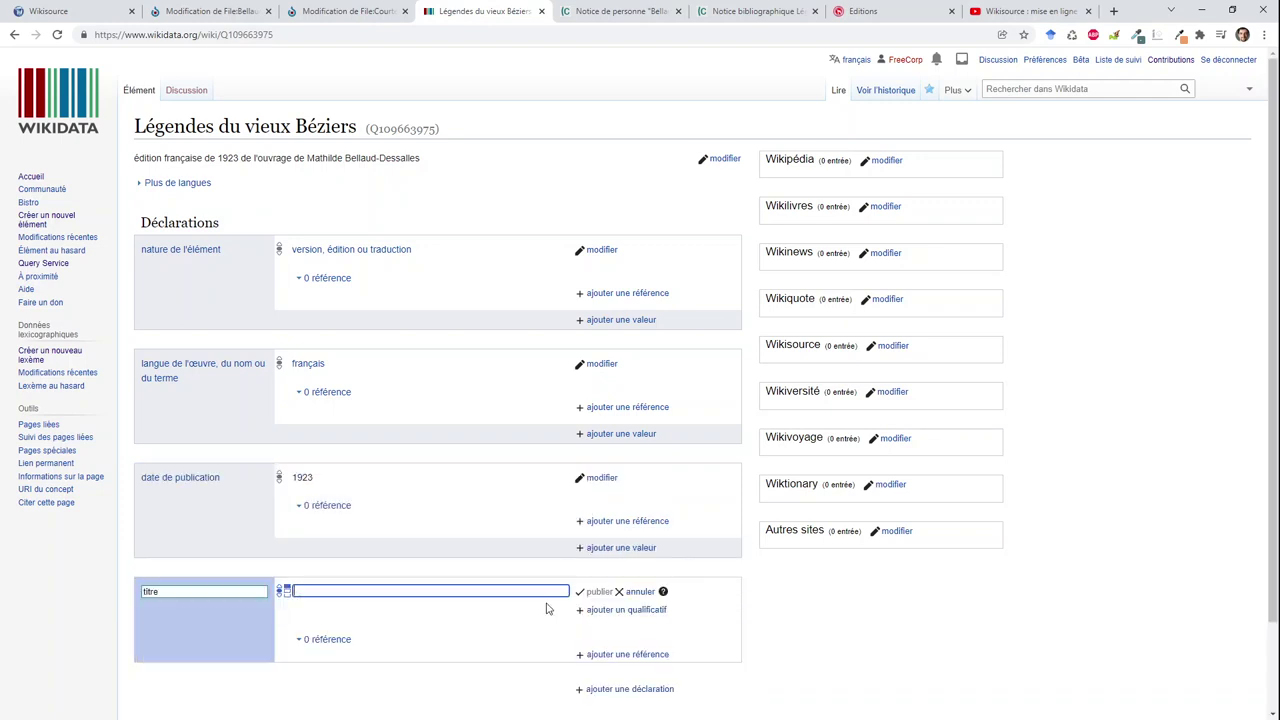
pyautogui.tripleClick(271, 127)
pyautogui.hotkey('ctrl', 'c')
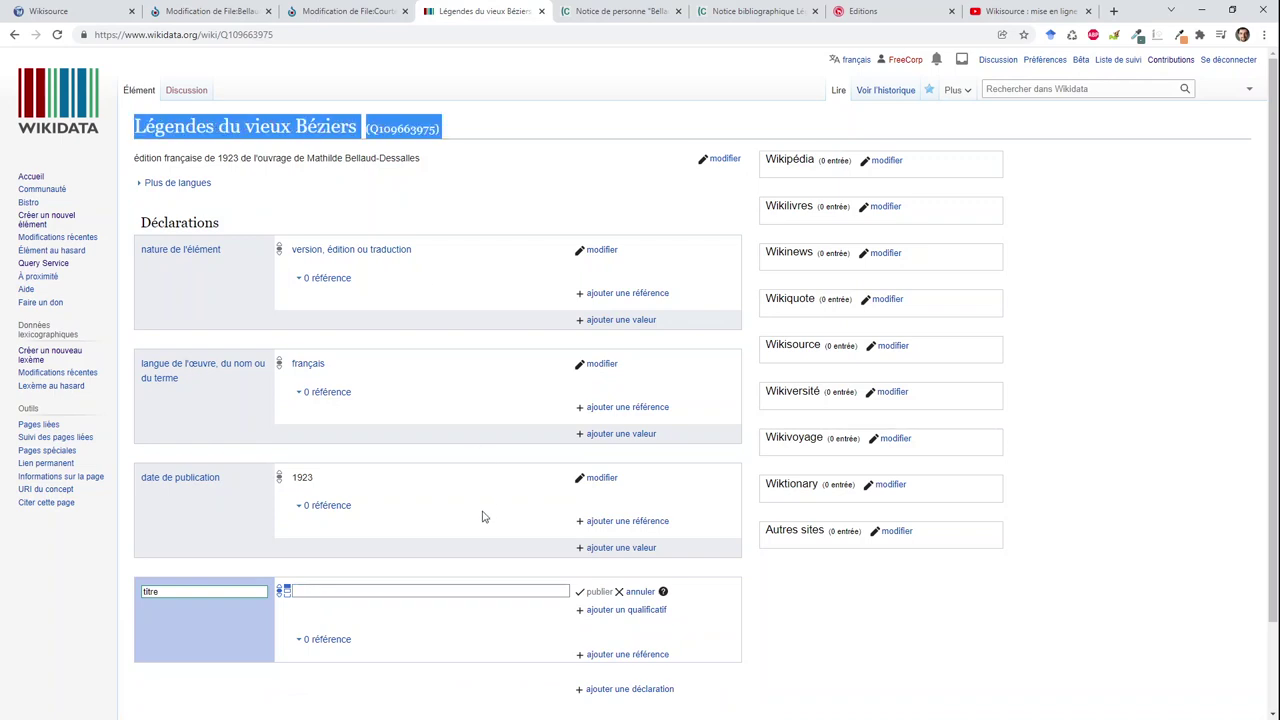
pyautogui.click(466, 591)
pyautogui.hotkey('ctrl', 'v')
pyautogui.moveTo(406, 591); pyautogui.dragTo(470, 591)
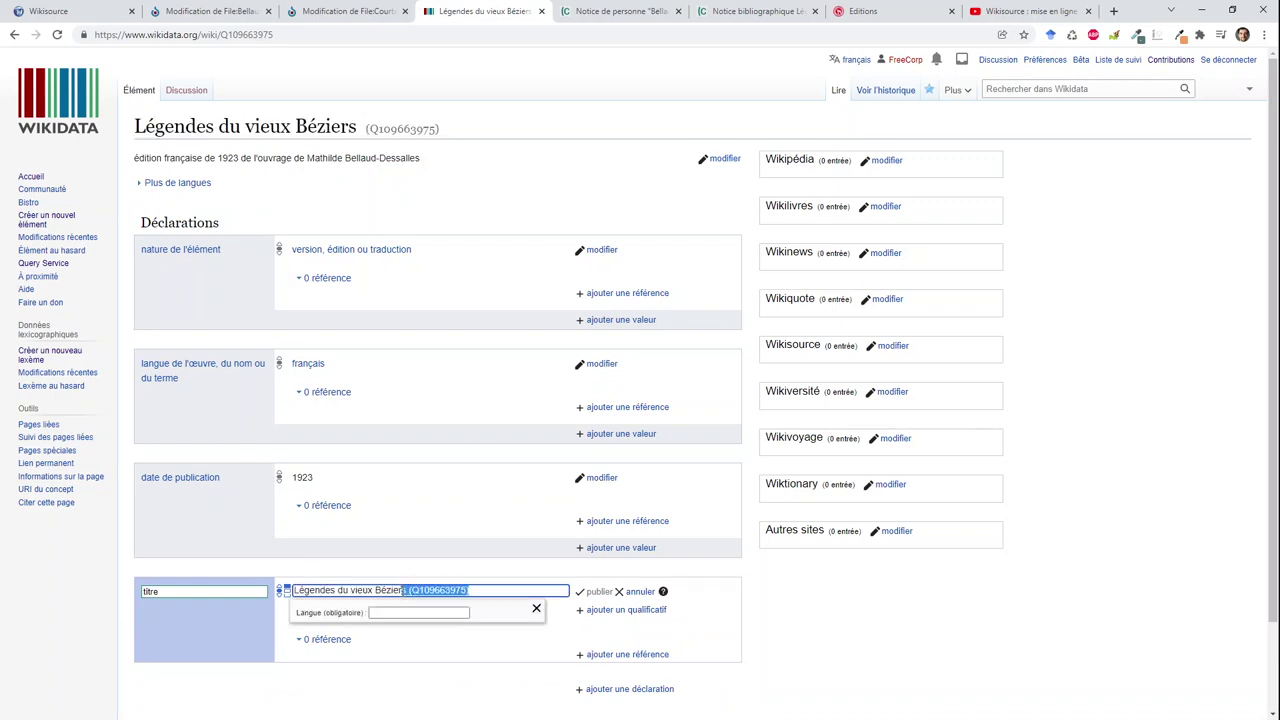
pyautogui.press('BackSpace')
# Set the title's mandatory language to "français (fr)" and publish the statement.
pyautogui.click(398, 614)
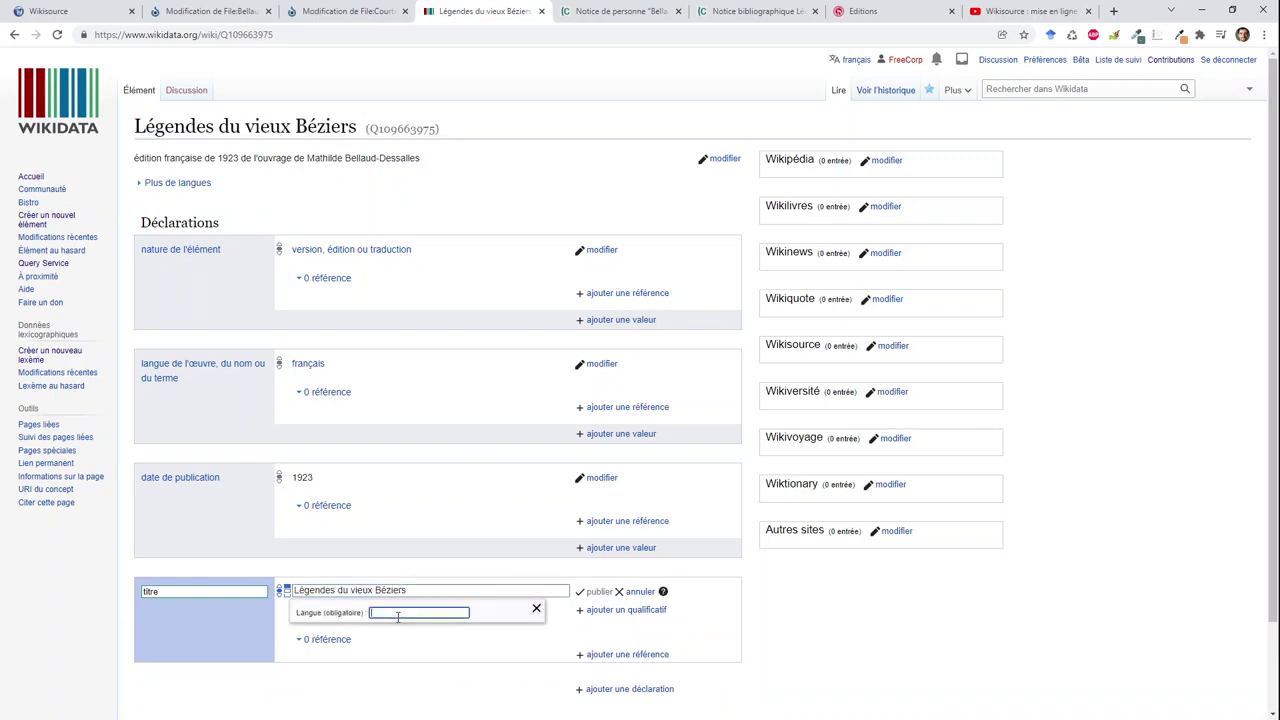
pyautogui.write('fr')
pyautogui.click(398, 622)
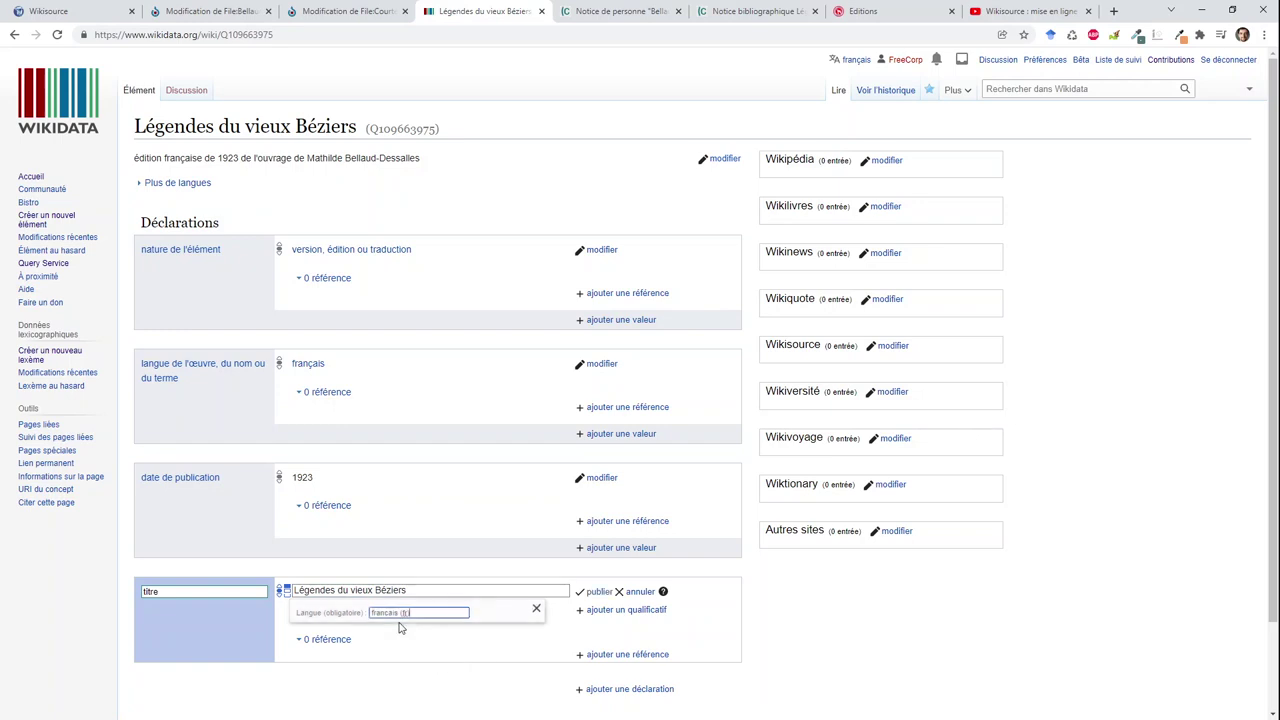
pyautogui.click(596, 592)
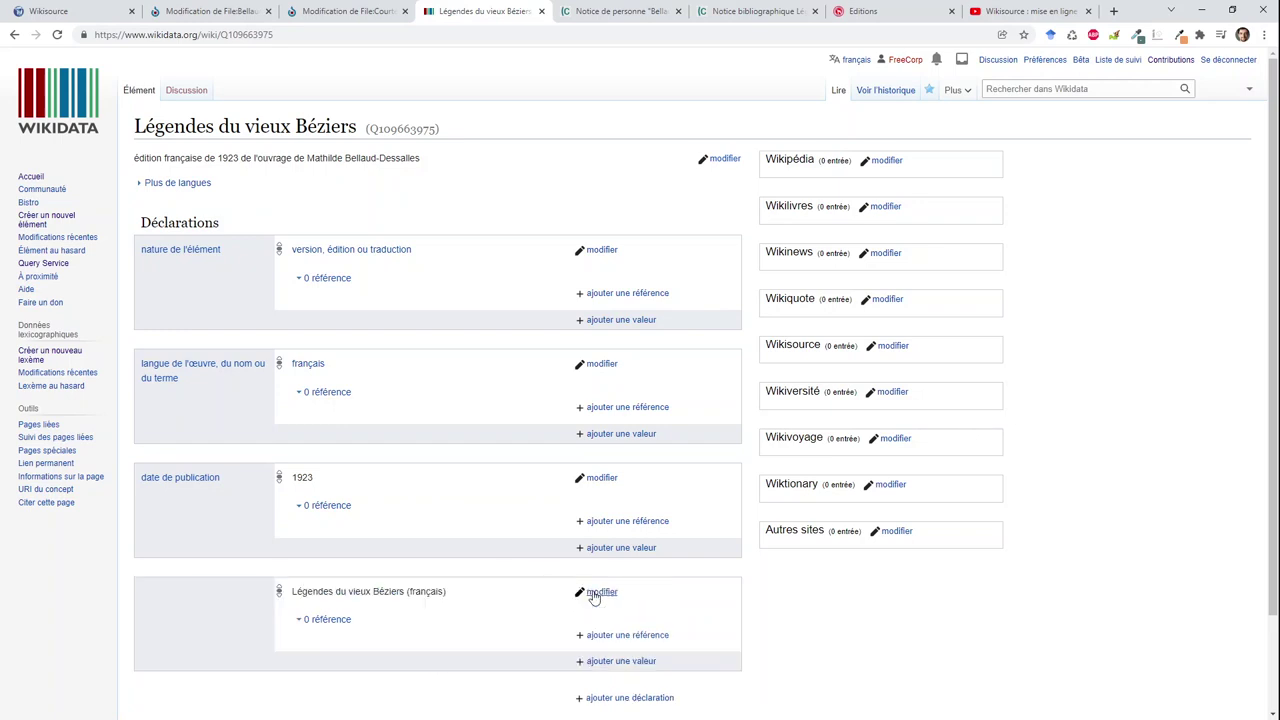
# Start a new statement below the title and choose "auteur" as its property.
pyautogui.scroll(-2, 594, 597)
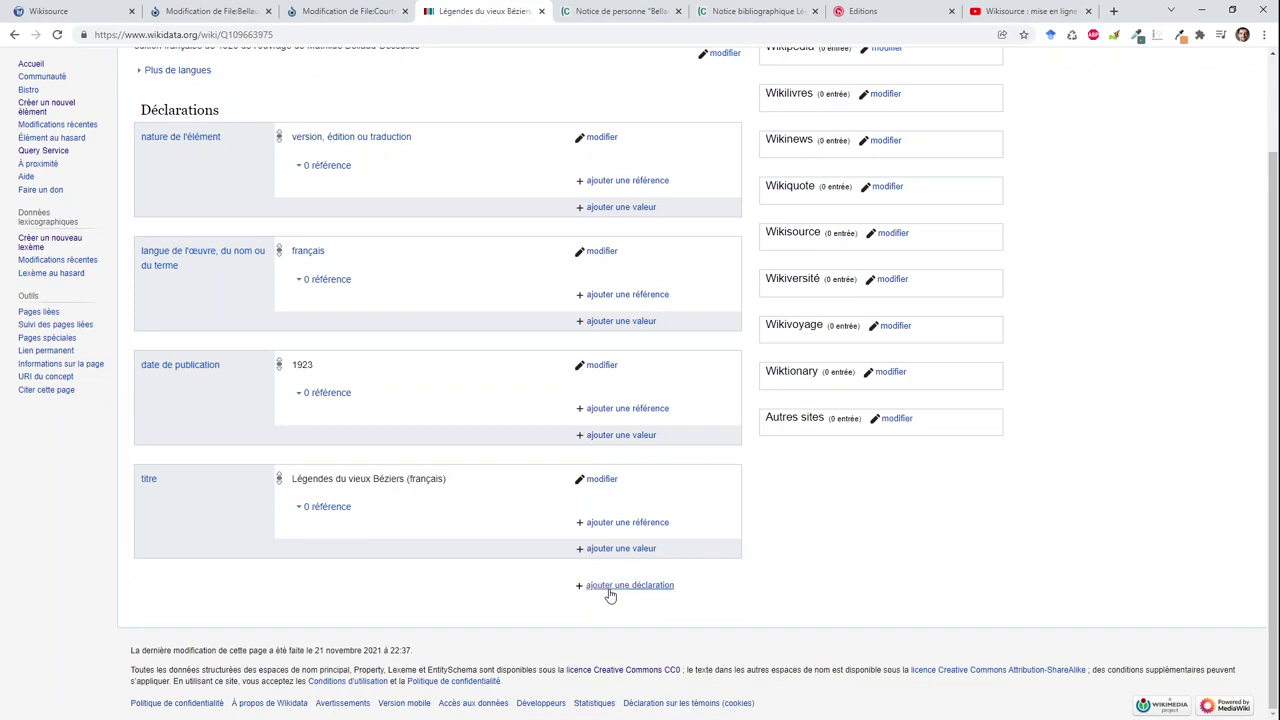
pyautogui.click(610, 590)
pyautogui.press('Down')
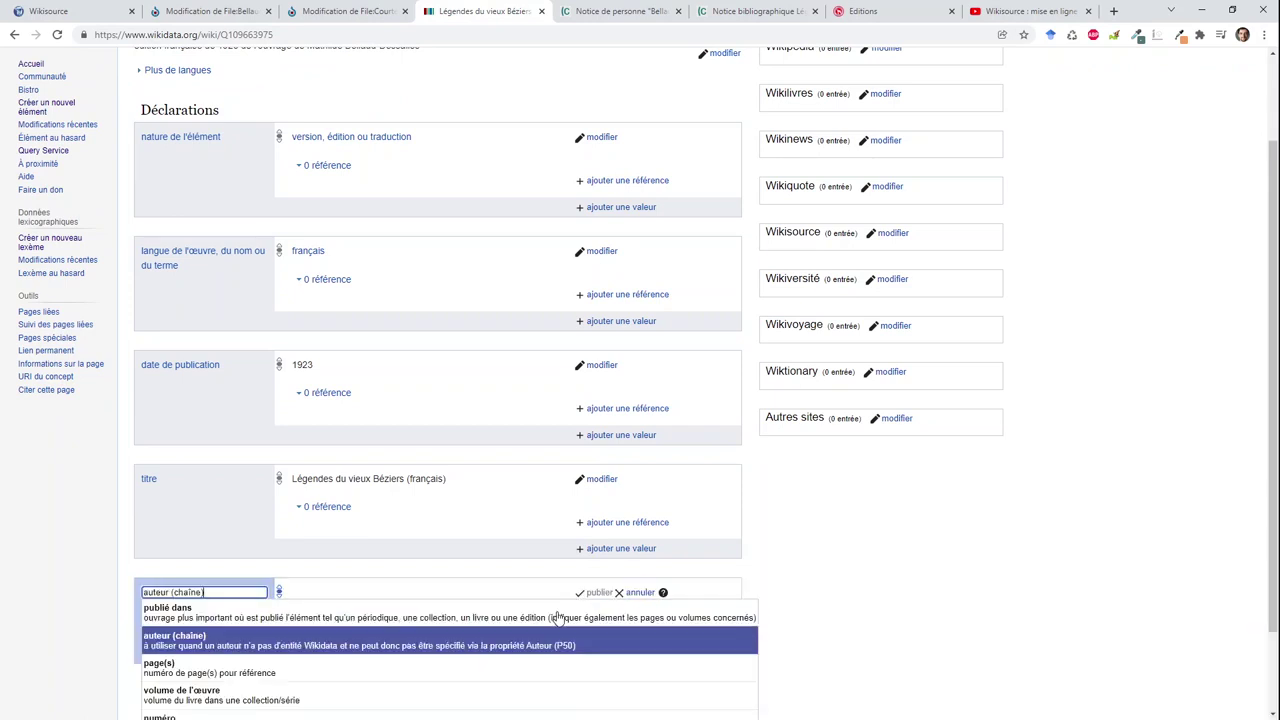
pyautogui.press('Down')
pyautogui.press('Down')
pyautogui.press('Return')
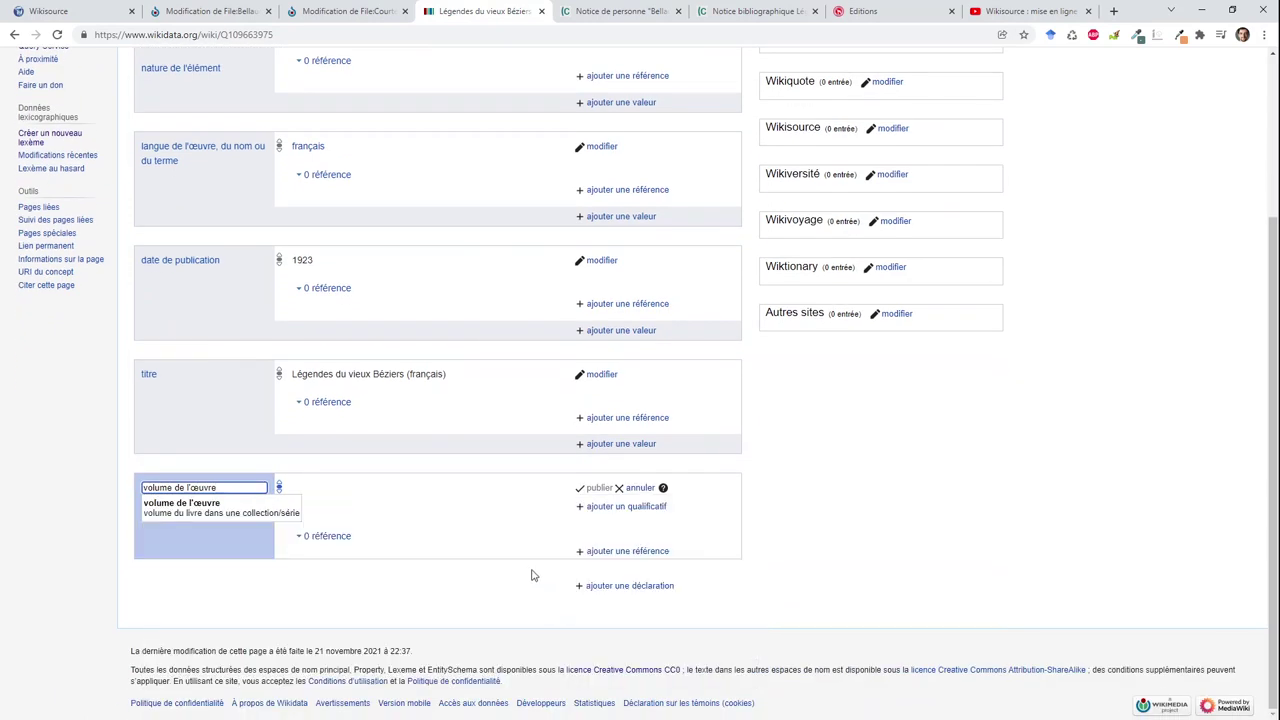
pyautogui.hotkey('ctrl', 'a')
pyautogui.write('auteur')
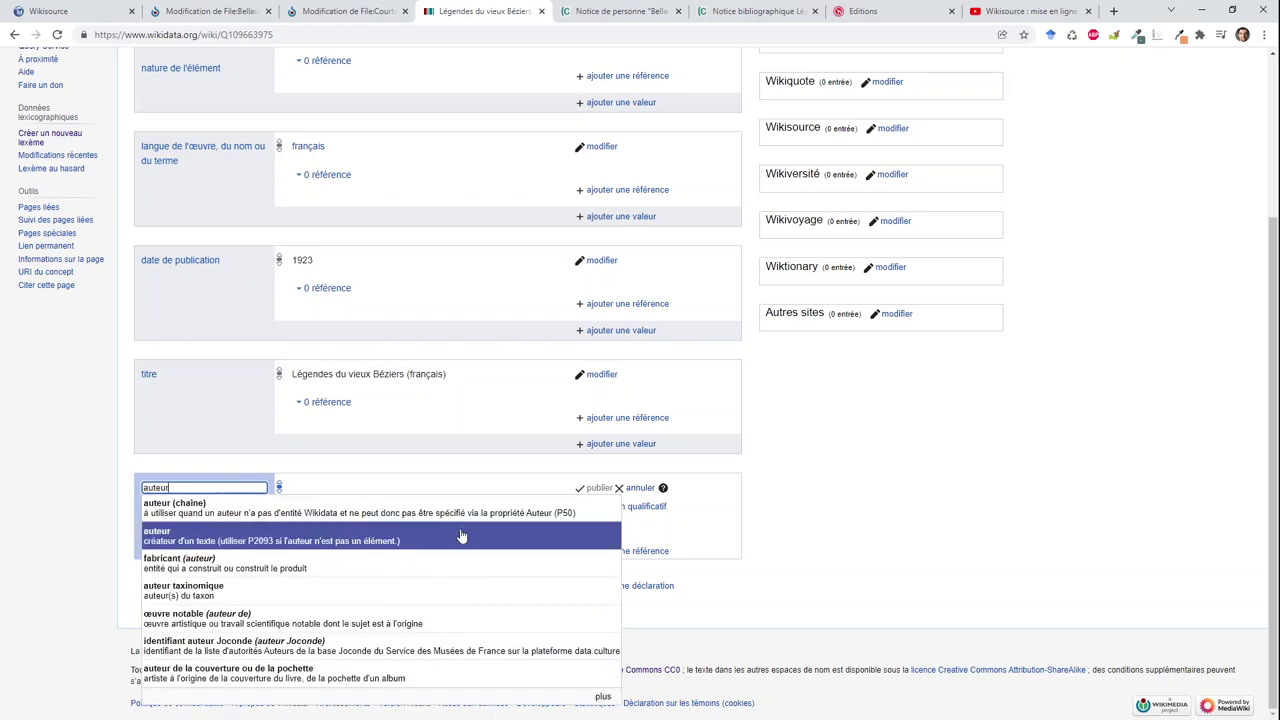
pyautogui.click(461, 532)
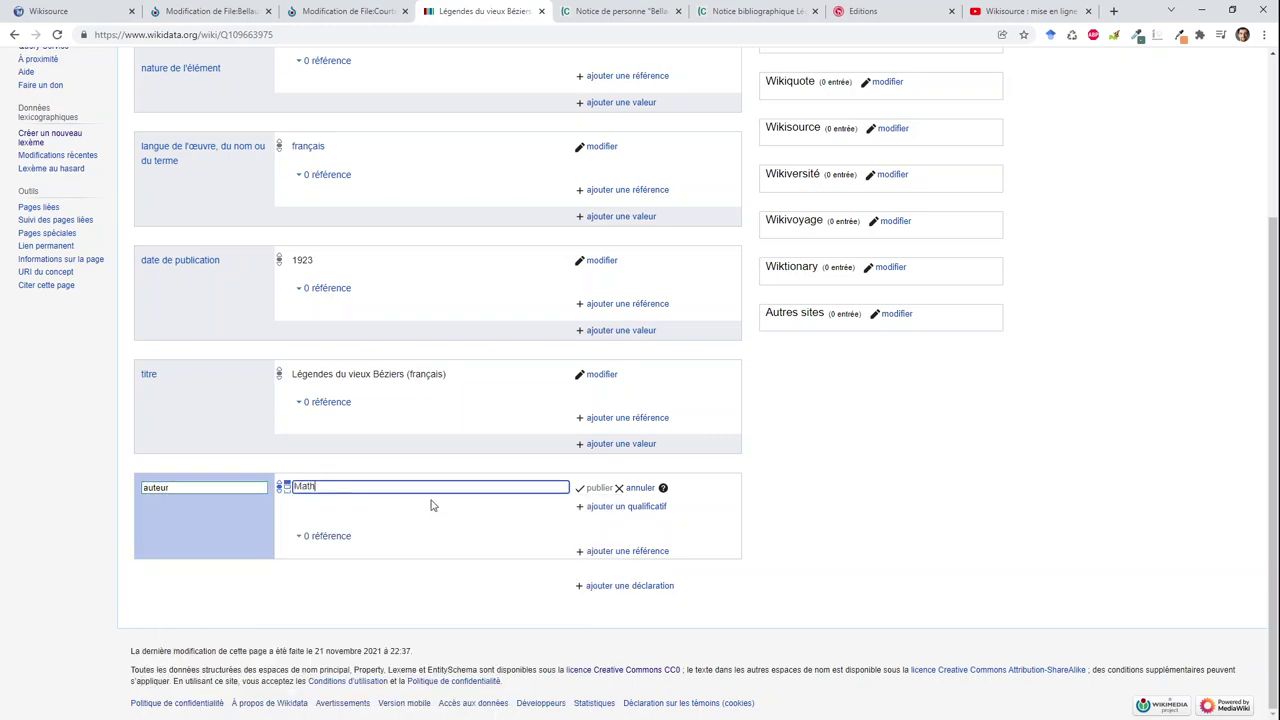
# Set the author statement's value to Mathilde Bellaud-Dessalles and publish it.
pyautogui.write('Mathilde Bel')
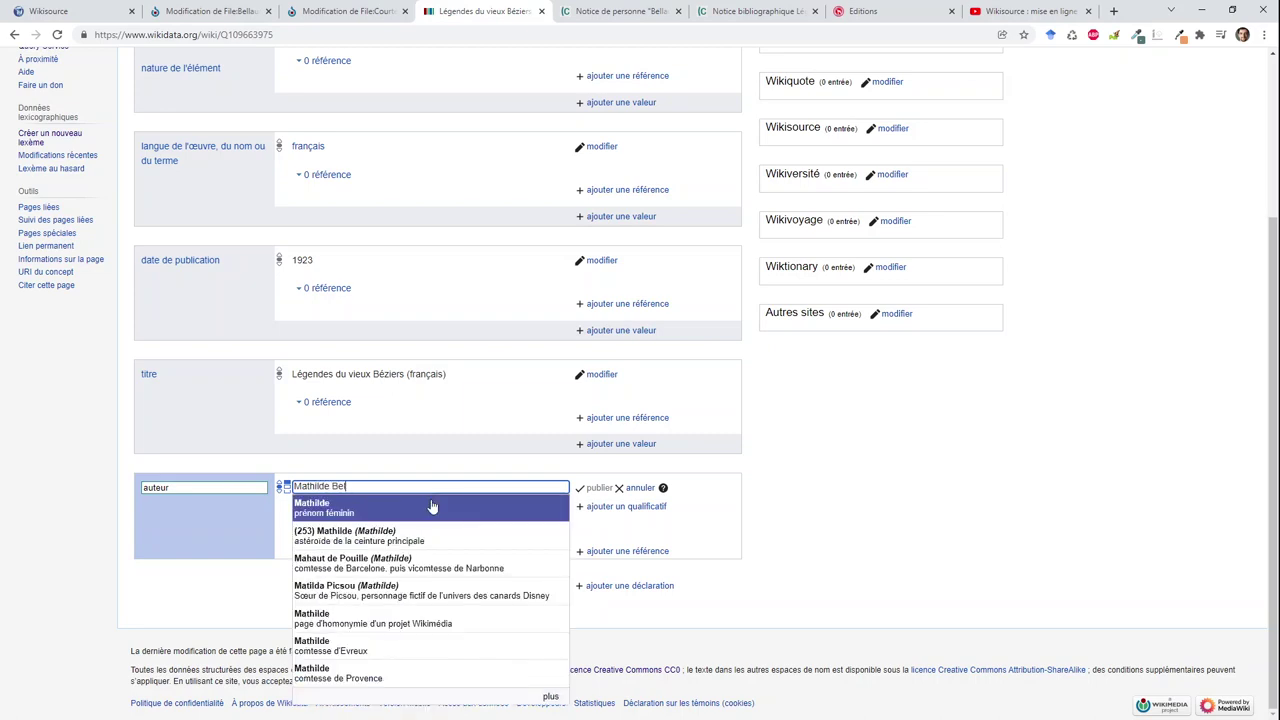
pyautogui.write('laud')
pyautogui.click(432, 507)
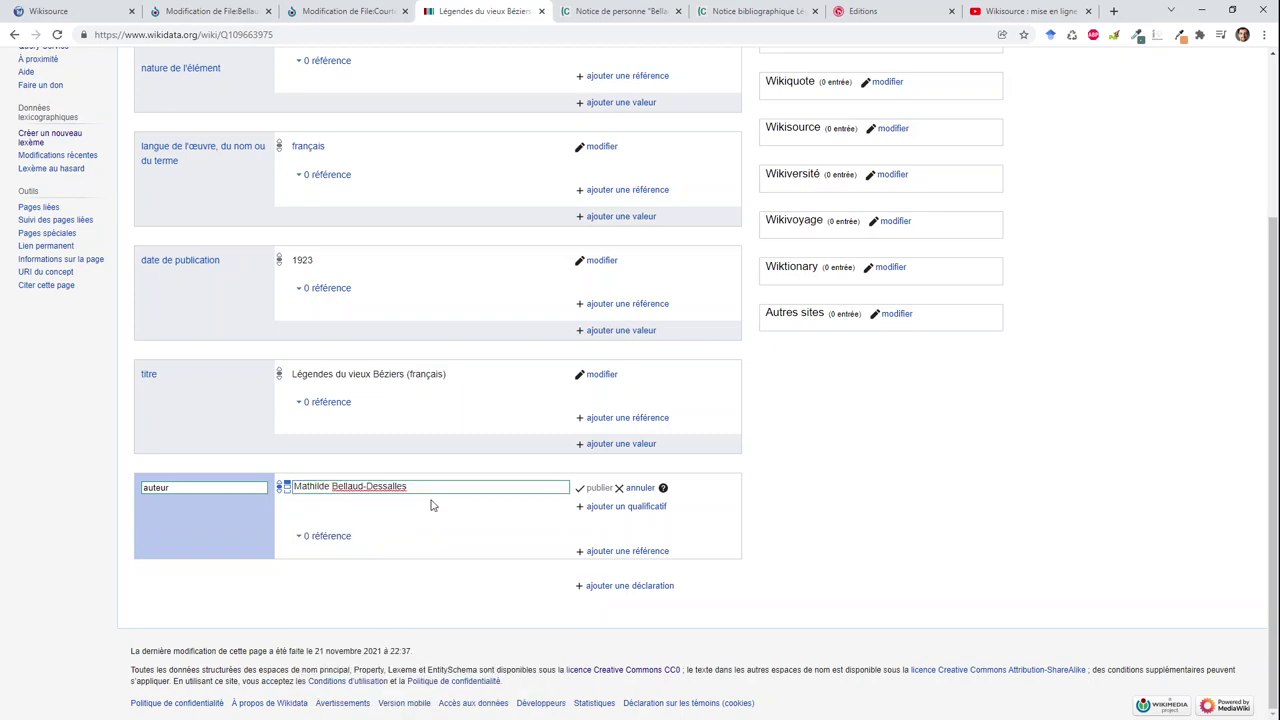
pyautogui.click(595, 488)
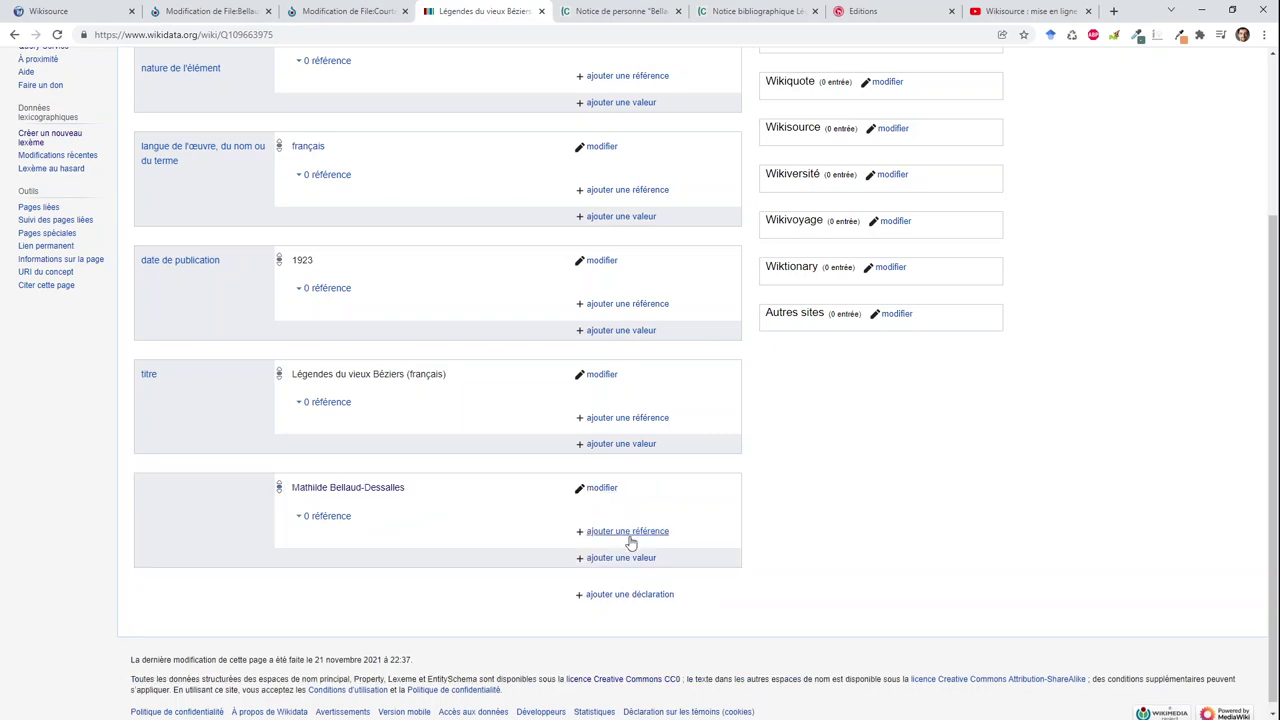
# Start a new statement below the author and choose "fac-similé" as its property.
pyautogui.click(639, 597)
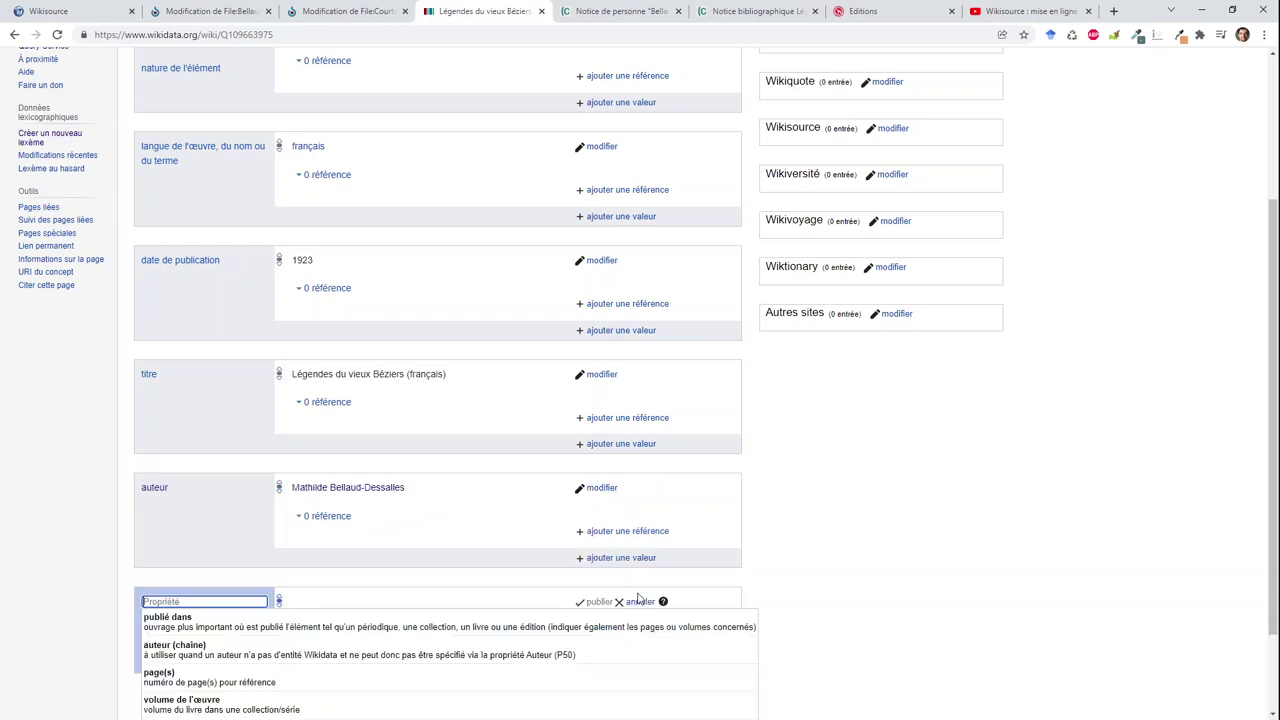
pyautogui.write('fe')
pyautogui.write('c-sif')
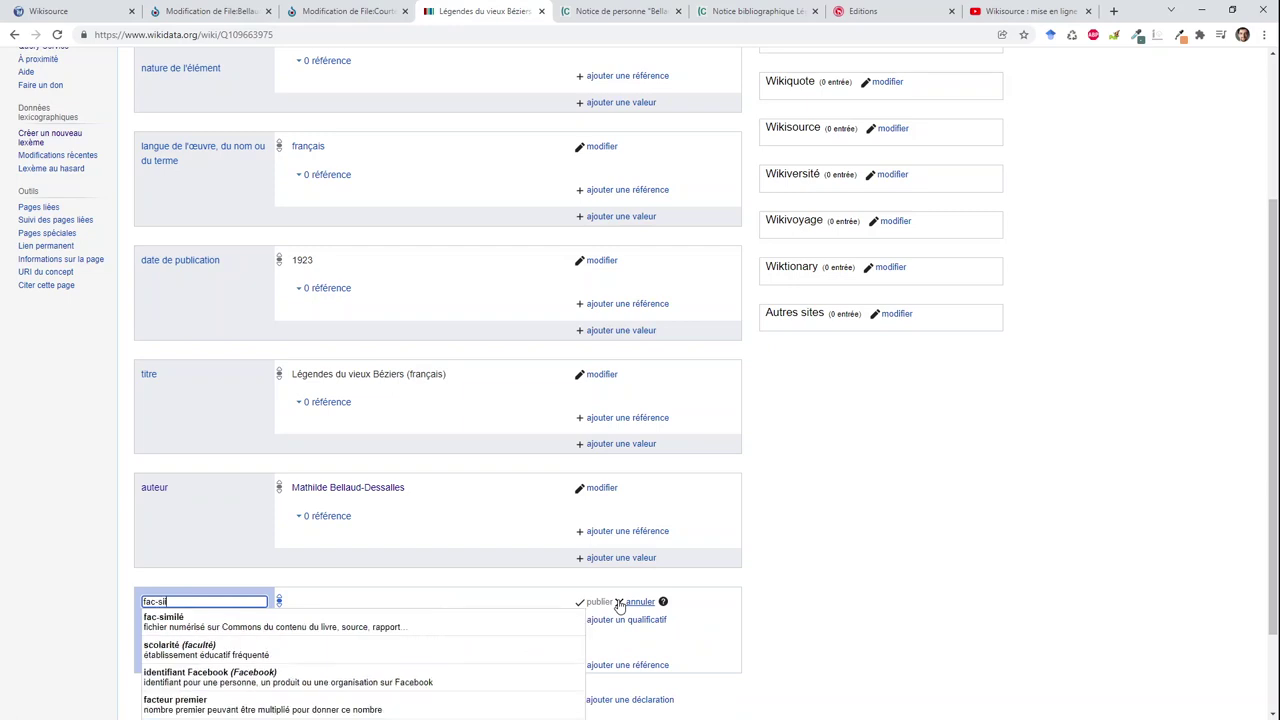
pyautogui.write('l')
pyautogui.press('BackSpace')
pyautogui.click(308, 628)
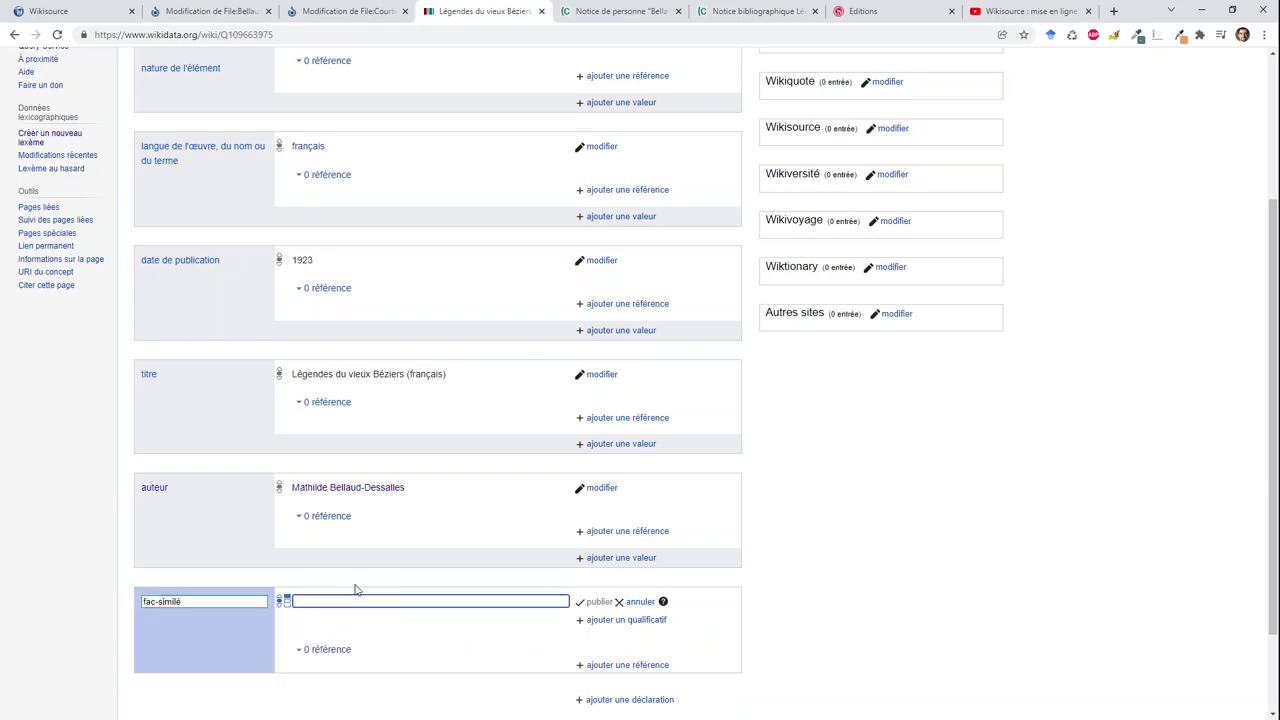
# Copy the file name "Bellaud-Dessalles - Légendes du vieux Béziers, 1923.pdf" from the Commons edit page into the facsimile statement and publish it.
pyautogui.click(246, 20)
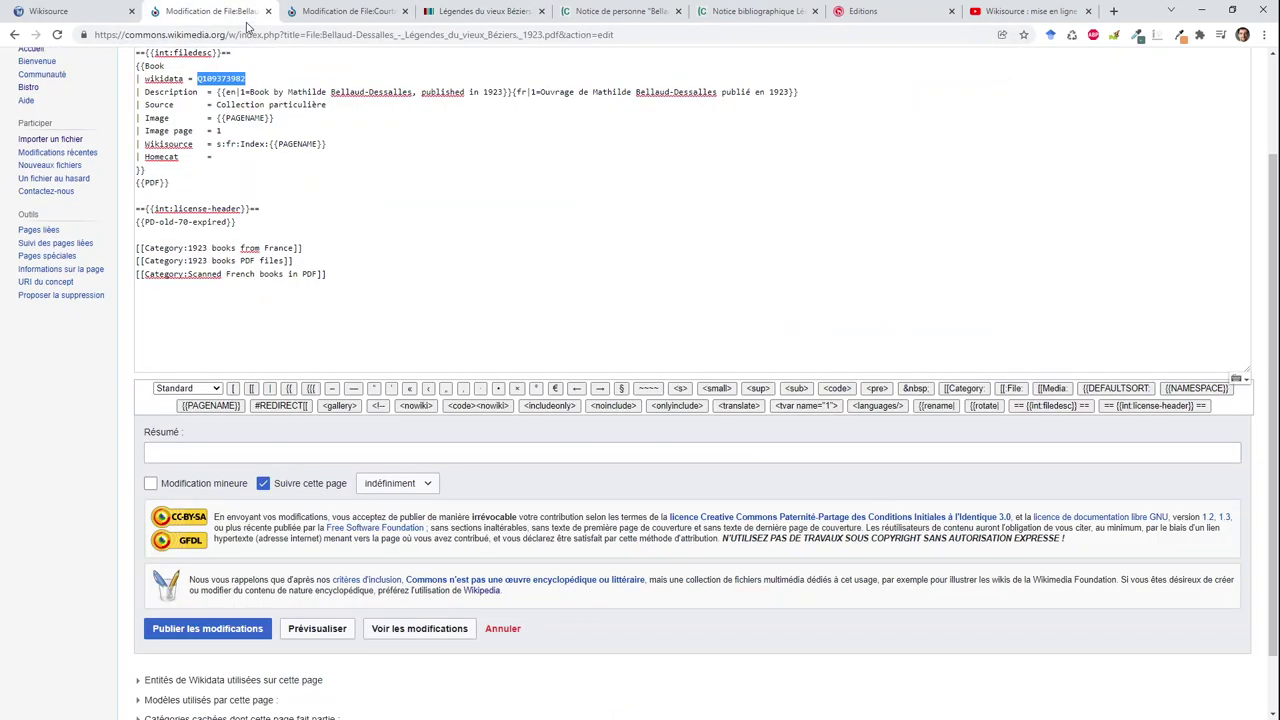
pyautogui.click(261, 117)
pyautogui.scroll(2, 261, 117)
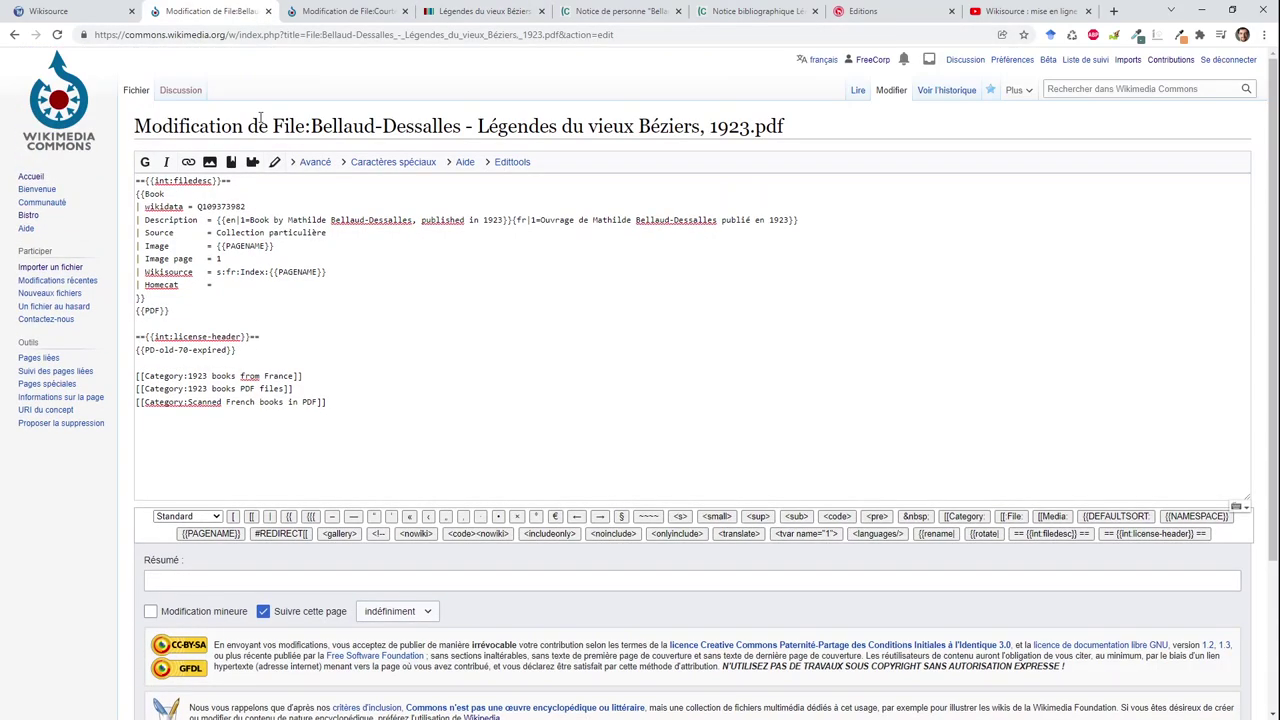
pyautogui.moveTo(313, 130); pyautogui.dragTo(822, 131)
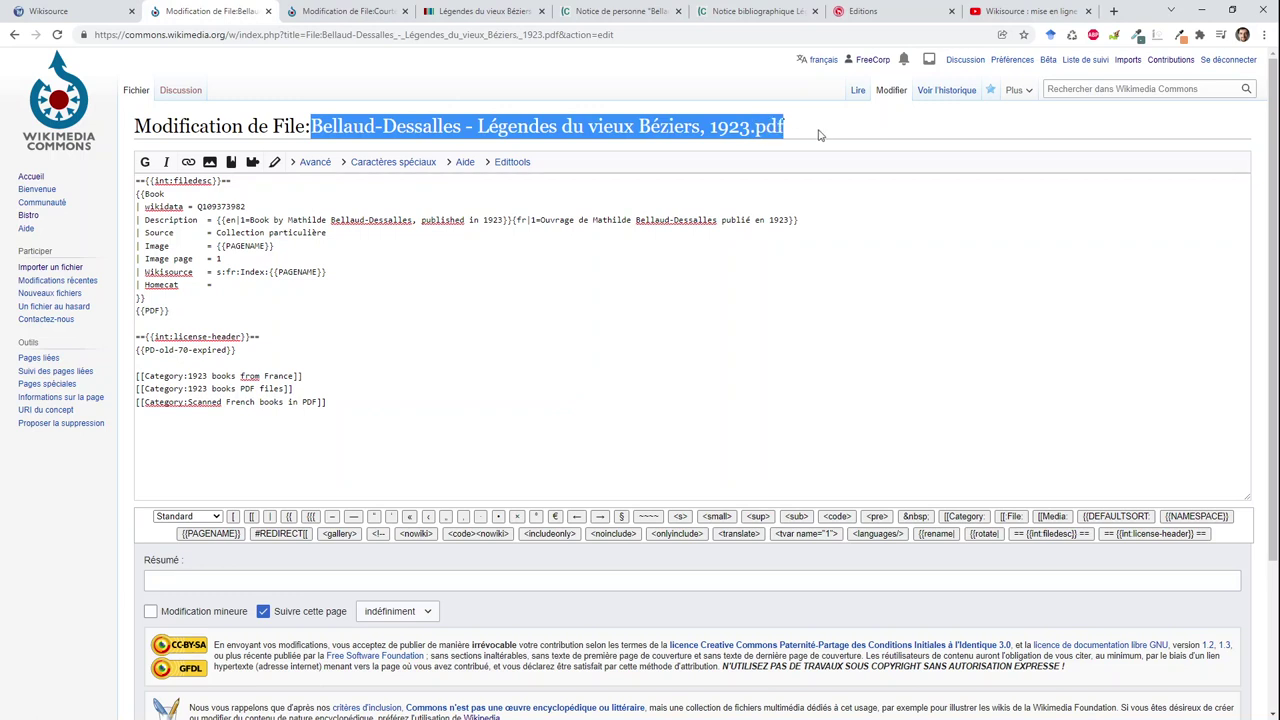
pyautogui.hotkey('ctrl', 'c')
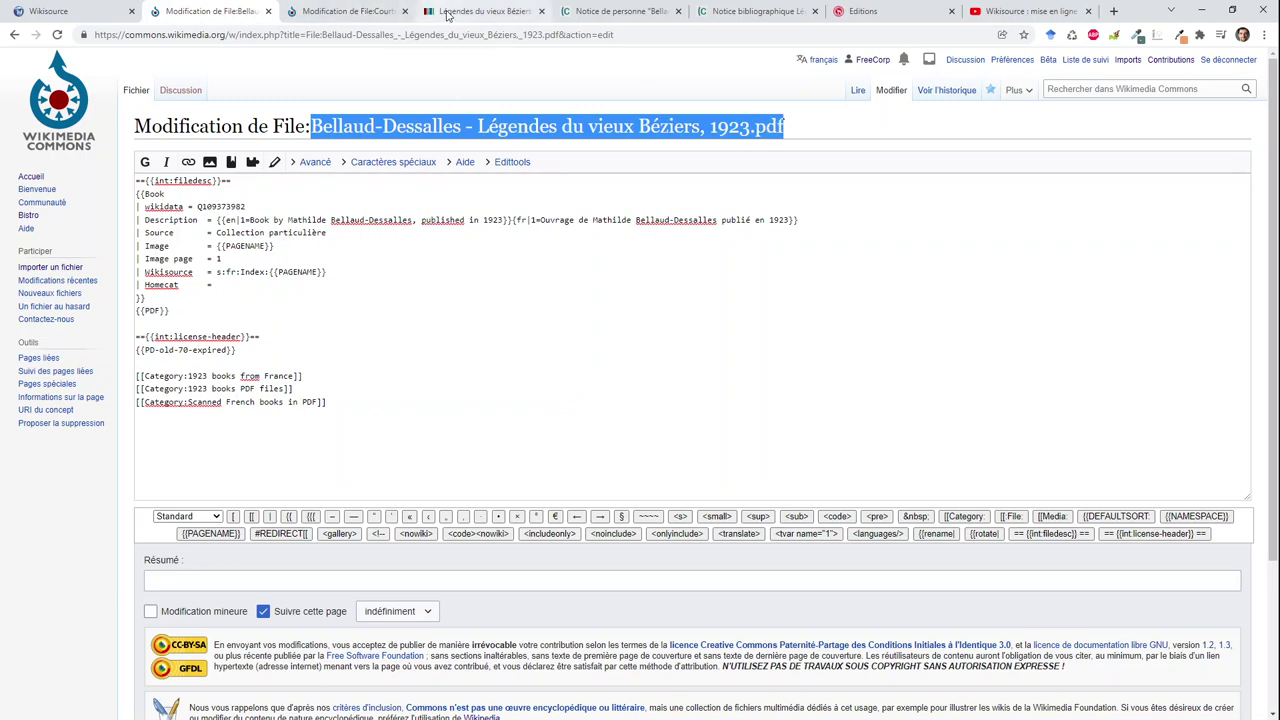
pyautogui.click(478, 11)
pyautogui.hotkey('ctrl', 'v')
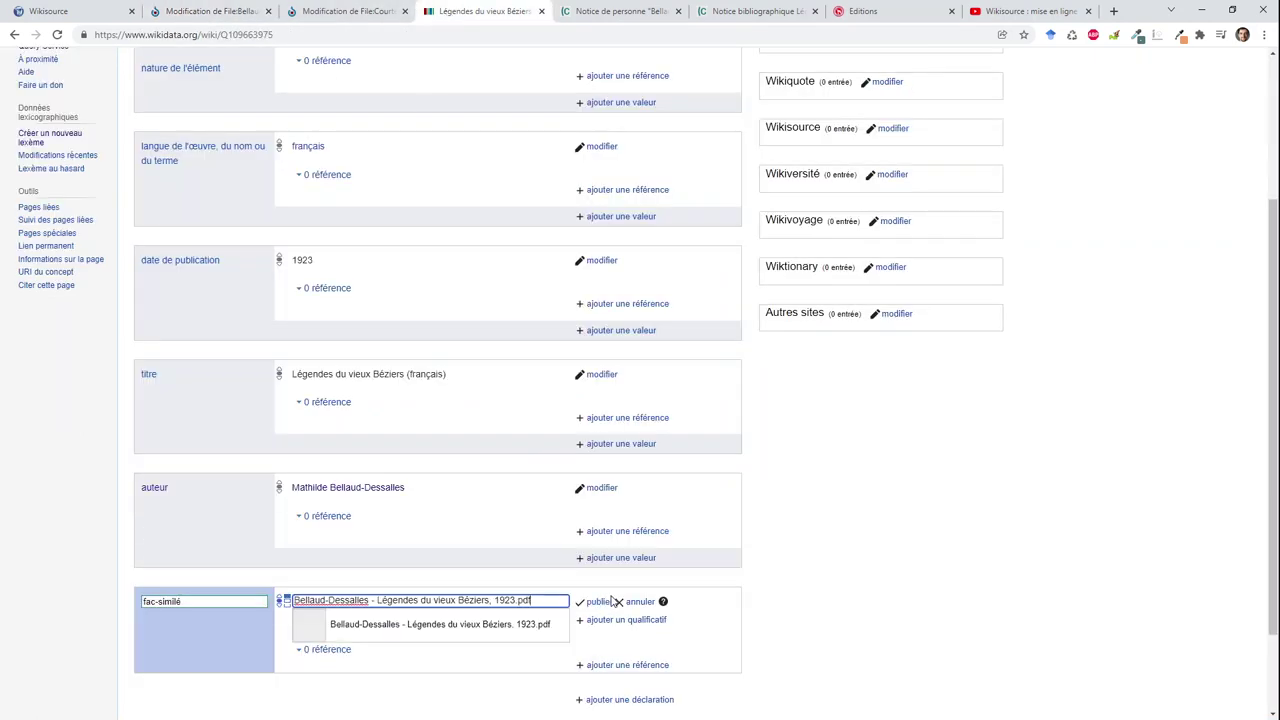
pyautogui.click(597, 602)
pyautogui.click(597, 602)
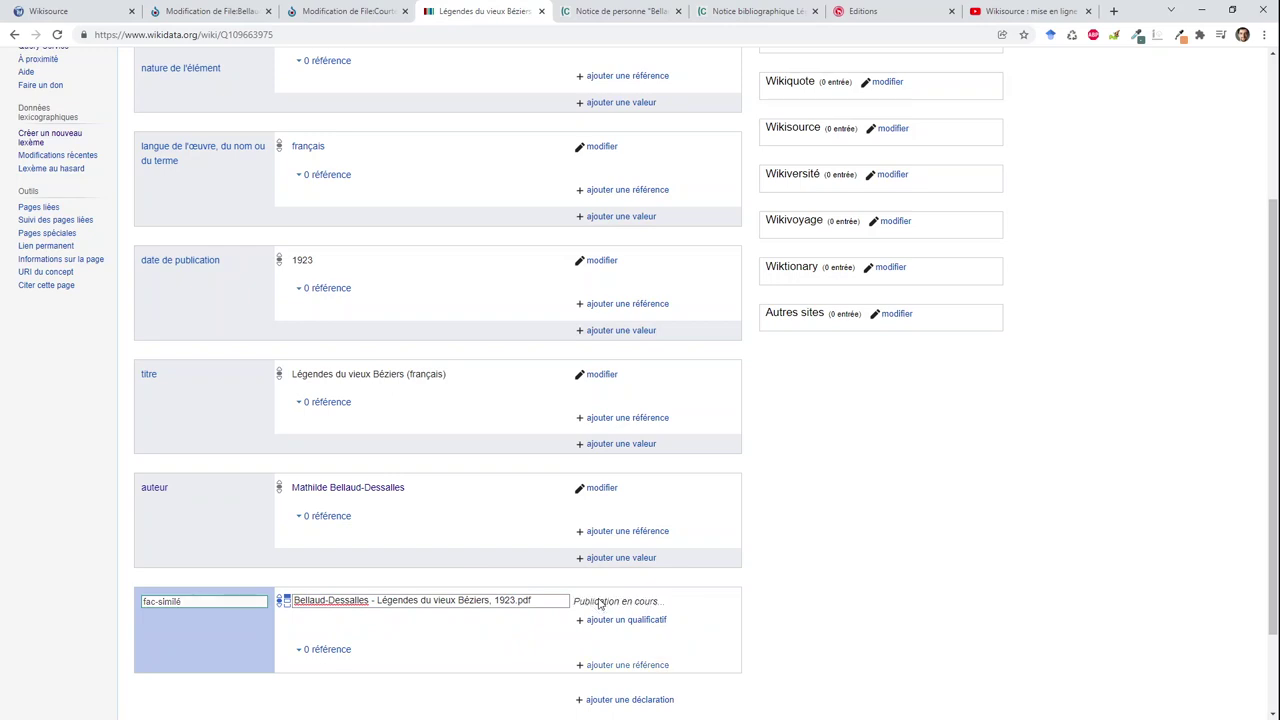
# Start a new statement below the facsimile and choose "identifiant Bibliothèque nationale de France" as its property.
pyautogui.scroll(-1, 724, 592)
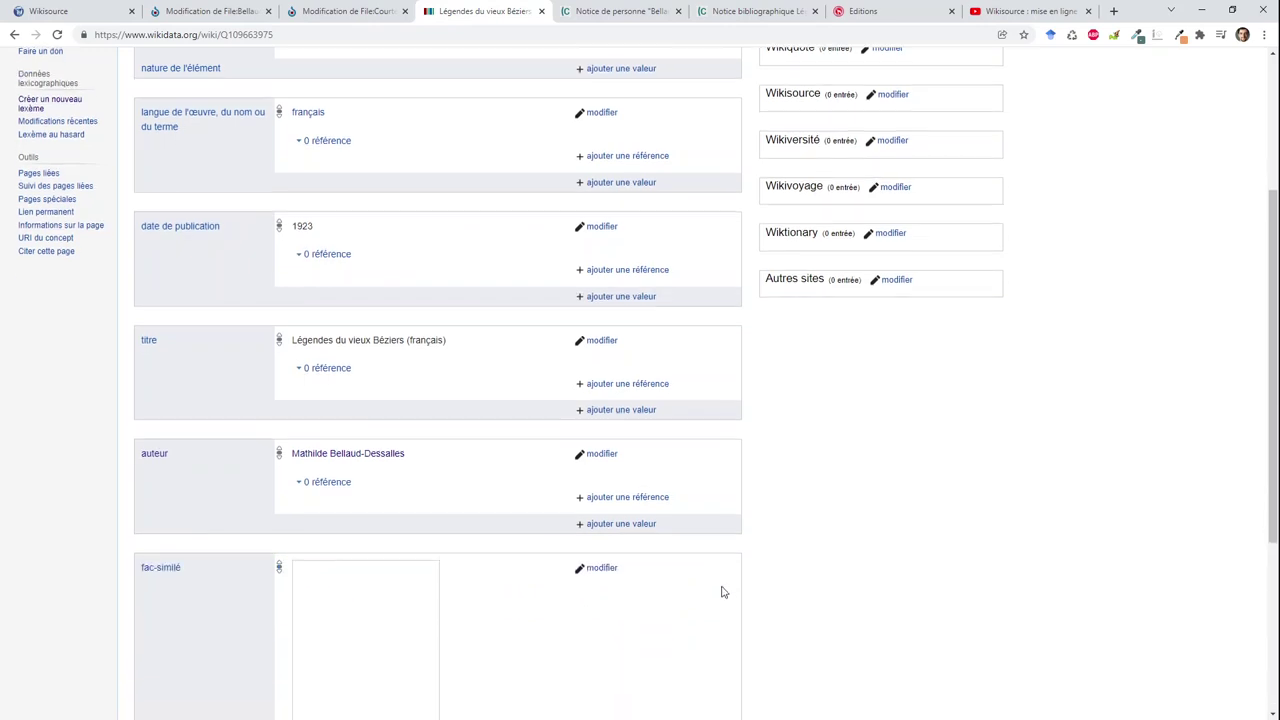
pyautogui.scroll(-3, 724, 592)
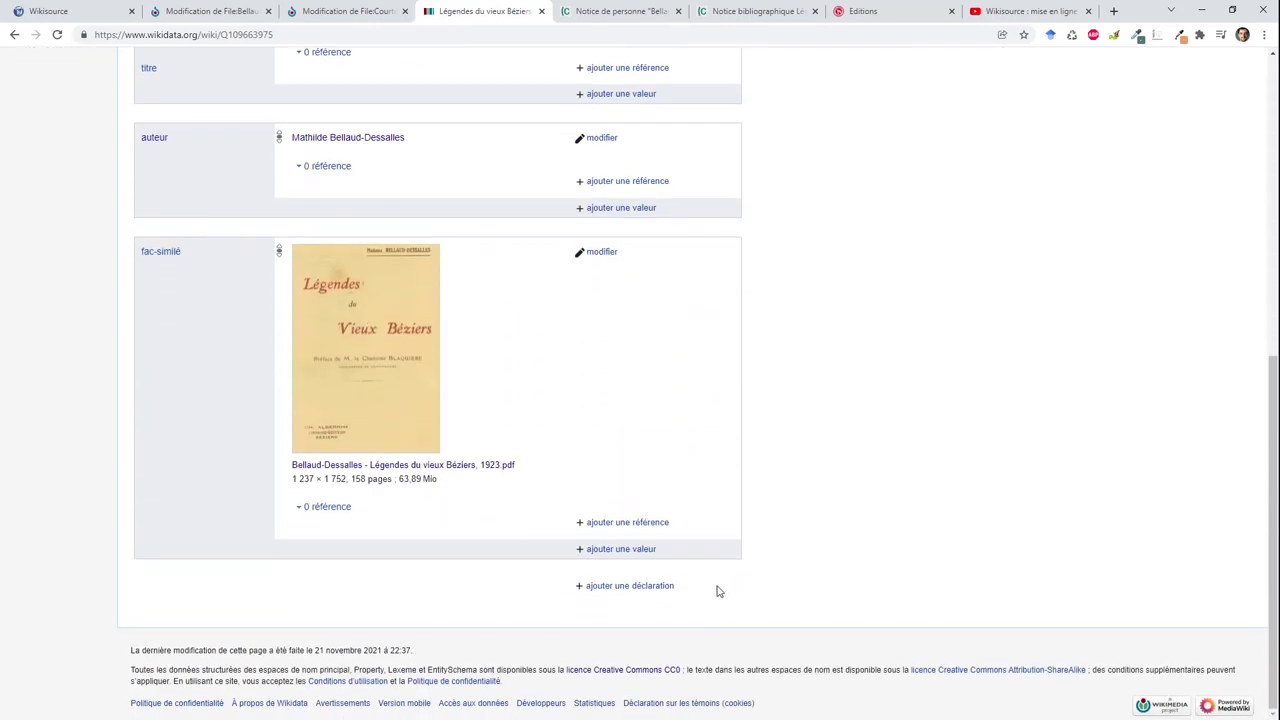
pyautogui.click(660, 588)
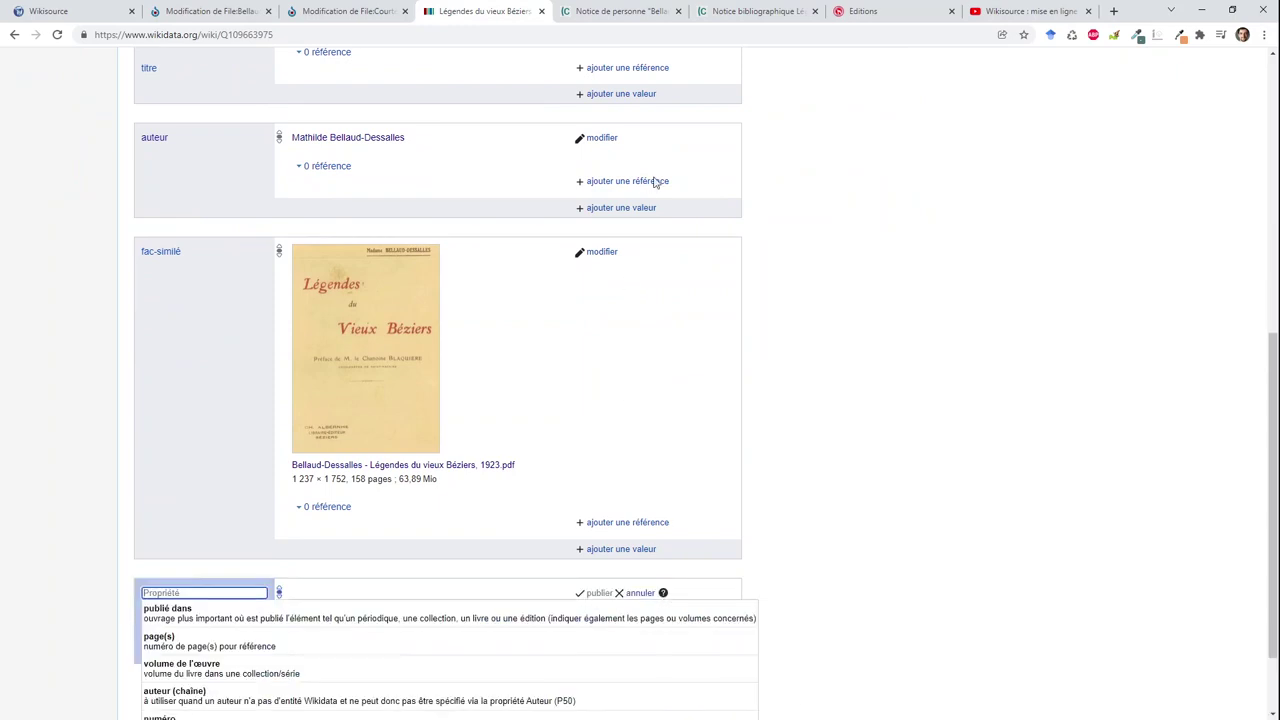
pyautogui.write('bliothèque national')
pyautogui.click(400, 617)
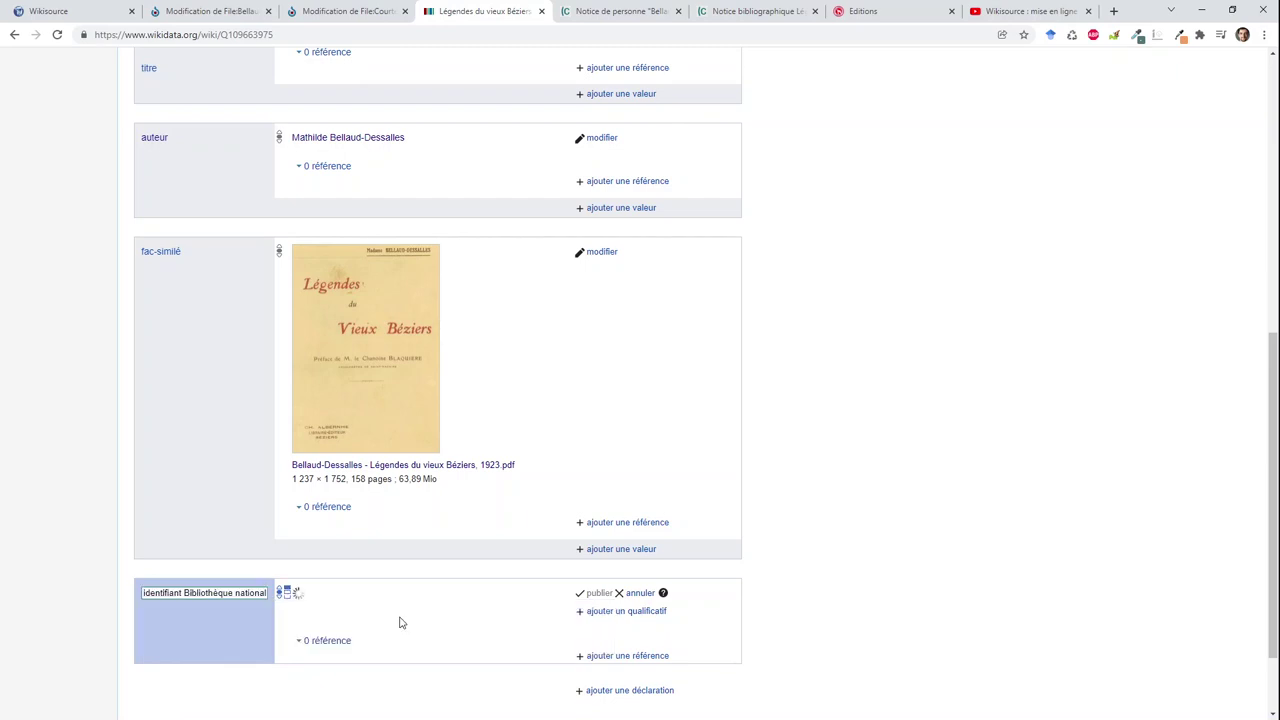
# Copy the identifier 31789069h from the BnF catalogue record's address into the new statement and publish it.
pyautogui.click(703, 15)
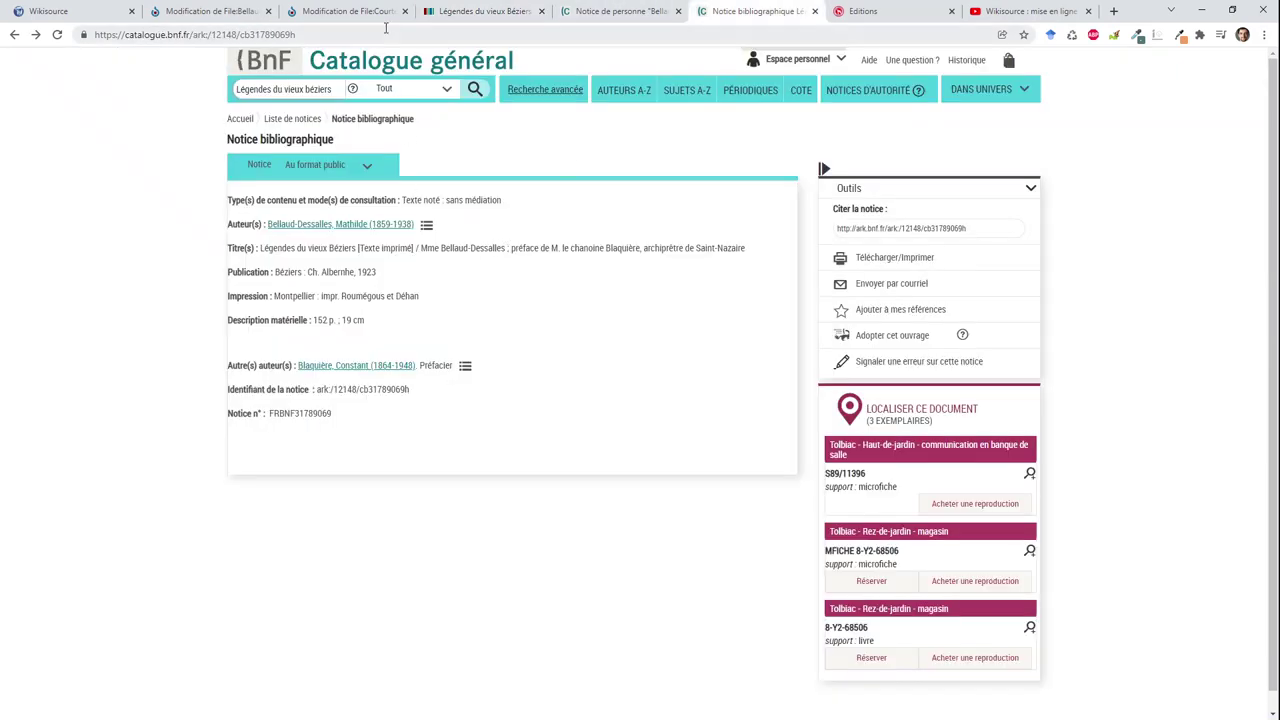
pyautogui.moveTo(251, 34); pyautogui.dragTo(365, 35)
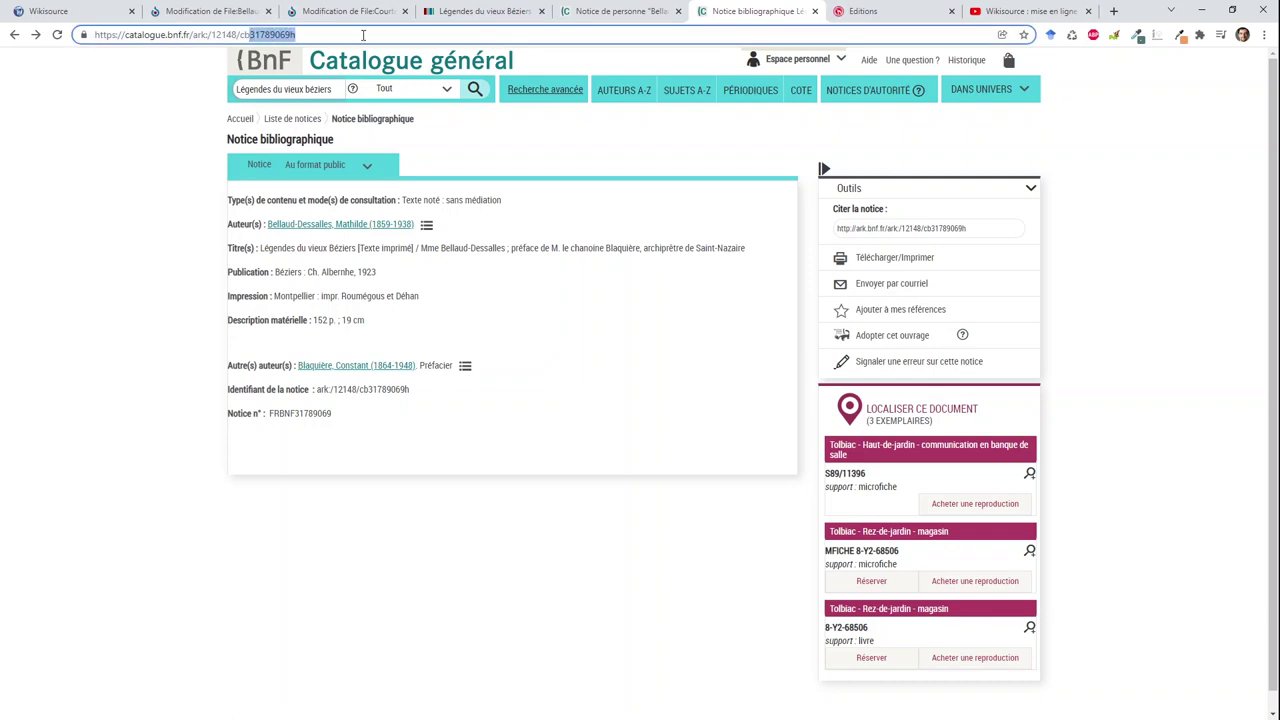
pyautogui.press('BackSpace')
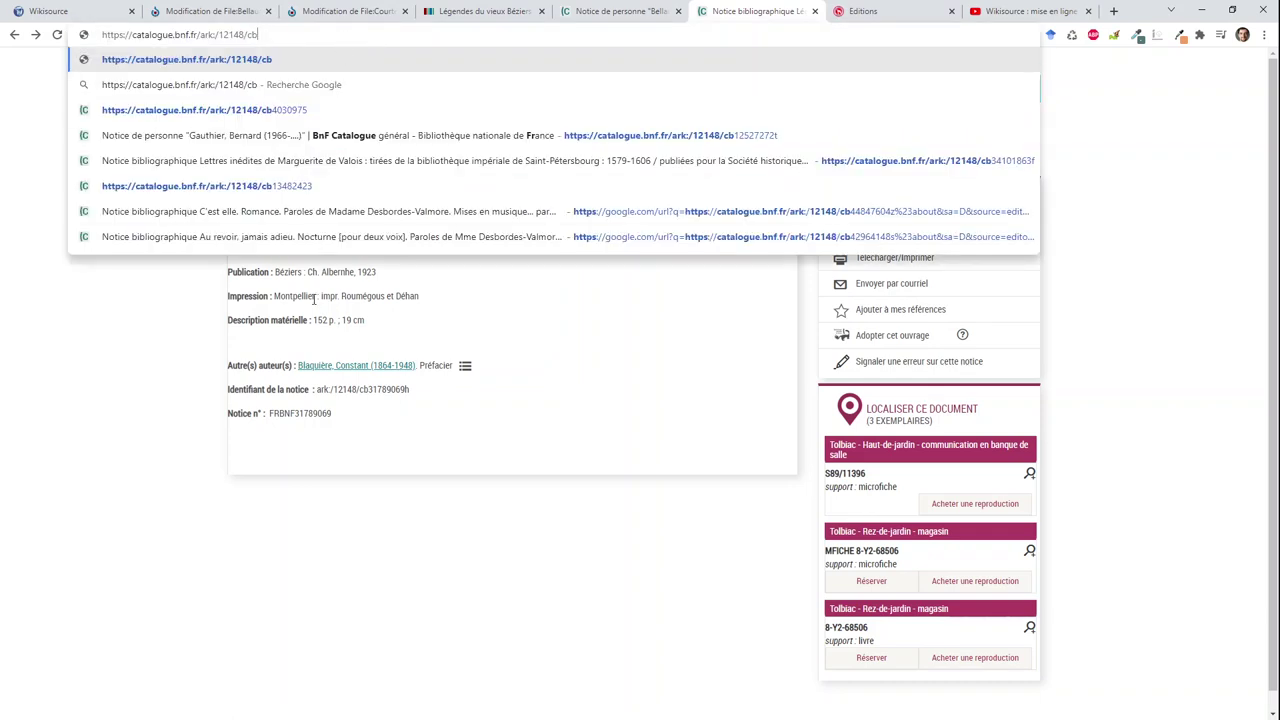
pyautogui.click(312, 292)
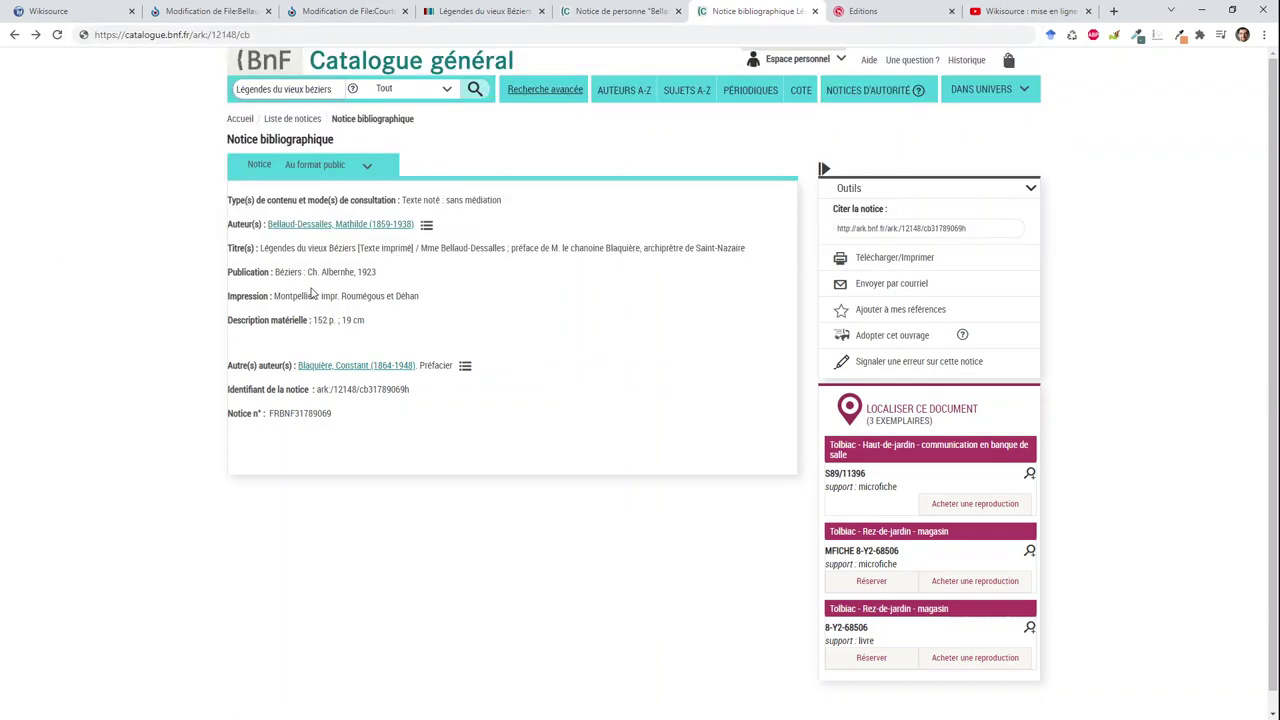
pyautogui.click(492, 14)
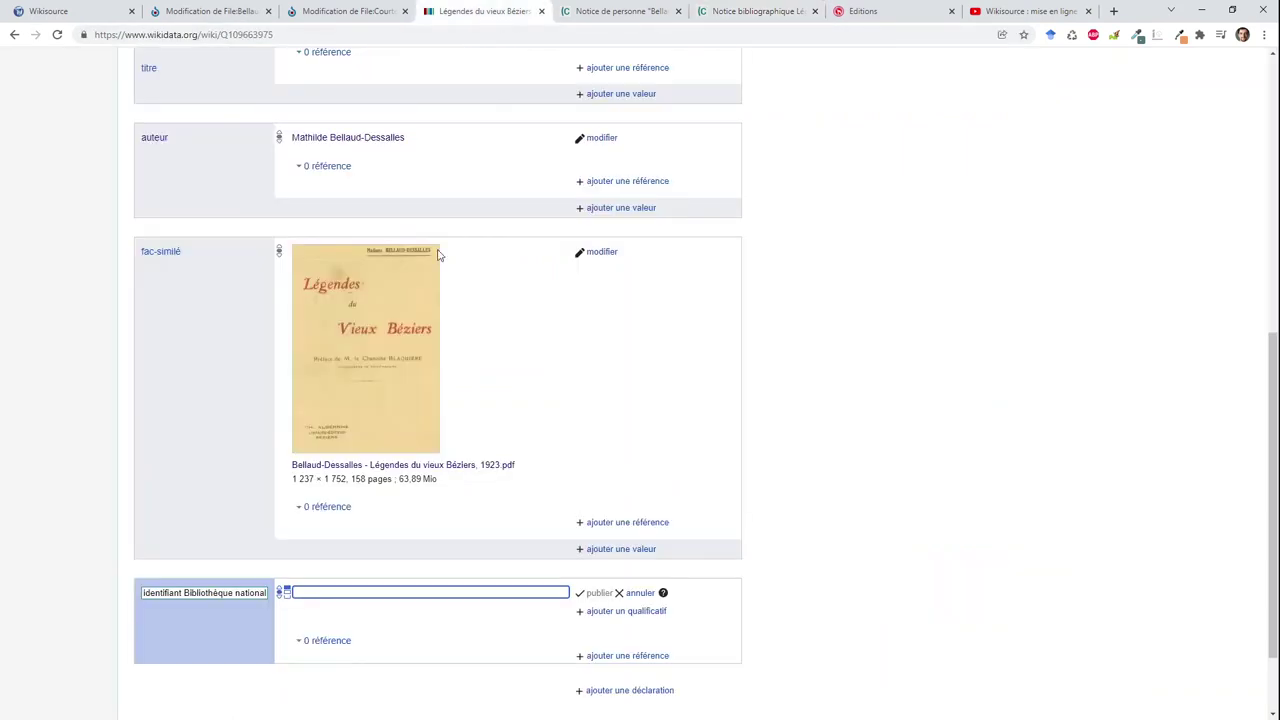
pyautogui.hotkey('ctrl', 'v')
pyautogui.click(598, 594)
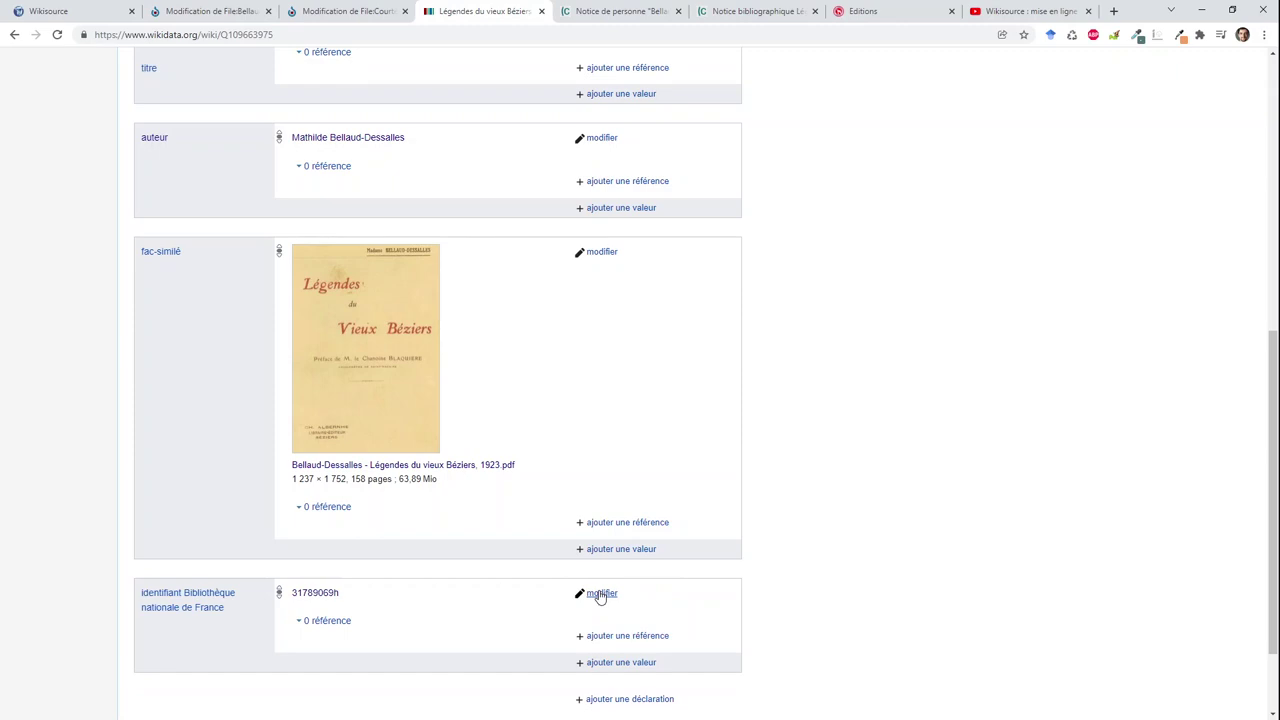
# Start a Wikisource sitelink on the edition item and choose French (fr) as its language.
pyautogui.scroll(-2, 540, 605)
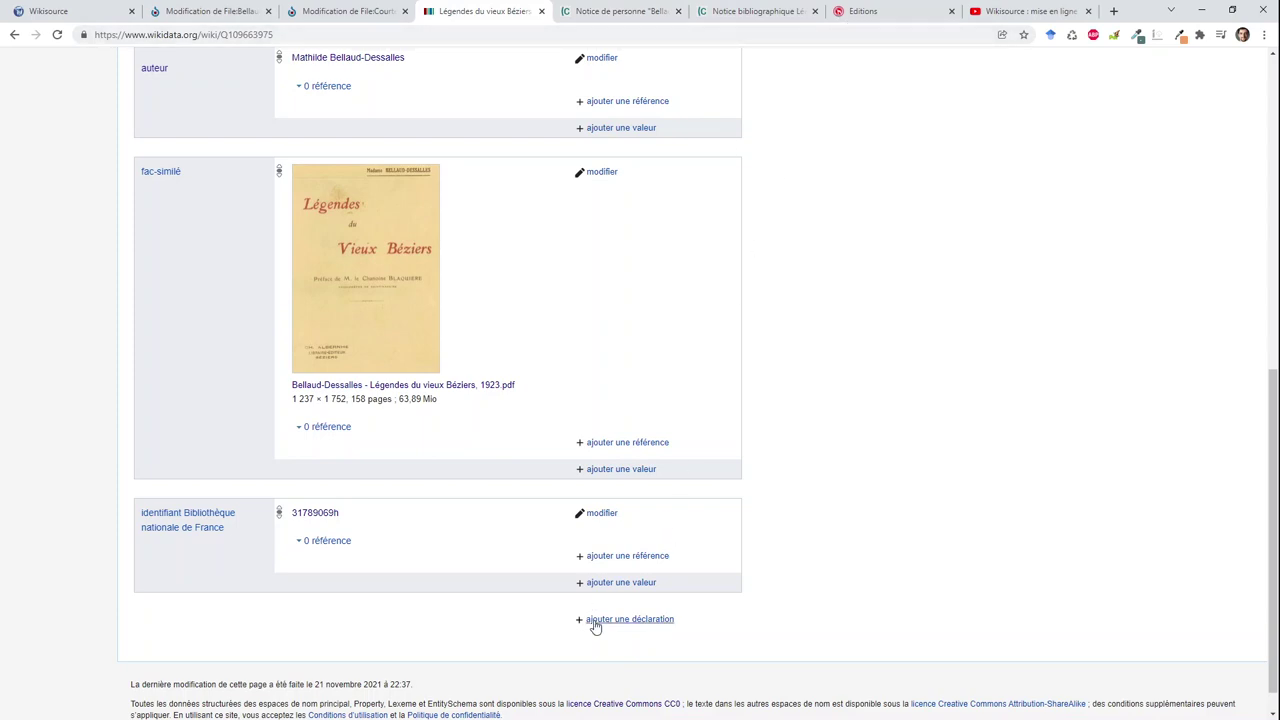
pyautogui.scroll(6, 640, 608)
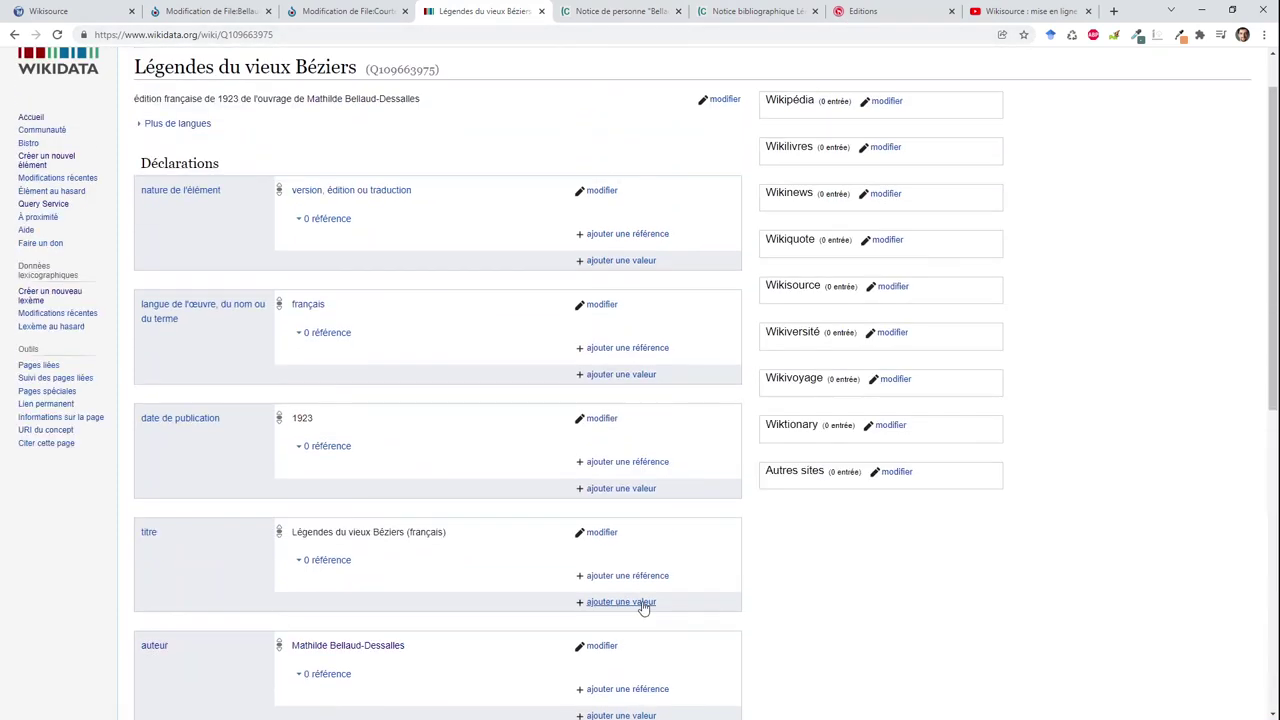
pyautogui.scroll(-6, 643, 608)
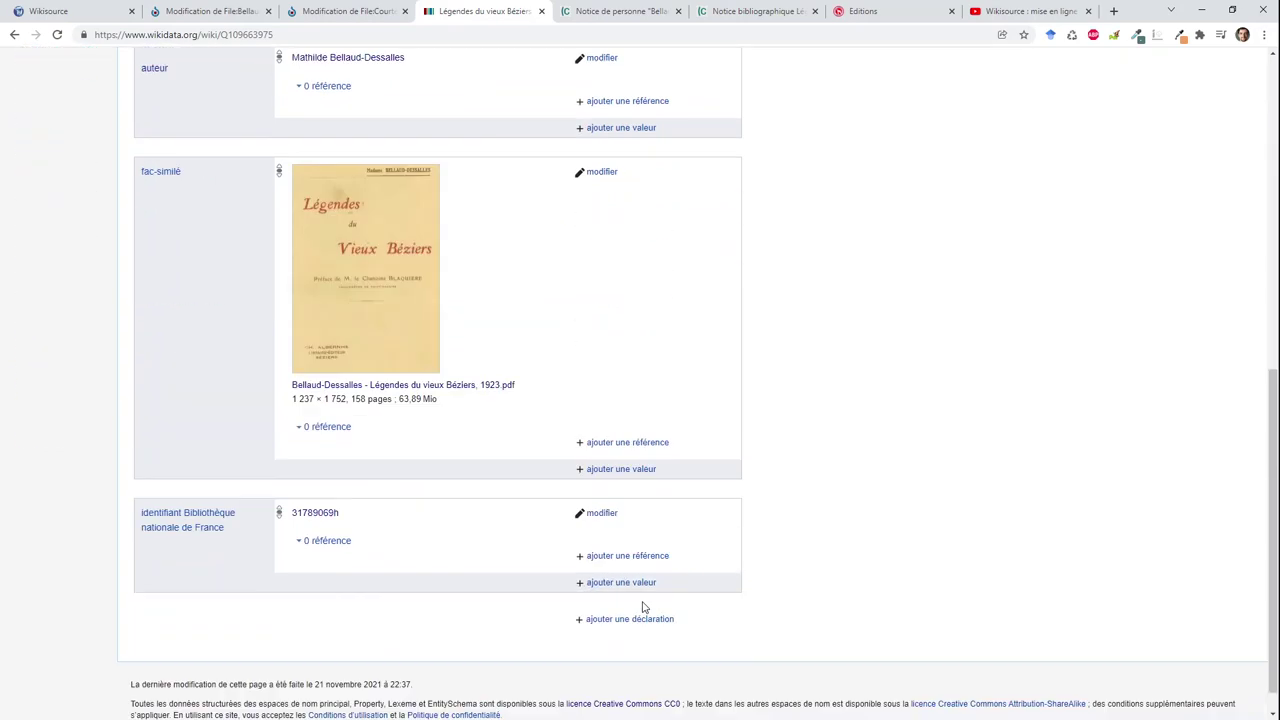
pyautogui.scroll(6, 643, 608)
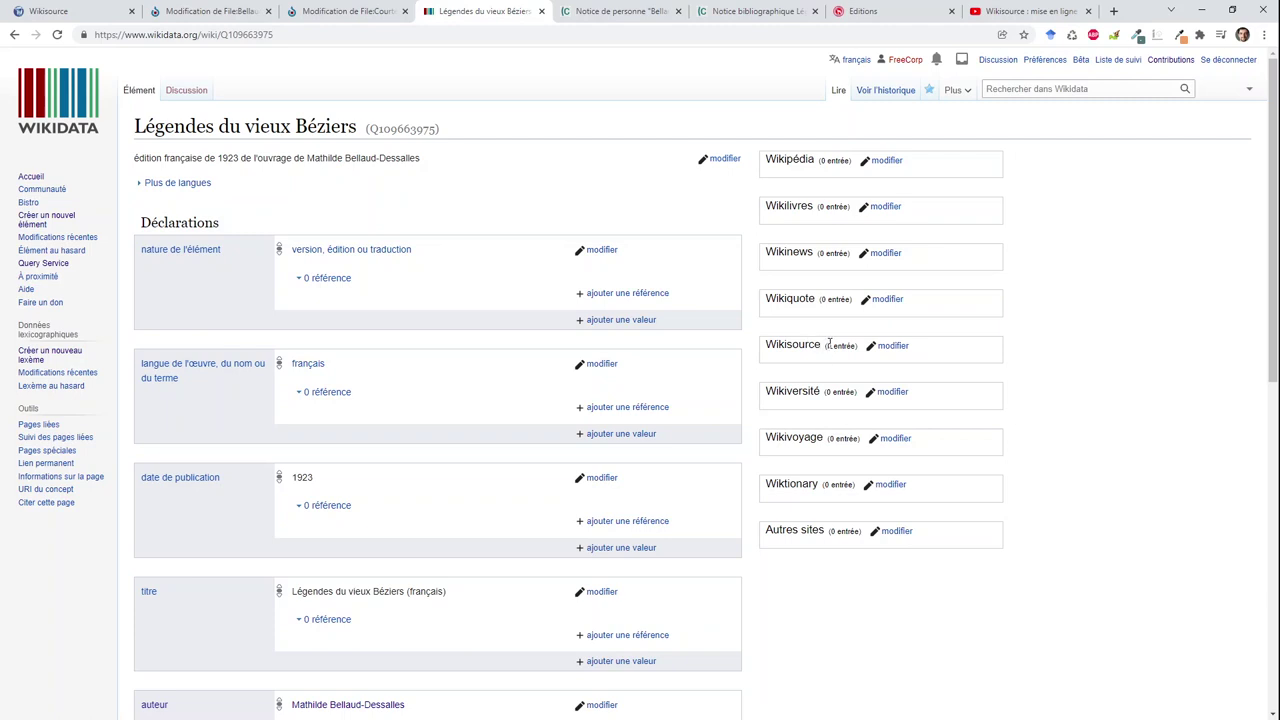
pyautogui.moveTo(829, 343); pyautogui.dragTo(884, 347)
pyautogui.click(884, 347)
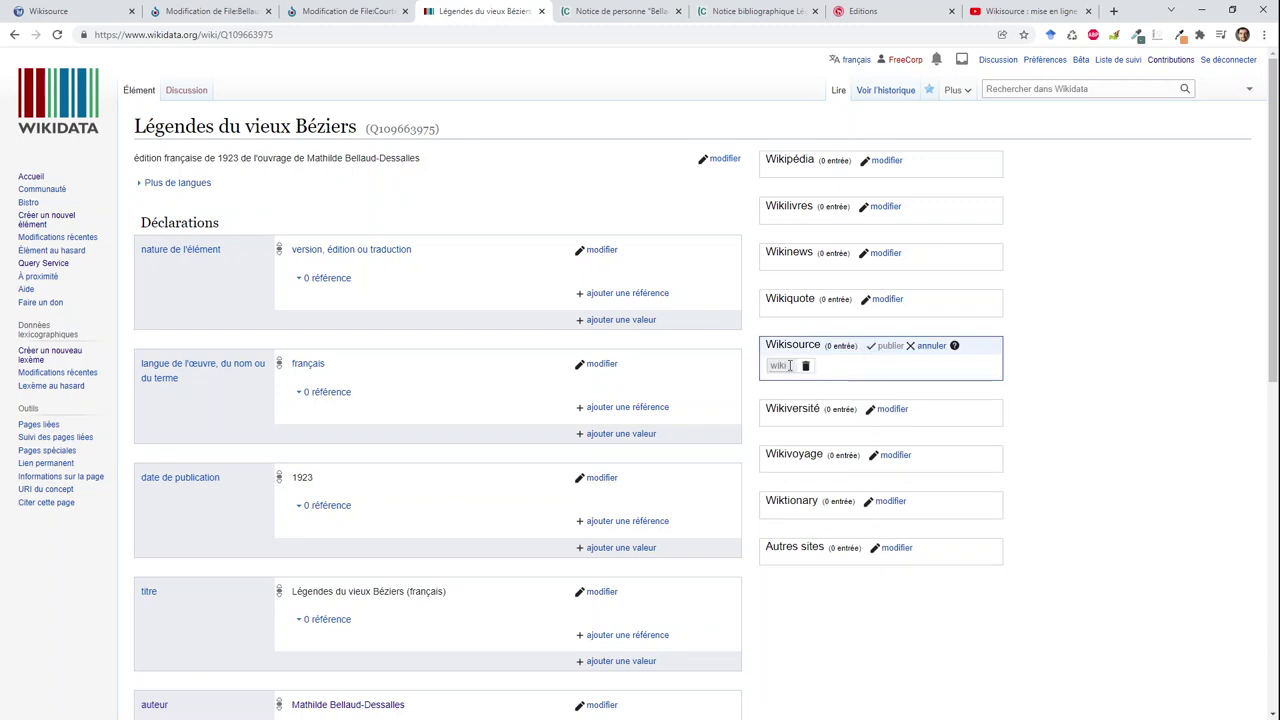
pyautogui.write('fr')
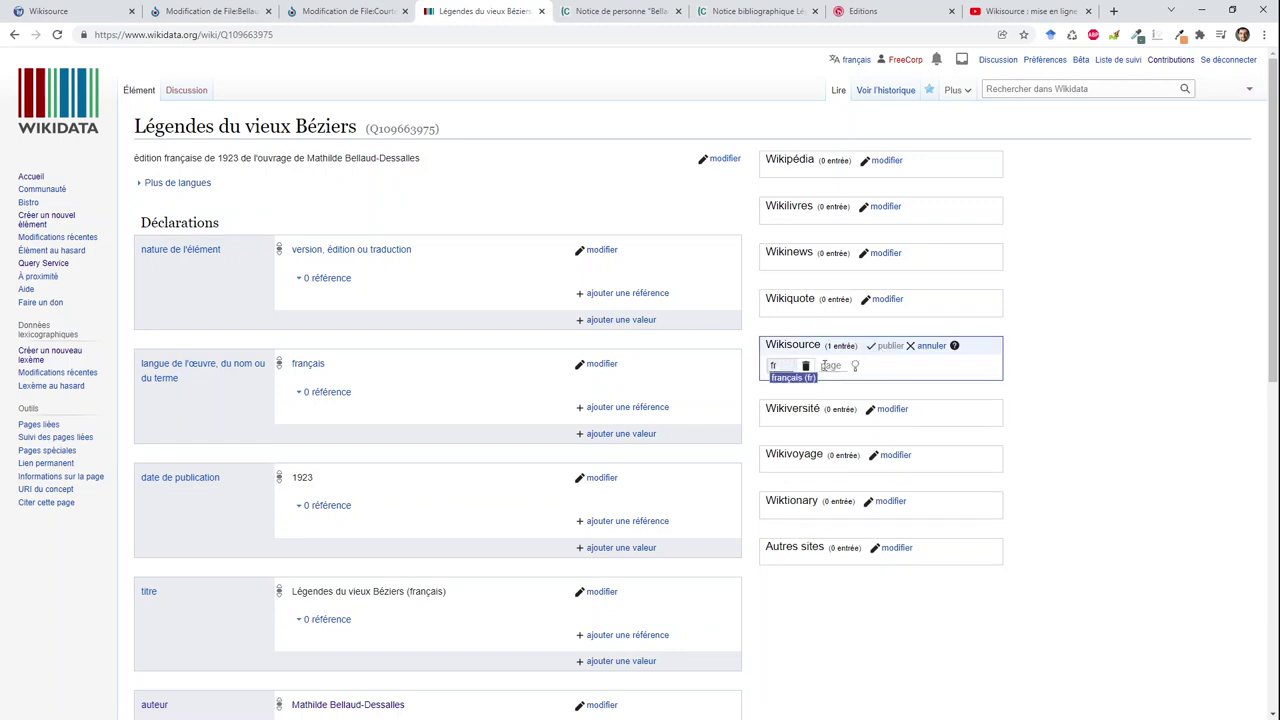
pyautogui.click(810, 379)
pyautogui.click(826, 369)
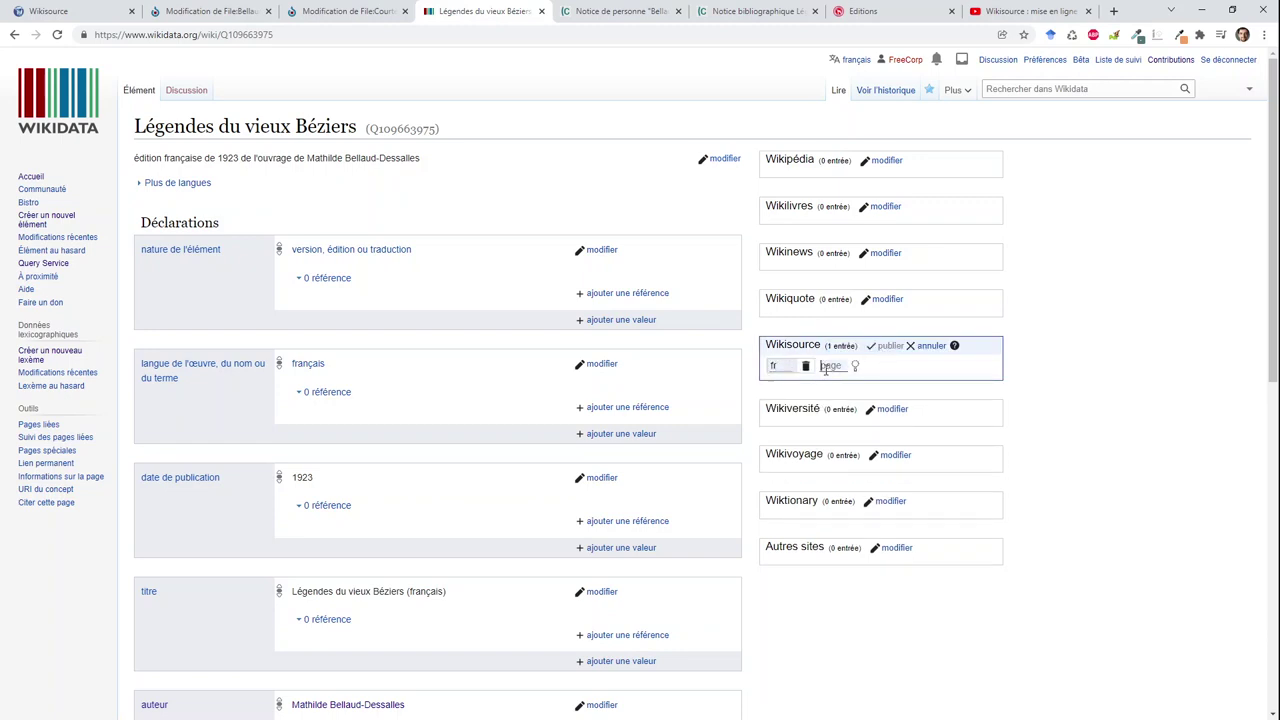
# Enter "Légendes du vieux Béziers" as the page title of the French Wikisource sitelink.
pyautogui.write('Légendes du vieuw')
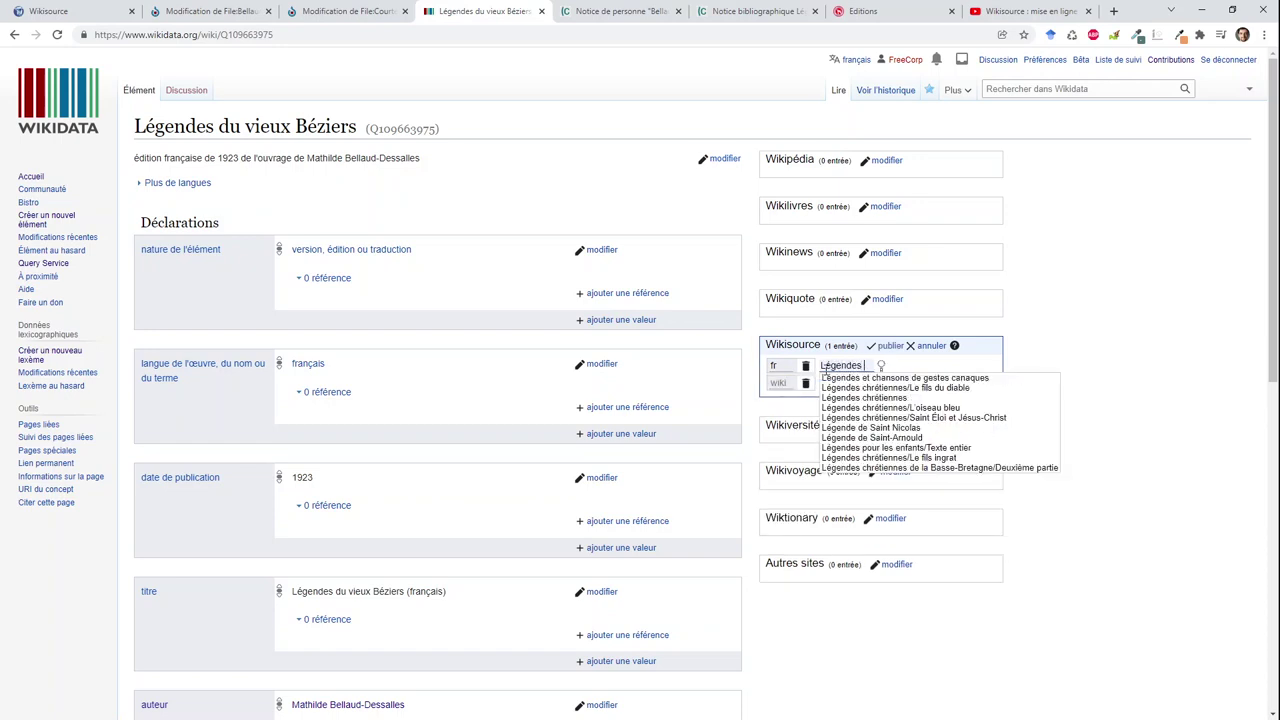
pyautogui.press('BackSpace')
pyautogui.press('BackSpace')
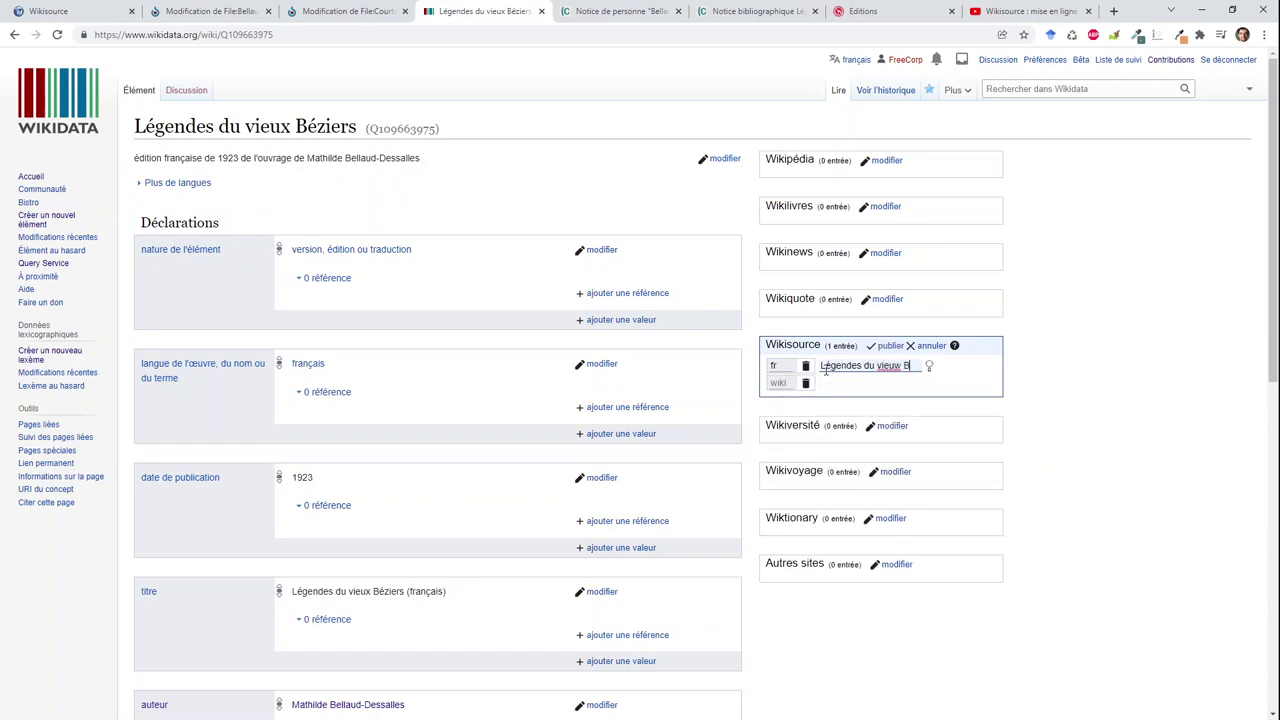
pyautogui.write('uxBé')
pyautogui.press('BackSpace')
pyautogui.press('BackSpace')
pyautogui.write('Béziers')
# Assign the "texte non corrigé (Wikisource)" badge to the French Wikisource sitelink.
pyautogui.click(955, 368)
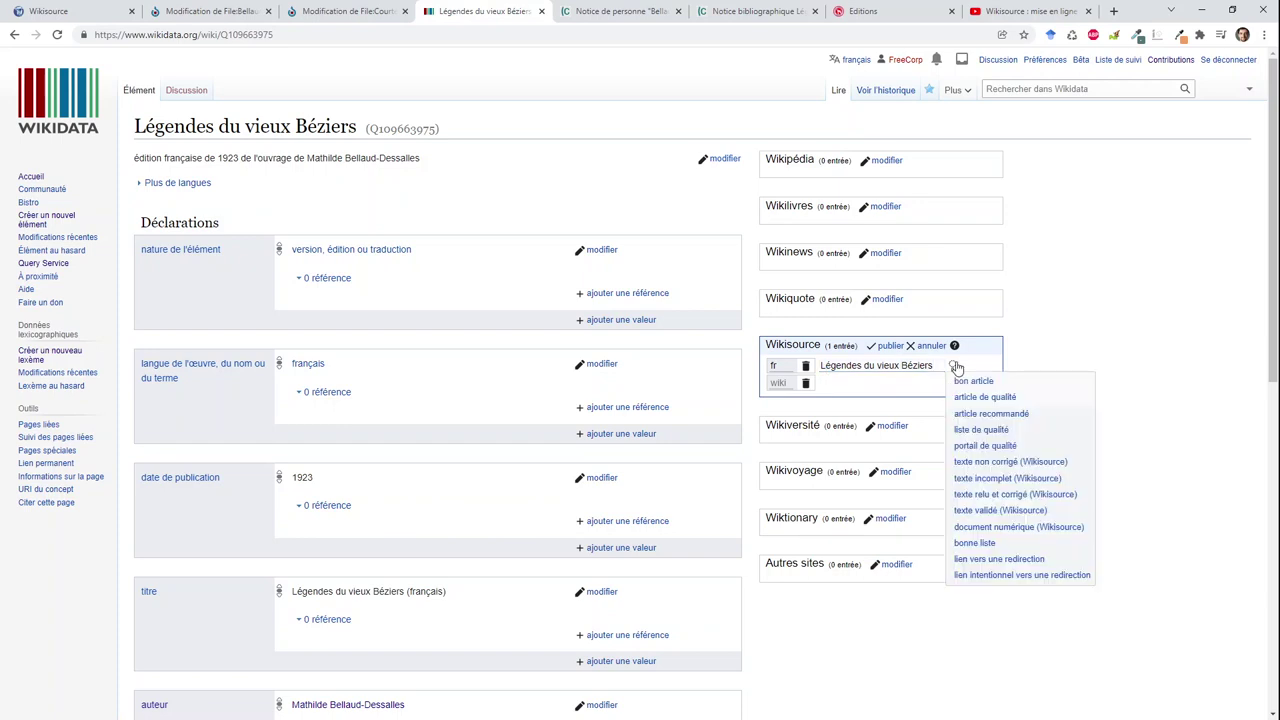
pyautogui.click(975, 464)
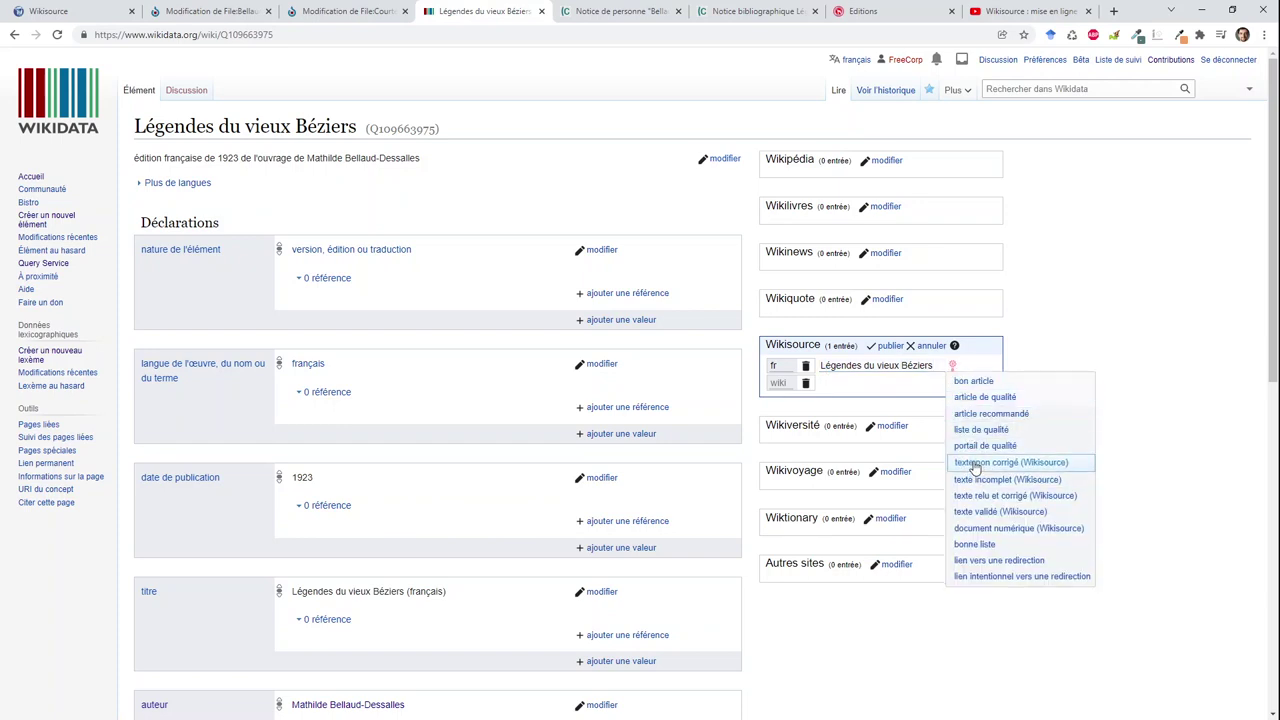
pyautogui.click(918, 404)
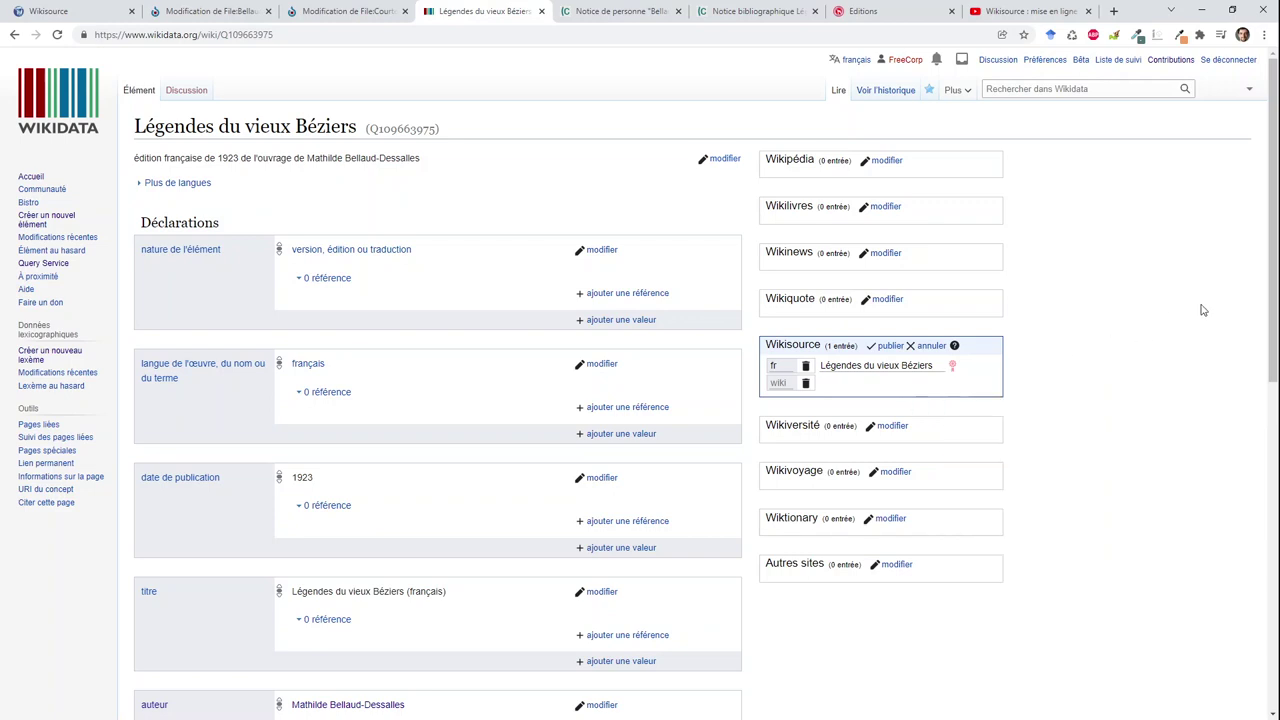
# Copy the edition item's identifier Q109663975 into the wikidata parameter of the Book template on the Bellaud-Dessalles file's Commons edit page.
pyautogui.moveTo(1272, 300); pyautogui.dragTo(1274, 655)
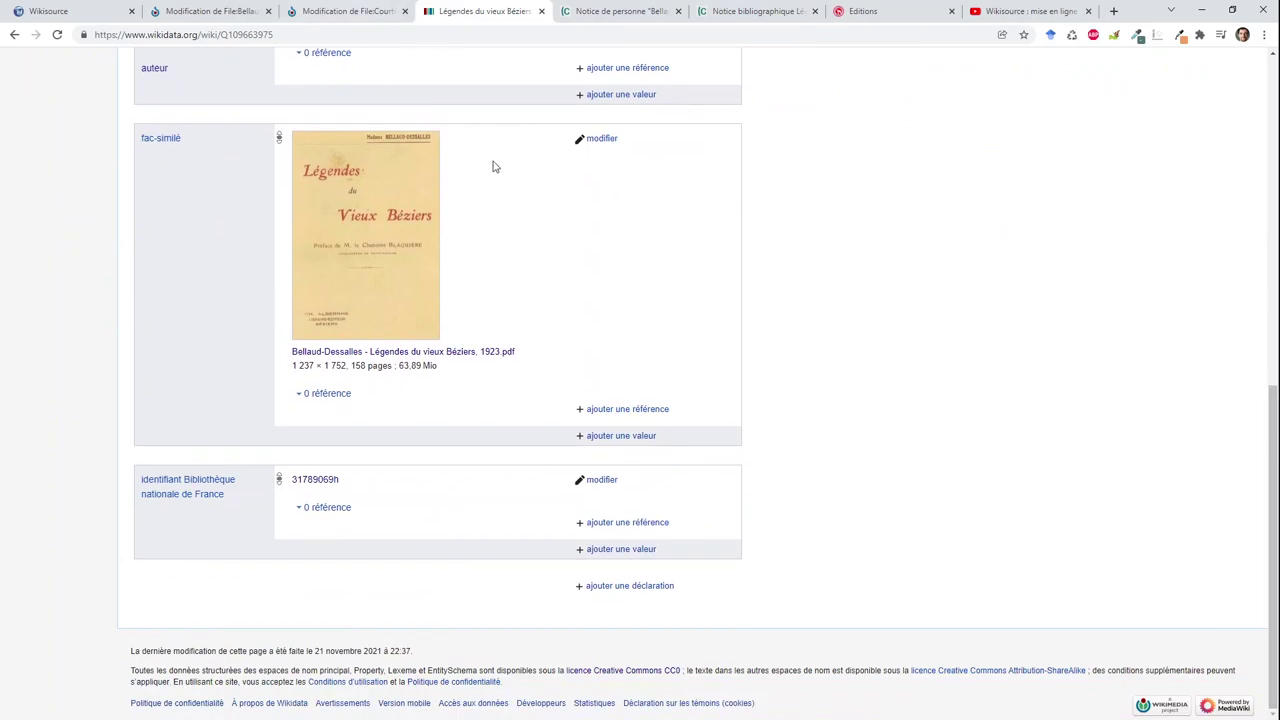
pyautogui.press('Home')
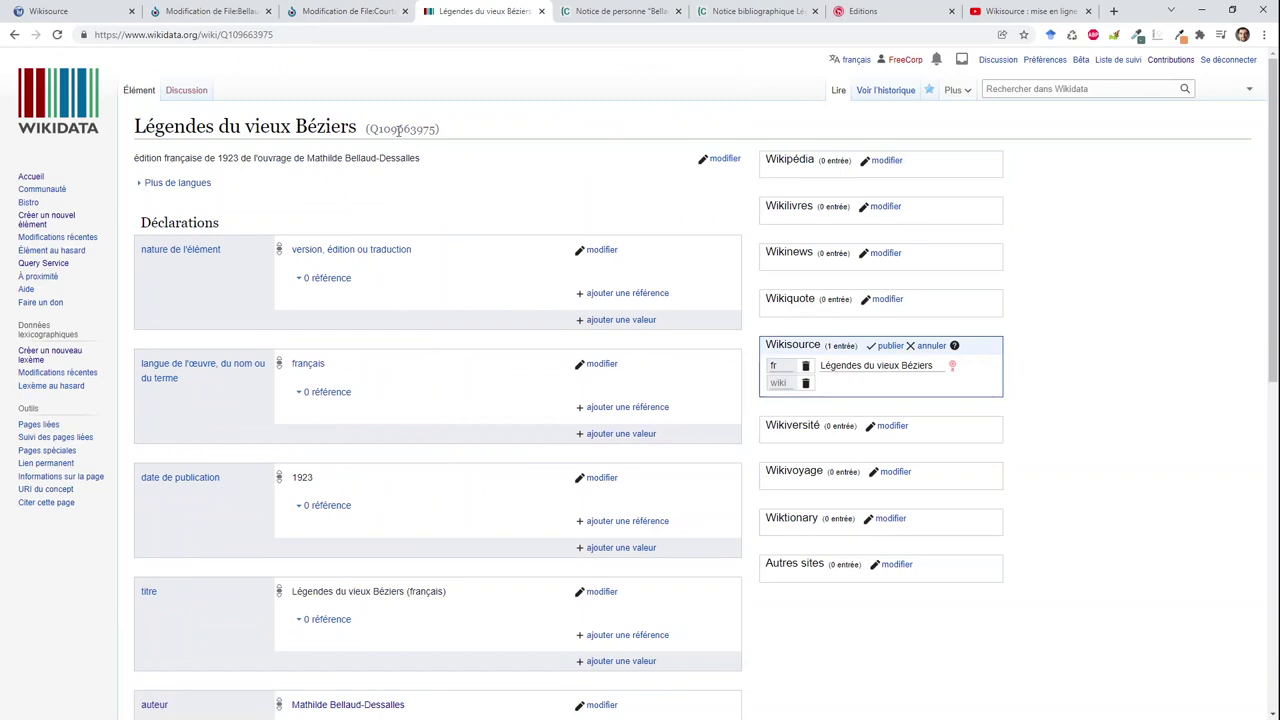
pyautogui.doubleClick(398, 130)
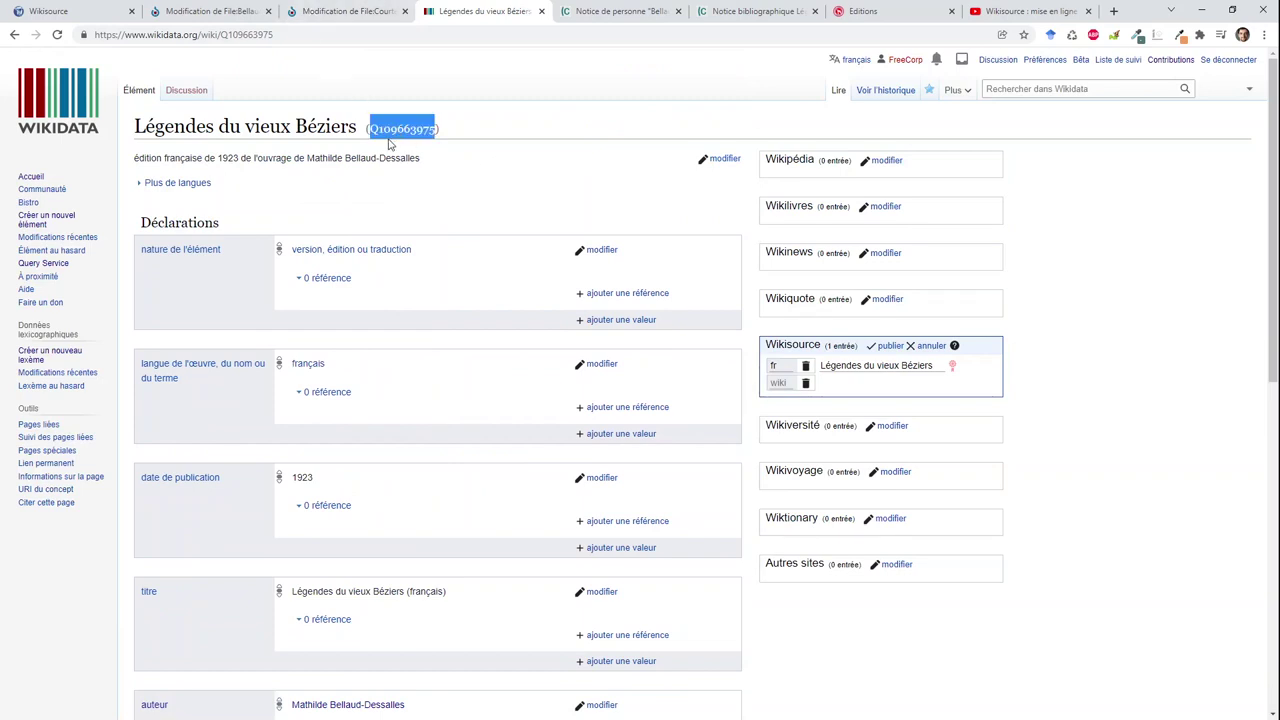
pyautogui.click(330, 14)
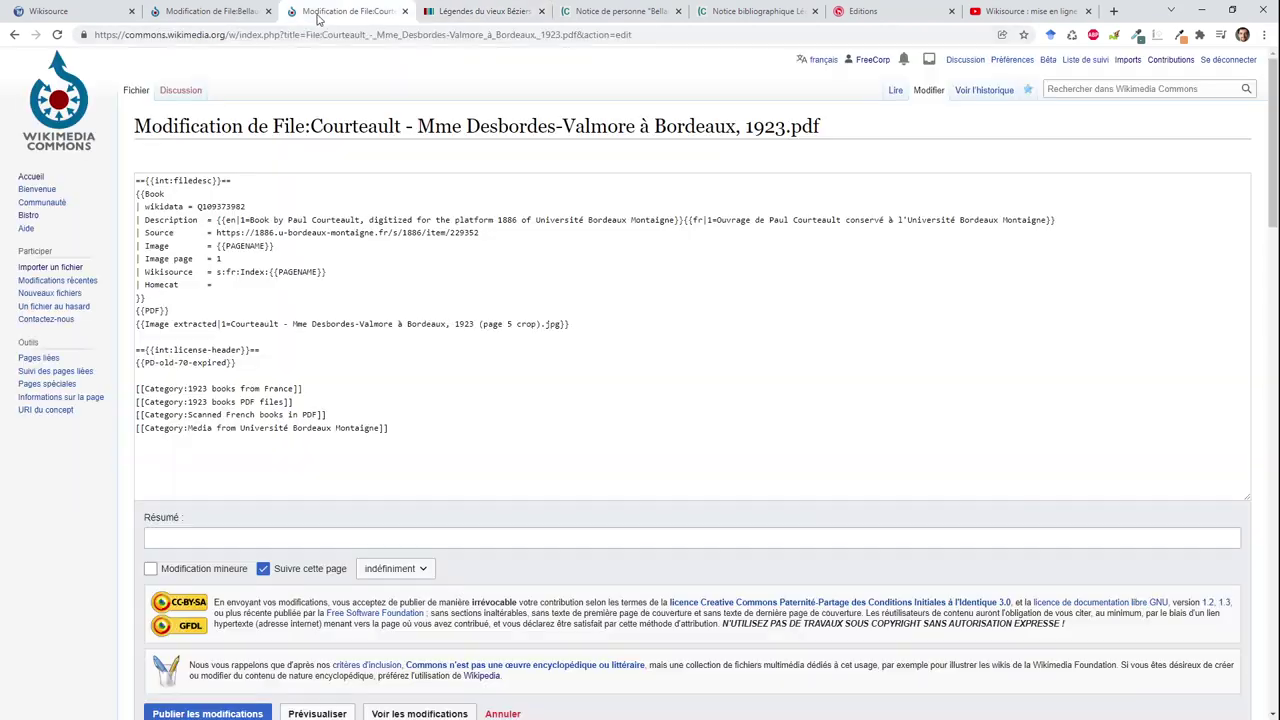
pyautogui.click(232, 14)
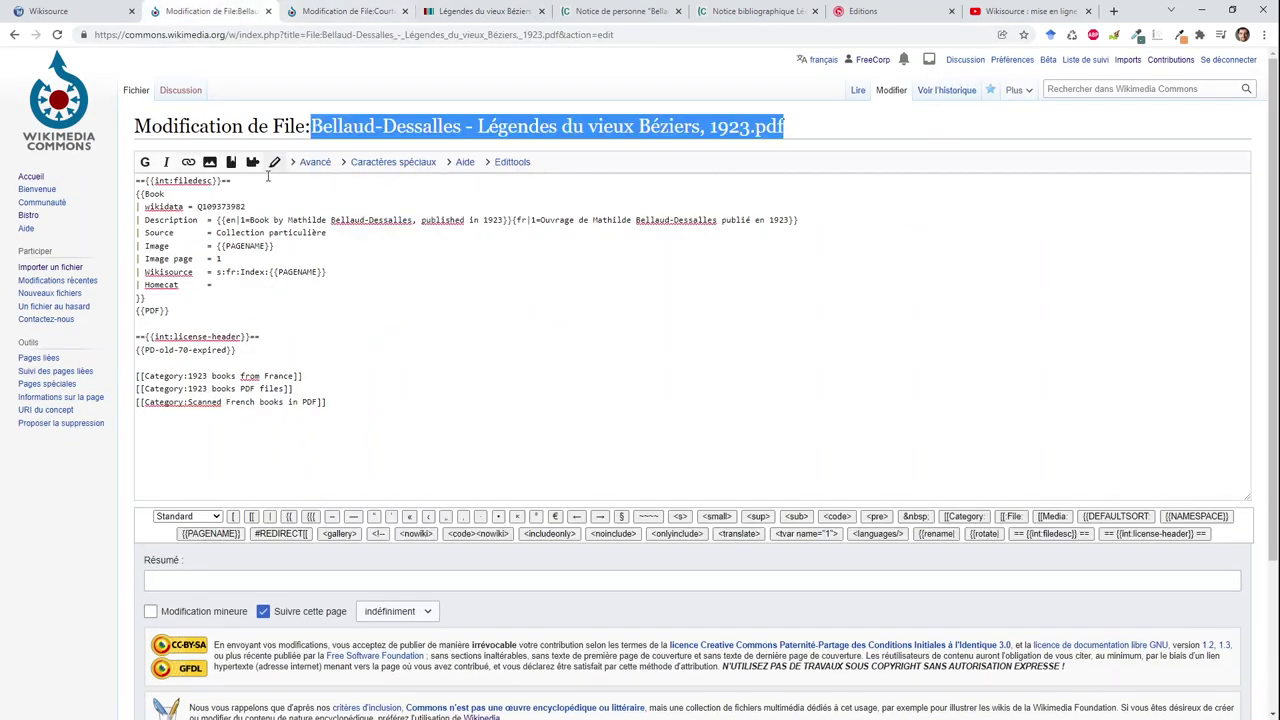
pyautogui.click(264, 255)
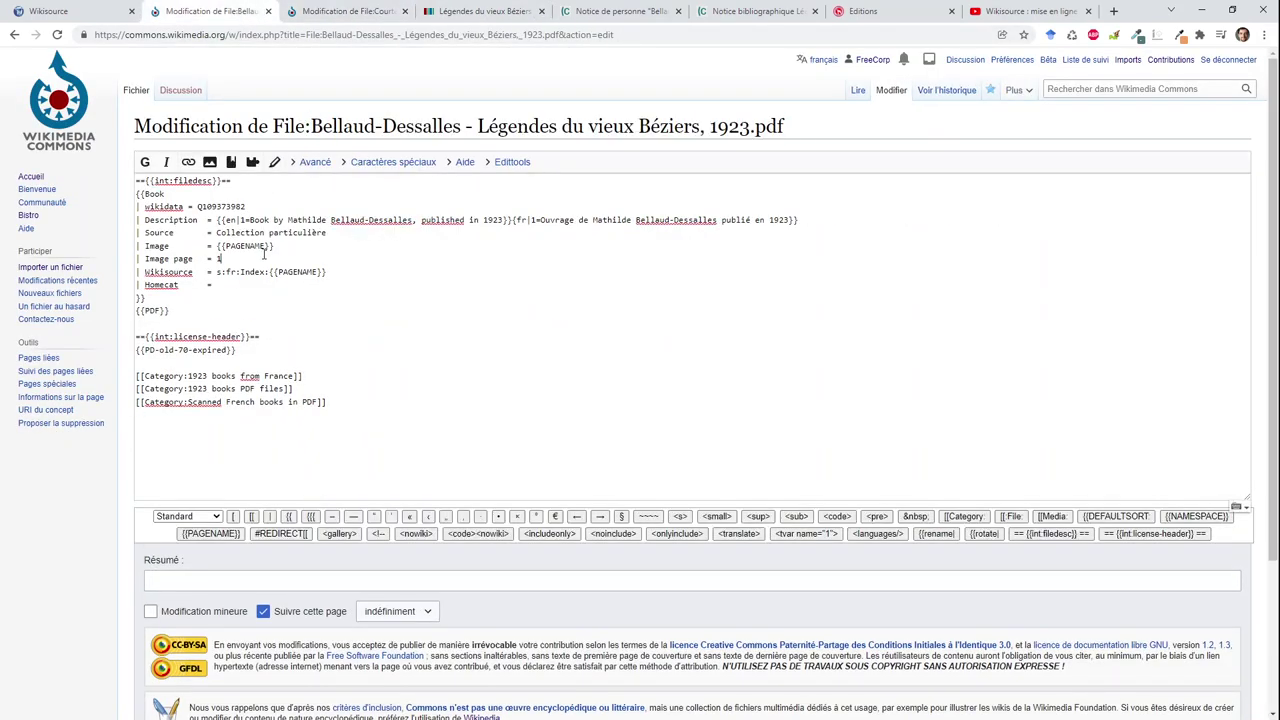
pyautogui.doubleClick(219, 206)
pyautogui.write('Q109463975')
# Publish the changes to the Commons file page and review the rendered book description.
pyautogui.scroll(-3, 338, 422)
pyautogui.scroll(1, 354, 419)
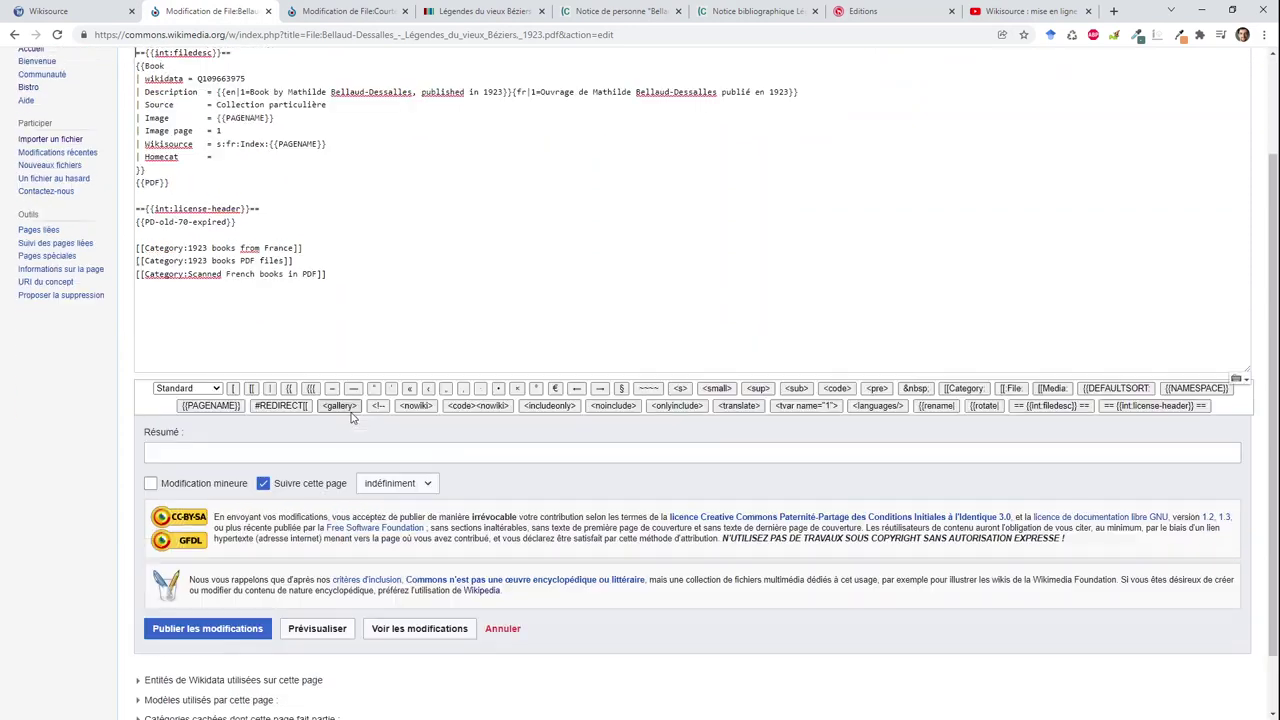
pyautogui.scroll(2, 363, 288)
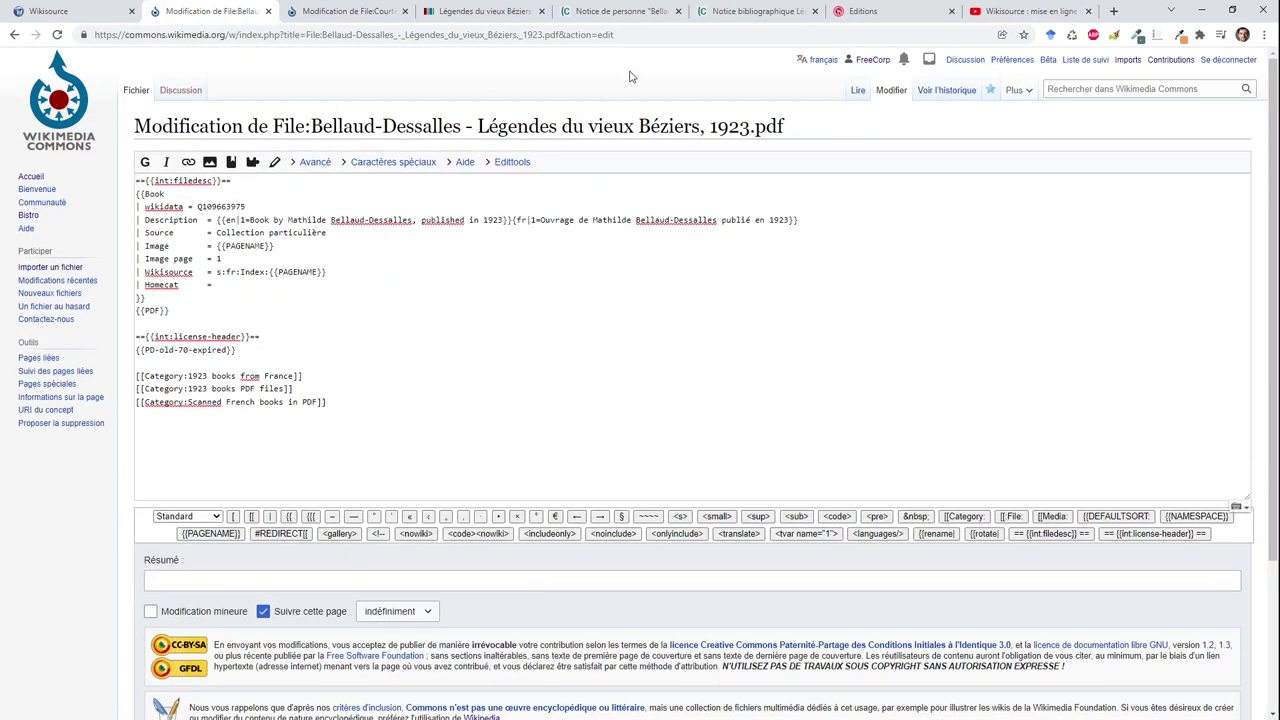
pyautogui.scroll(-2, 609, 123)
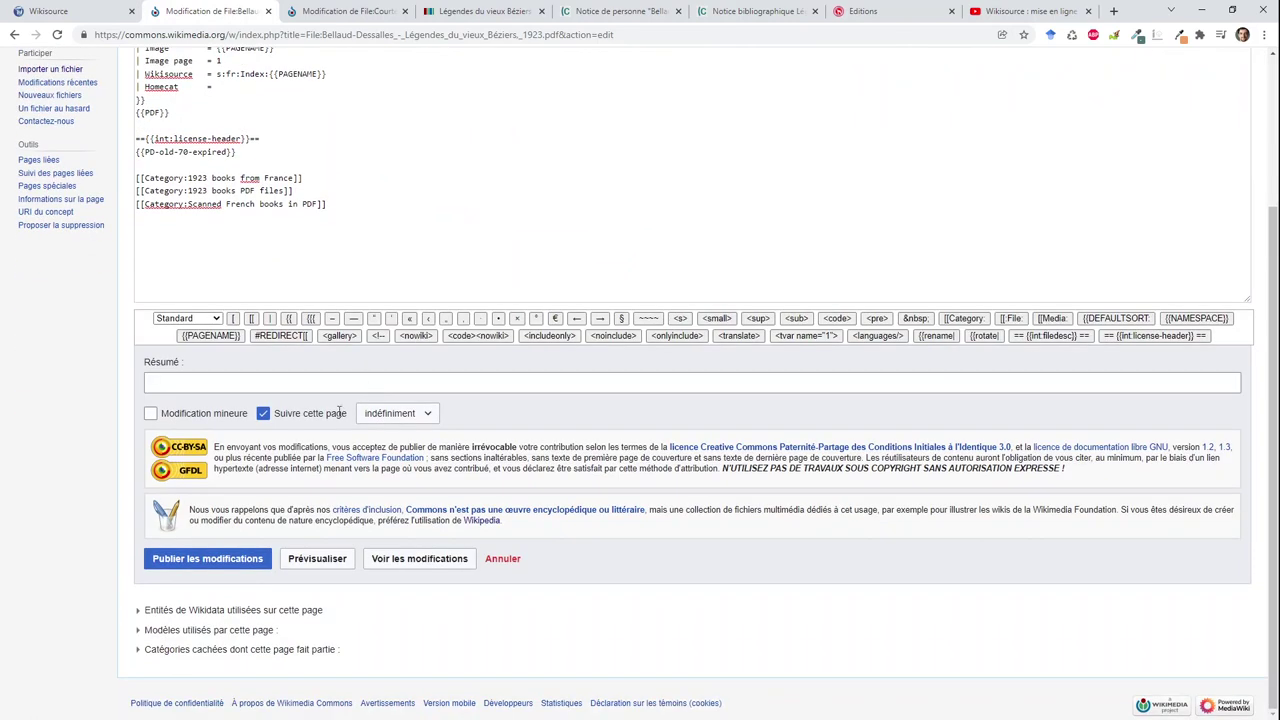
pyautogui.click(228, 561)
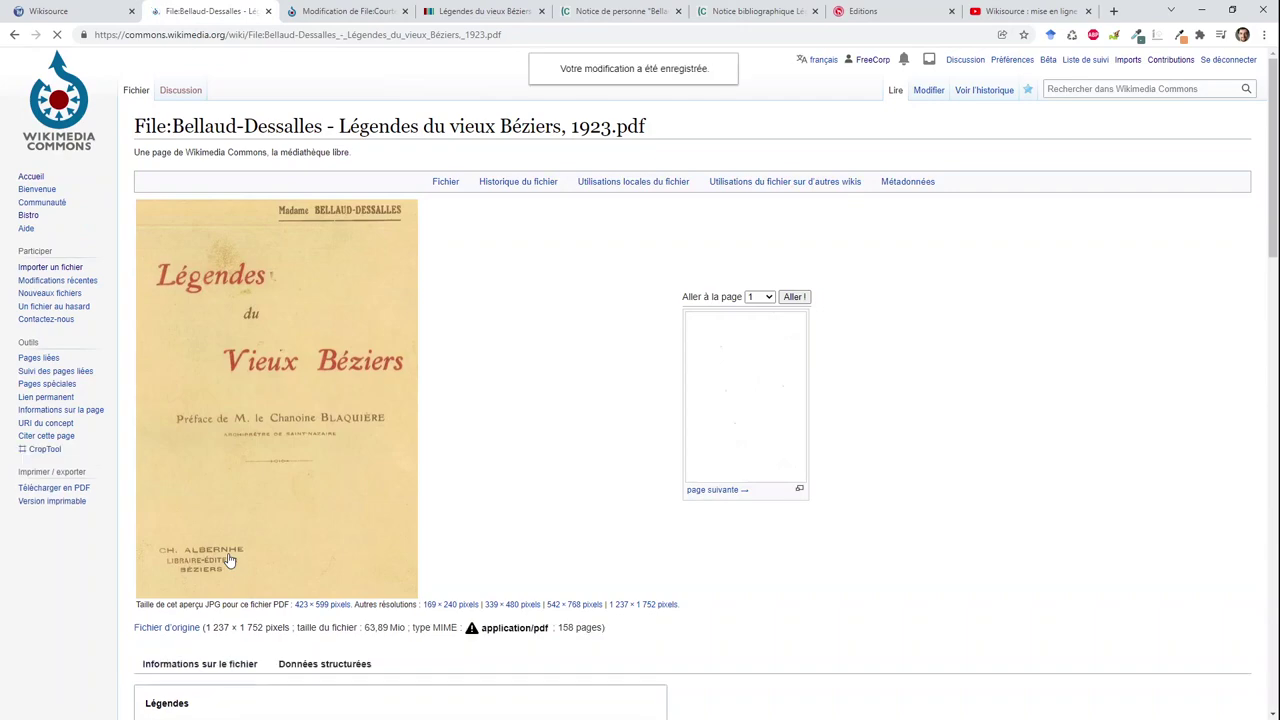
pyautogui.scroll(-4, 228, 561)
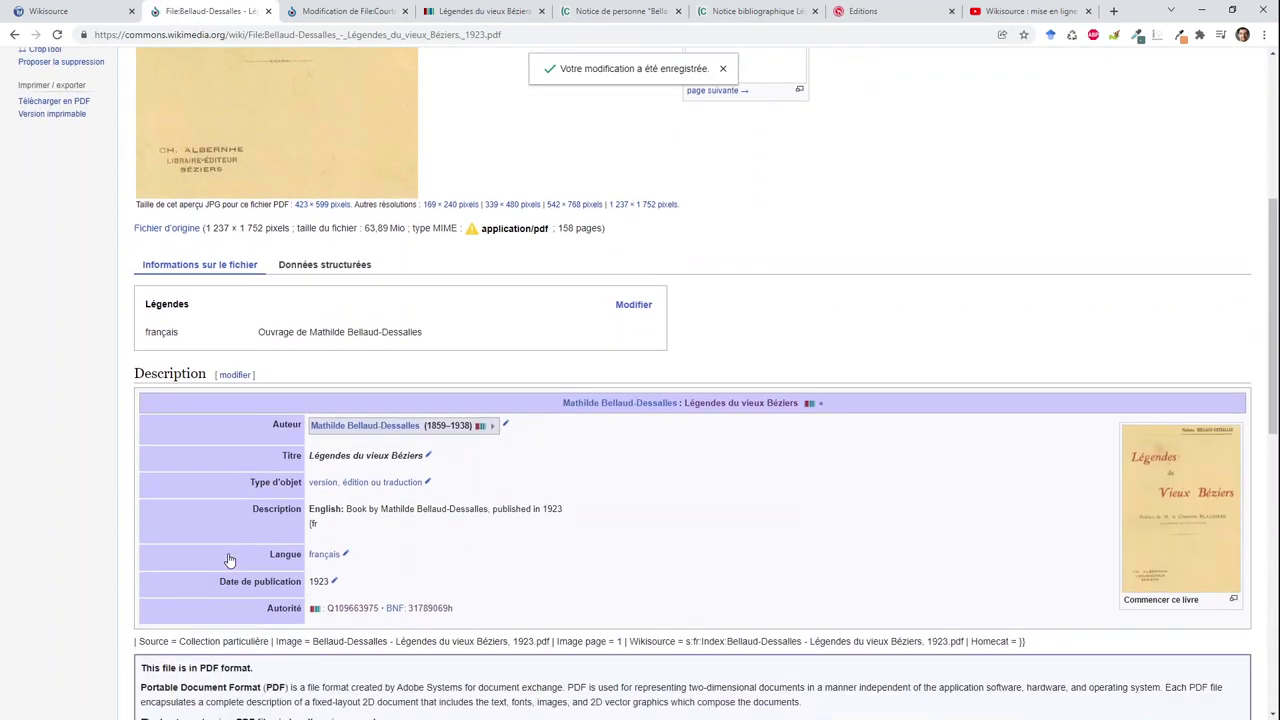
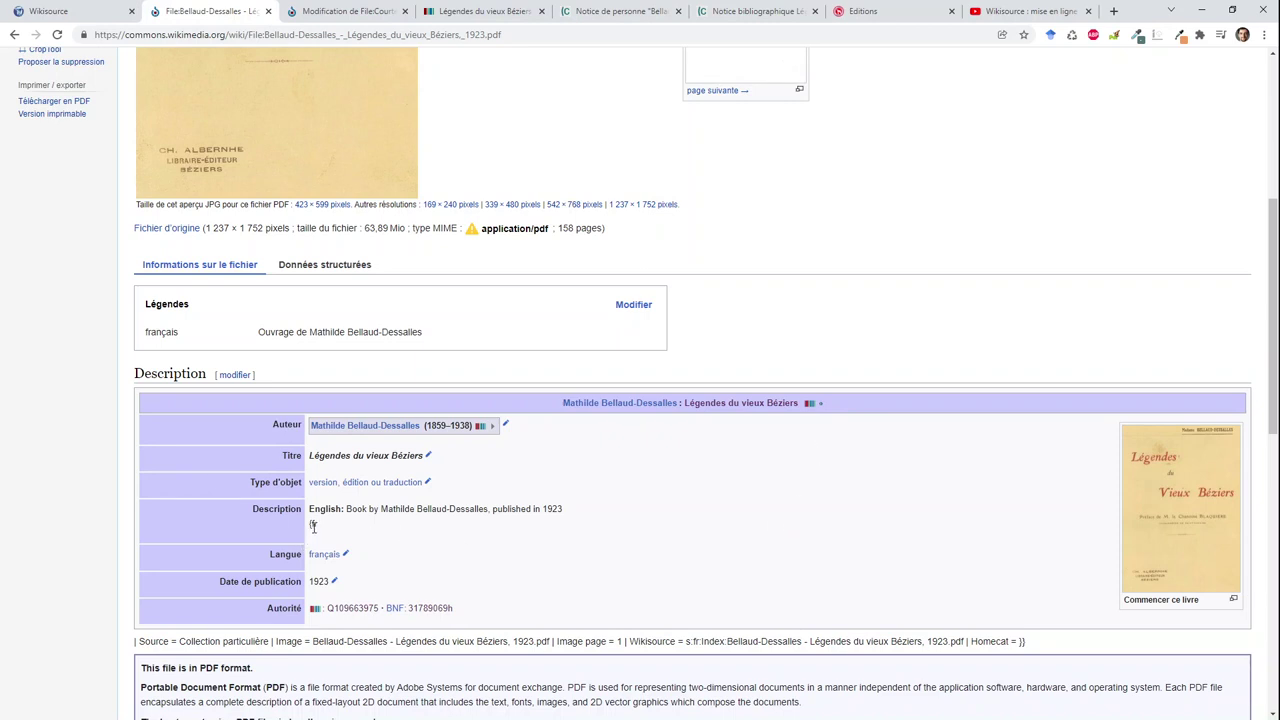
pyautogui.scroll(1, 528, 444)
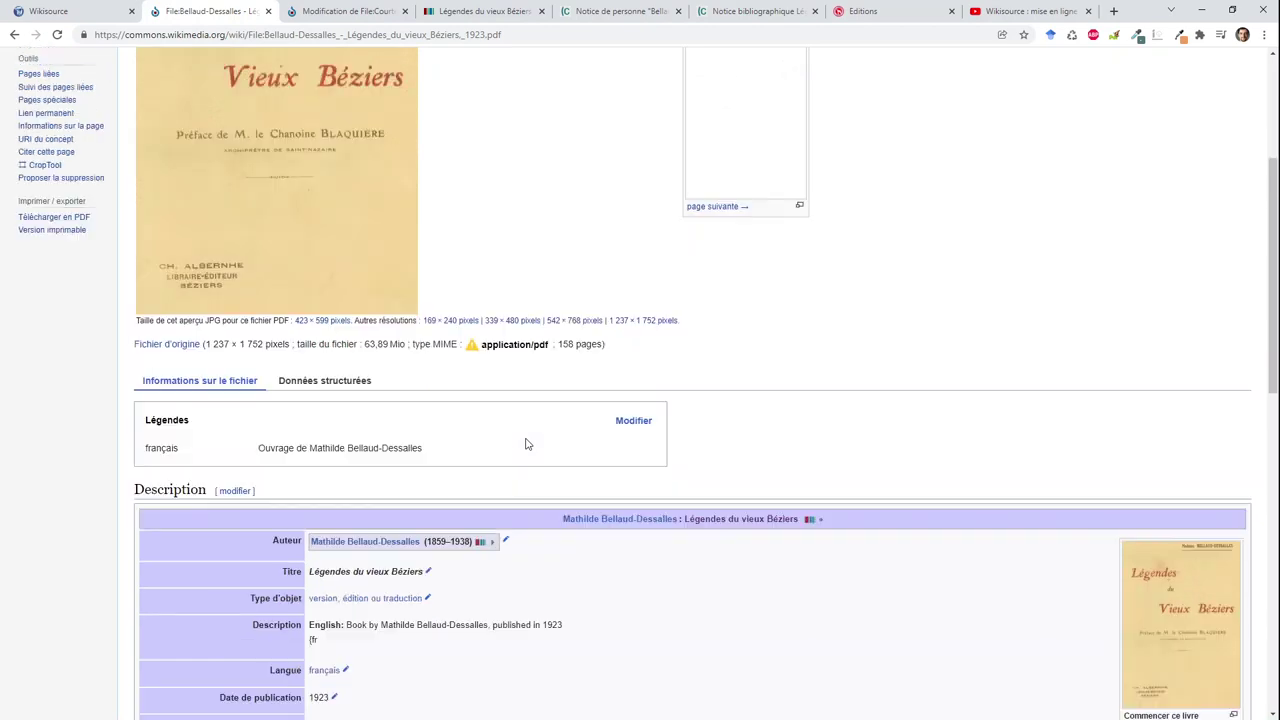
# Add the missing opening brace before the French description in the Commons file's Book template and publish the changes.
pyautogui.scroll(3, 528, 444)
pyautogui.click(891, 91)
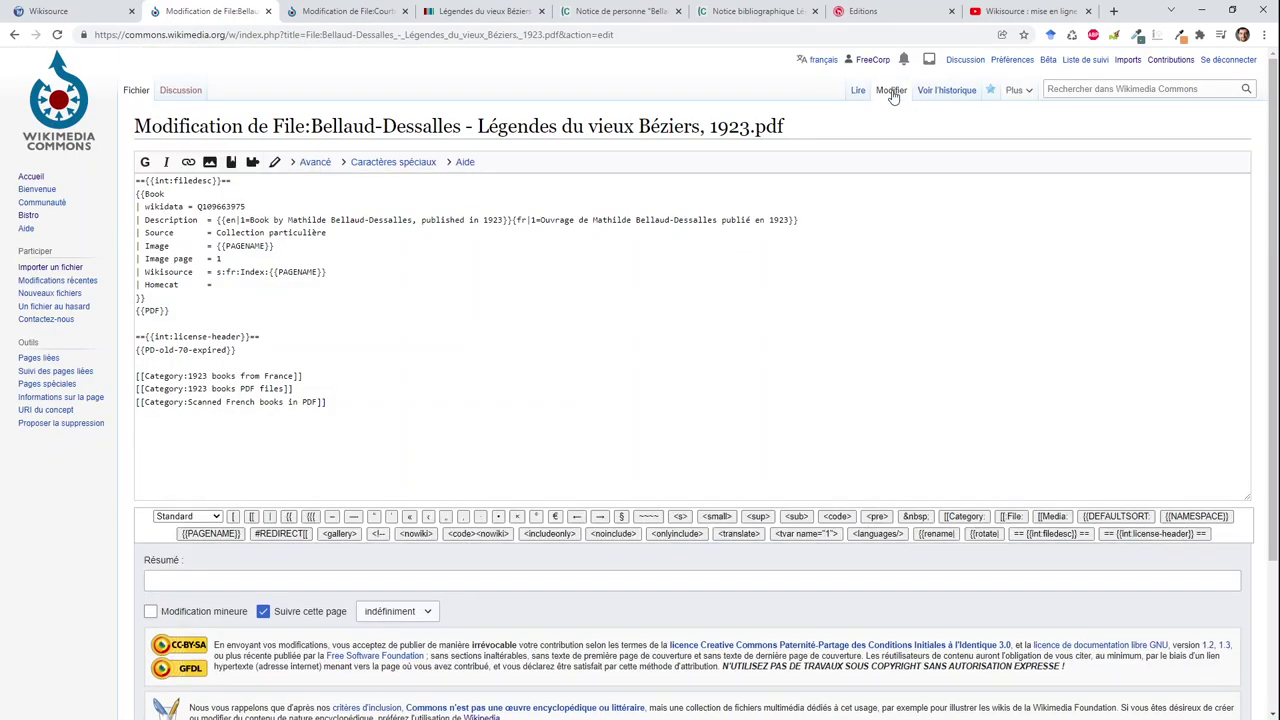
pyautogui.click(513, 220)
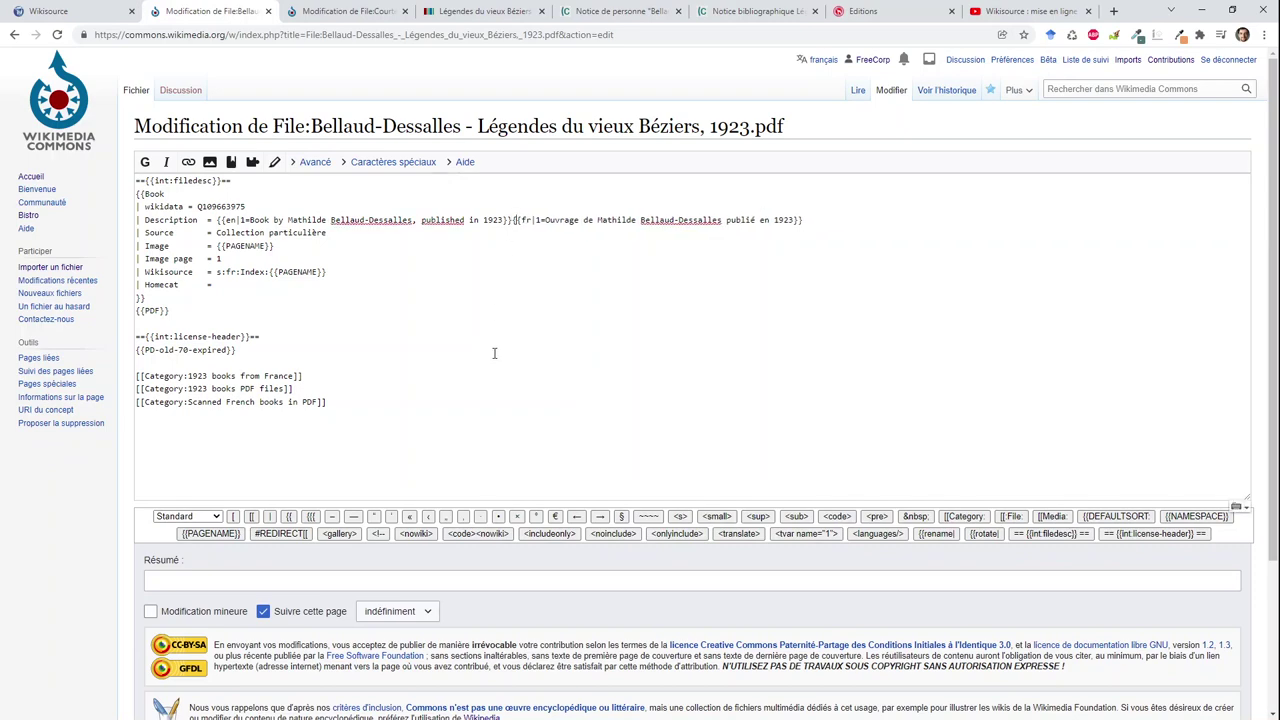
pyautogui.hotkey('ctrl', 'End')
pyautogui.scroll(-3, 494, 353)
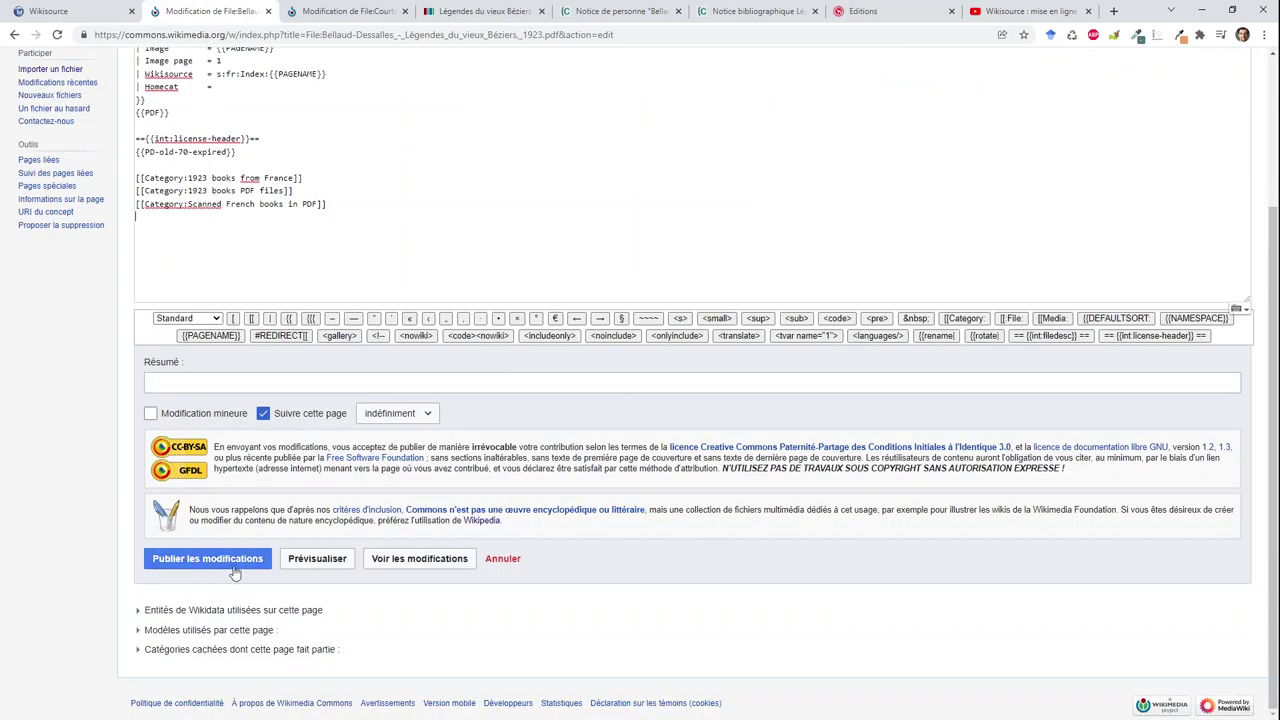
pyautogui.click(208, 560)
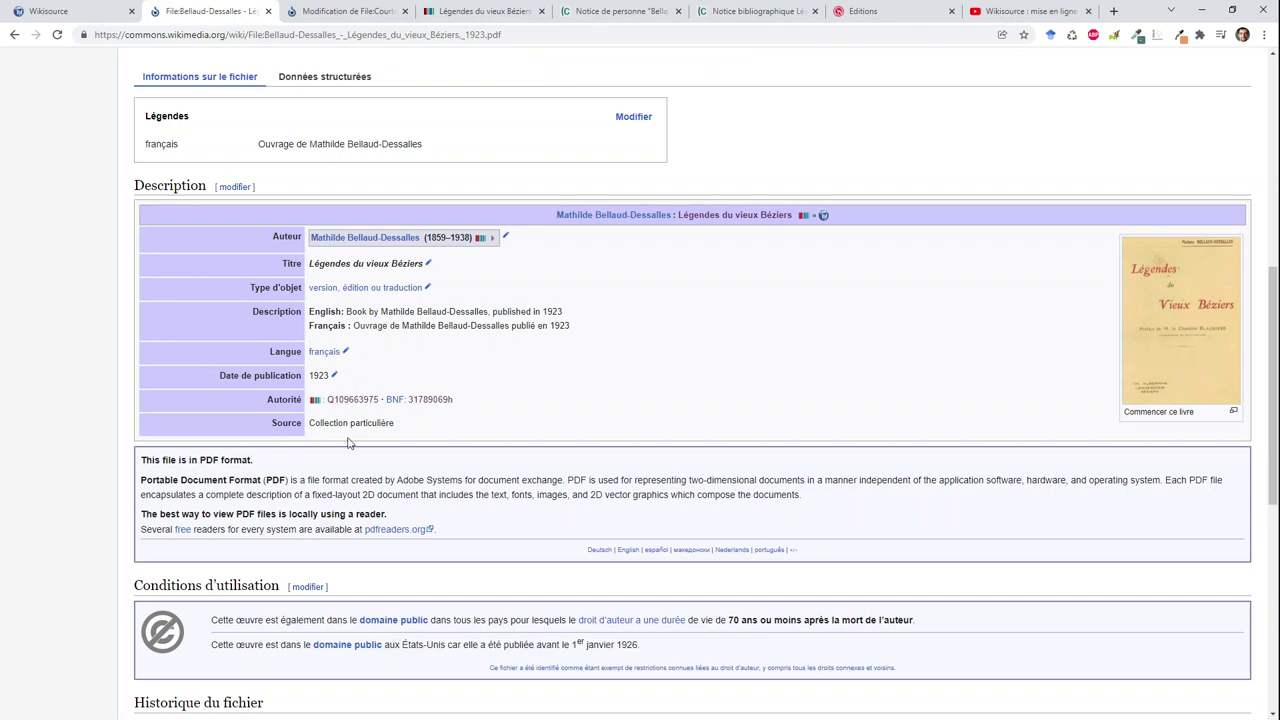
# Start creating the file's Livre page on French Wikisource and copy Q109663975 from the Wikidata item as its corresponding Wikidata entity identifier.
pyautogui.click(824, 217)
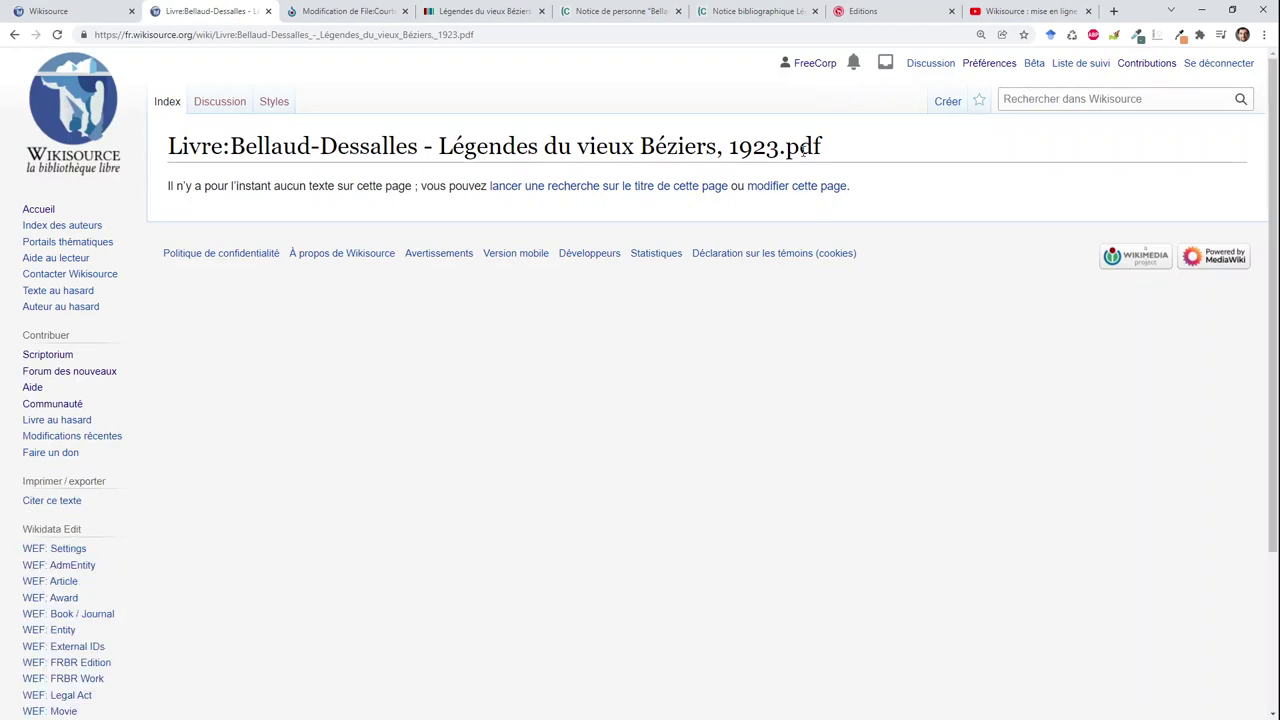
pyautogui.click(942, 104)
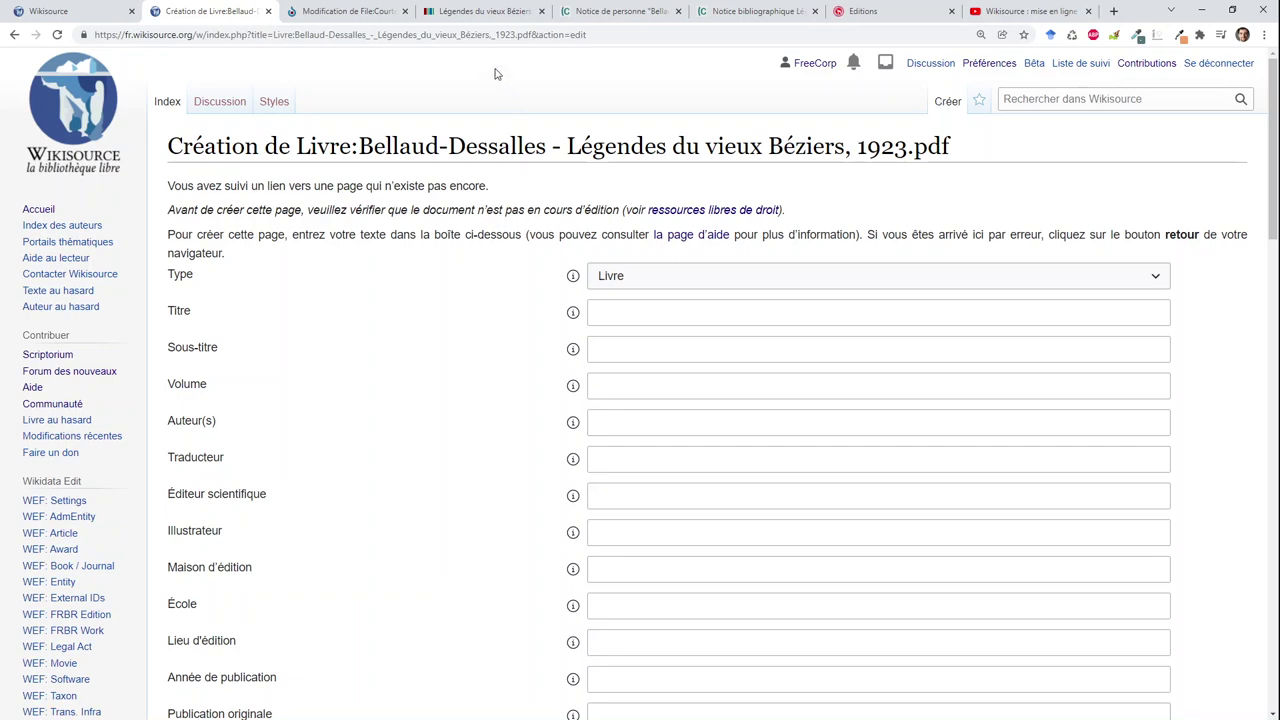
pyautogui.click(480, 13)
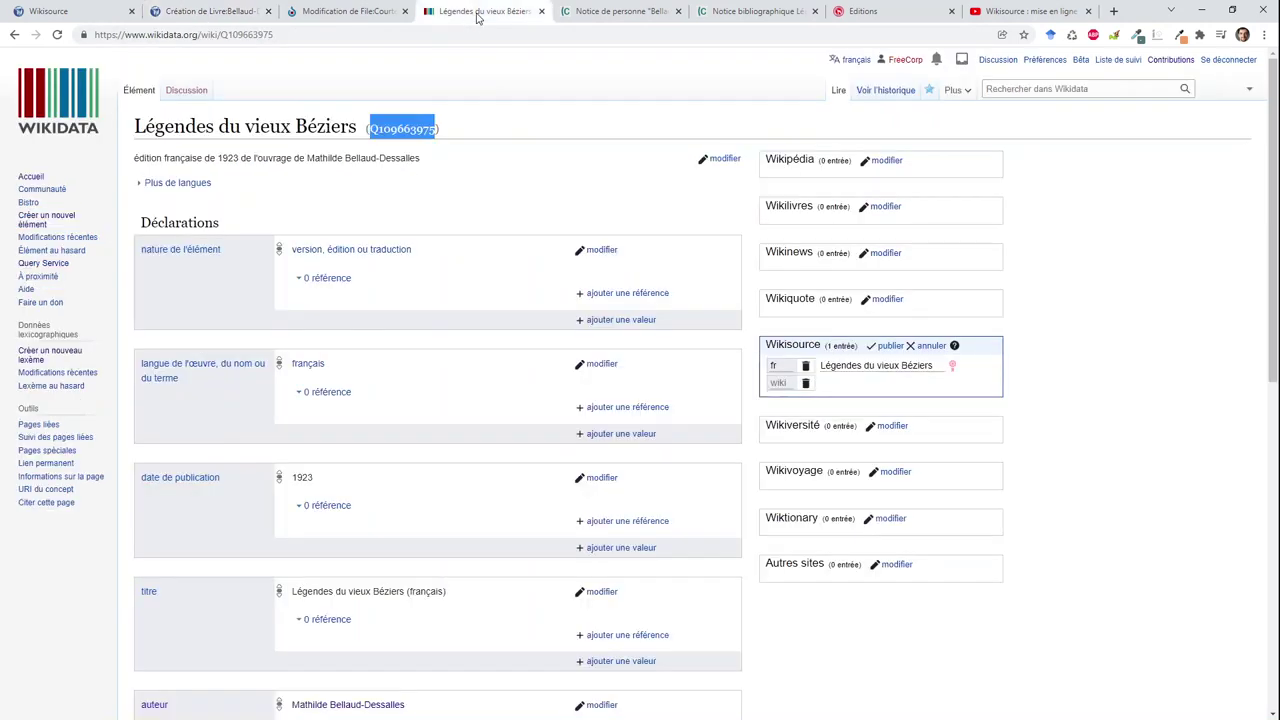
pyautogui.click(253, 38)
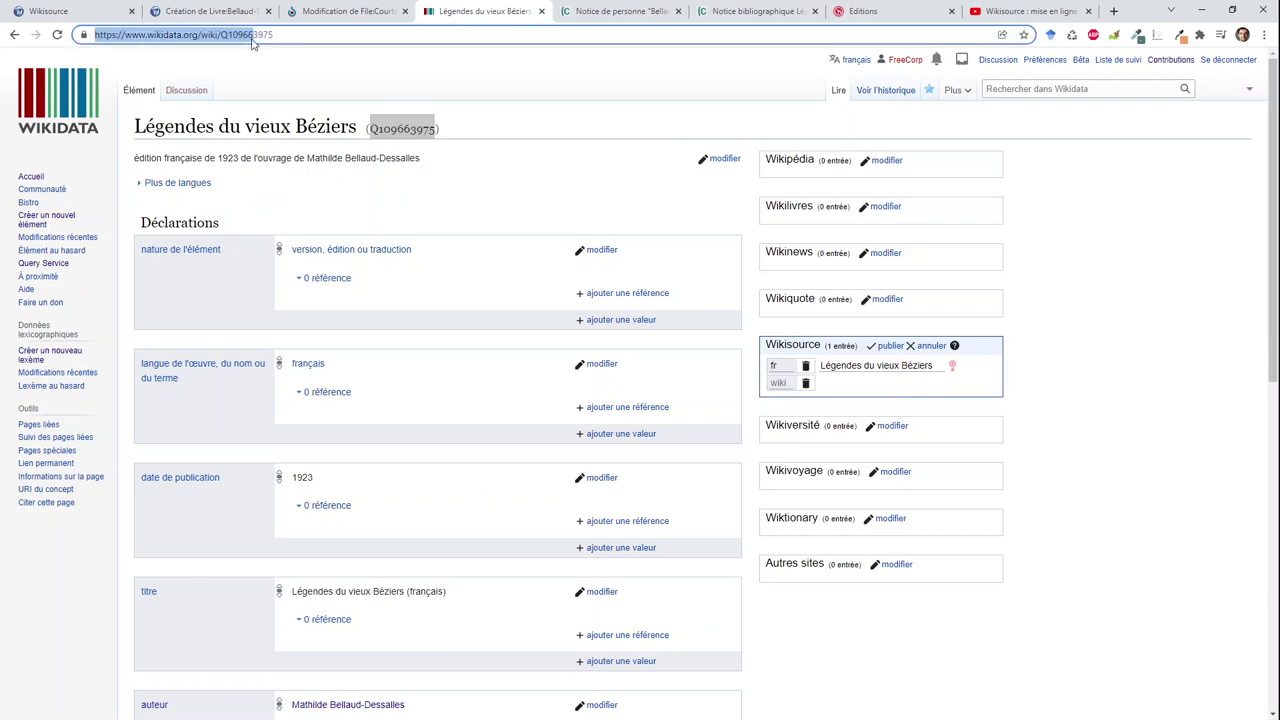
pyautogui.doubleClick(253, 36)
pyautogui.hotkey('ctrl', 'c')
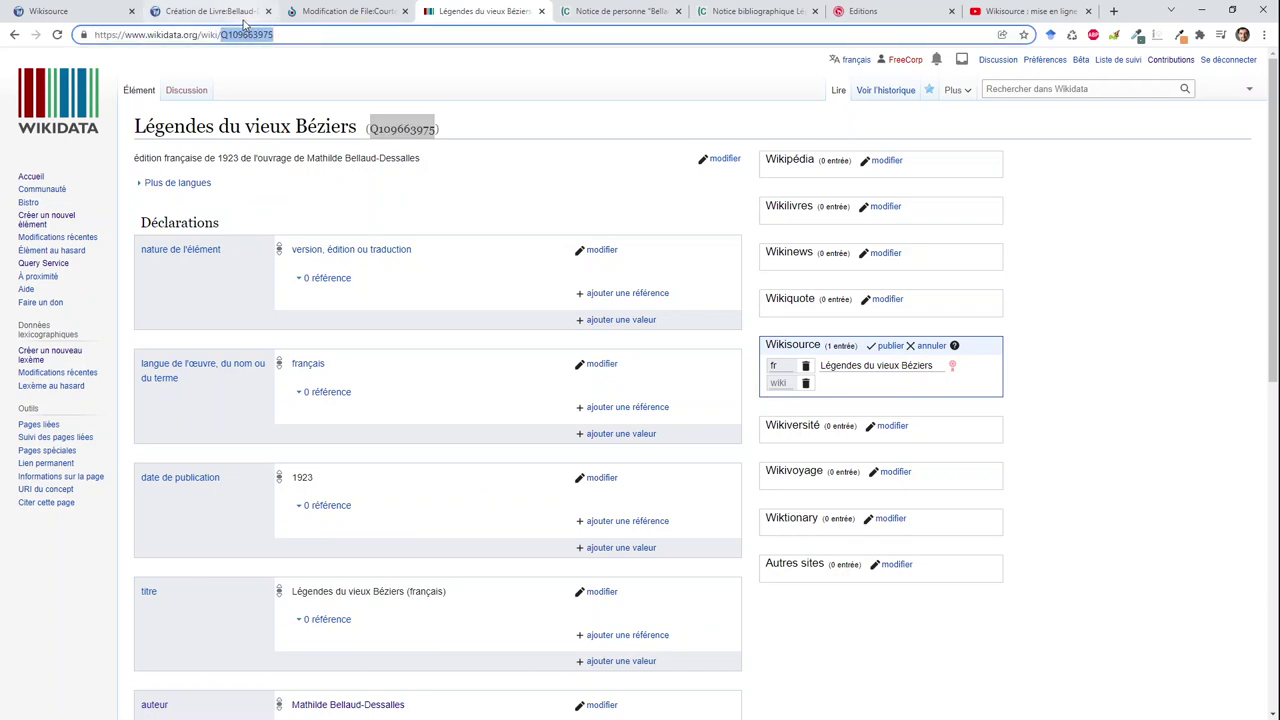
pyautogui.click(243, 18)
pyautogui.scroll(-4, 443, 358)
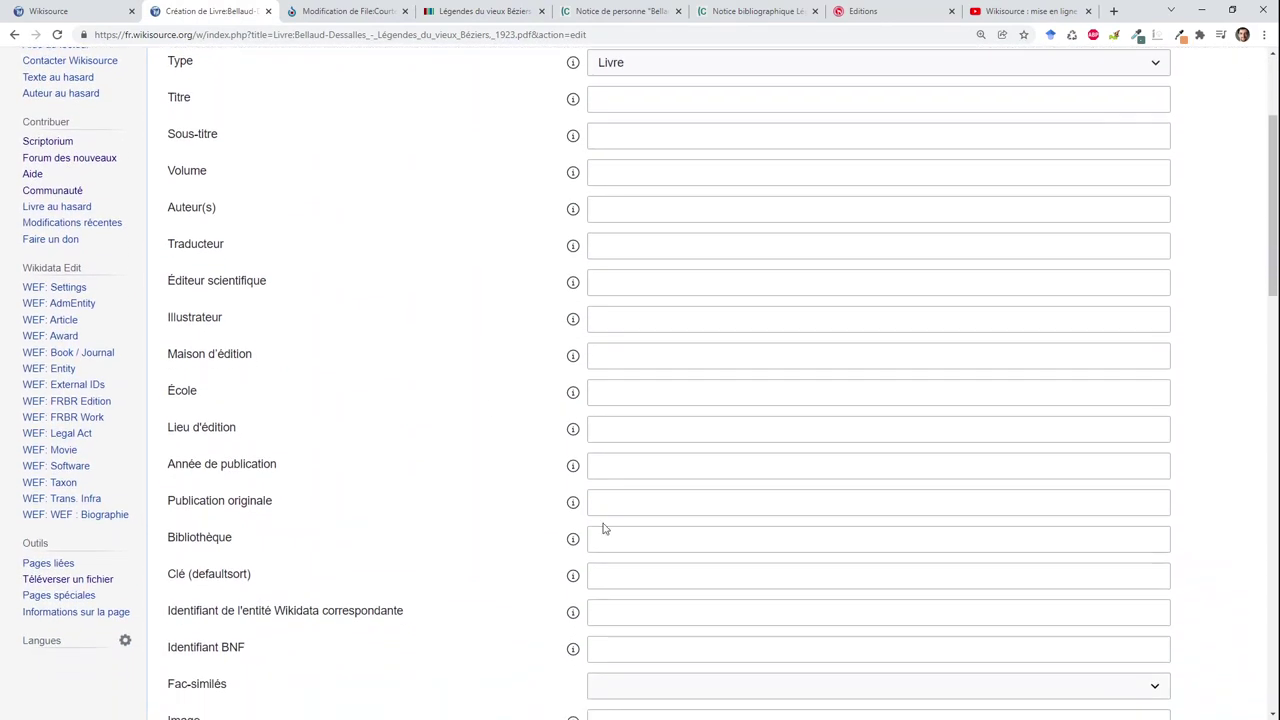
pyautogui.click(631, 616)
pyautogui.hotkey('ctrl', 'v')
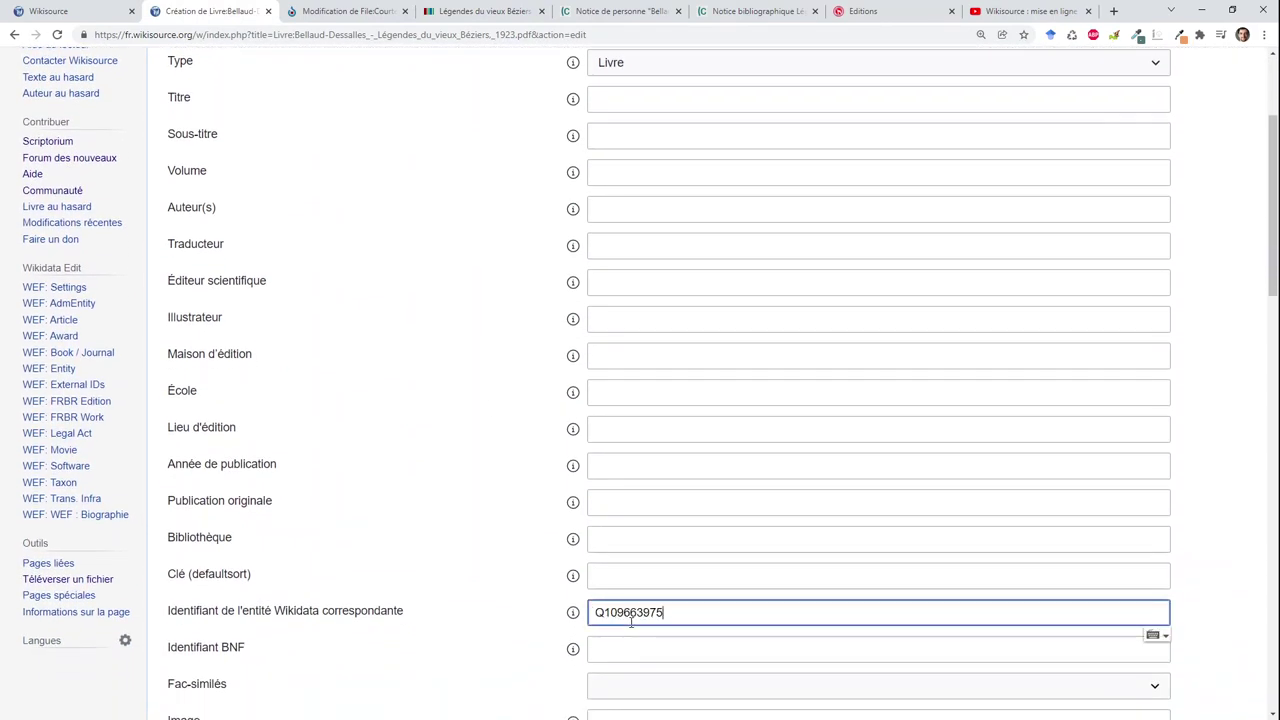
pyautogui.click(525, 556)
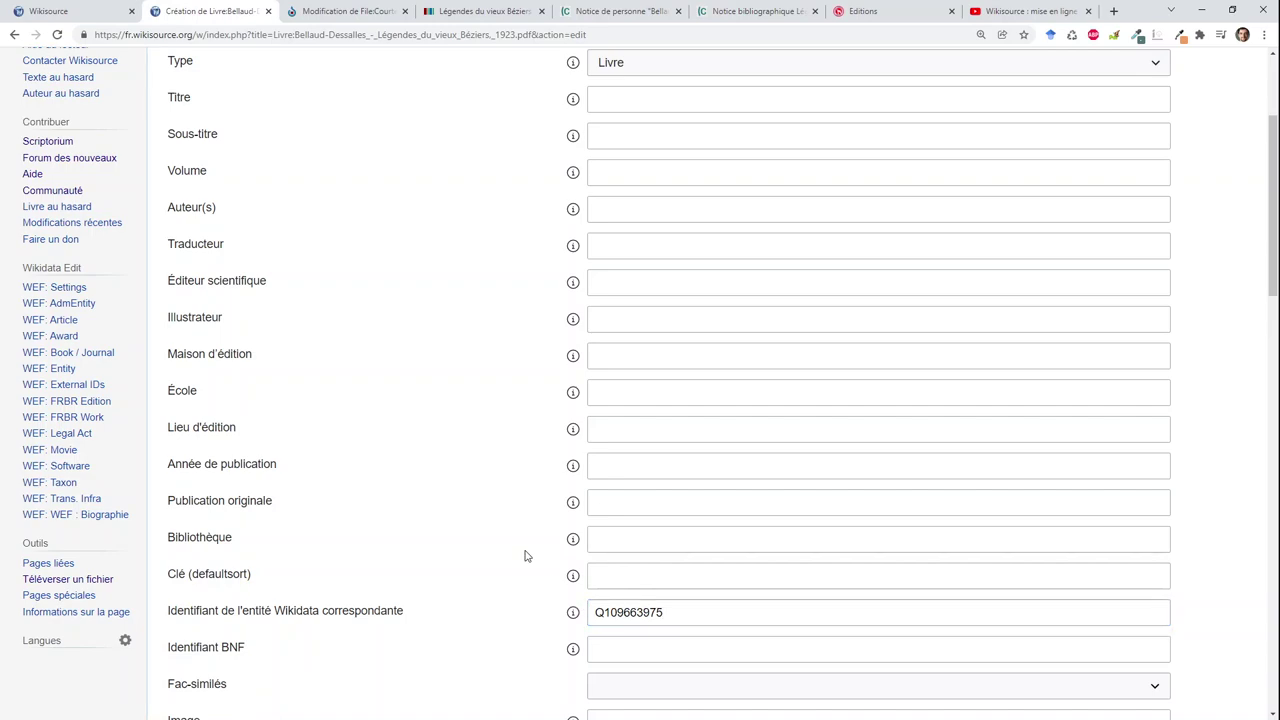
# Copy "Légendes du vieux Béziers" from the page heading into the book's Titre field.
pyautogui.scroll(2, 525, 556)
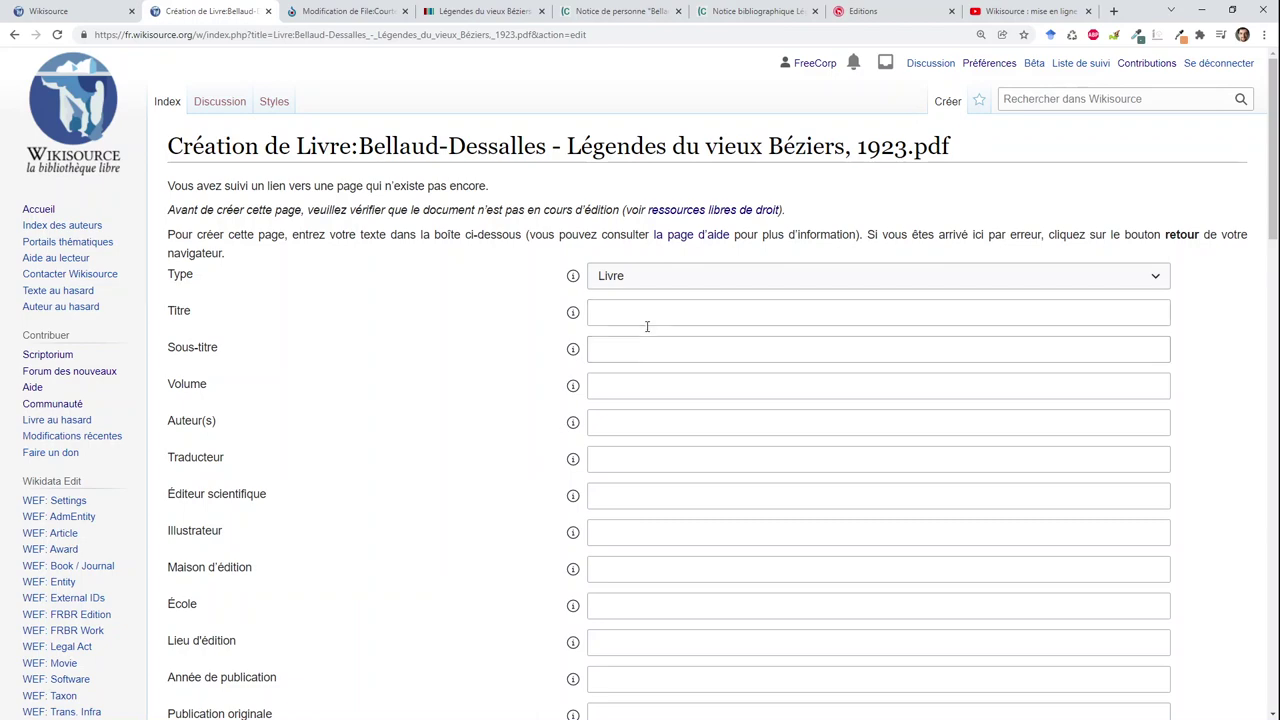
pyautogui.scroll(-2, 1229, 321)
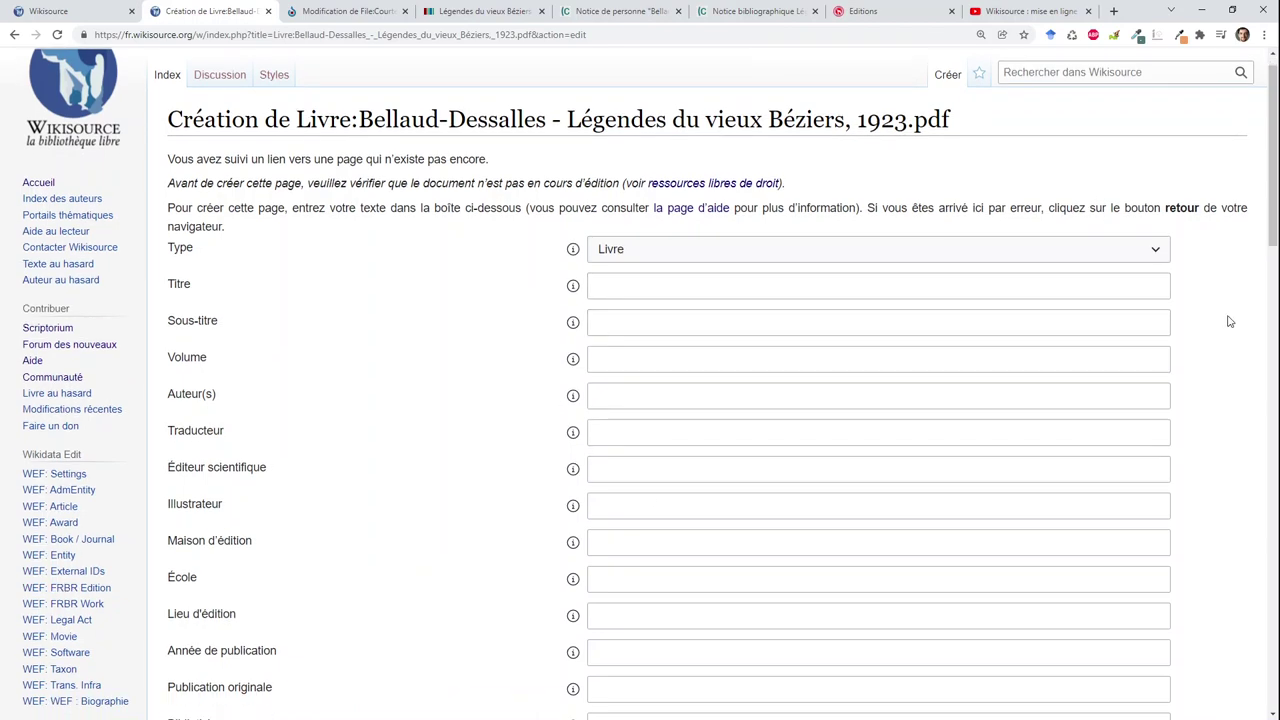
pyautogui.scroll(-4, 1229, 321)
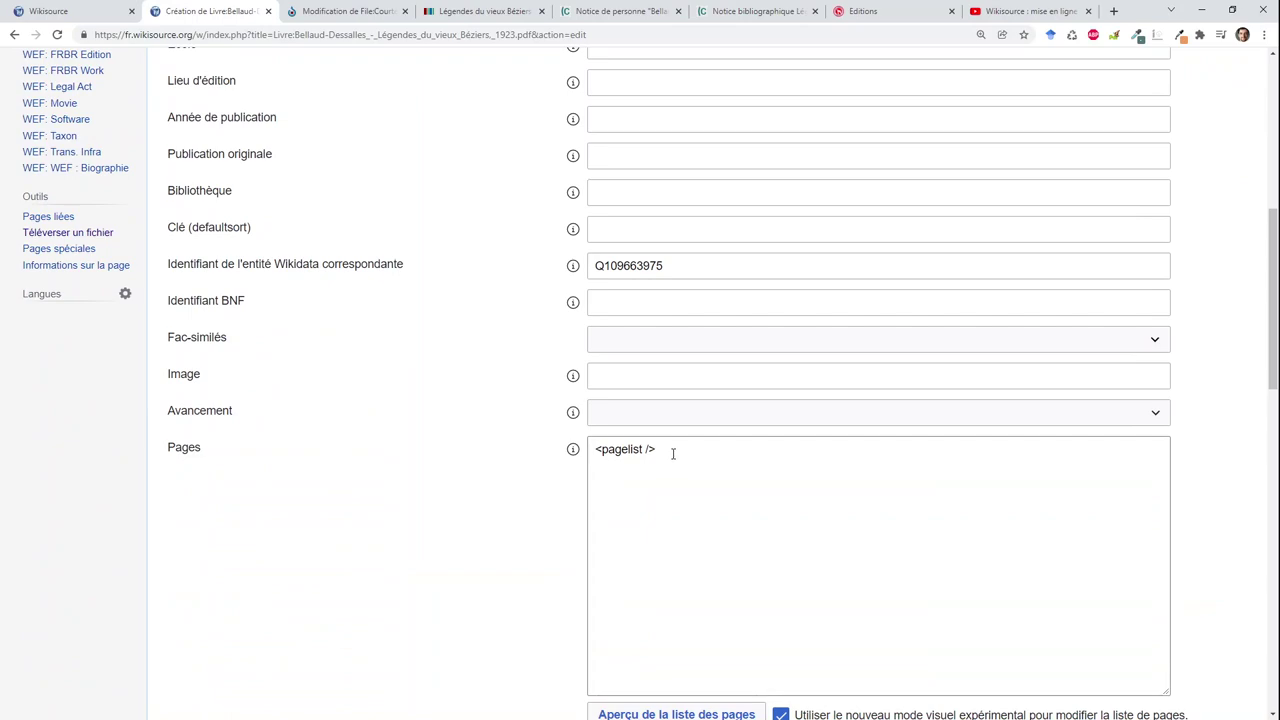
pyautogui.scroll(6, 673, 454)
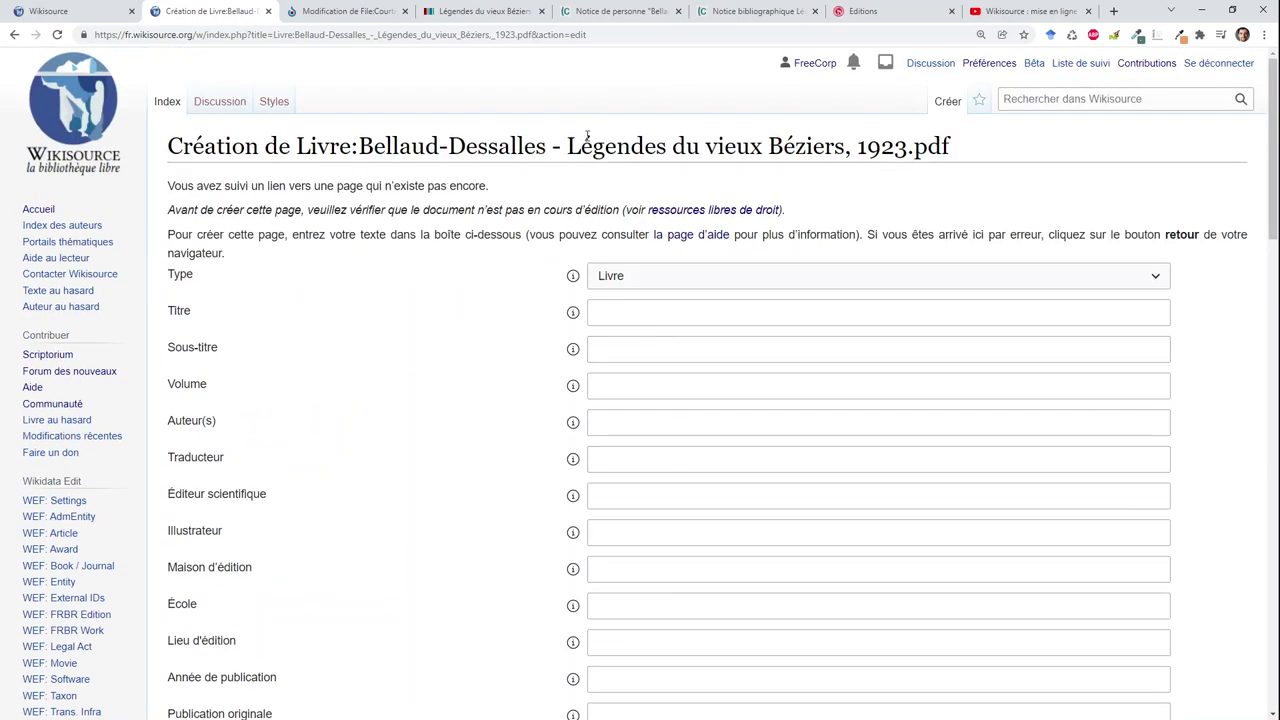
pyautogui.moveTo(568, 147); pyautogui.dragTo(846, 148)
pyautogui.hotkey('ctrl', 'c')
pyautogui.click(700, 310)
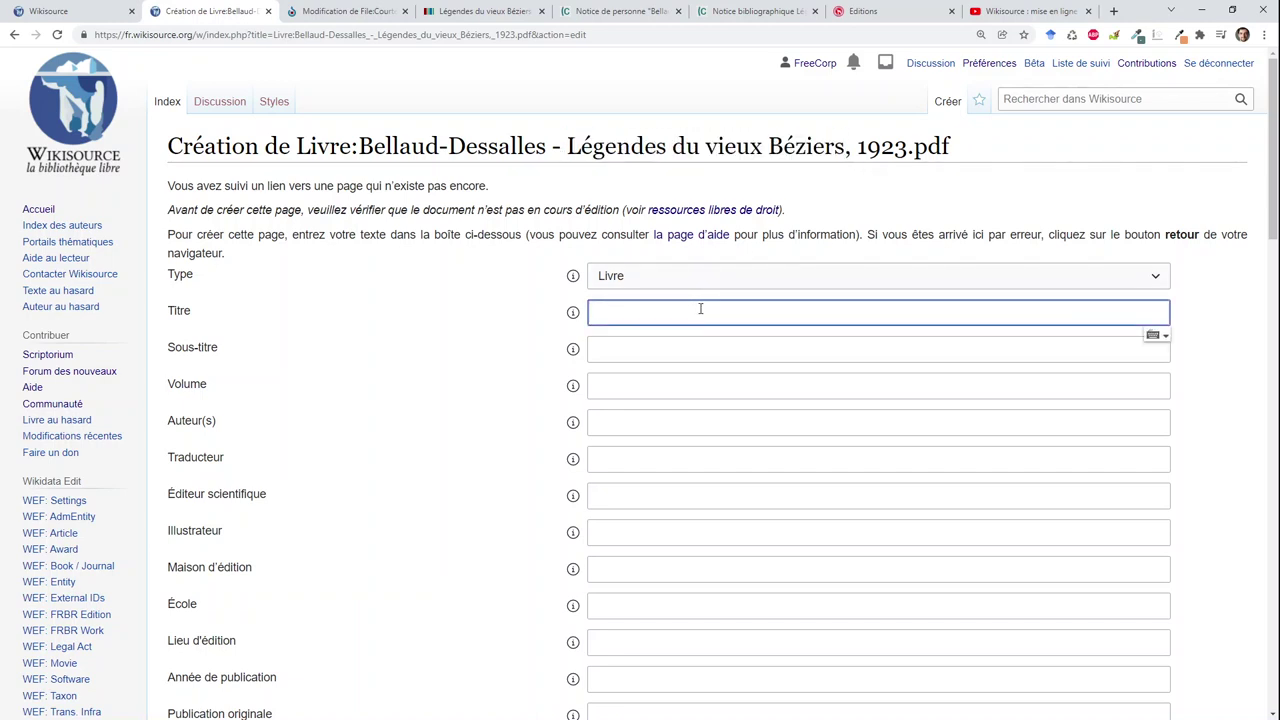
pyautogui.hotkey('ctrl', 'v')
pyautogui.hotkey('ctrl', 'a')
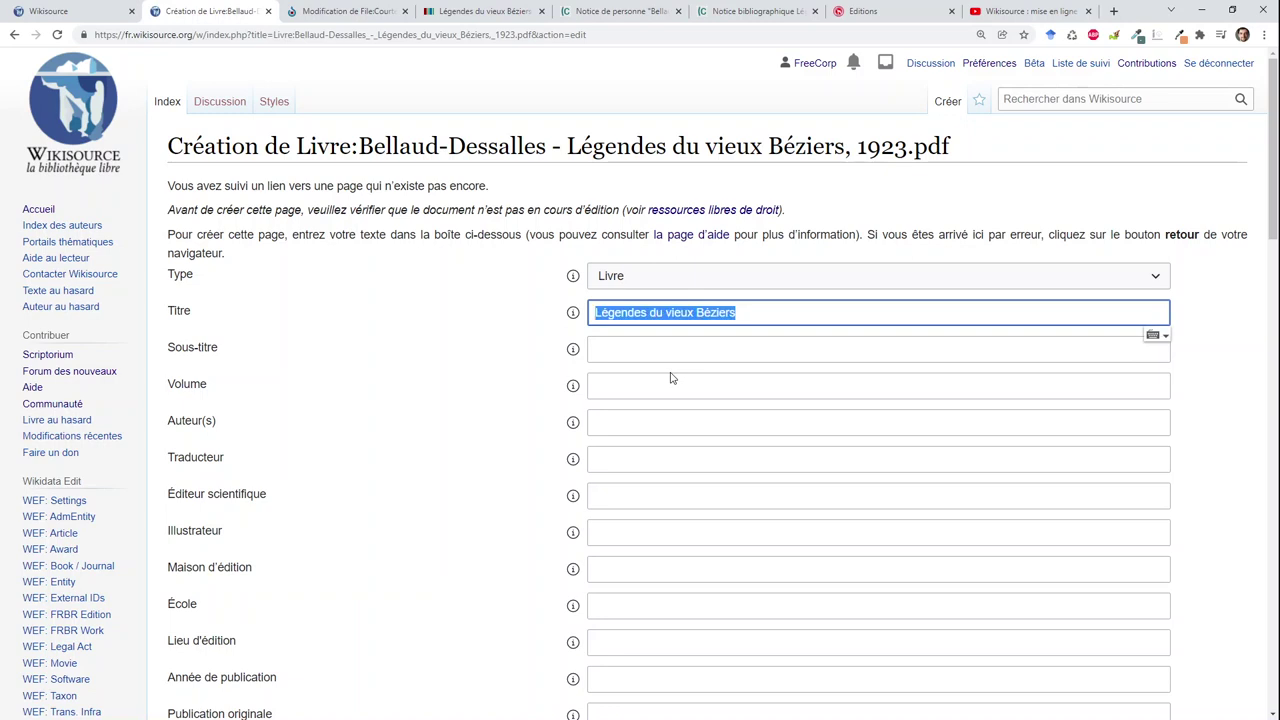
pyautogui.hotkey('ctrl', 'x')
pyautogui.hotkey('ctrl', 'v')
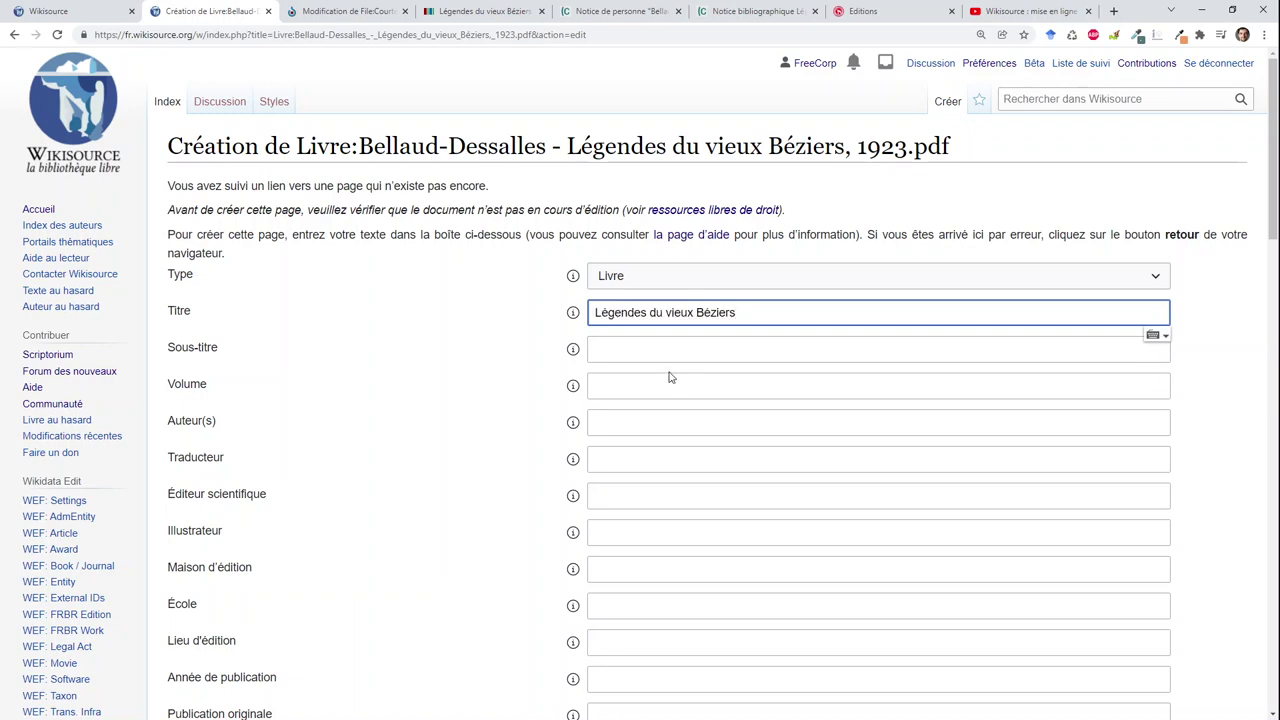
# Enter the author link [[Auteur:Mathilde Bellaud-Dessalles|Mathilde Bellaud-Dessalles]] in the Auteur(s) field.
pyautogui.click(651, 418)
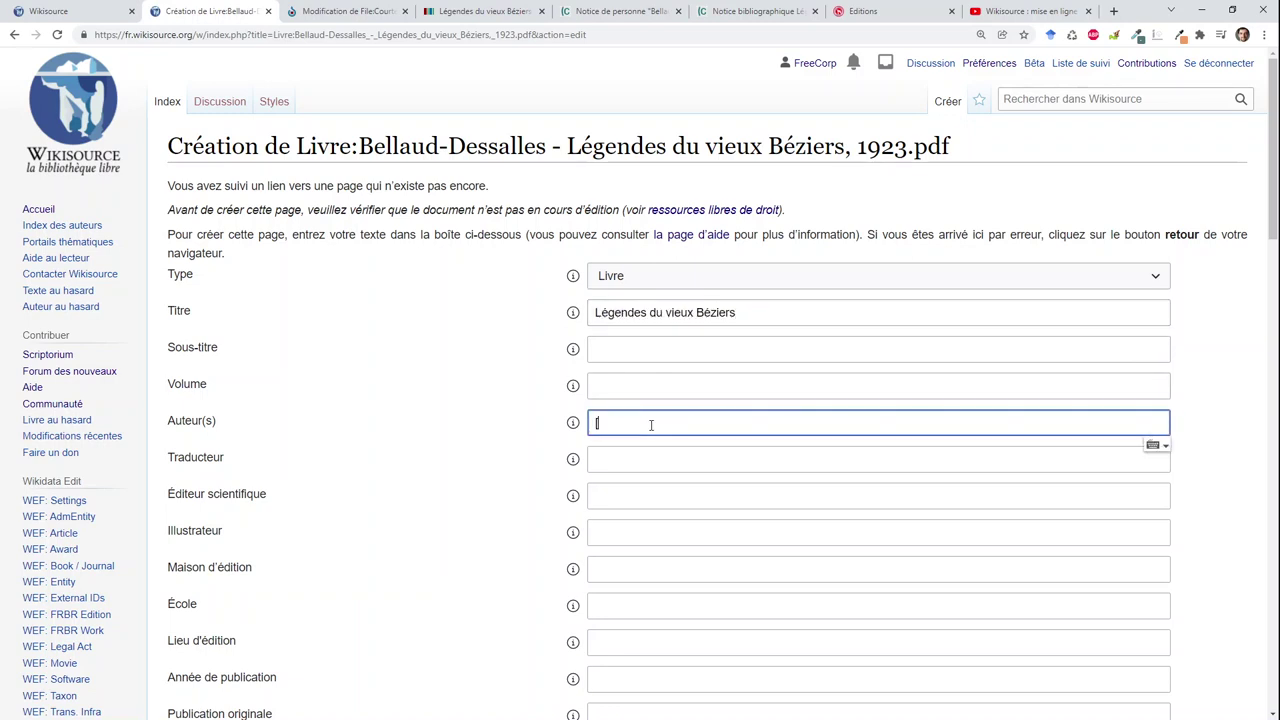
pyautogui.write('[[')
pyautogui.press('Down')
pyautogui.press('Return')
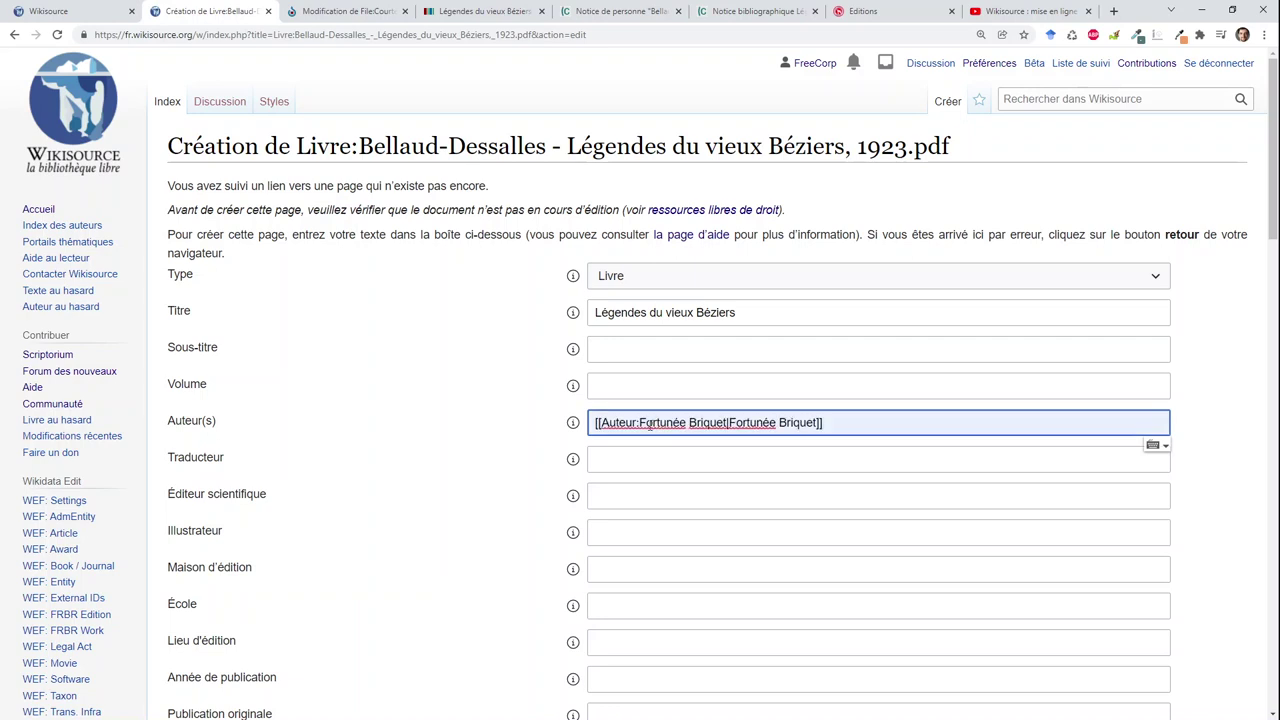
pyautogui.moveTo(639, 422); pyautogui.dragTo(727, 422)
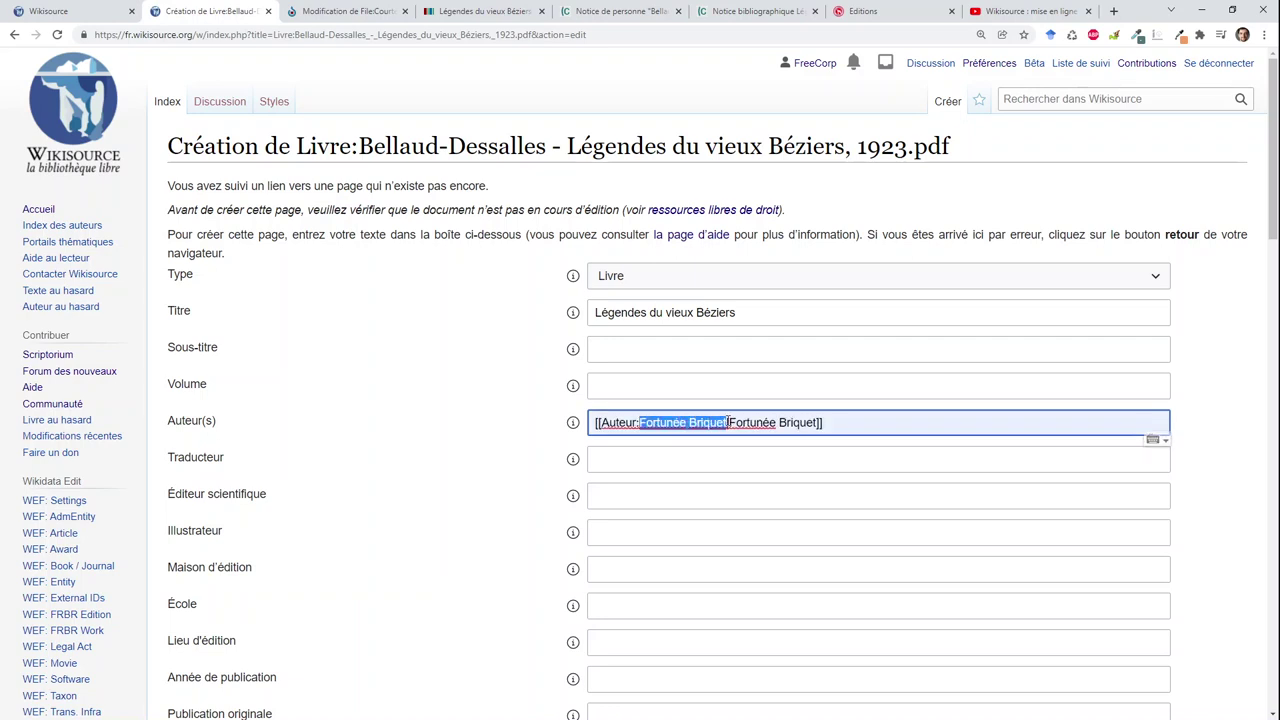
pyautogui.write('Mathilde Be')
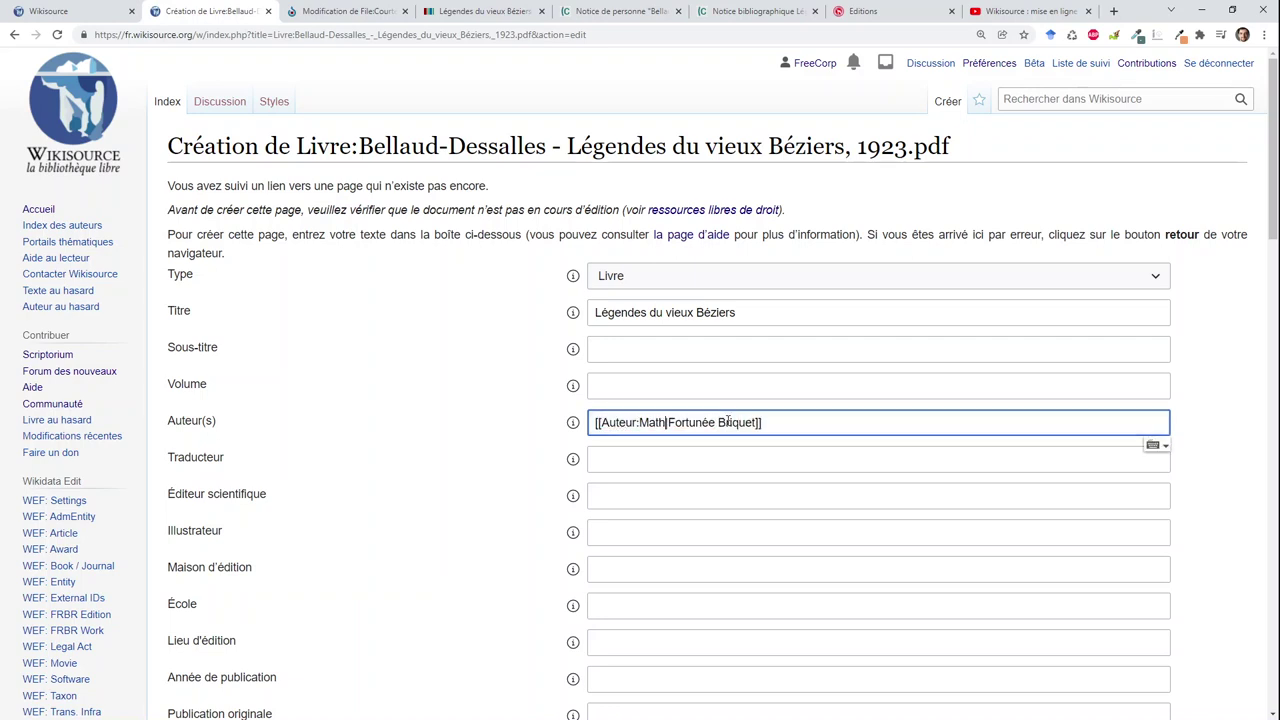
pyautogui.write('llaud-Dessalle')
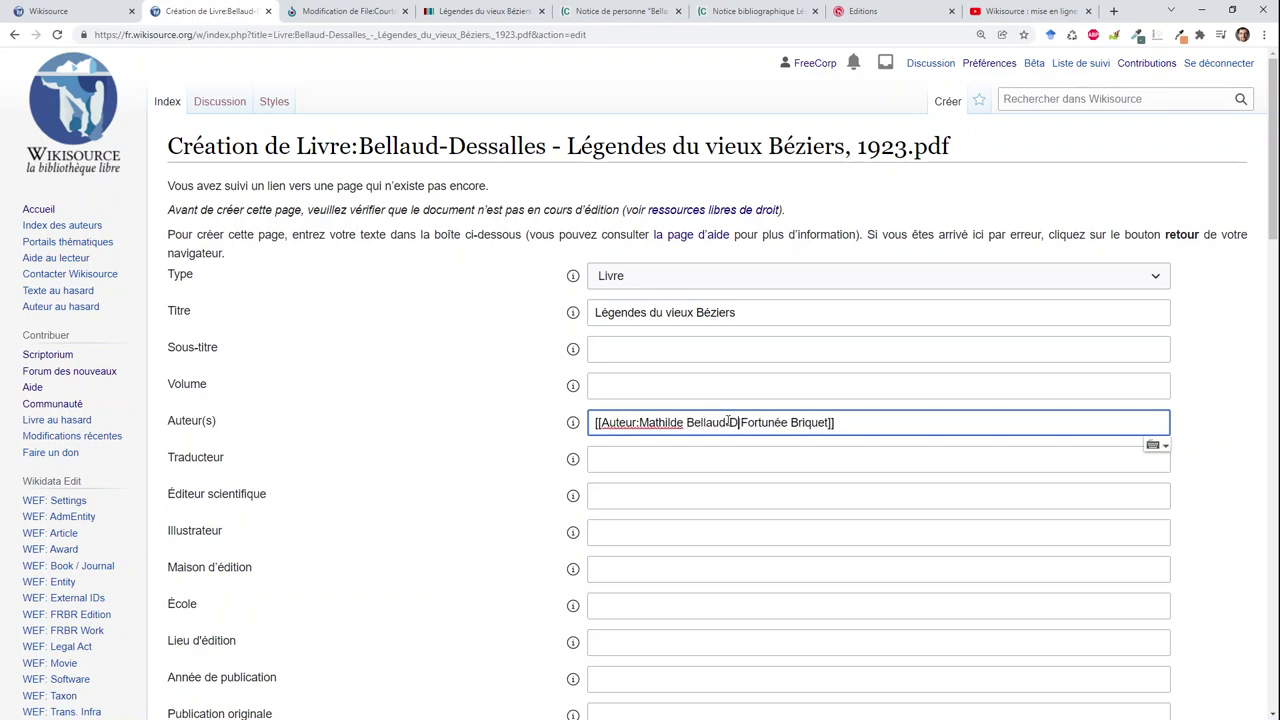
pyautogui.write('s')
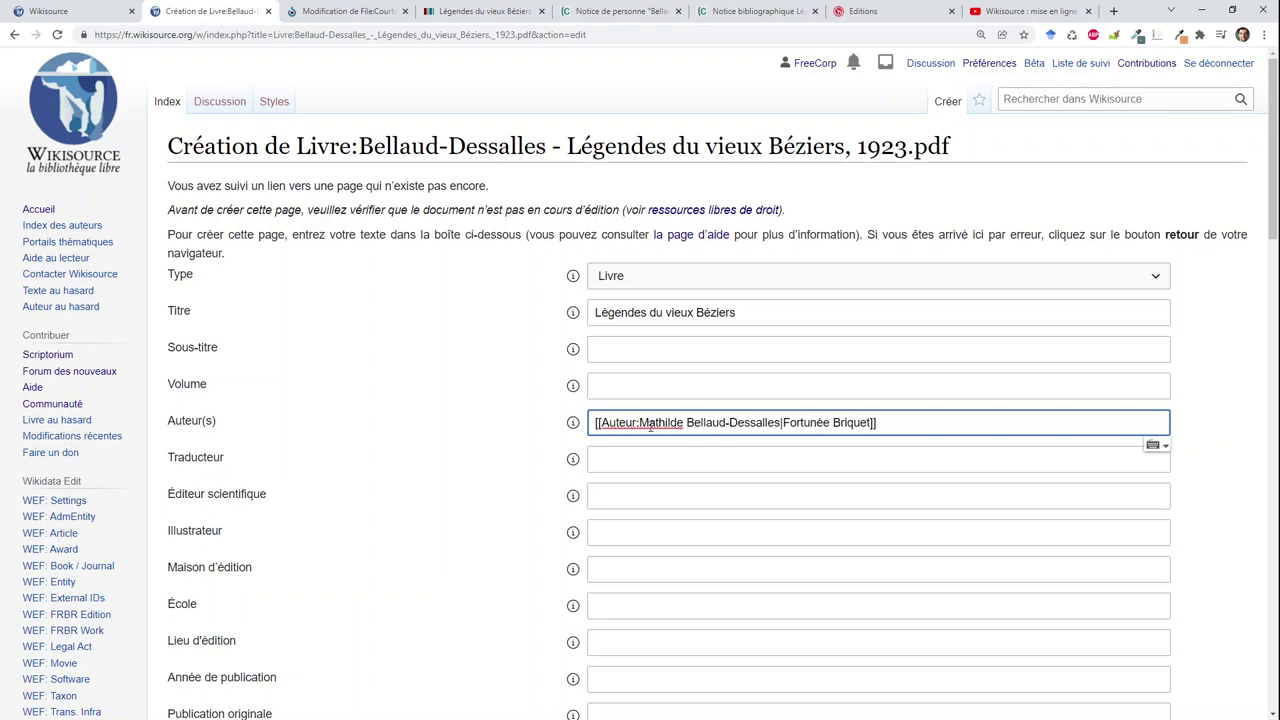
pyautogui.keyDown('shift'); pyautogui.click(639, 422); pyautogui.keyUp('shift')
pyautogui.moveTo(783, 422); pyautogui.dragTo(873, 422)
pyautogui.hotkey('ctrl', 'v')
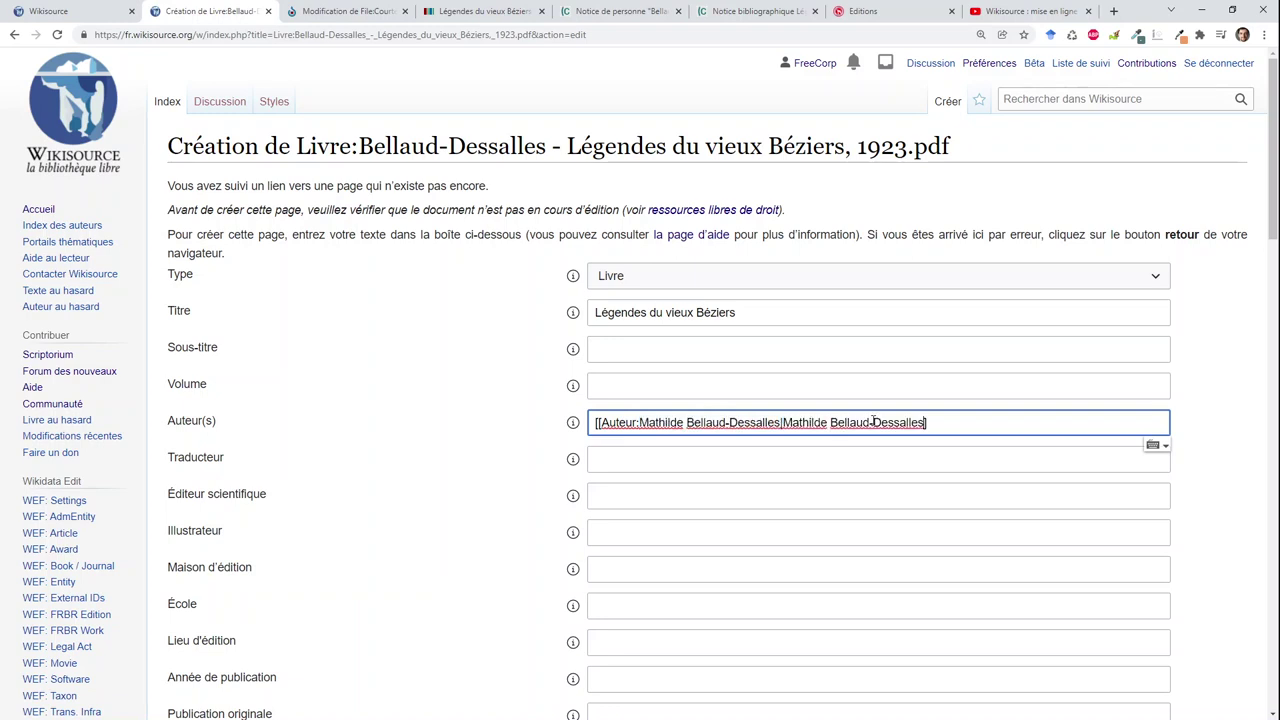
pyautogui.press('Tab')
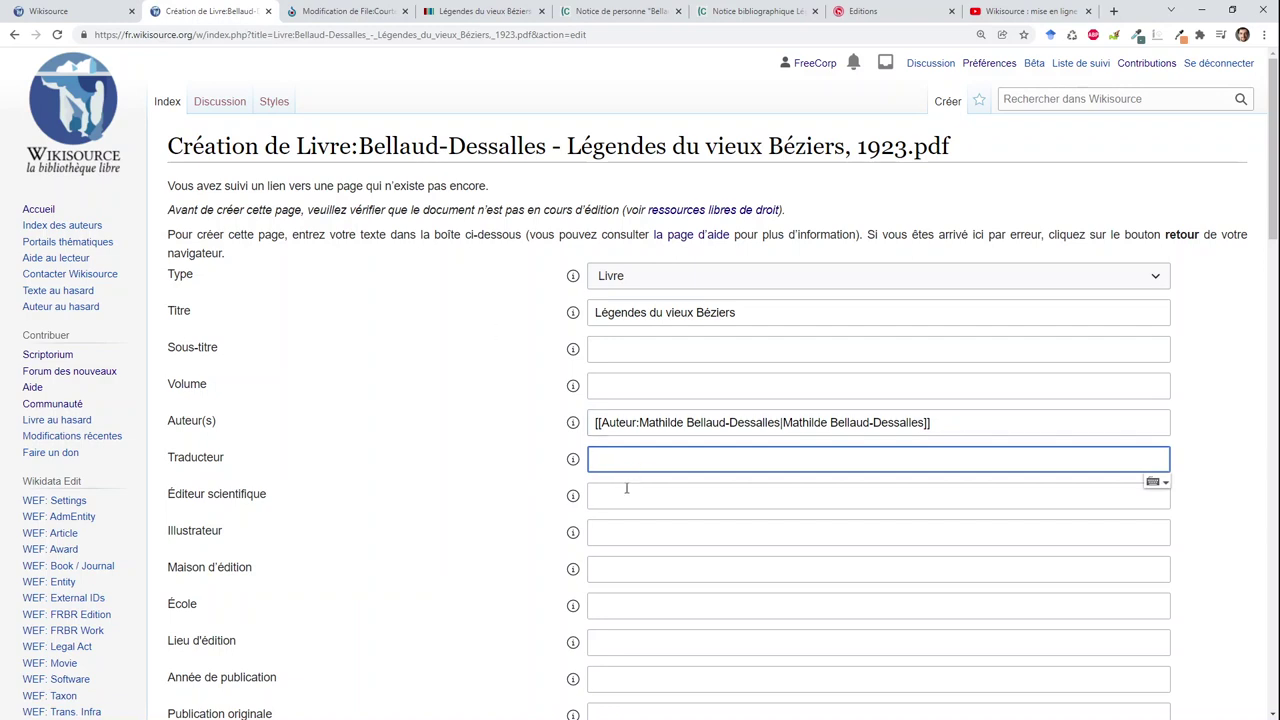
# Copy the publisher "Ch. Albernhe" from the BnF catalogue record into the Maison d'édition field of the Wikisource form.
pyautogui.click(618, 571)
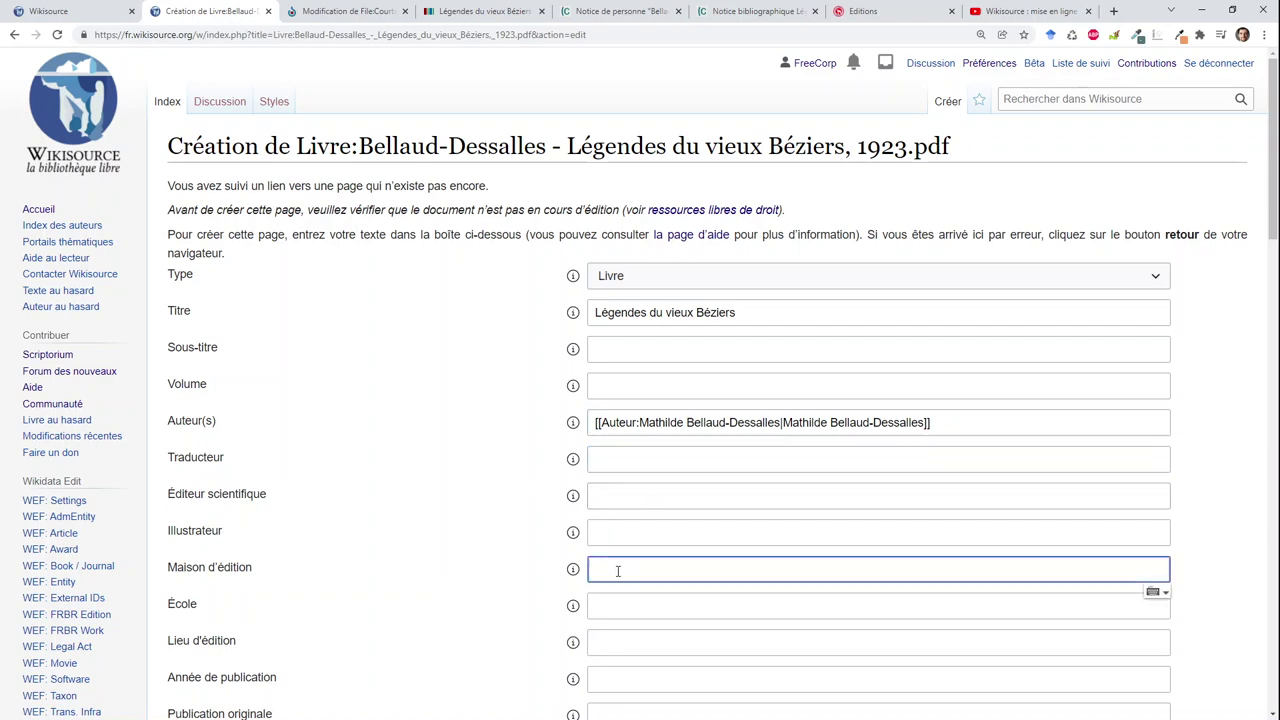
pyautogui.click(710, 12)
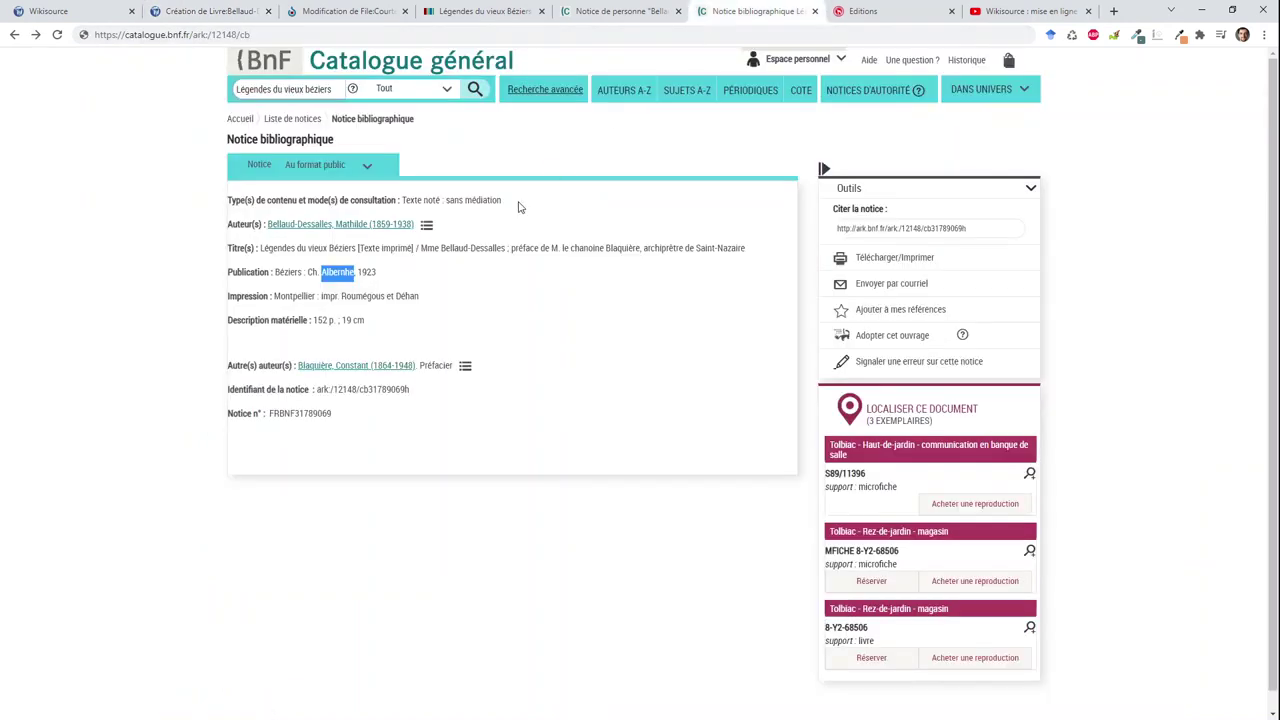
pyautogui.click(337, 273)
pyautogui.moveTo(309, 272); pyautogui.dragTo(360, 272)
pyautogui.click(355, 10)
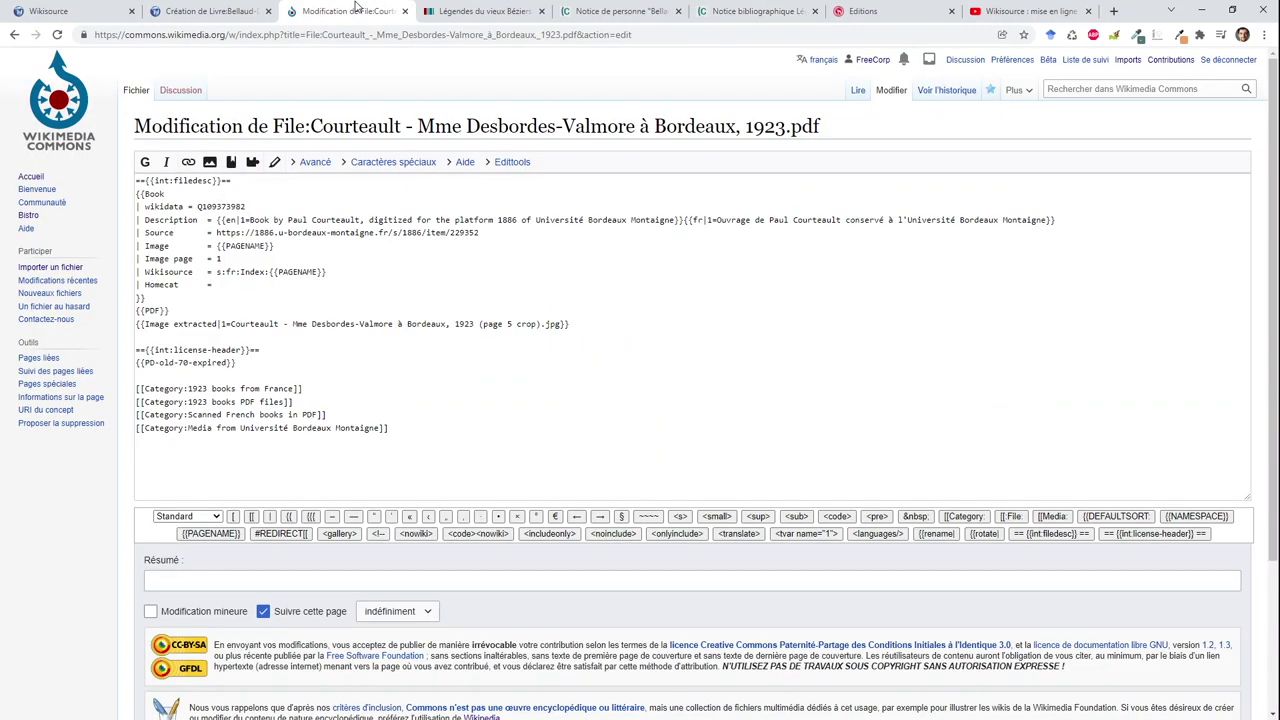
pyautogui.click(220, 10)
pyautogui.hotkey('ctrl', 'v')
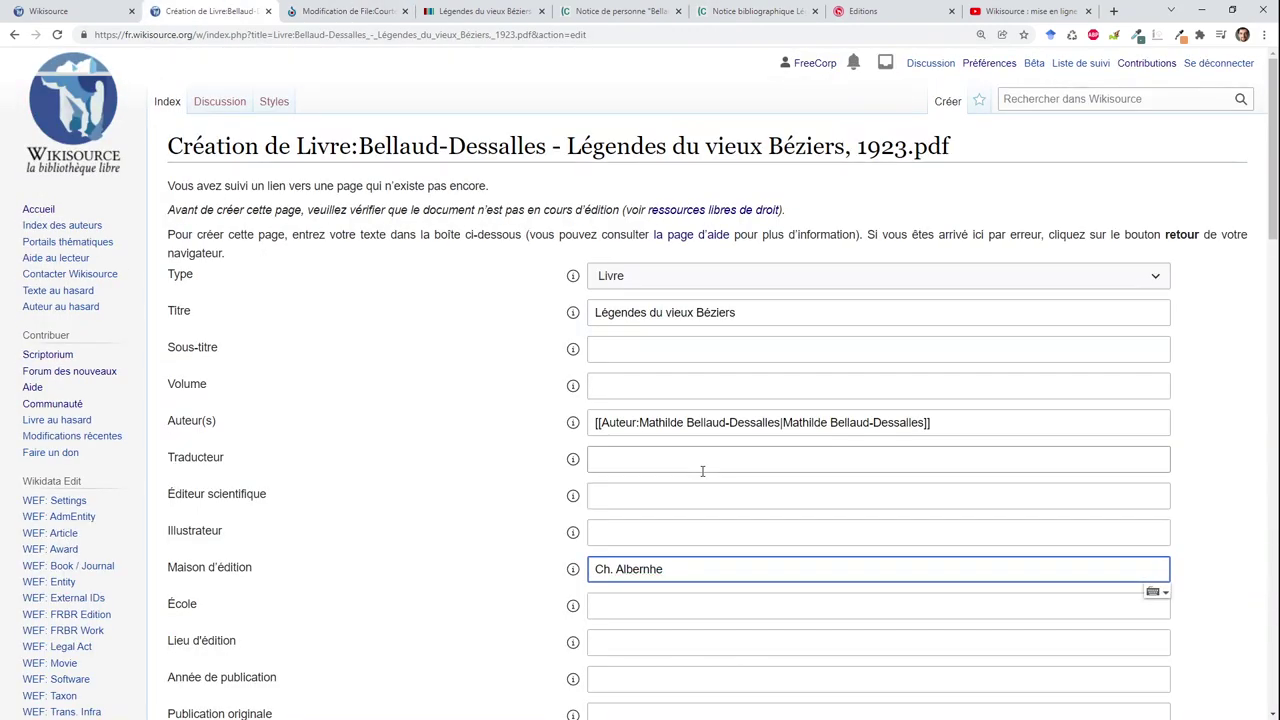
# Set the place of publication to Béziers and the publication year to 1923.
pyautogui.click(703, 645)
pyautogui.write('Bé')
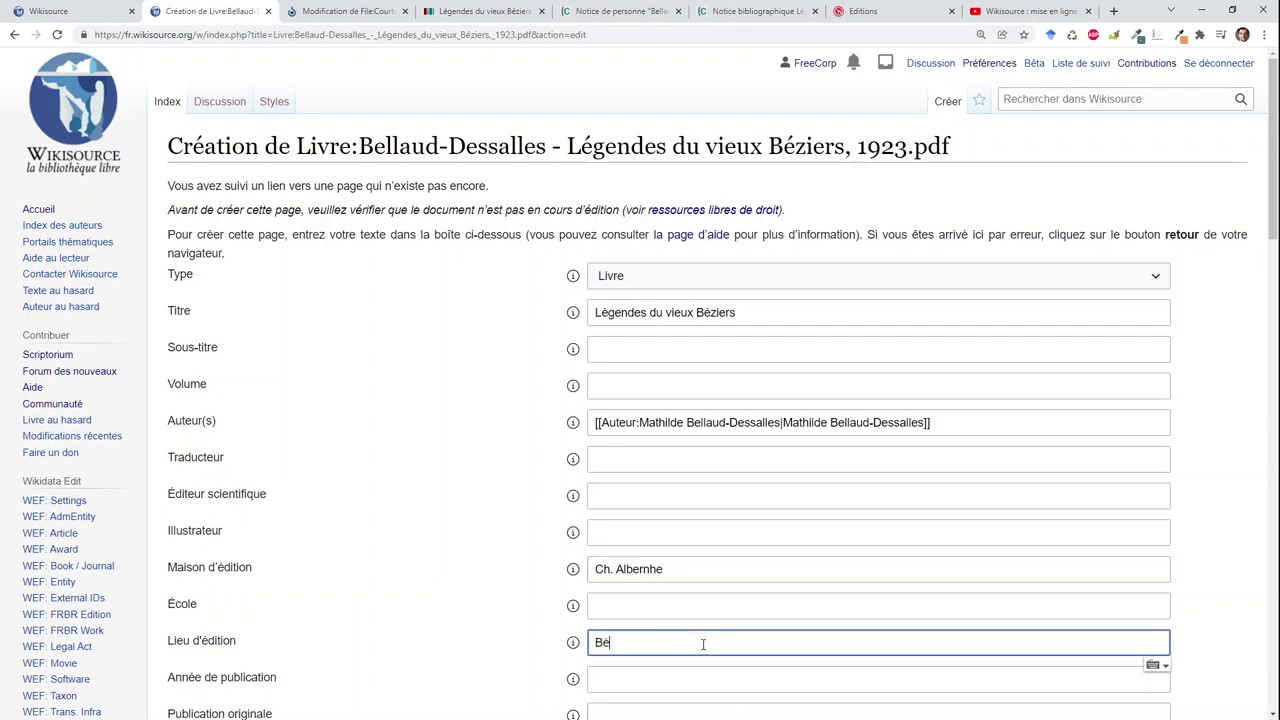
pyautogui.write('ziers')
pyautogui.press('Tab')
pyautogui.write('18')
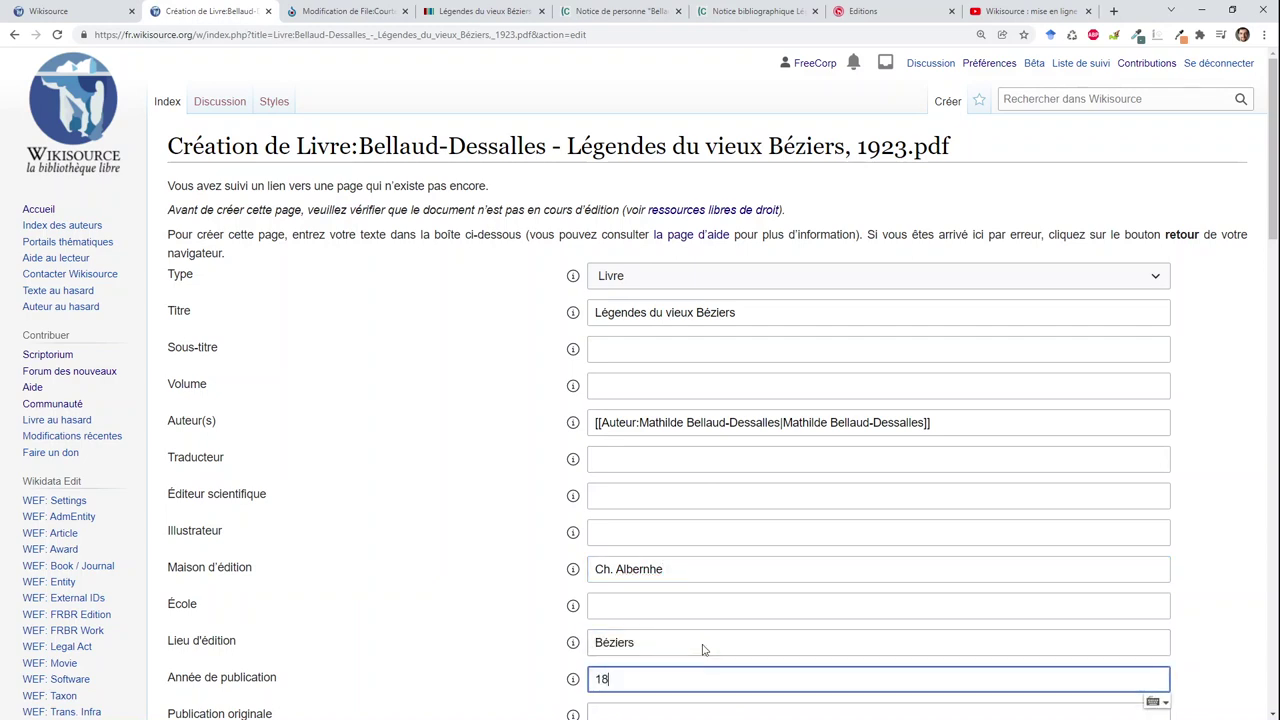
pyautogui.write('23')
# Enter "Collection particulière" as the book's library (Bibliothèque).
pyautogui.press('Tab')
pyautogui.press('Tab')
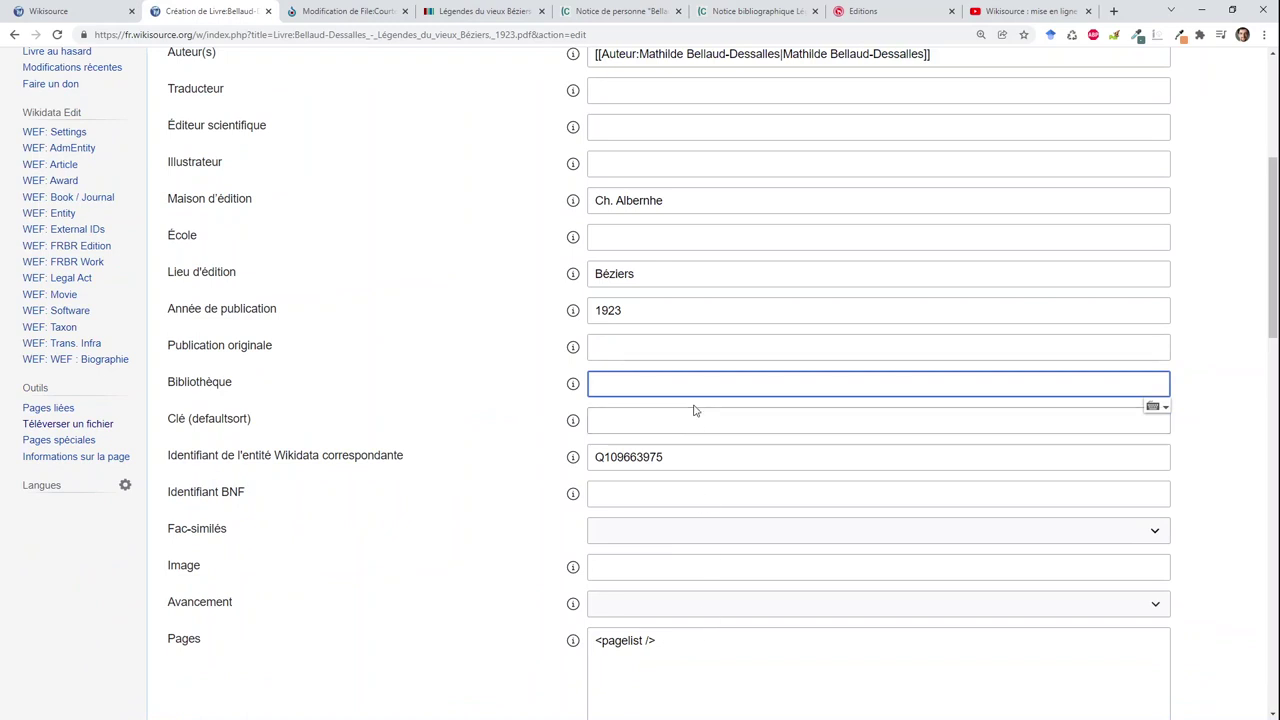
pyautogui.write('Col')
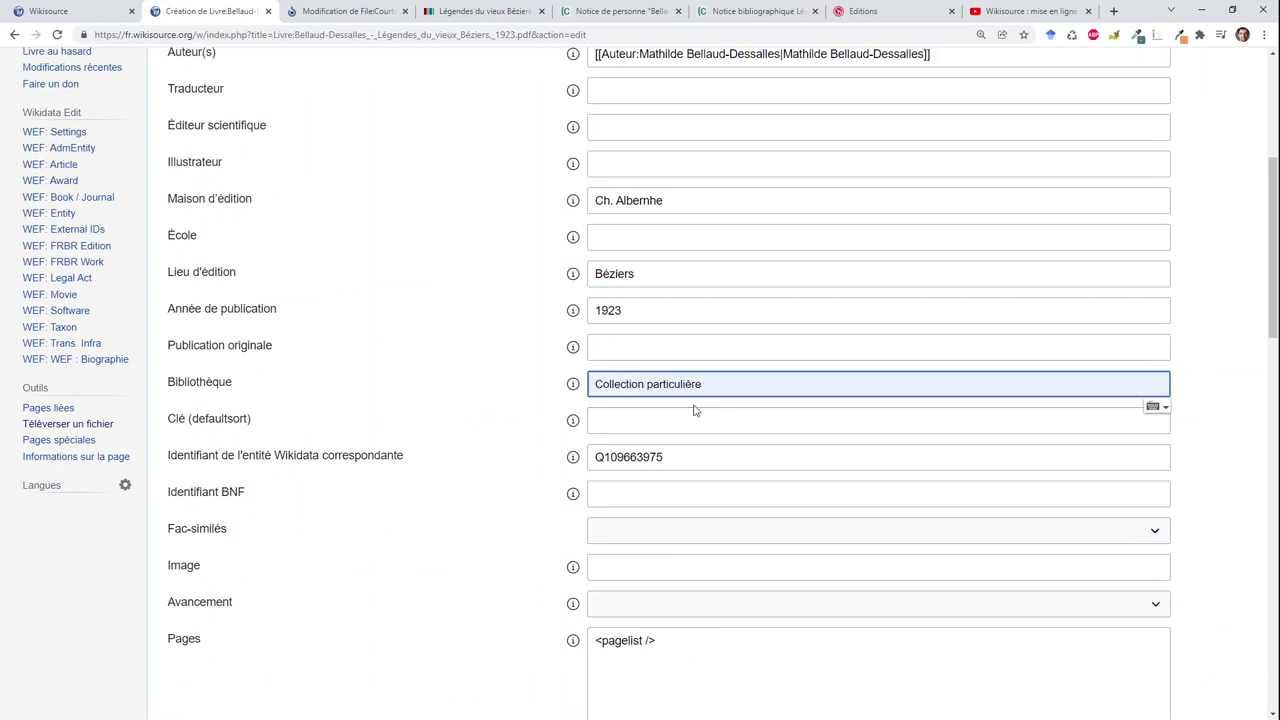
# Add the user link [[Utilisateur:FreeCorp|FreeCorp]] after "Collection particulière" in the Bibliothèque field.
pyautogui.write('lecti')
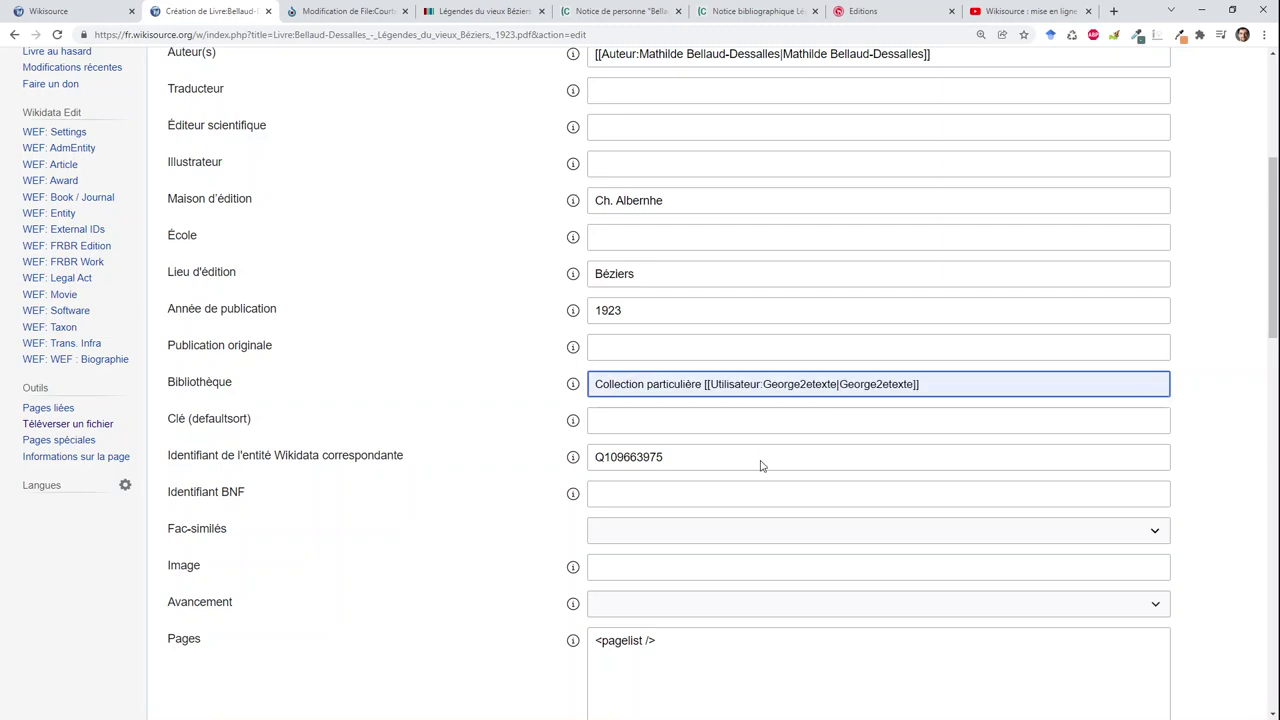
pyautogui.click(760, 463)
pyautogui.moveTo(772, 383); pyautogui.dragTo(929, 384)
pyautogui.write('FreeCorp')
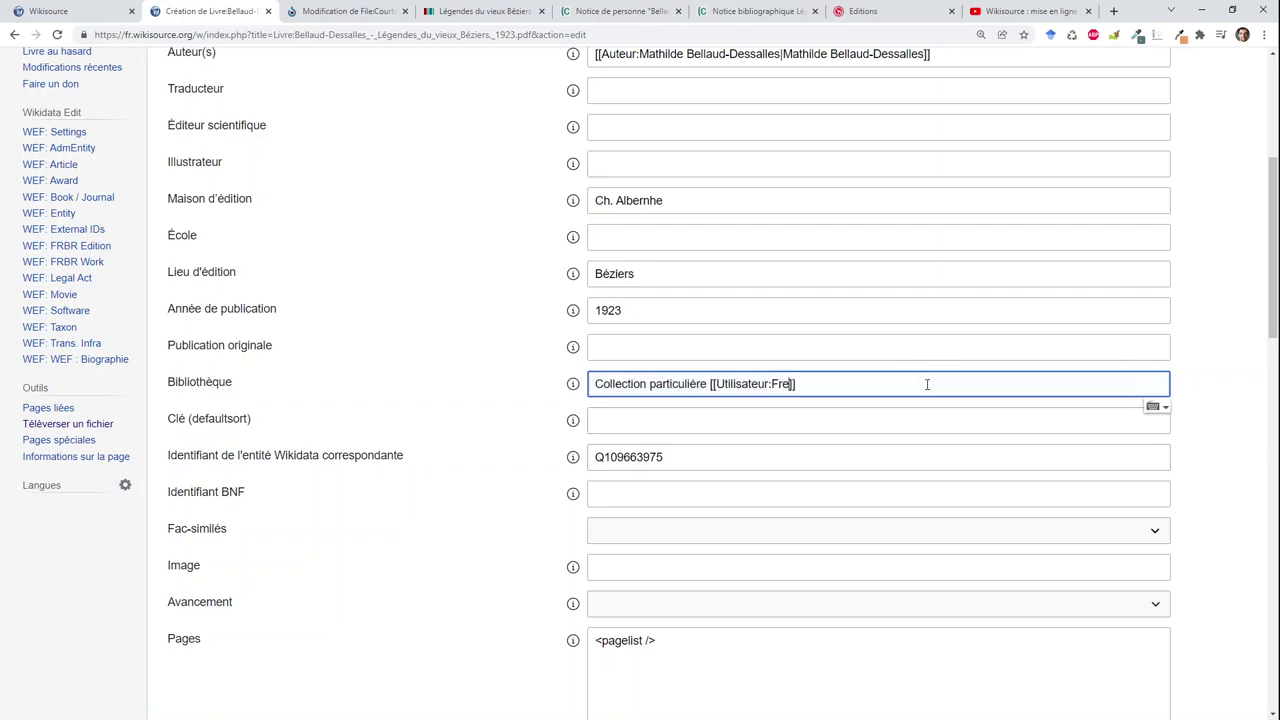
pyautogui.write('|FreeCorp')
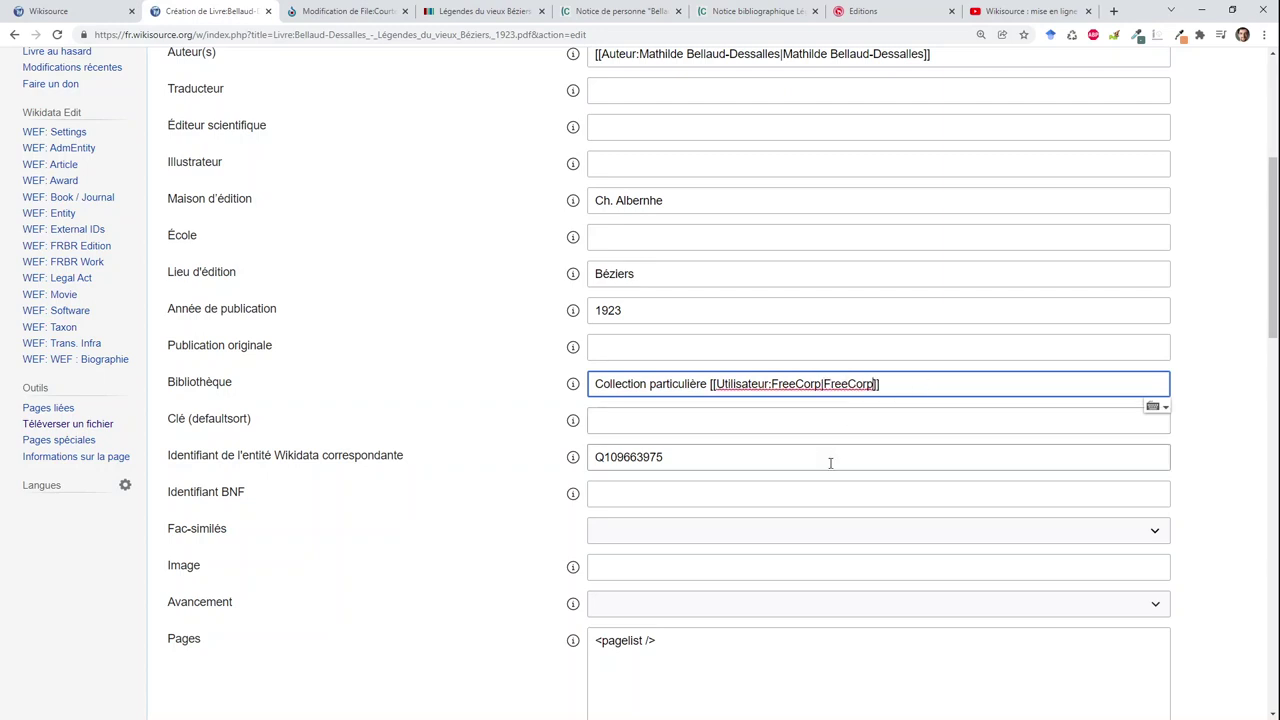
pyautogui.click(744, 497)
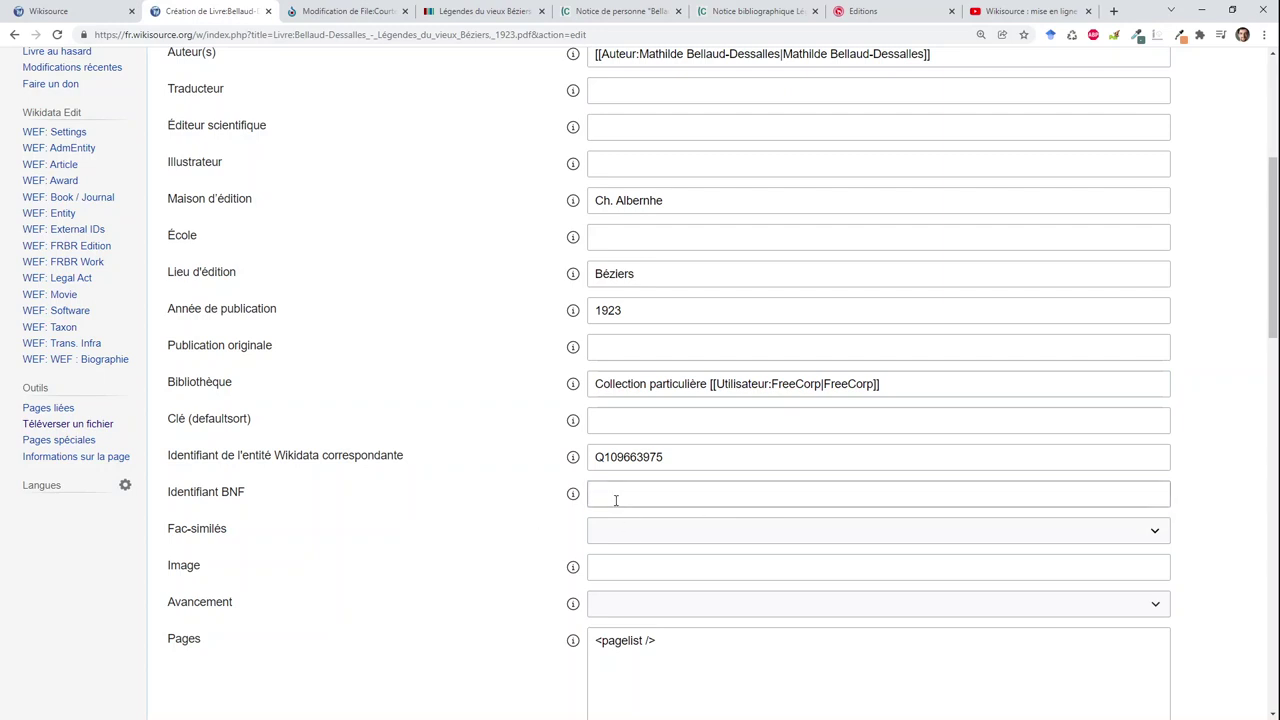
pyautogui.click(536, 507)
# Set the facsimile type (Fac-similés) to pdf and the cover Image to page 1.
pyautogui.scroll(-1, 536, 508)
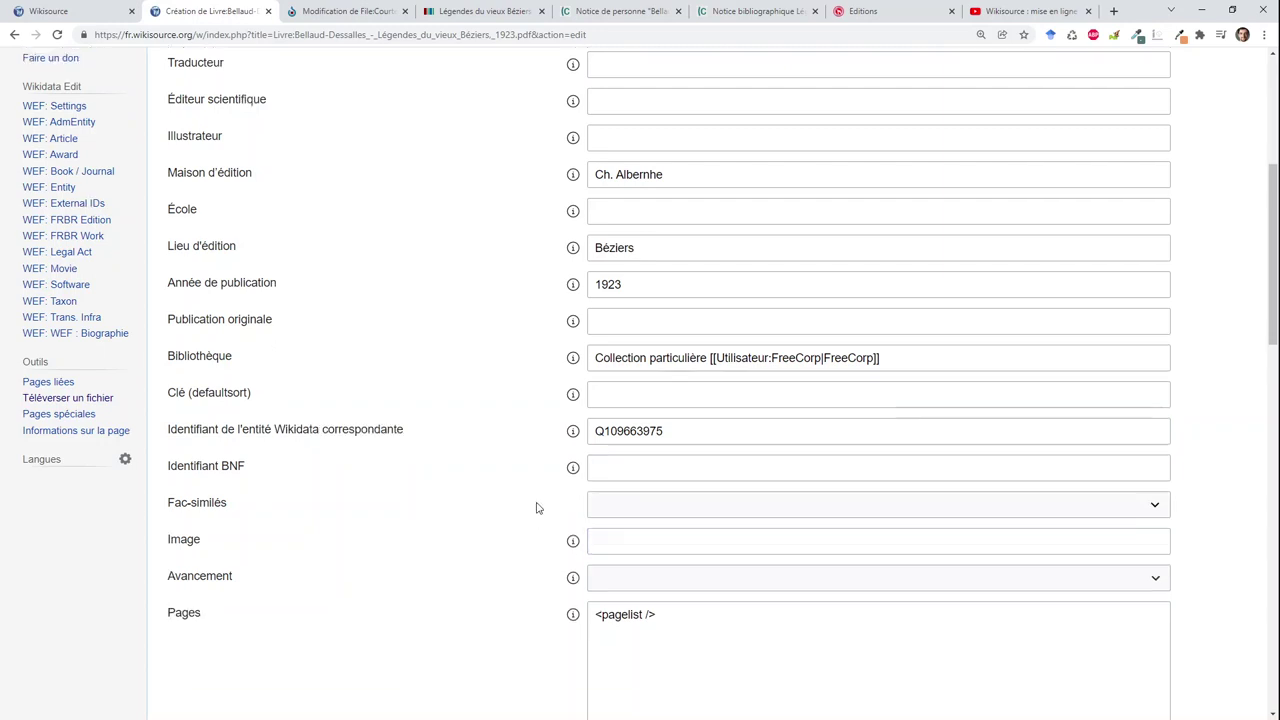
pyautogui.click(626, 460)
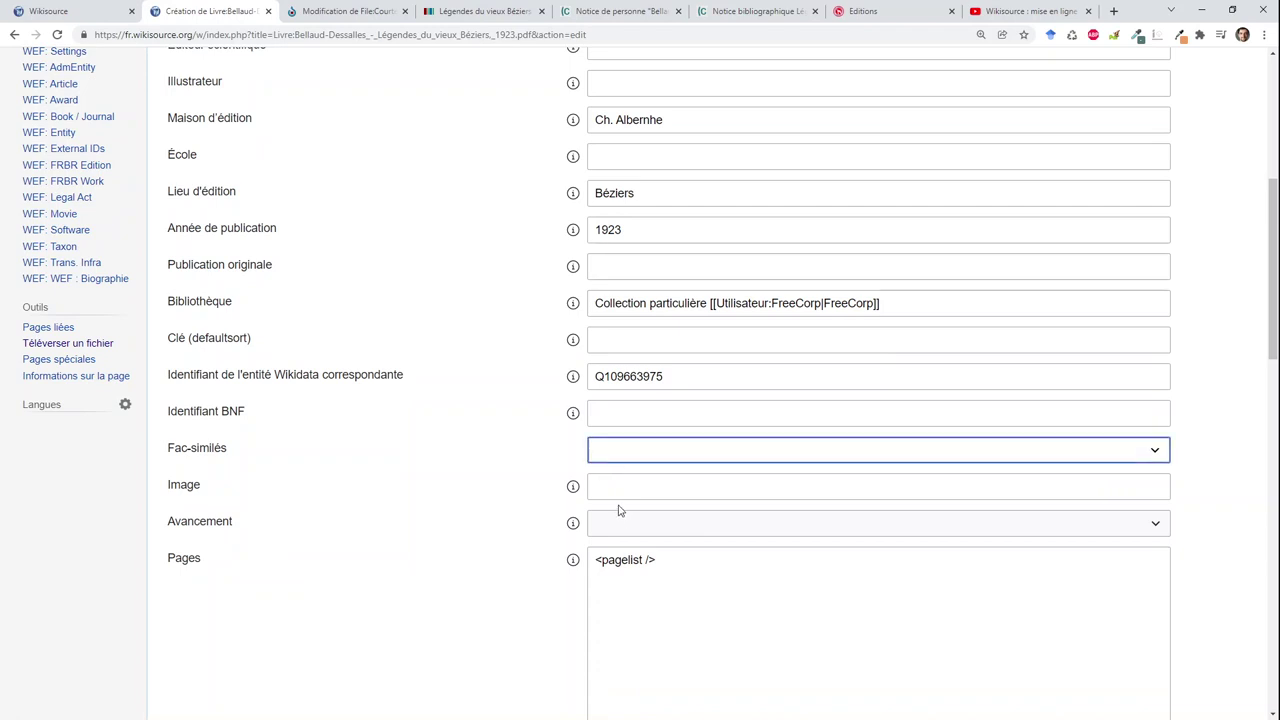
pyautogui.press('p')
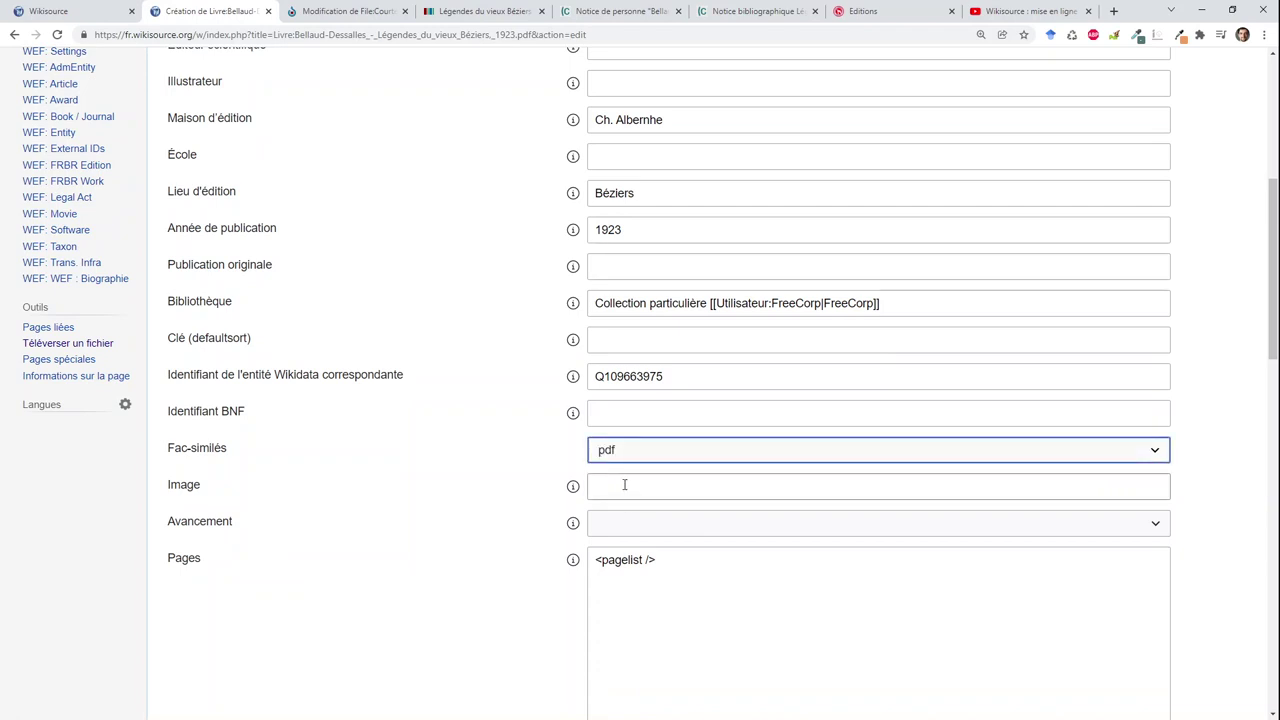
pyautogui.click(624, 484)
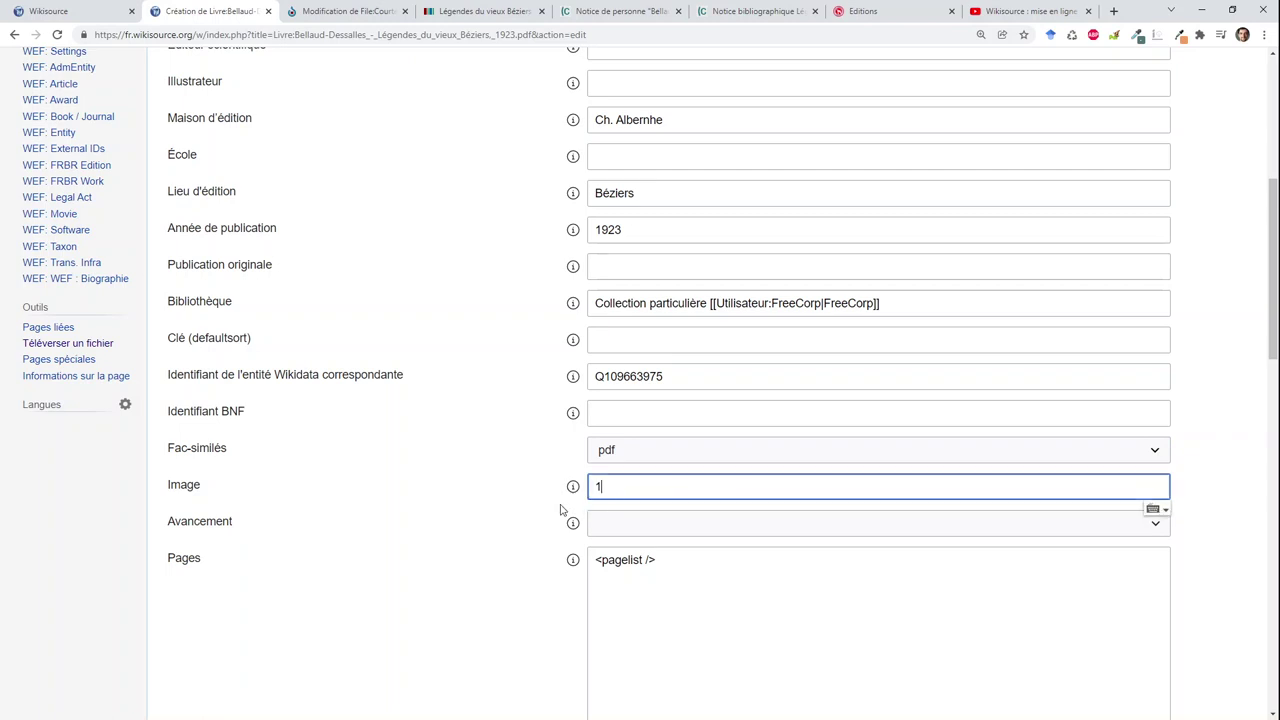
pyautogui.click(560, 510)
# Set the proofreading progress (Avancement) to "À corriger".
pyautogui.scroll(-1, 558, 510)
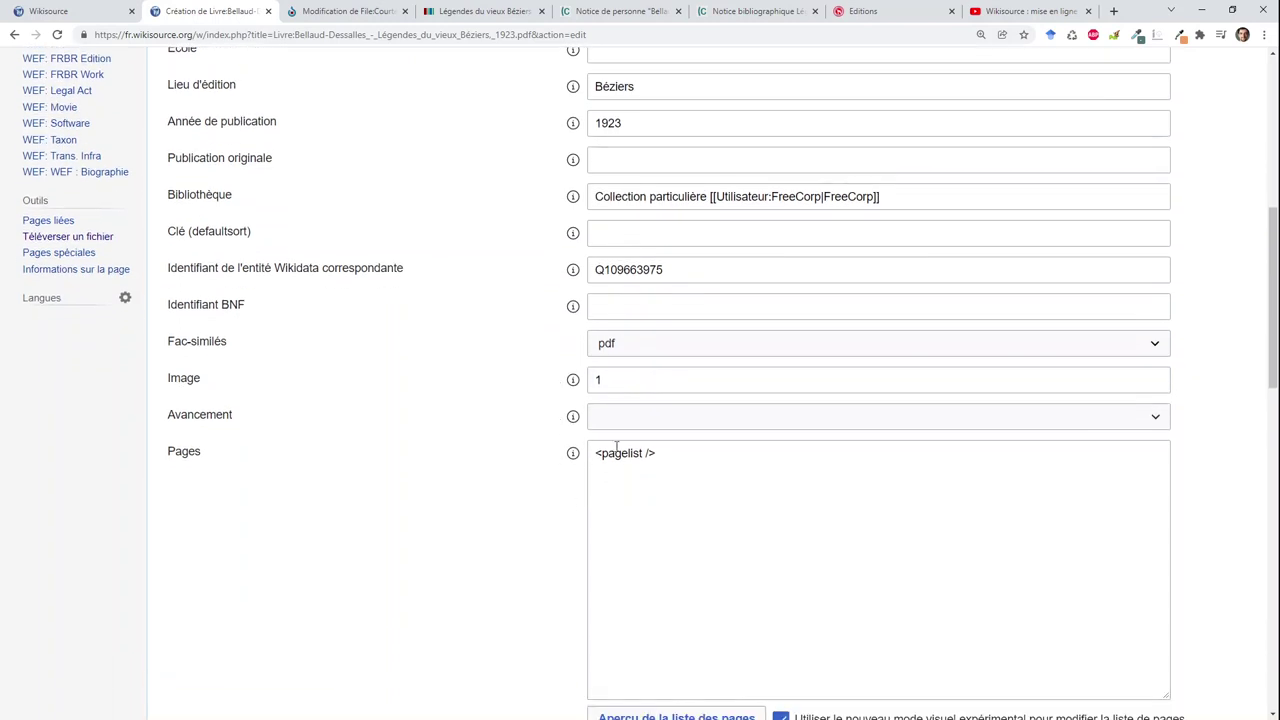
pyautogui.click(631, 416)
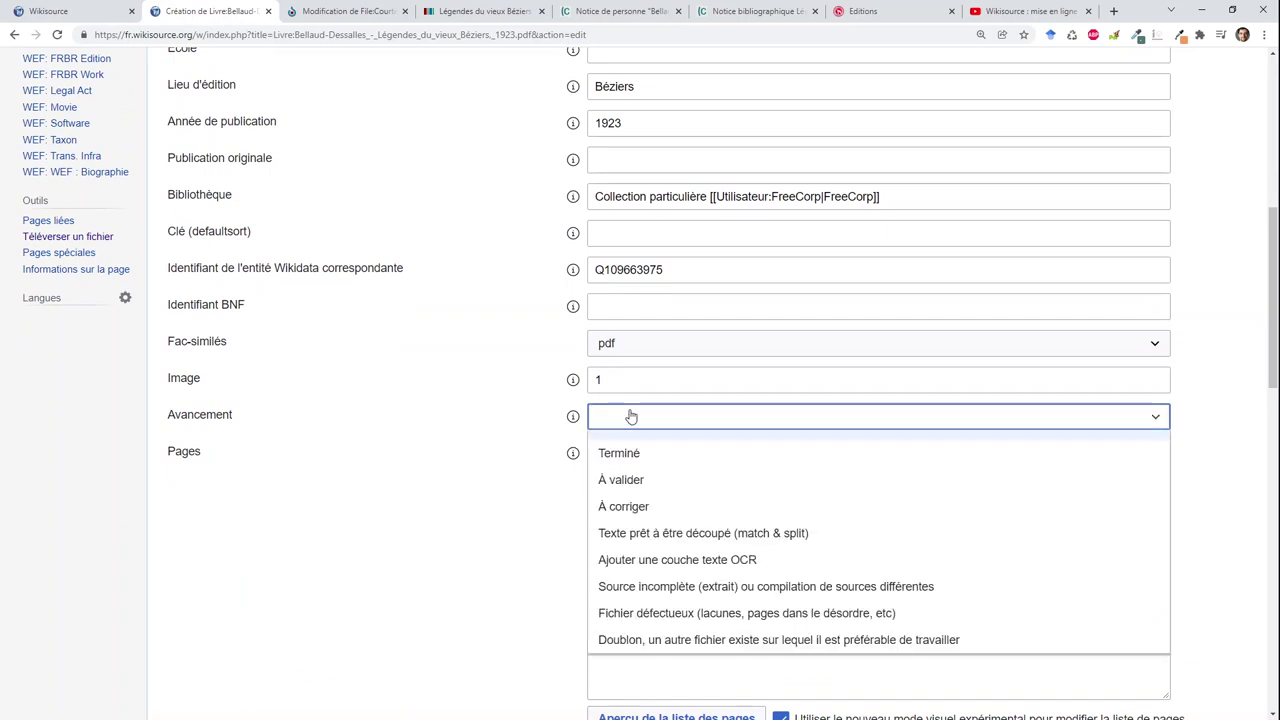
pyautogui.click(645, 504)
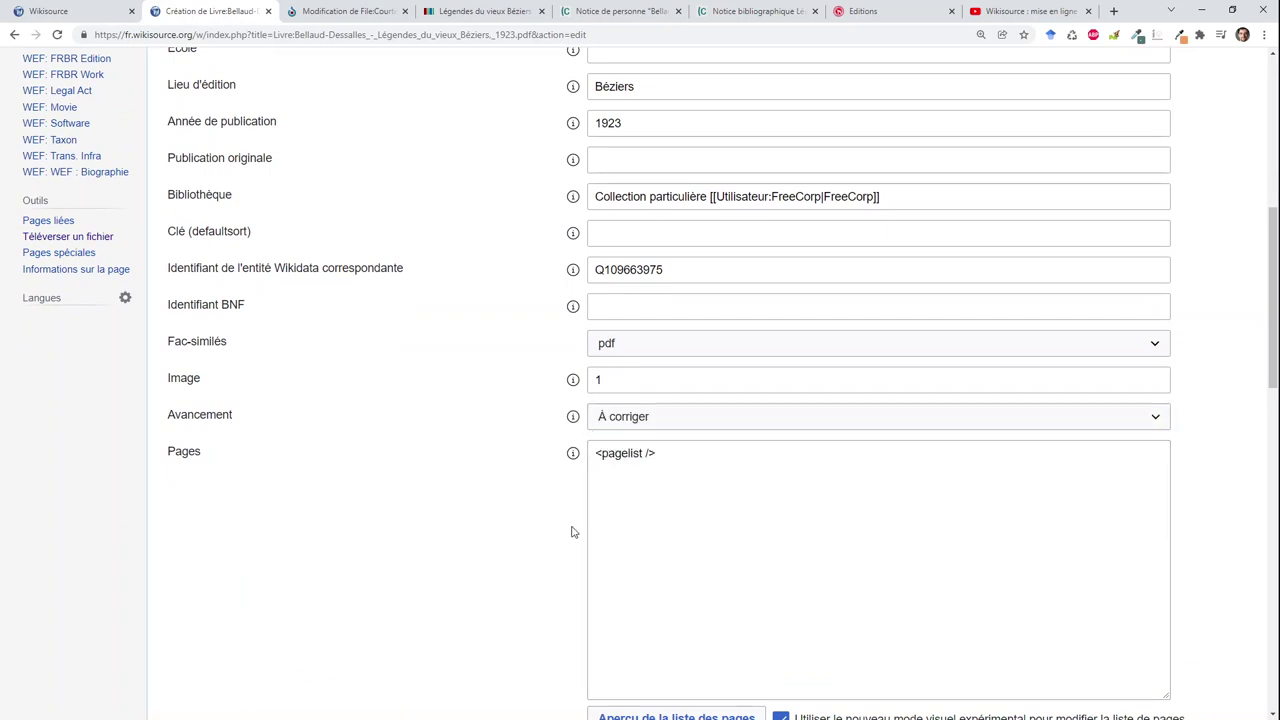
# Generate the page list preview and open the visual page-list editor on the first scan.
pyautogui.scroll(-2, 572, 532)
pyautogui.scroll(-1, 572, 532)
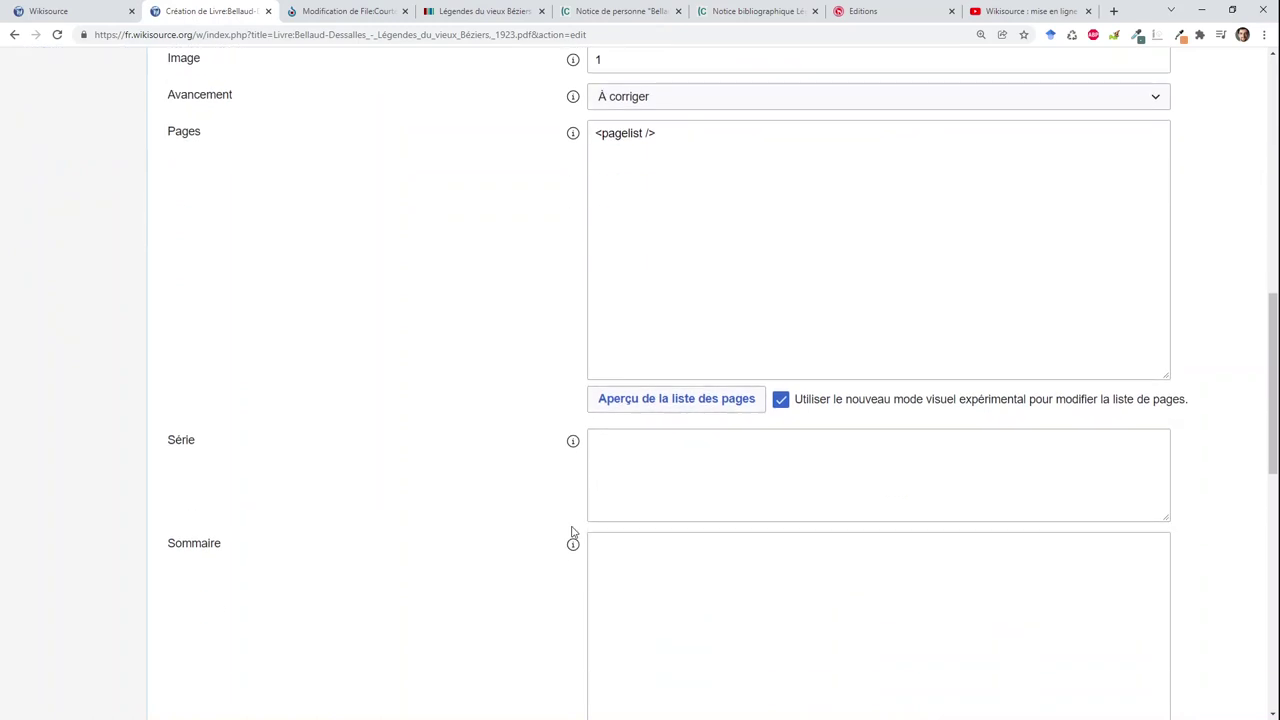
pyautogui.click(682, 405)
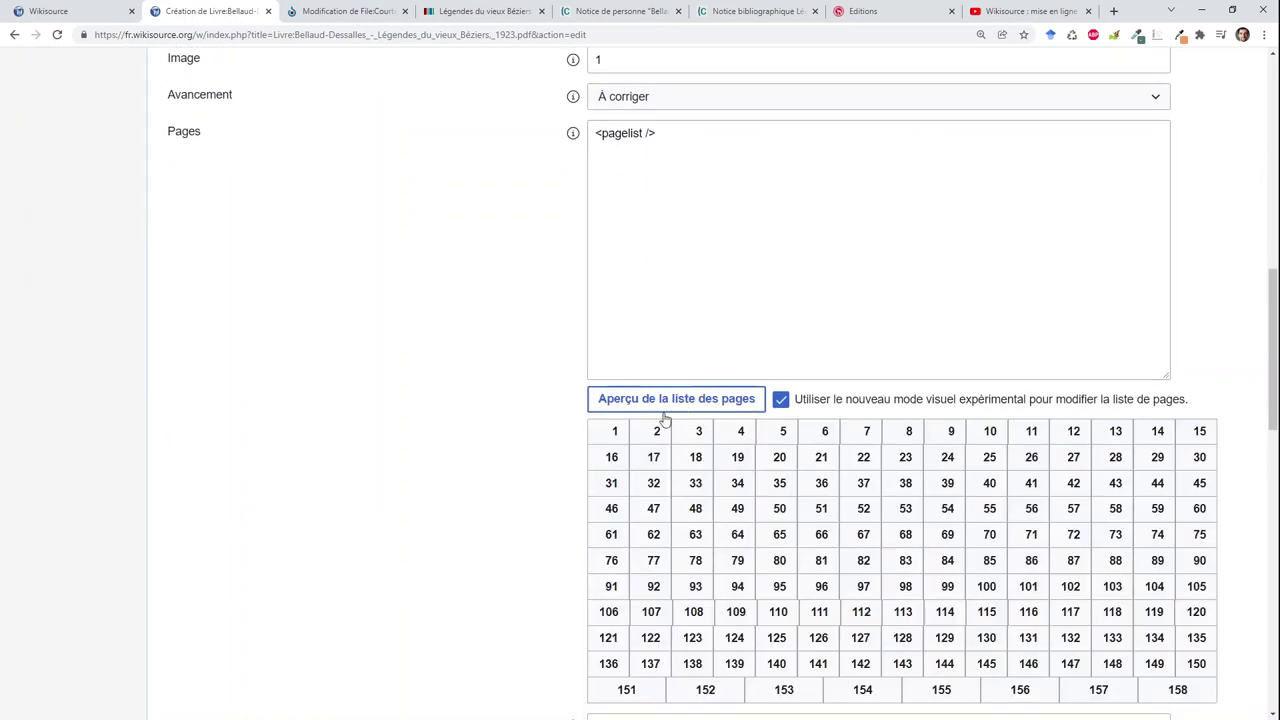
pyautogui.click(609, 430)
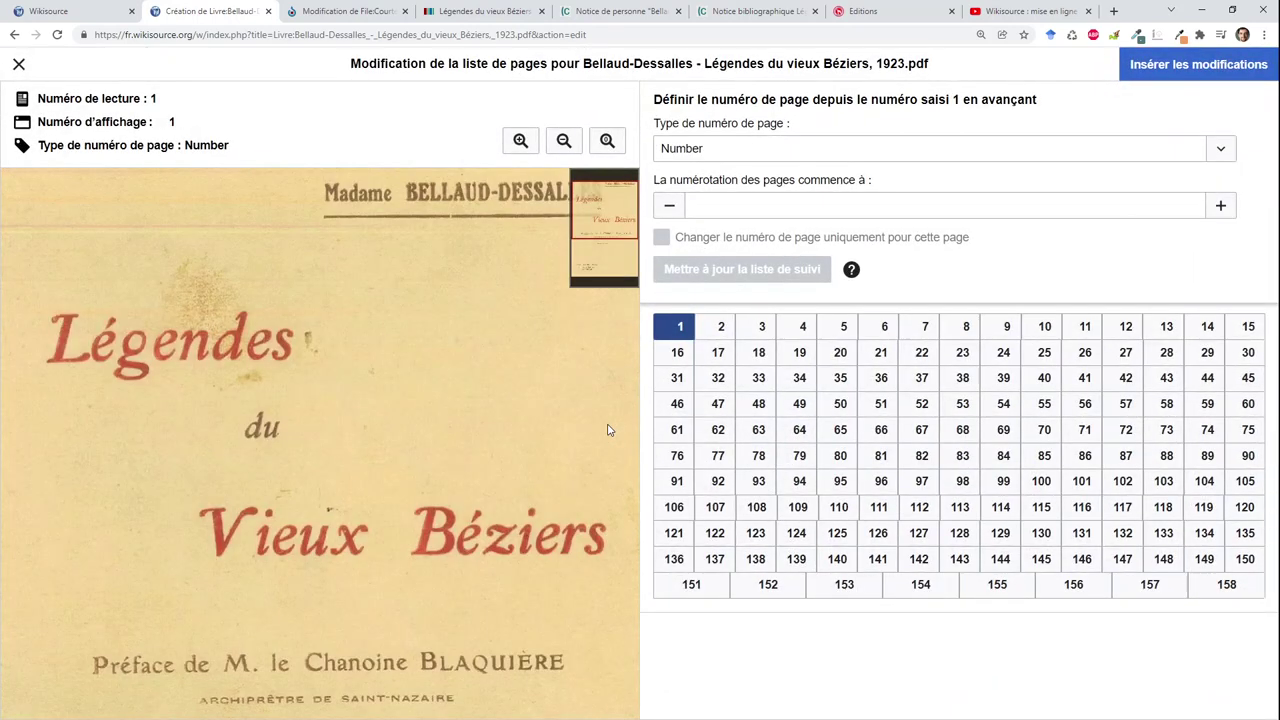
# Compare the scans with their printed page numbers and start the page numbering at 1 from scan 3.
pyautogui.click(1085, 326)
pyautogui.click(1126, 326)
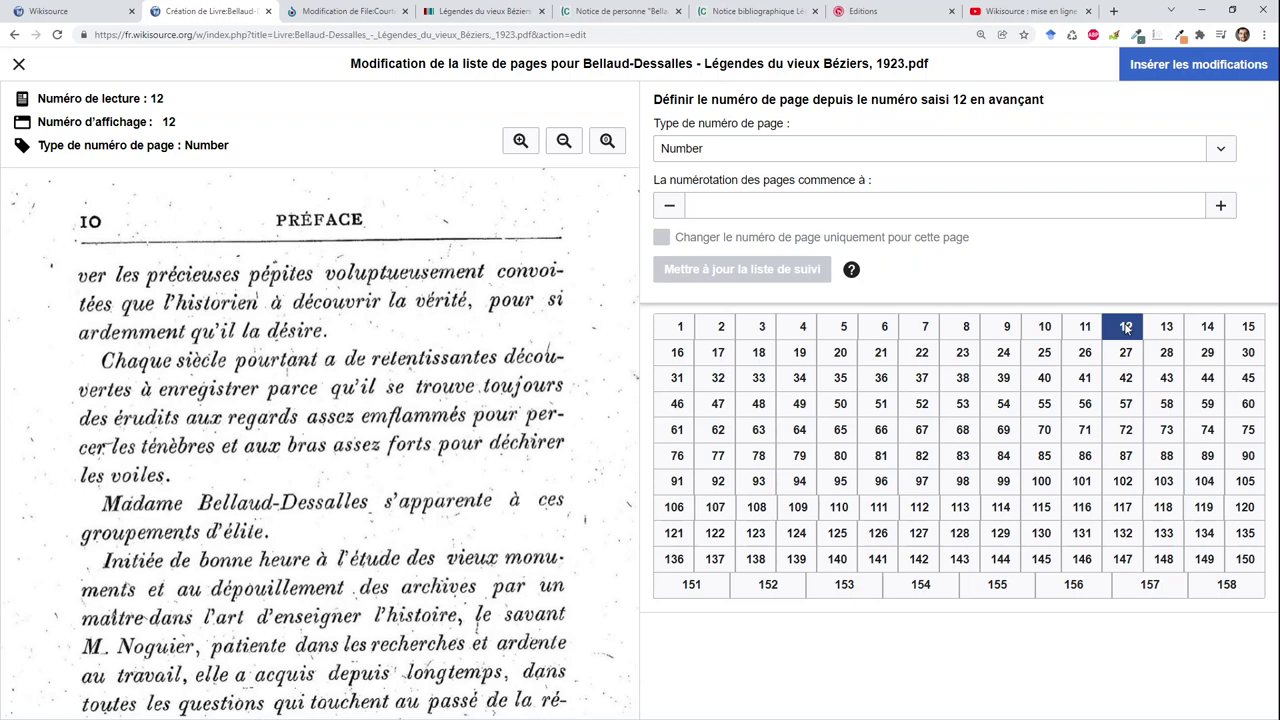
pyautogui.click(768, 325)
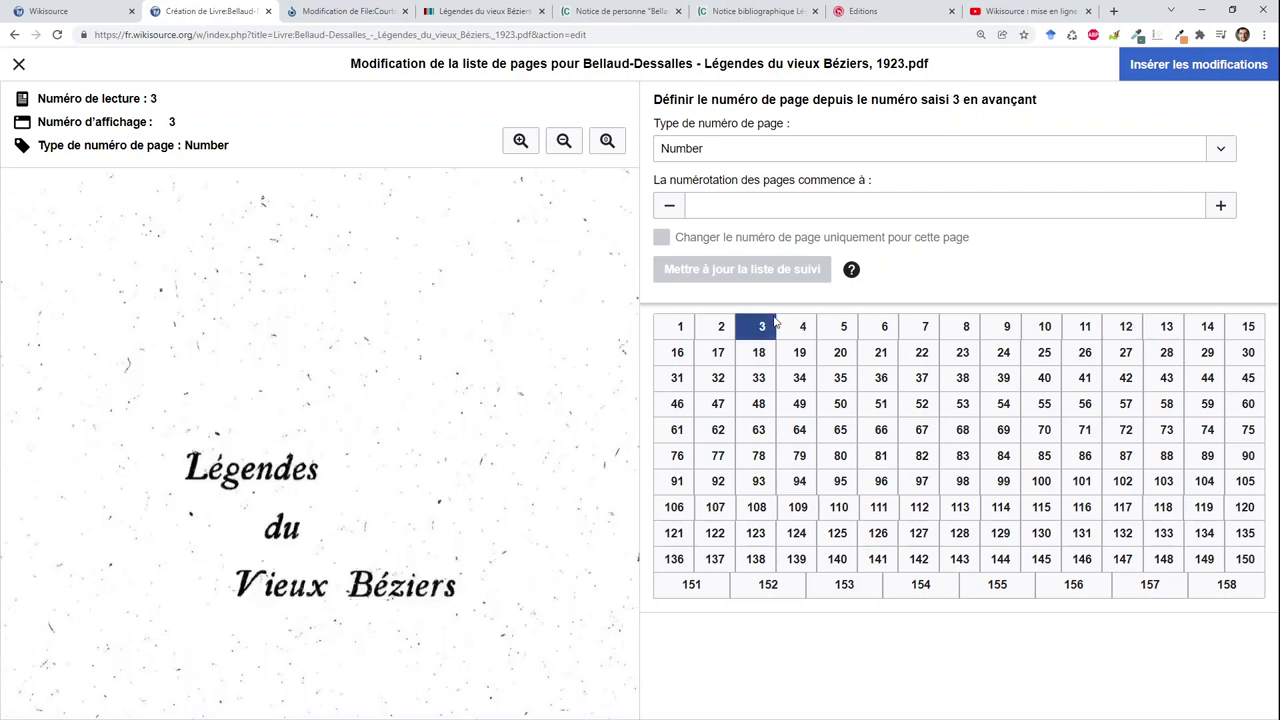
pyautogui.click(750, 202)
pyautogui.write('1')
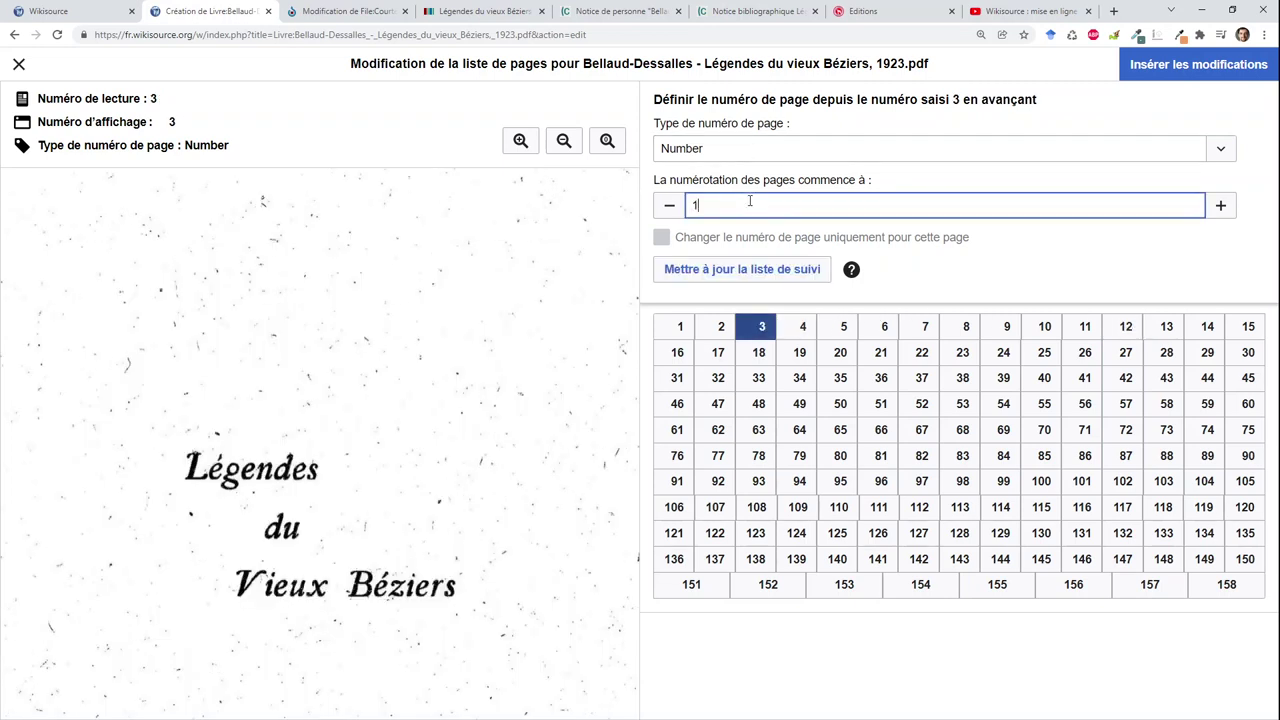
pyautogui.click(752, 270)
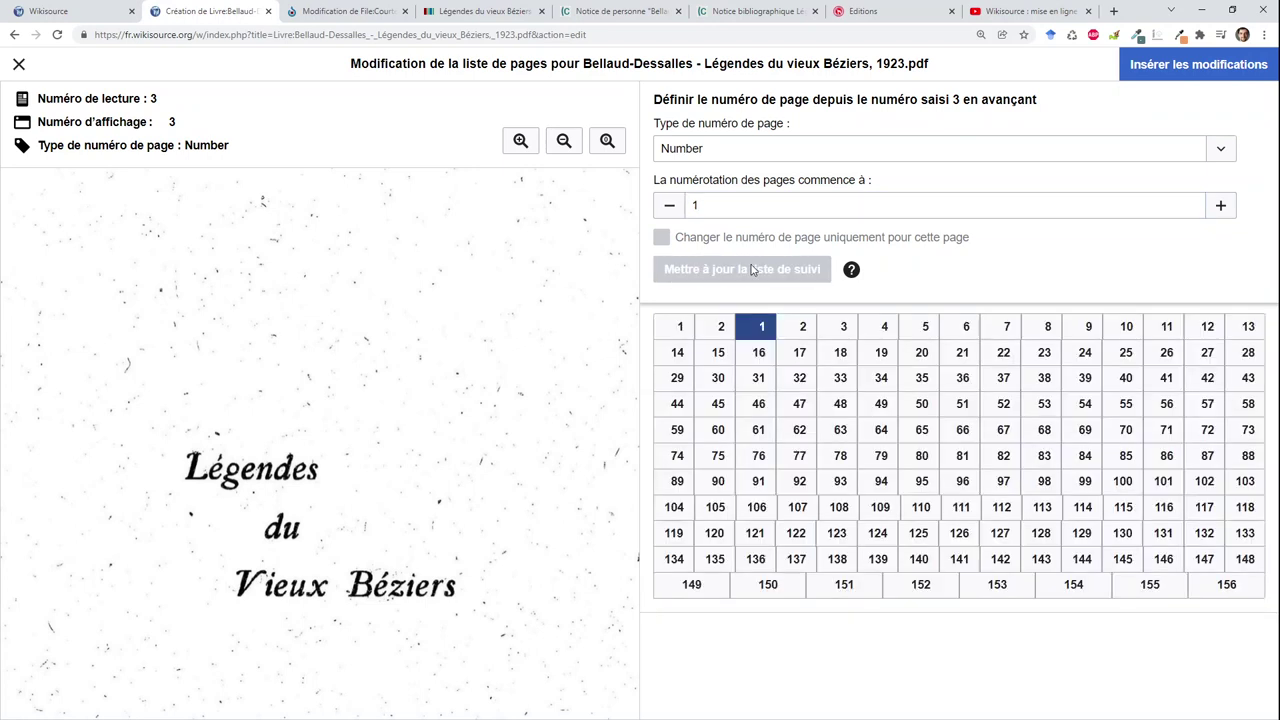
# Label scan 1 as Couverture in the page list.
pyautogui.click(672, 349)
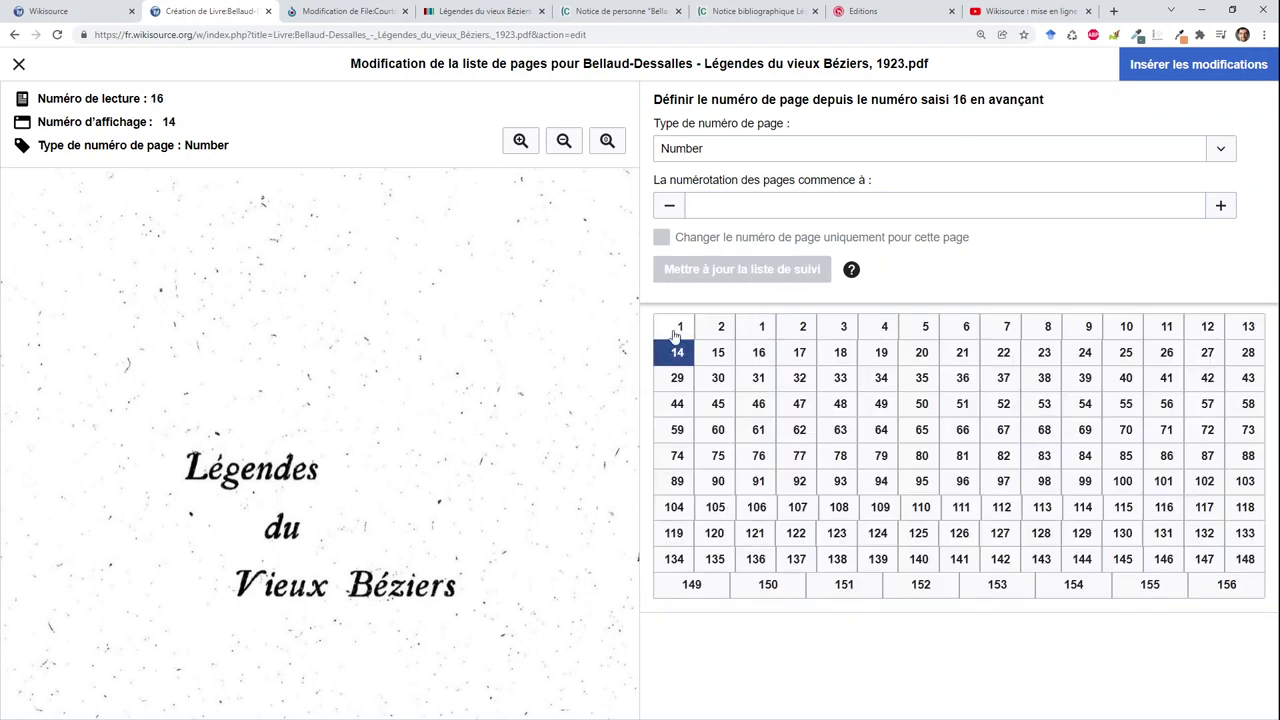
pyautogui.click(674, 335)
pyautogui.click(724, 143)
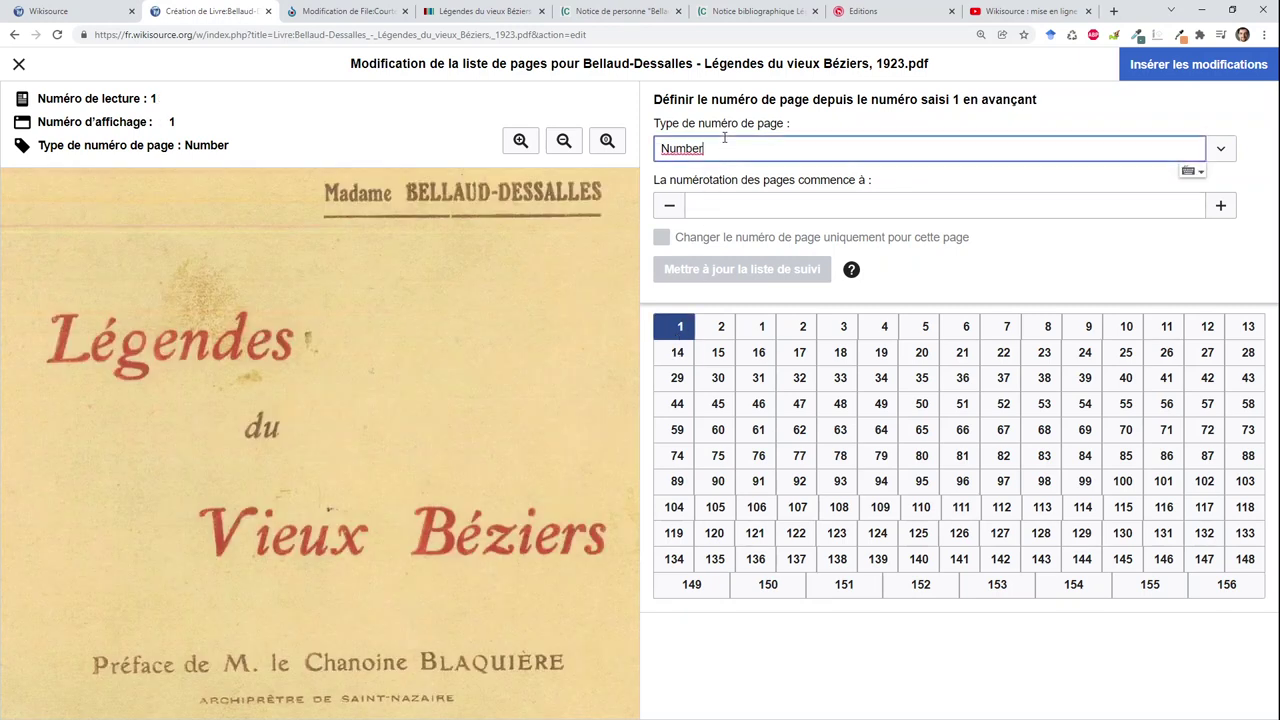
pyautogui.click(883, 254)
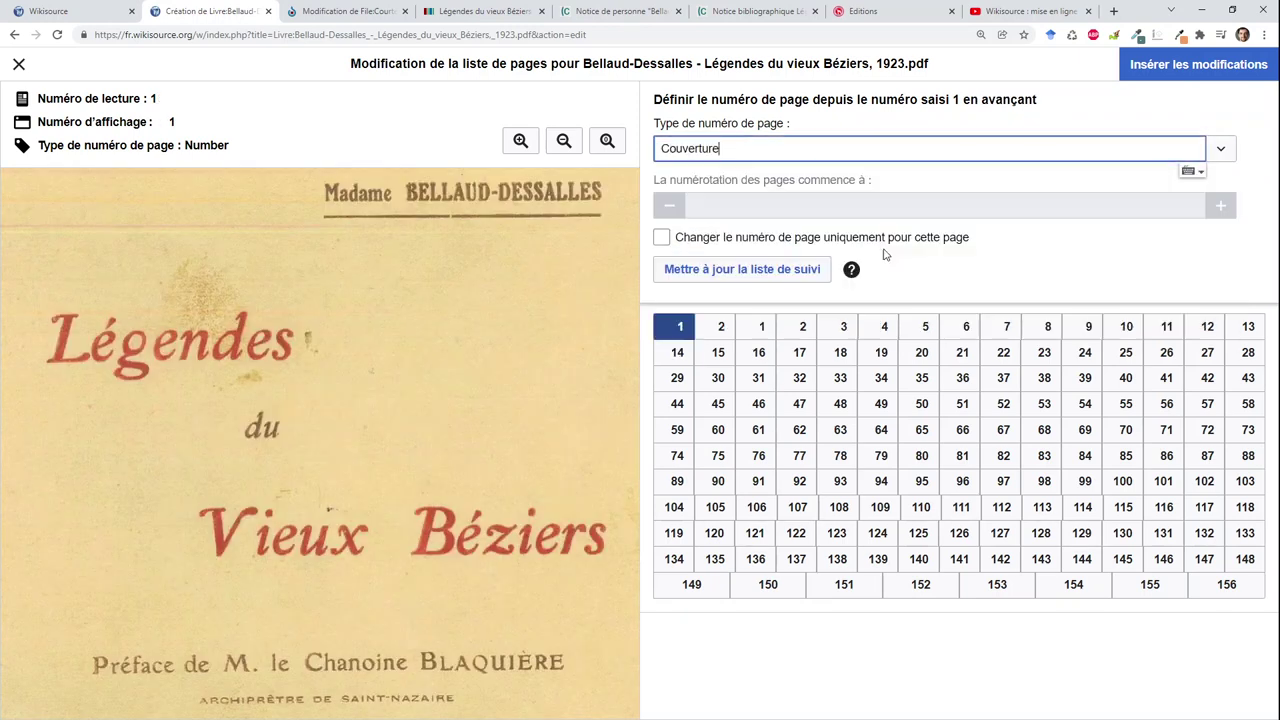
pyautogui.click(758, 271)
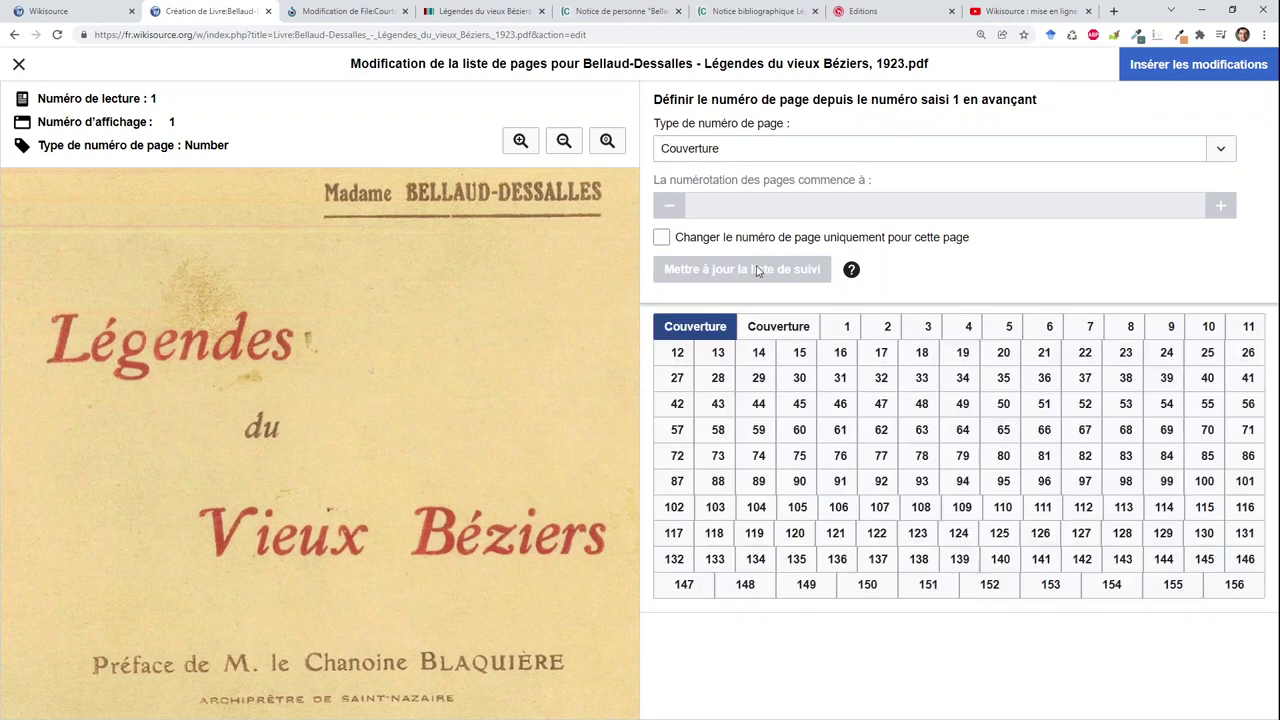
# Mark scan 2 as an empty page (- (vide)) in the page list.
pyautogui.click(750, 326)
pyautogui.click(751, 149)
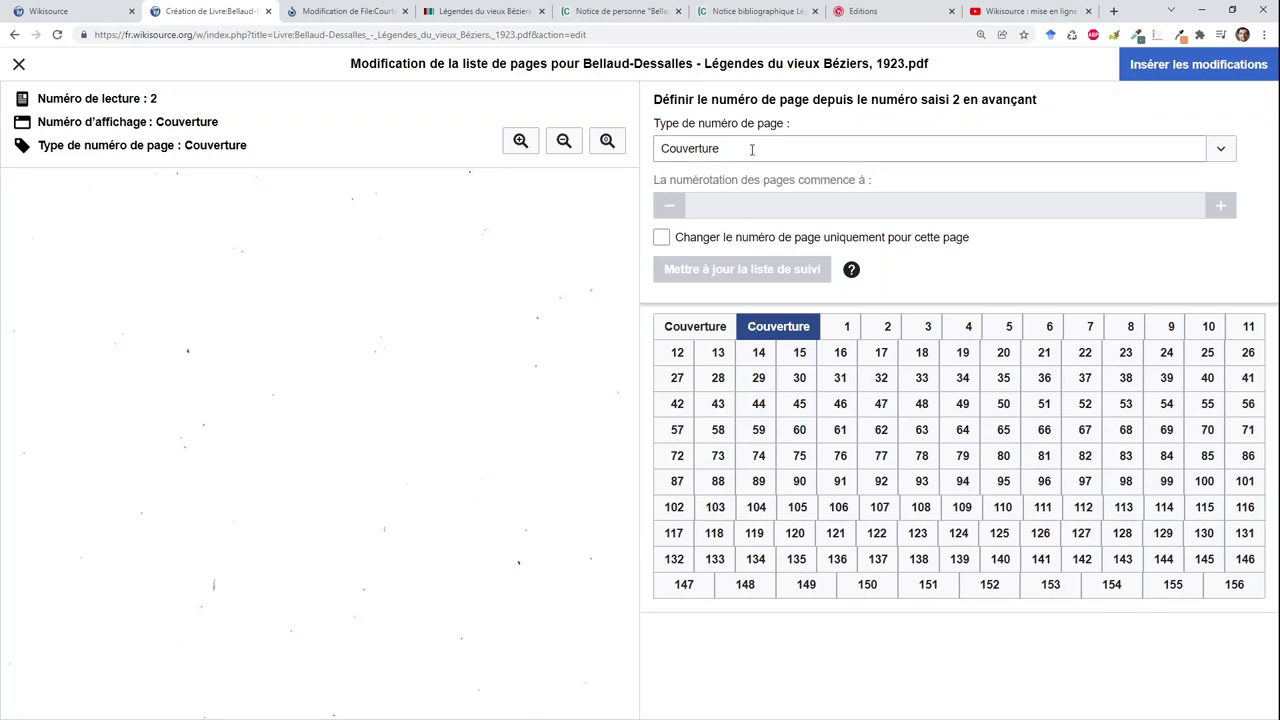
pyautogui.doubleClick(751, 149)
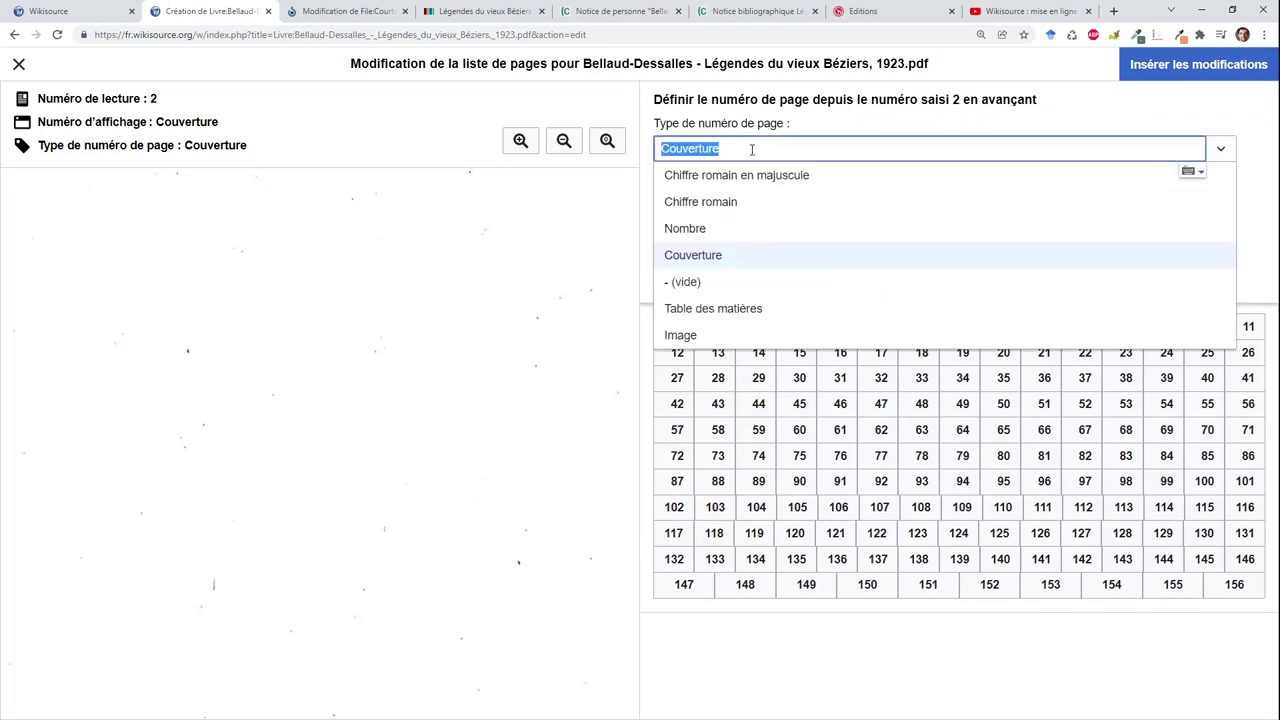
pyautogui.click(718, 282)
pyautogui.click(741, 270)
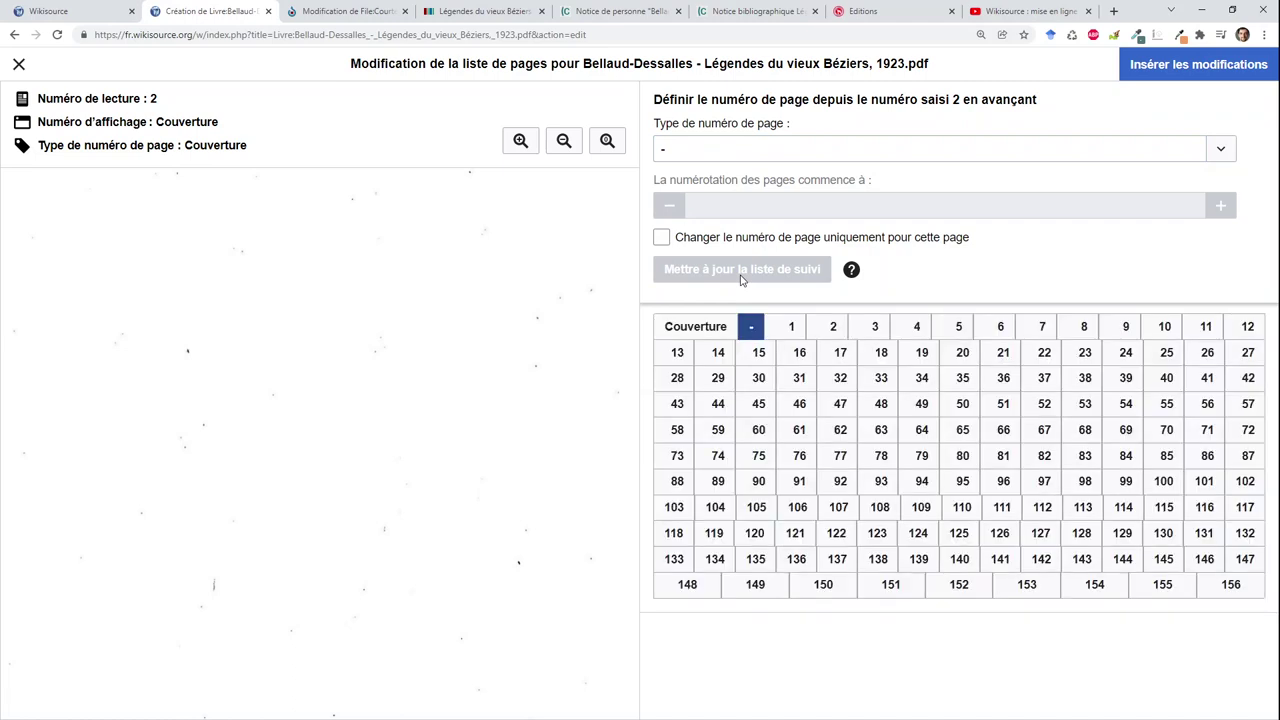
# Label the pages from scan 155 onward as Table des matières (TdM).
pyautogui.click(1024, 591)
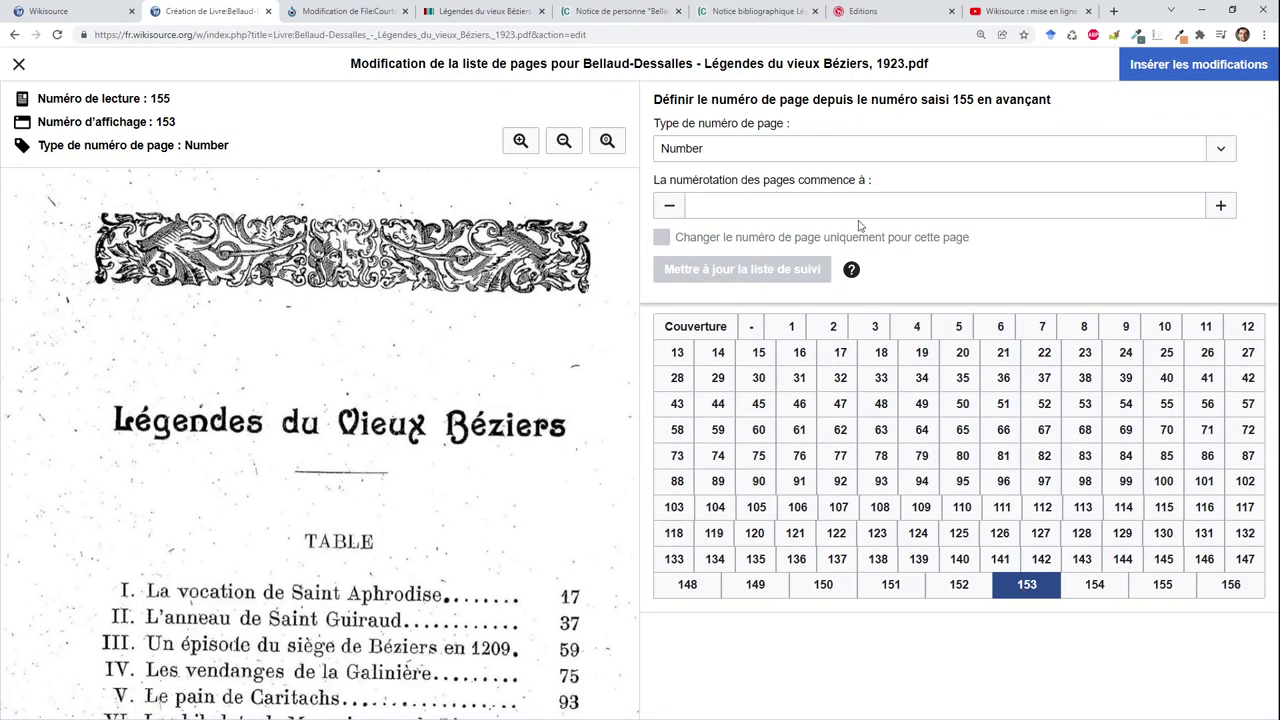
pyautogui.click(720, 148)
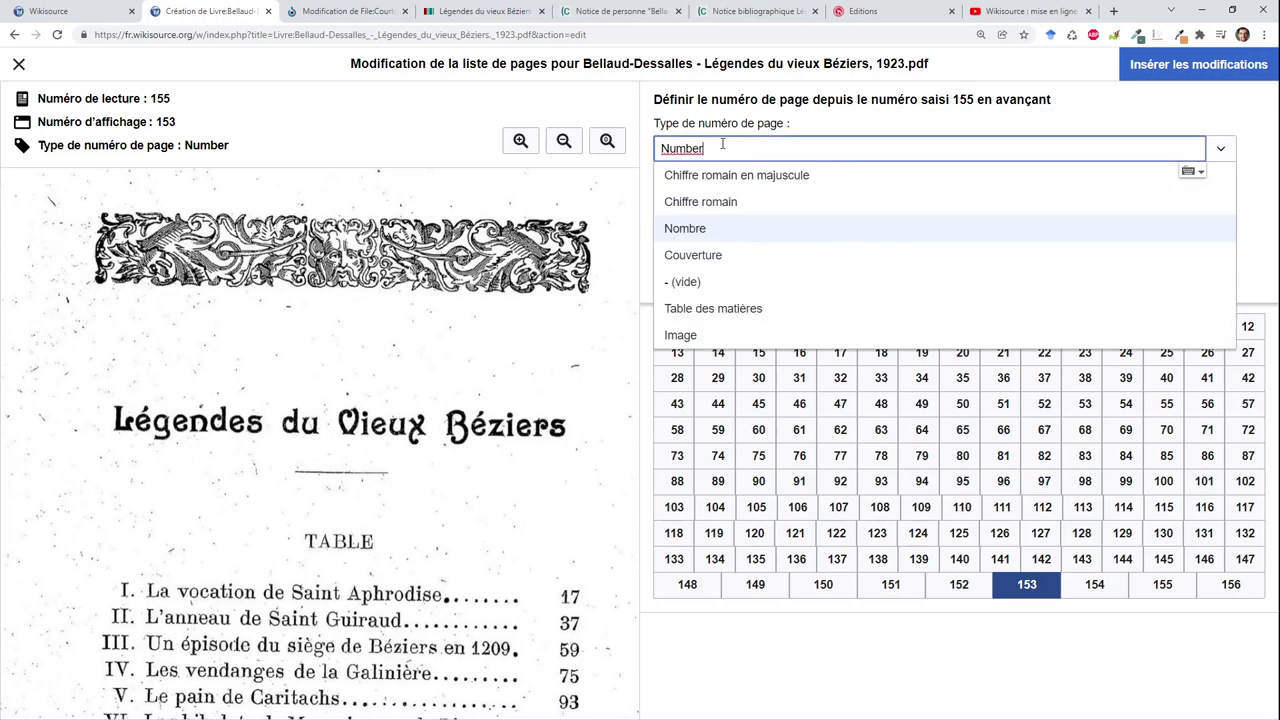
pyautogui.click(715, 309)
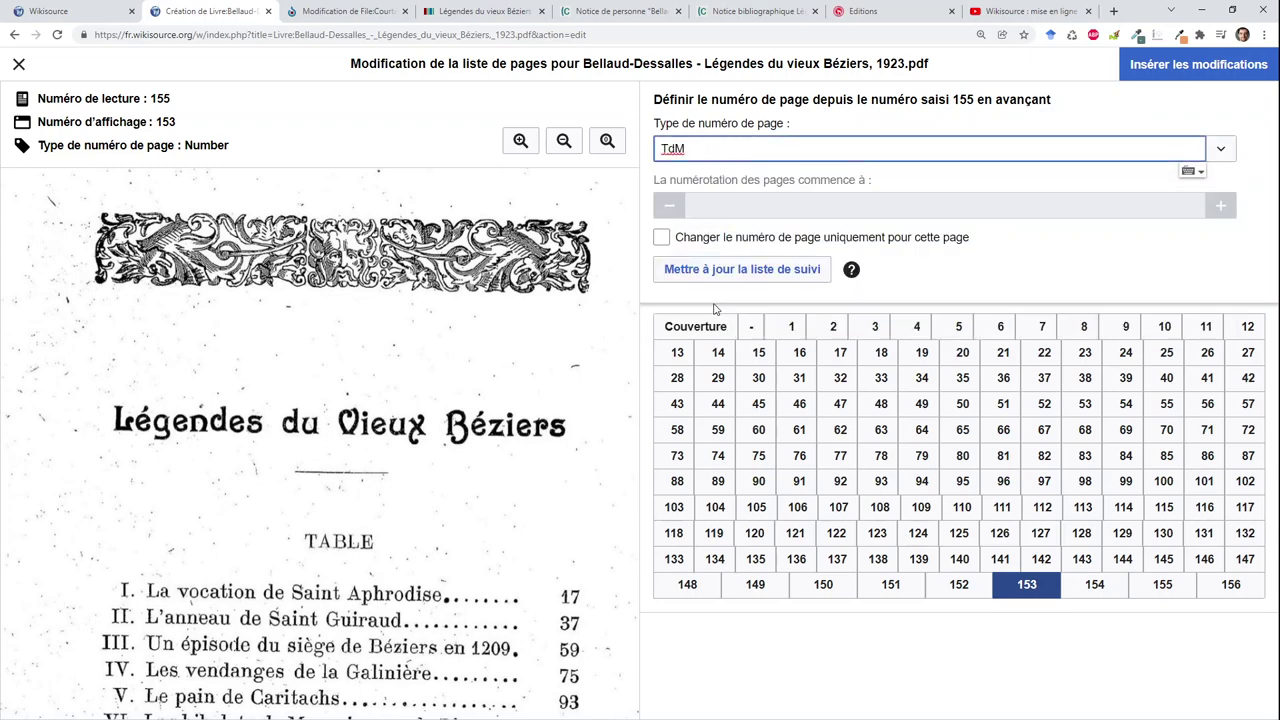
pyautogui.click(733, 274)
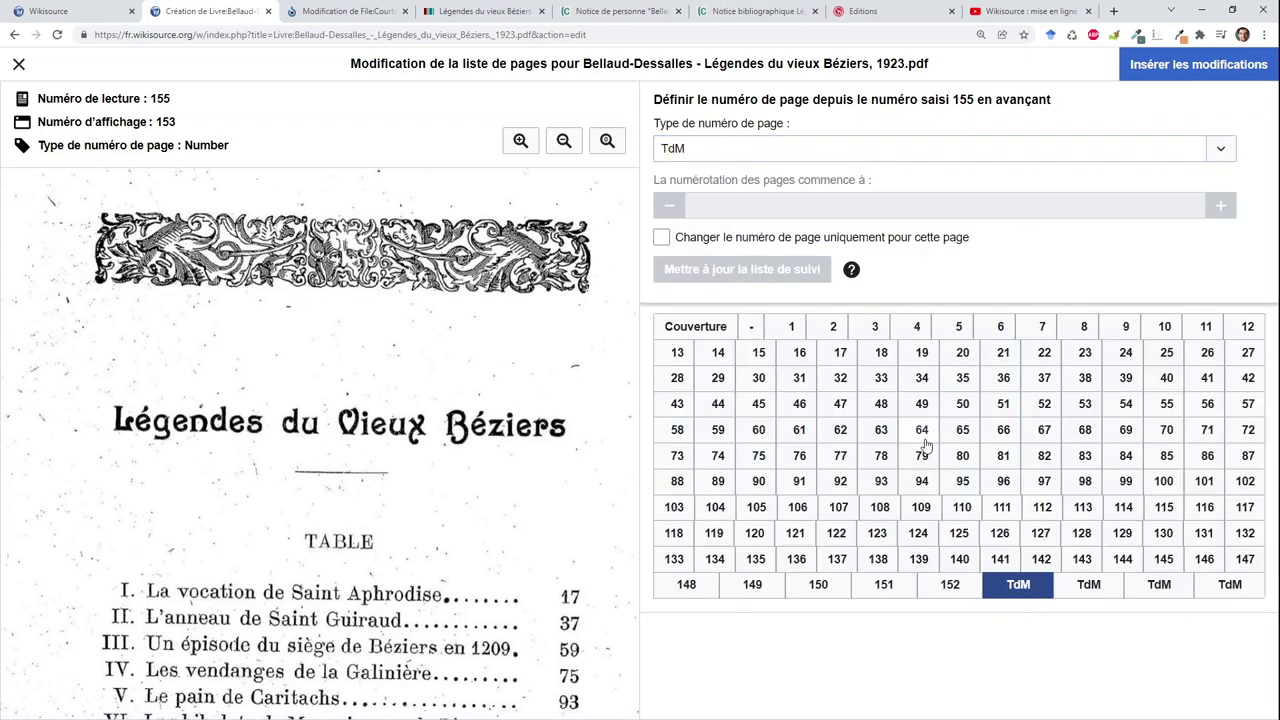
# Mark the pages from scan 156 onward as empty (- (vide)) and check the labels of scans 154 and 155 against their images.
pyautogui.click(1092, 588)
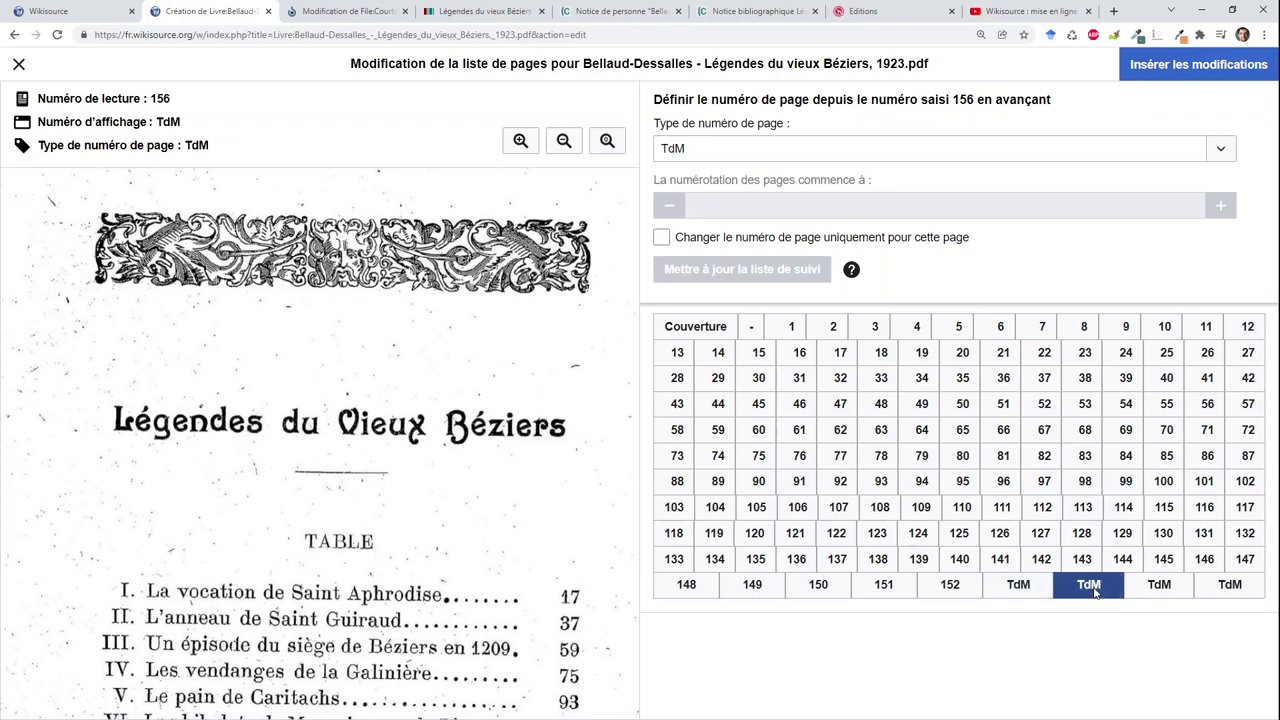
pyautogui.click(858, 150)
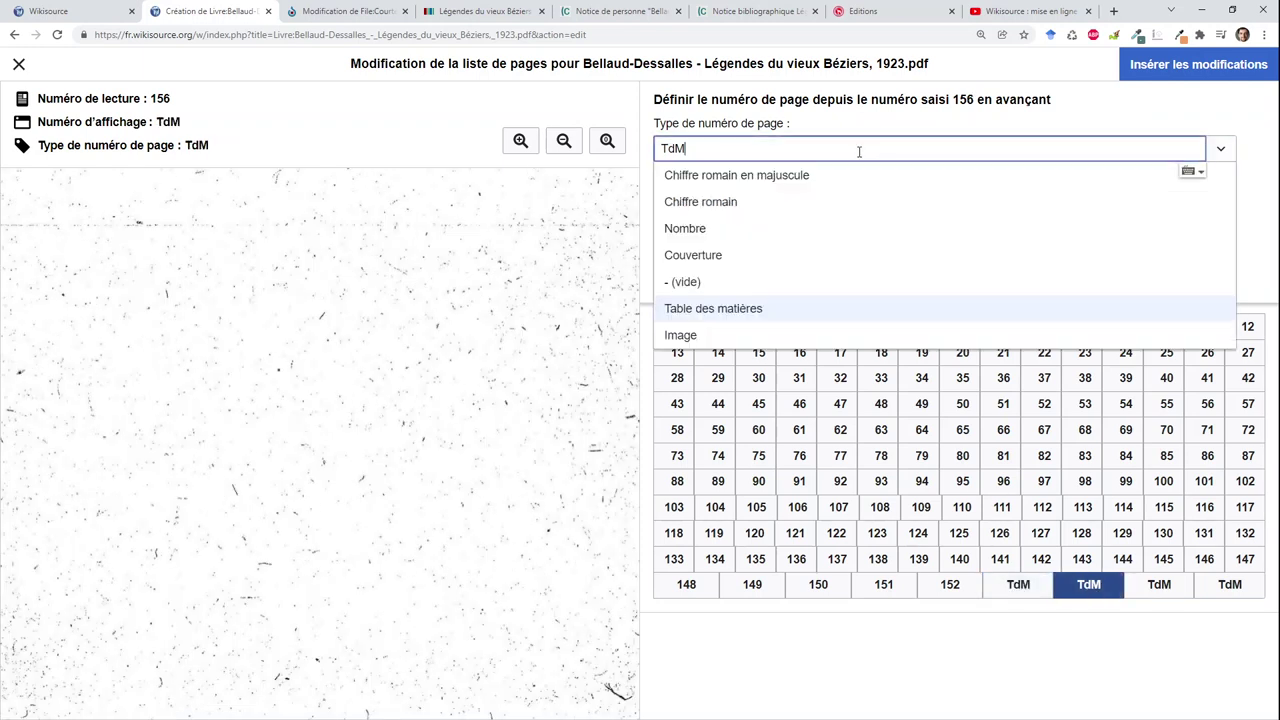
pyautogui.click(790, 284)
pyautogui.click(782, 274)
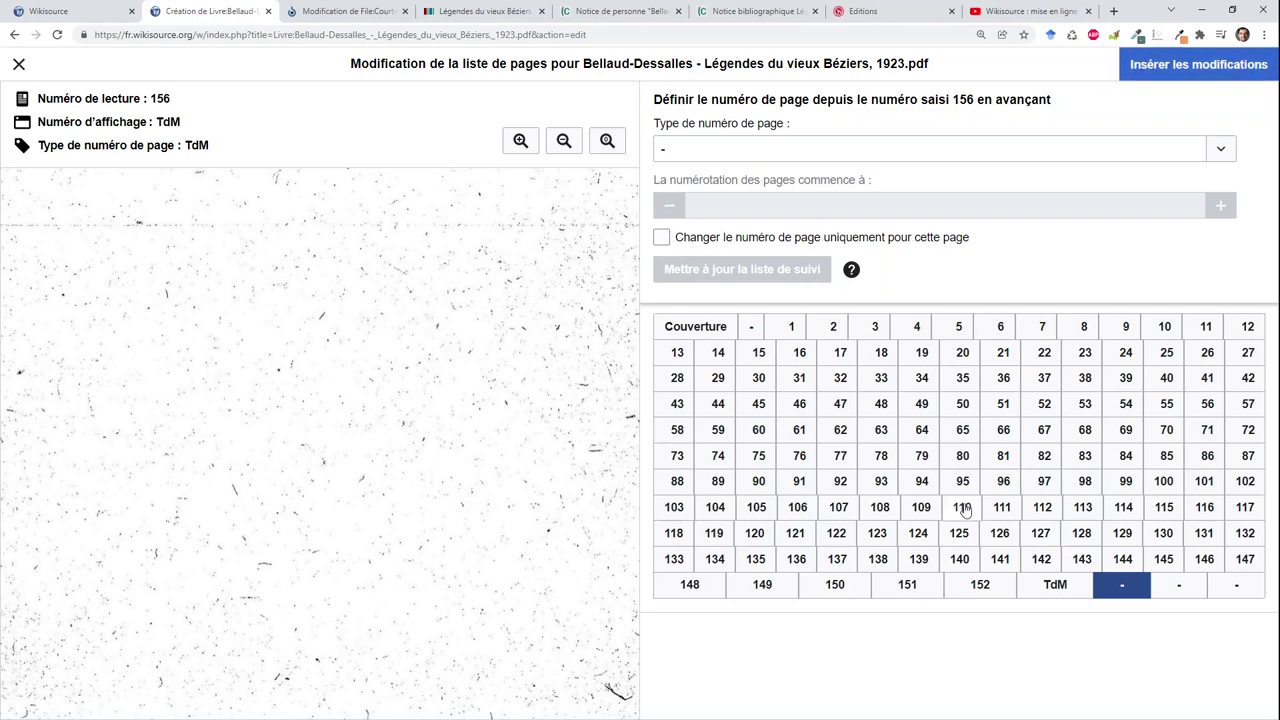
pyautogui.click(978, 585)
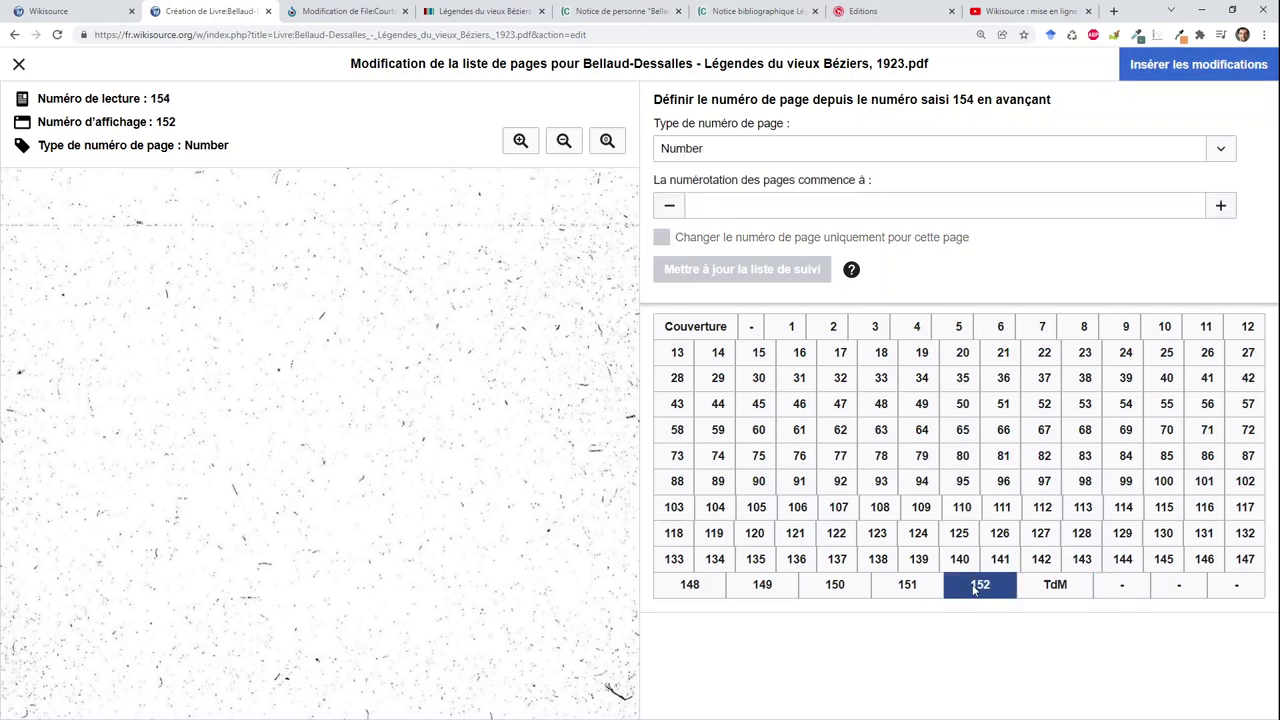
pyautogui.click(1031, 586)
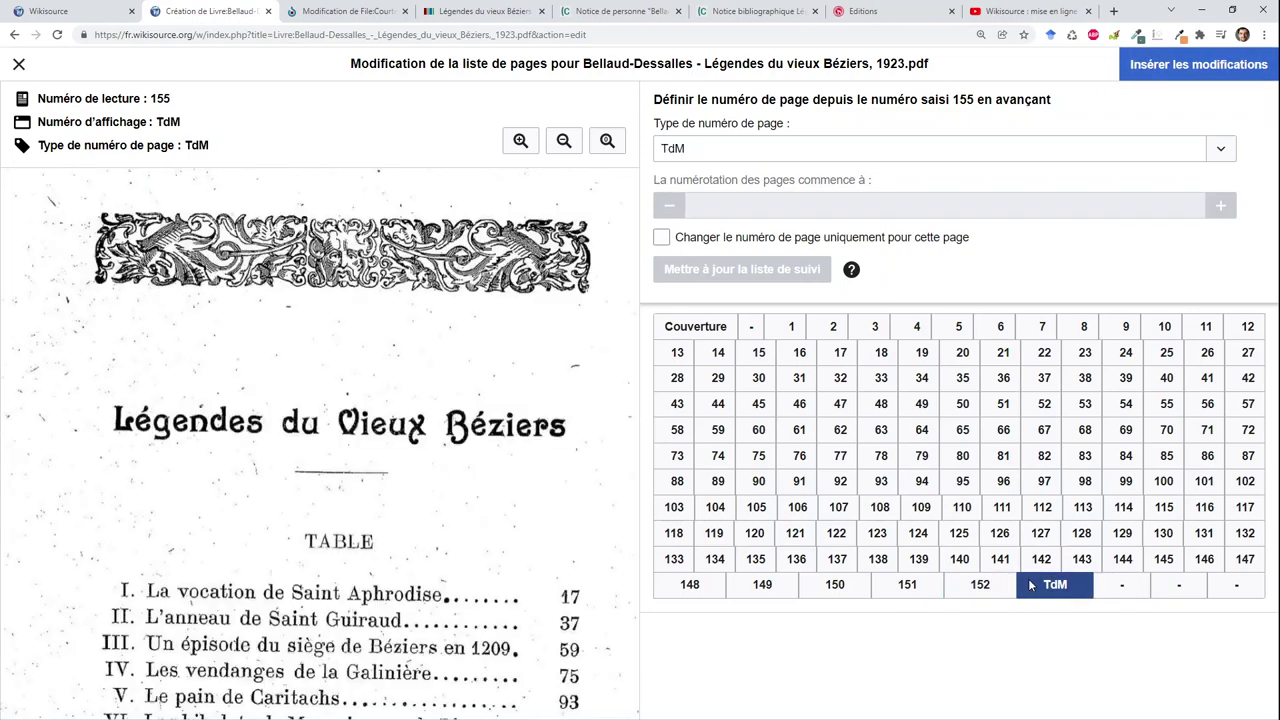
pyautogui.click(988, 589)
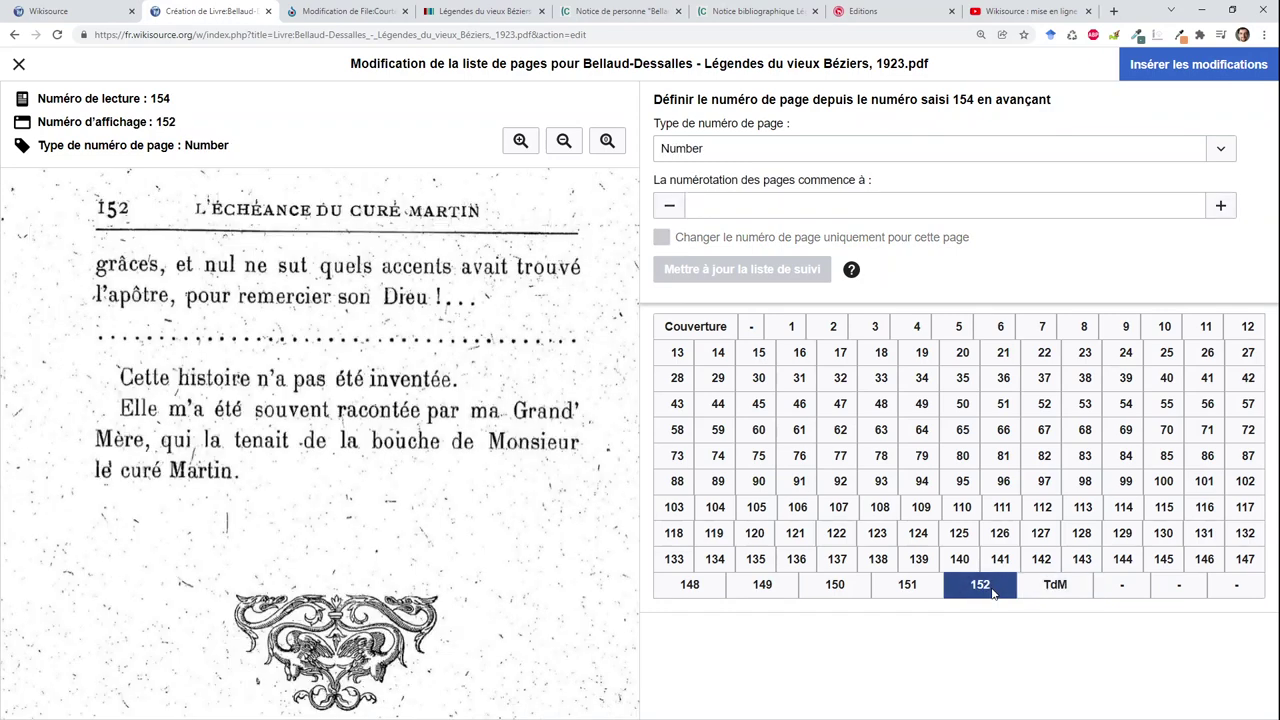
# Check the page labelled 139 against its scan and insert the page list changes into the form.
pyautogui.click(917, 560)
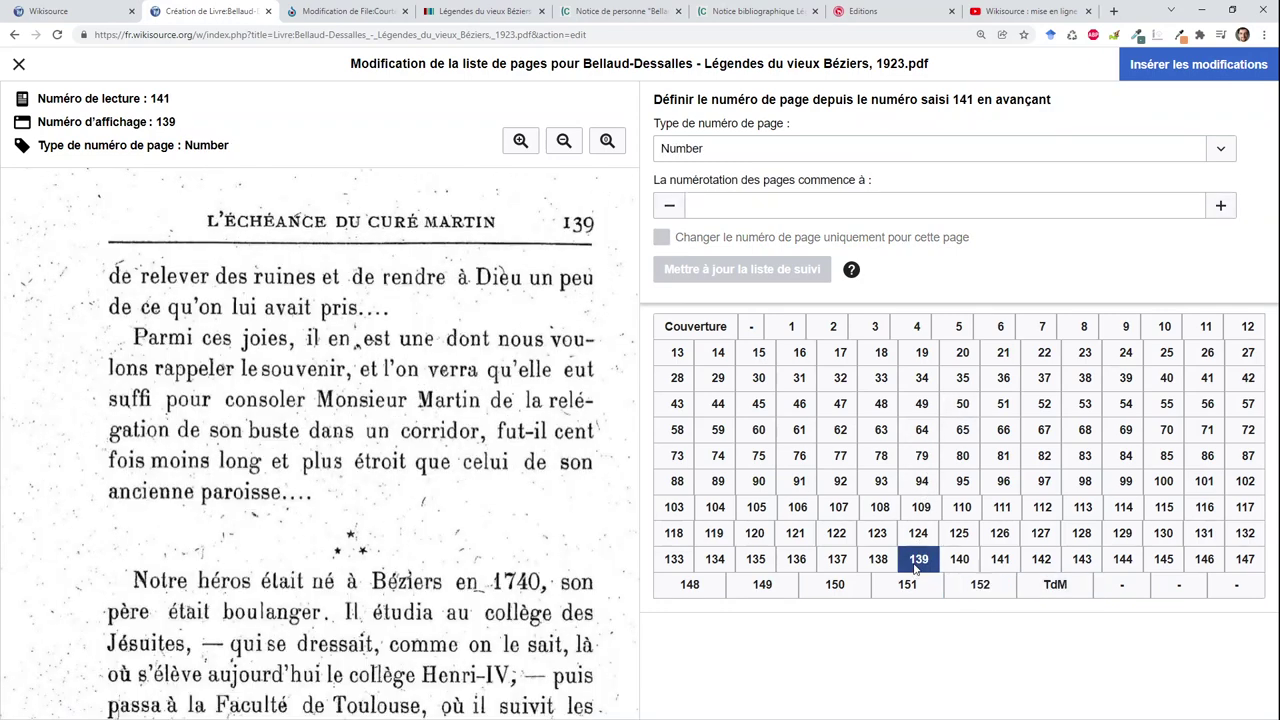
pyautogui.click(1172, 64)
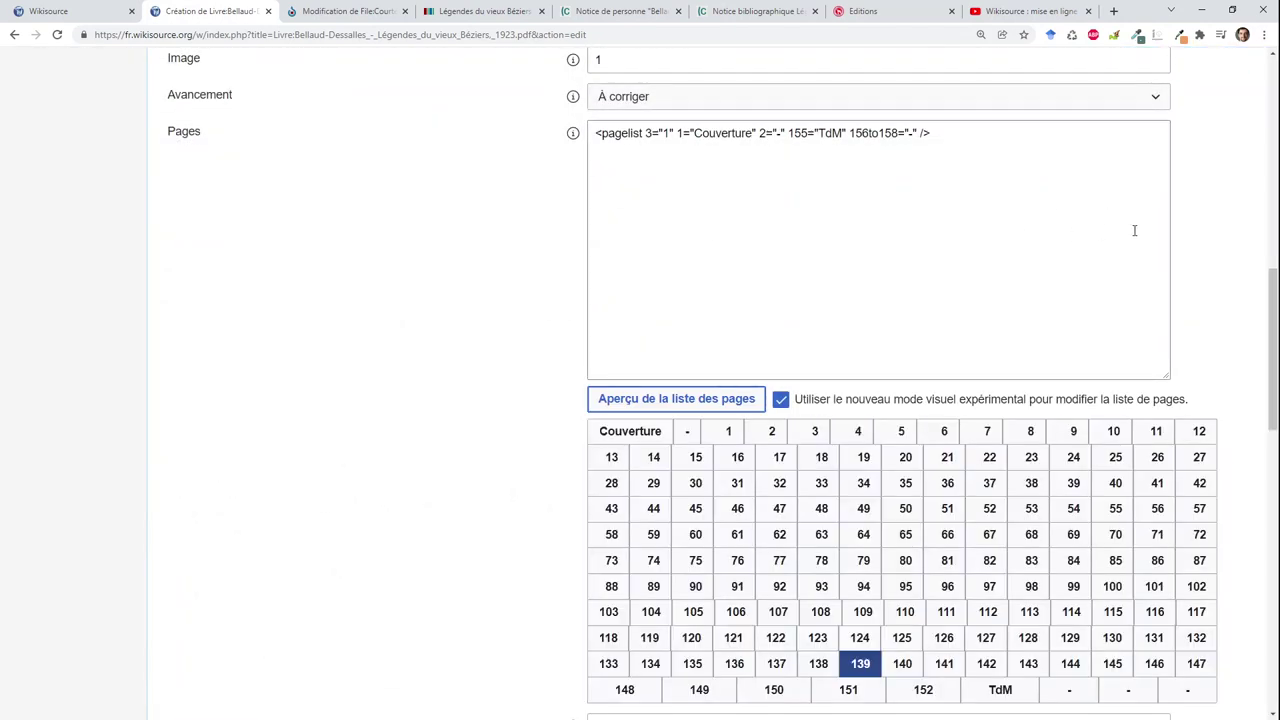
# Enter an empty template {{}} in the Sommaire field and preview the index page.
pyautogui.scroll(-5, 1219, 213)
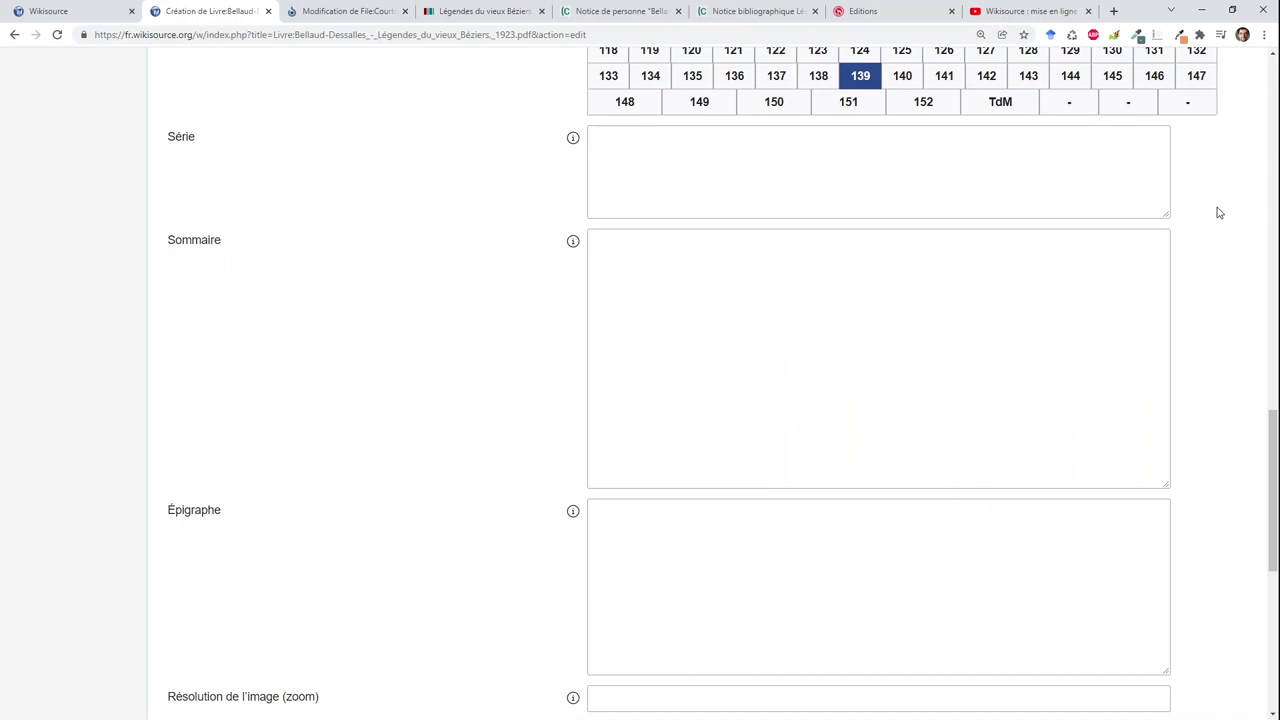
pyautogui.click(1097, 280)
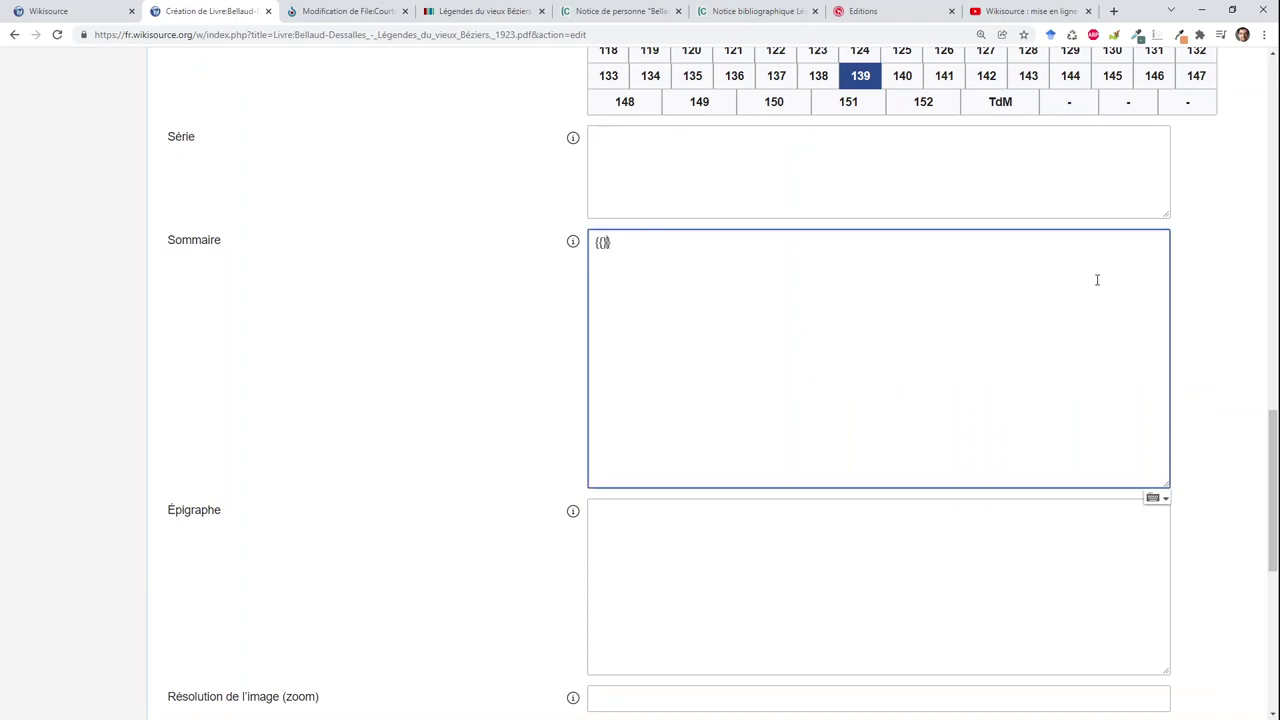
pyautogui.click(1195, 279)
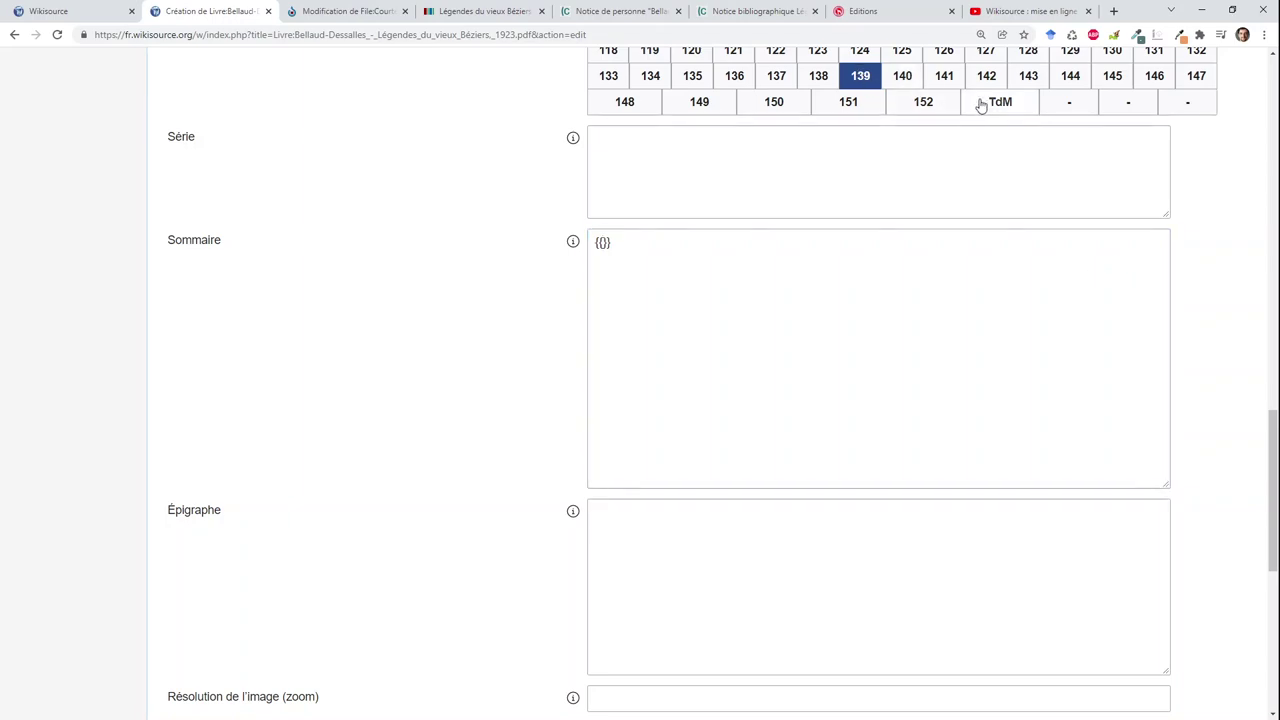
pyautogui.scroll(-5, 346, 200)
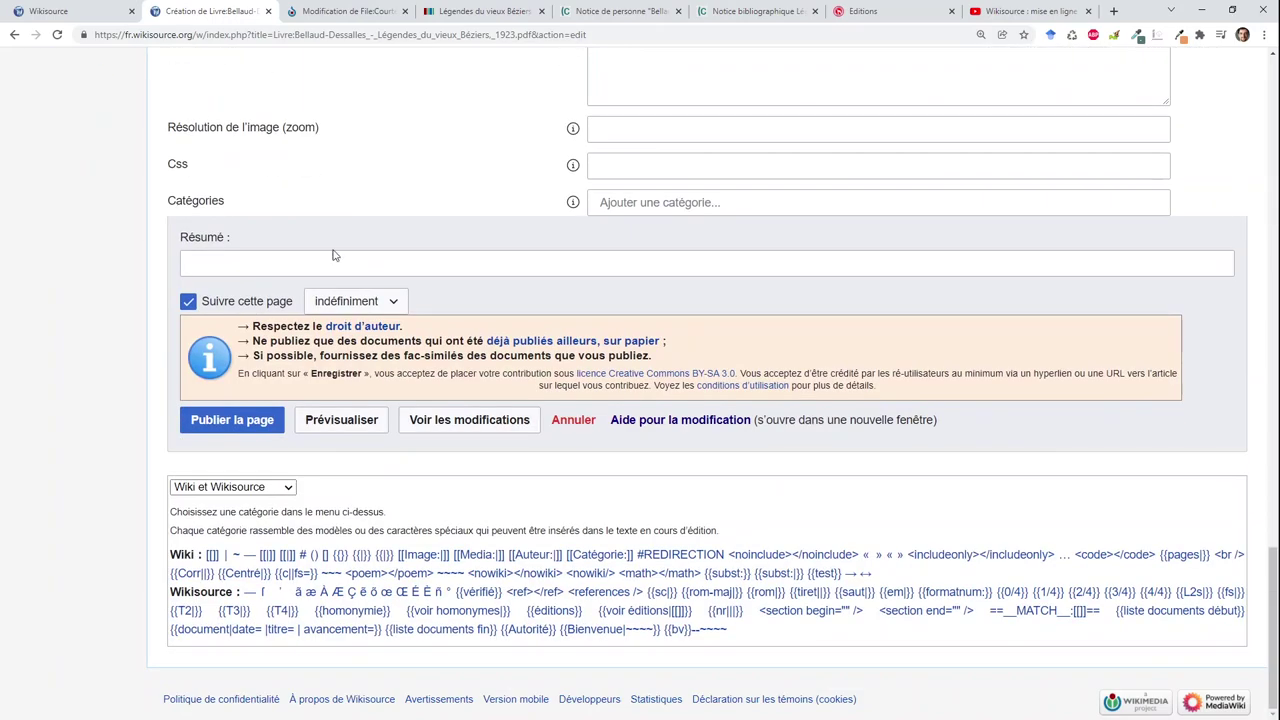
pyautogui.click(315, 424)
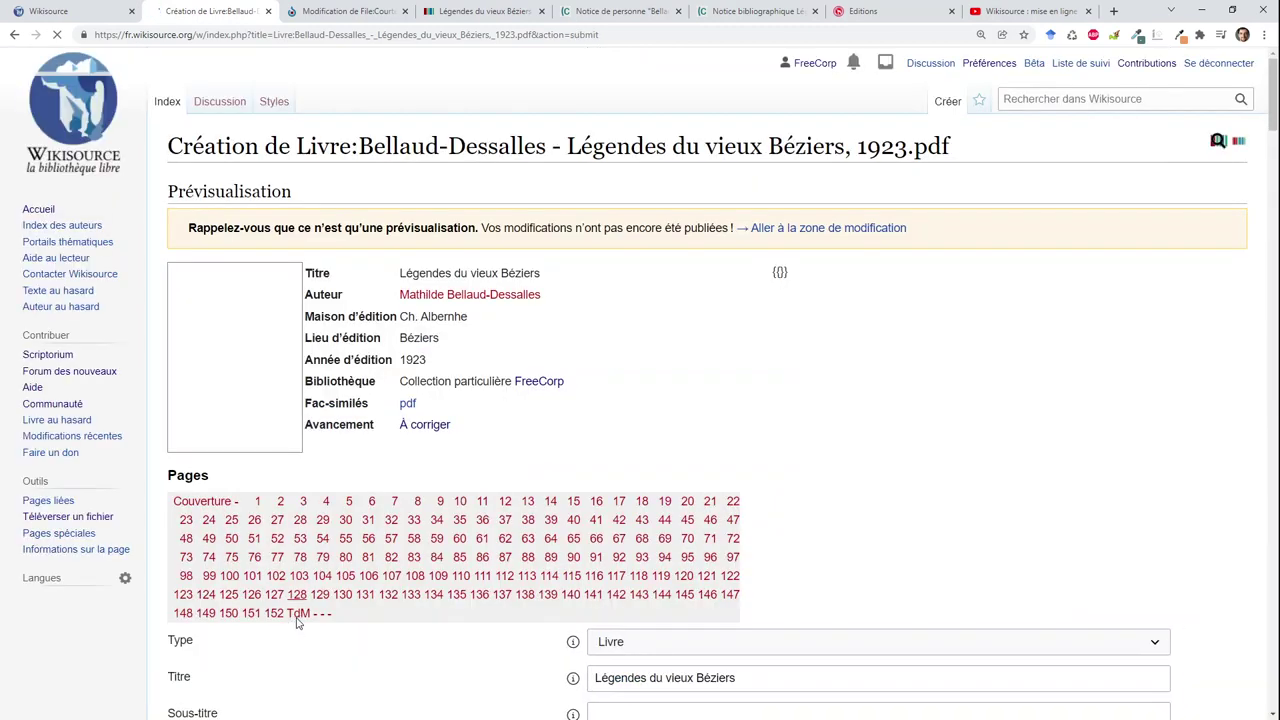
# Open the TdM page in a separate tab, copy its page title ending in /155 from the address, and return to the index form.
pyautogui.middleClick(297, 614)
pyautogui.click(298, 8)
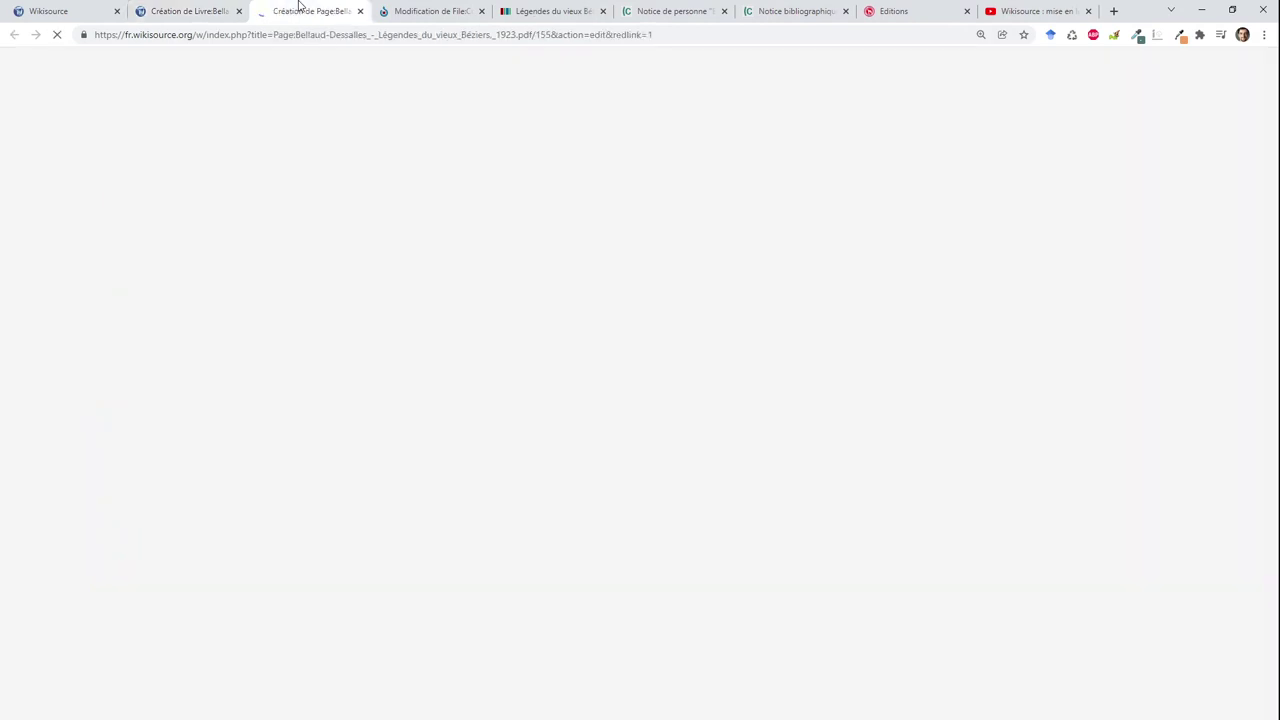
pyautogui.moveTo(274, 35); pyautogui.dragTo(545, 35)
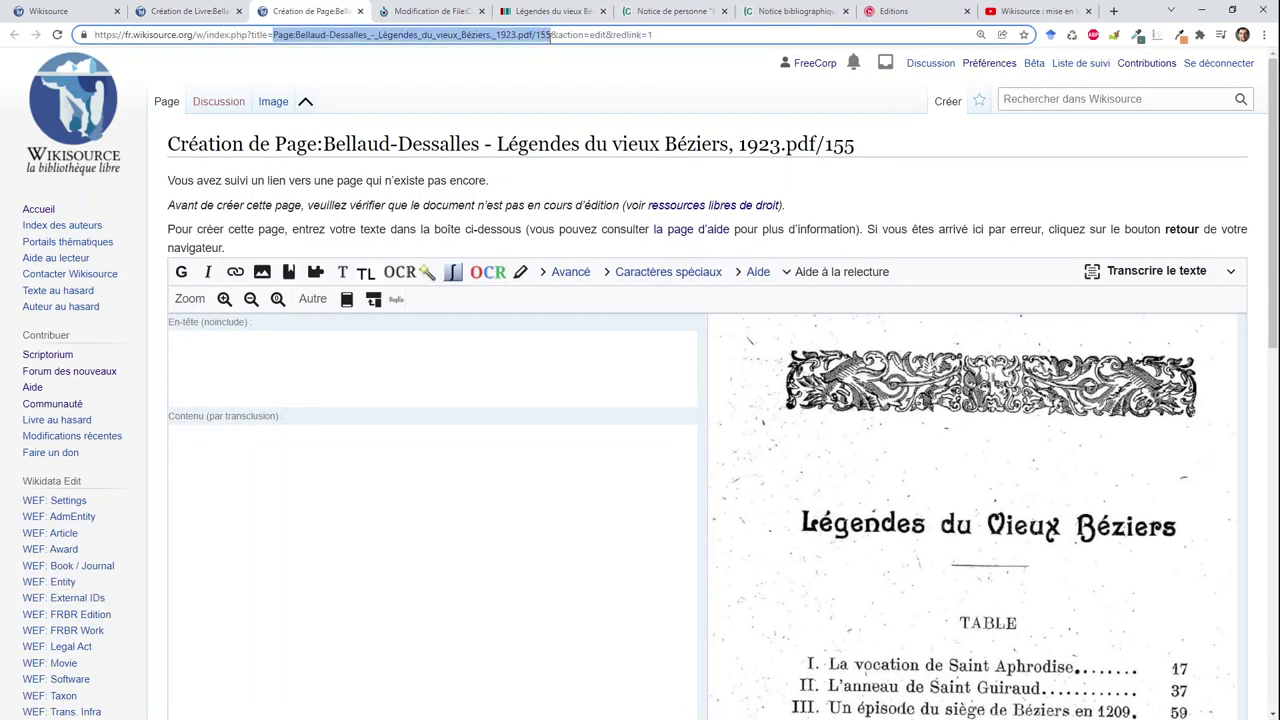
pyautogui.click(244, 7)
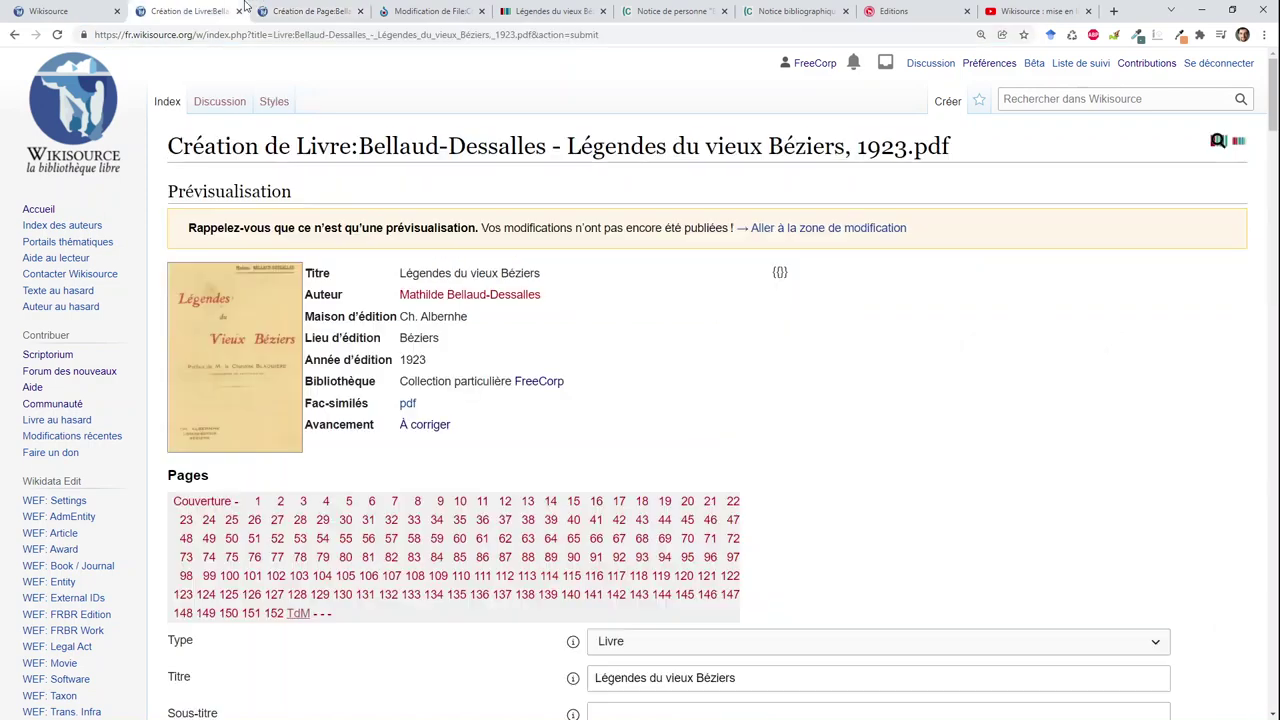
# Complete the Sommaire template as {{Page|…}} with the copied title of scan 155 and preview the index page.
pyautogui.scroll(-12, 713, 277)
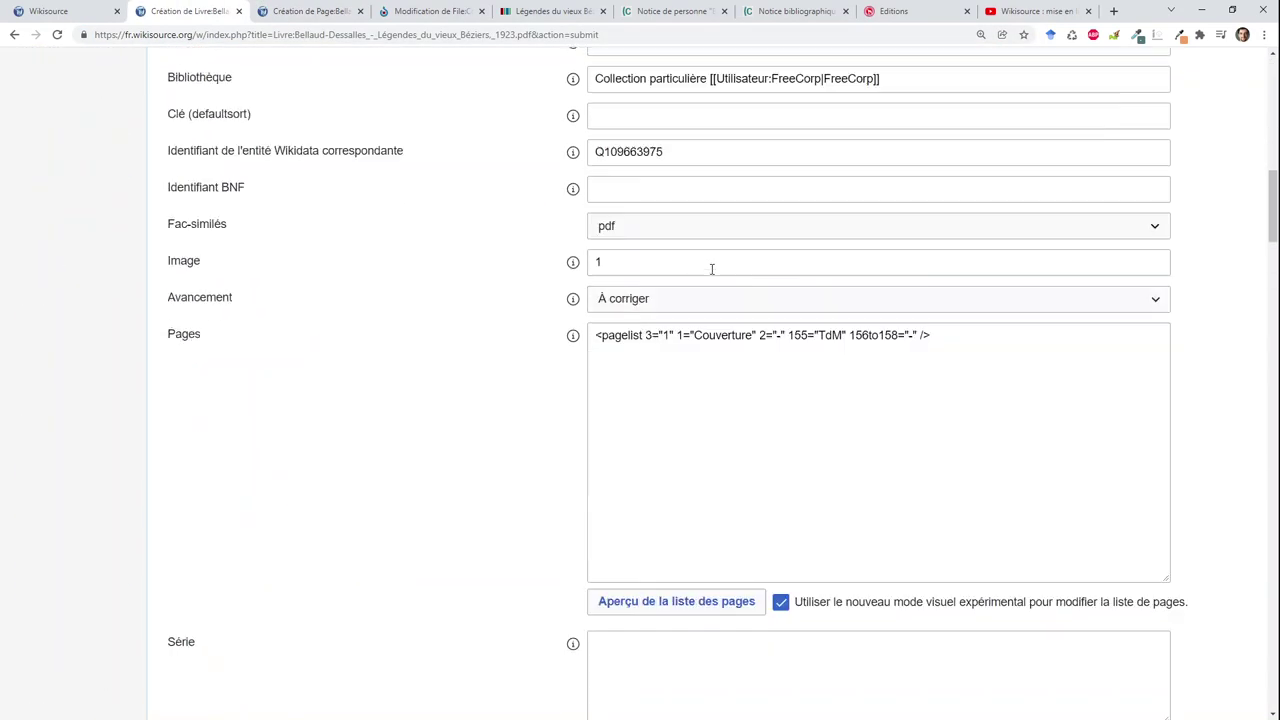
pyautogui.click(635, 622)
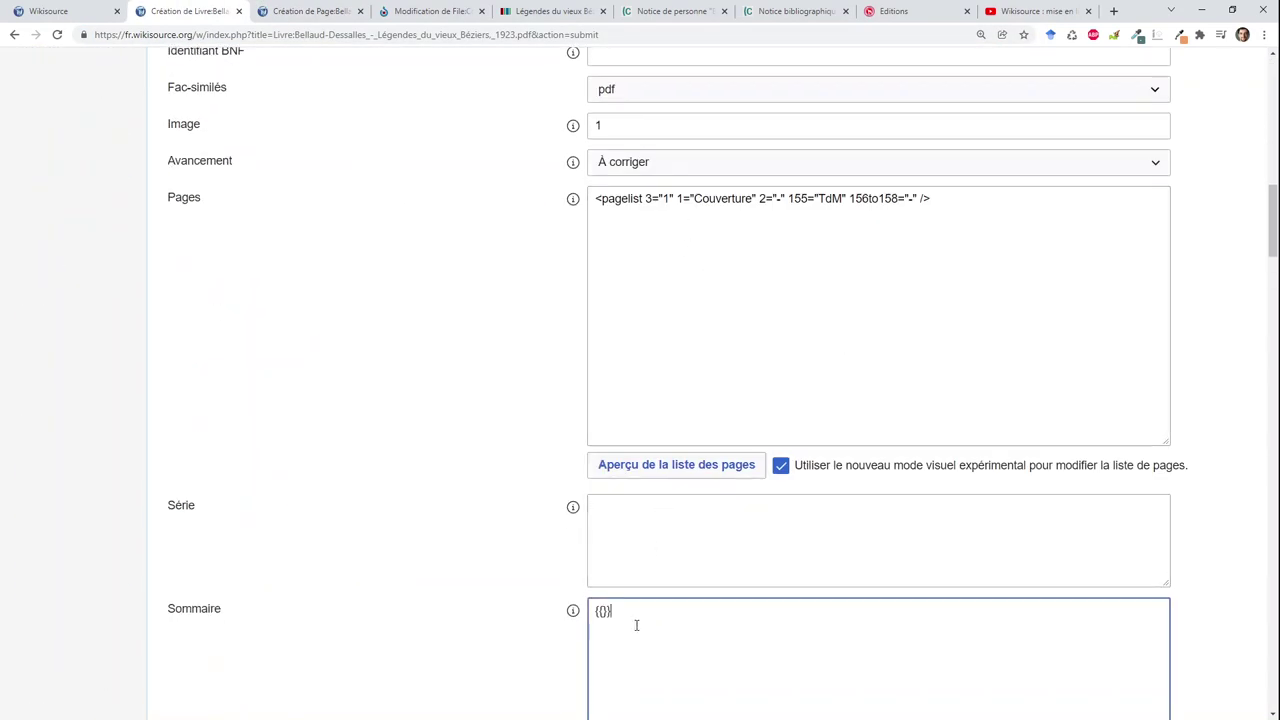
pyautogui.write('{{Page|')
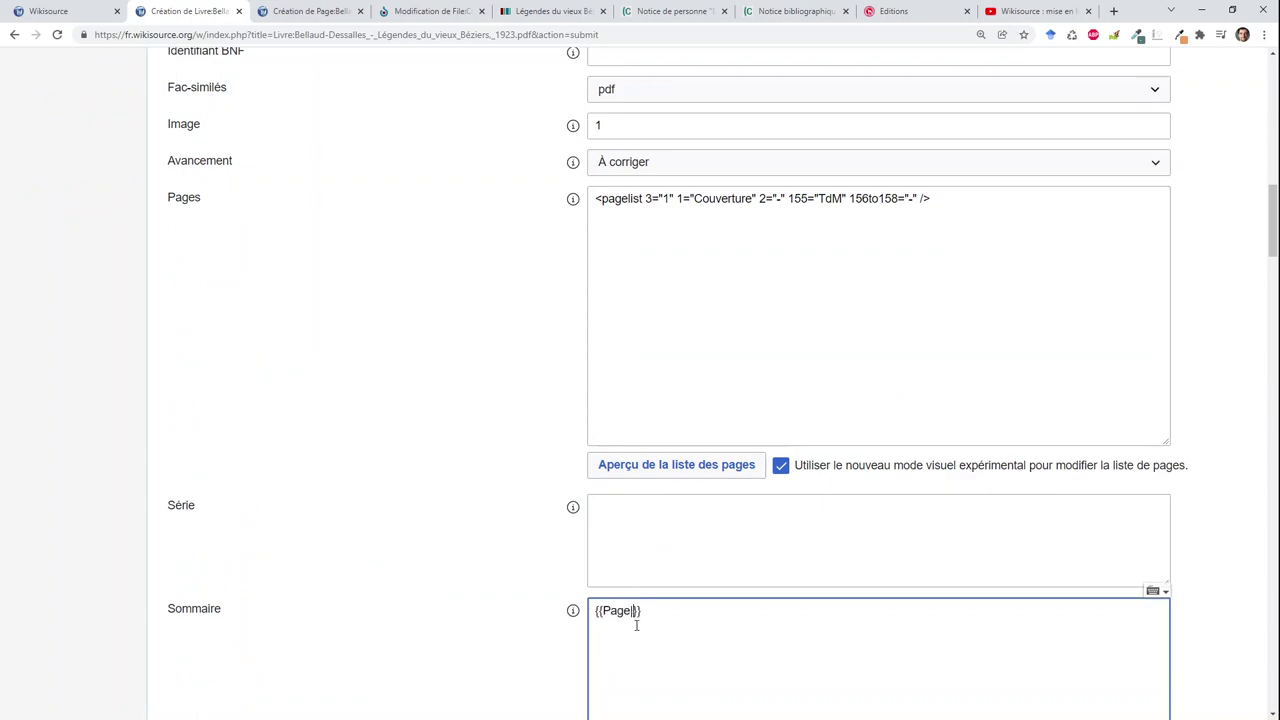
pyautogui.hotkey('ctrl', 'v')
pyautogui.scroll(-5, 636, 628)
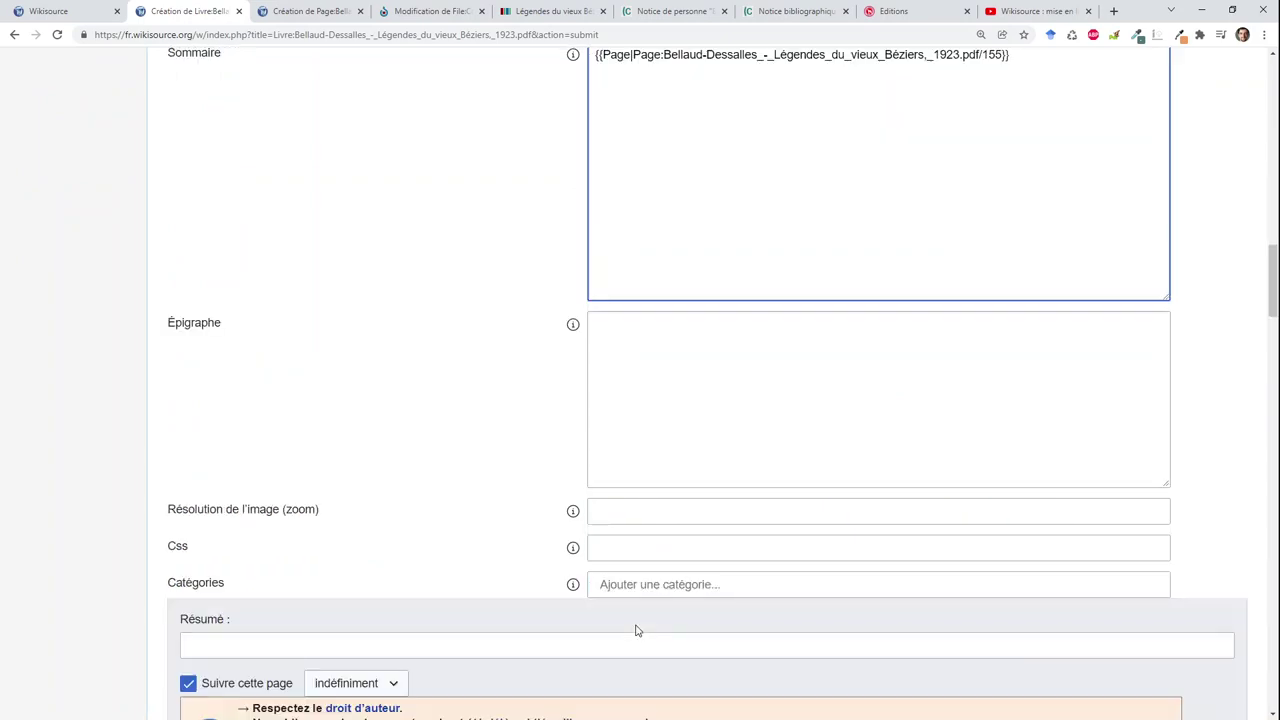
pyautogui.scroll(-5, 636, 630)
pyautogui.click(349, 221)
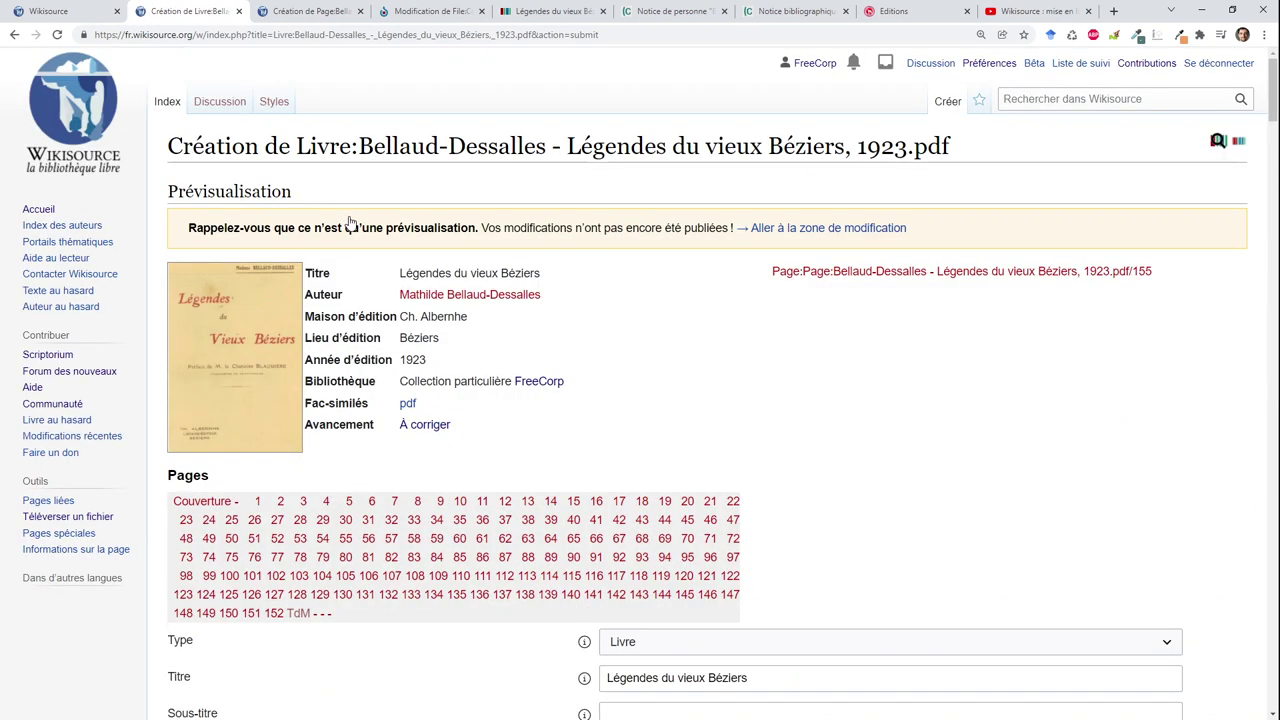
# Remove the duplicate "Page:" prefix from the Sommaire template and preview the index page again.
pyautogui.scroll(-10, 349, 221)
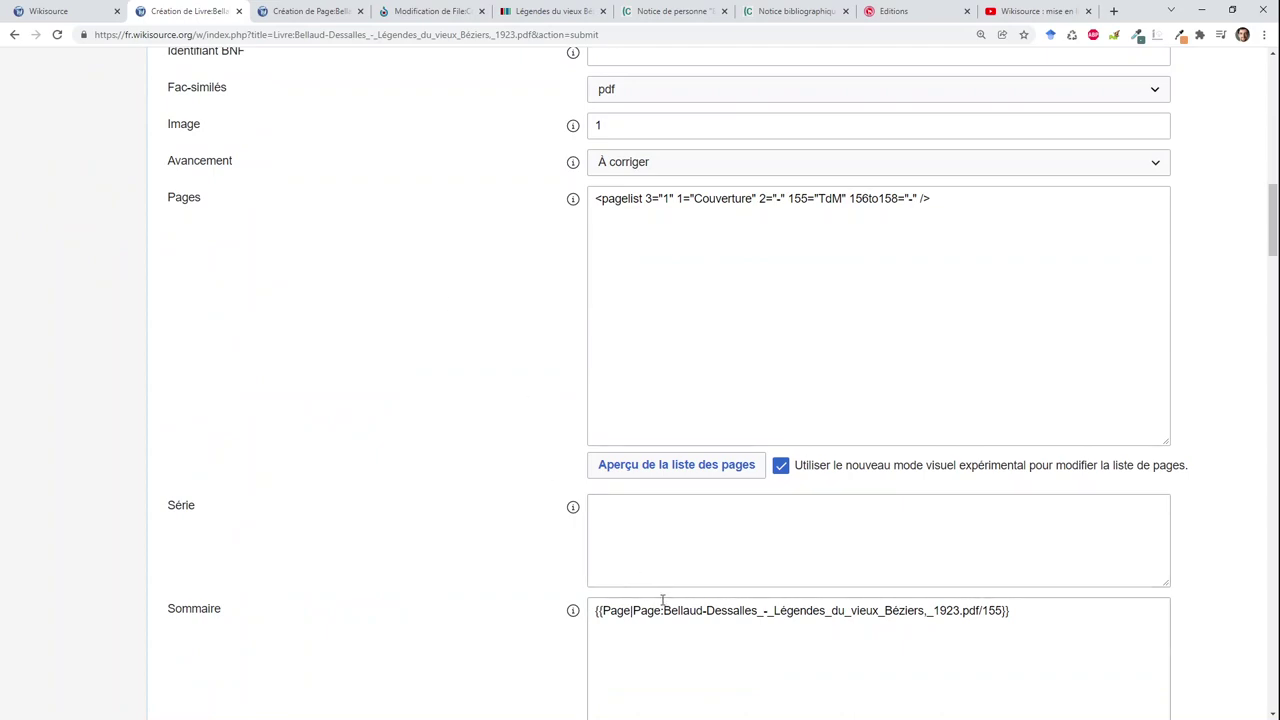
pyautogui.click(664, 606)
pyautogui.press('BackSpace')
pyautogui.press('BackSpace')
pyautogui.press('BackSpace')
pyautogui.press('BackSpace')
pyautogui.press('BackSpace')
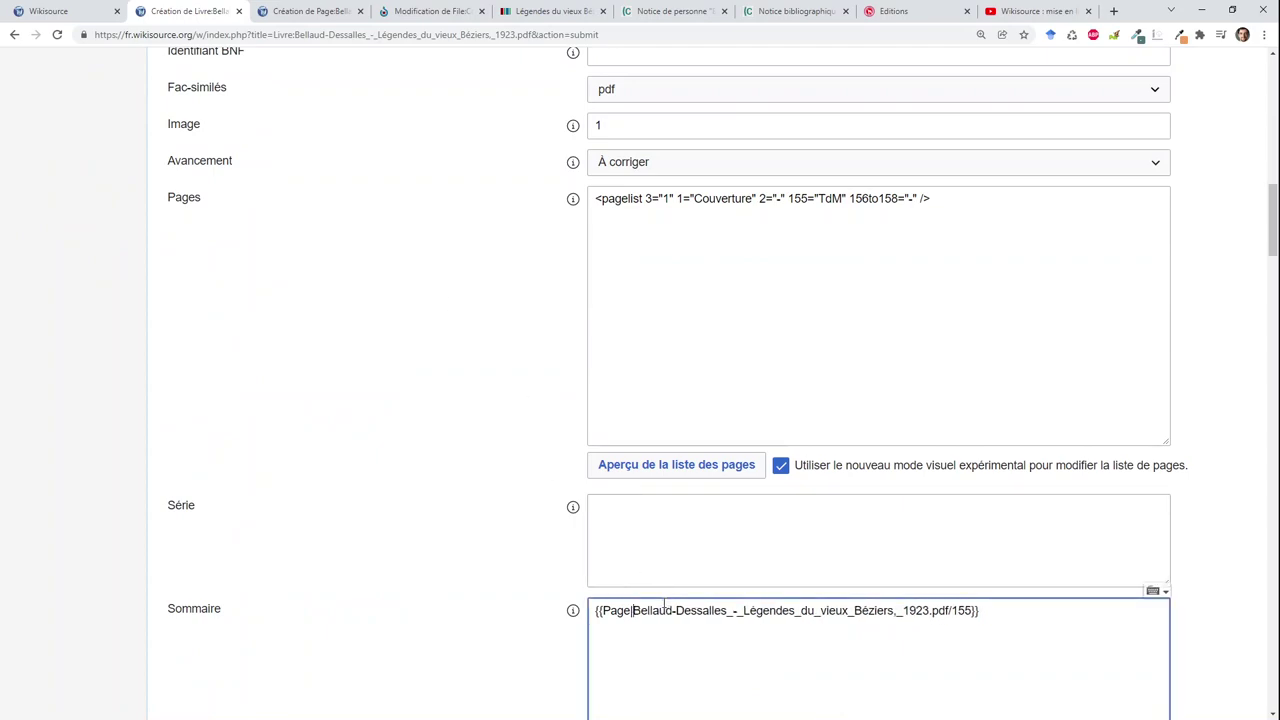
pyautogui.scroll(-8, 664, 606)
pyautogui.click(322, 216)
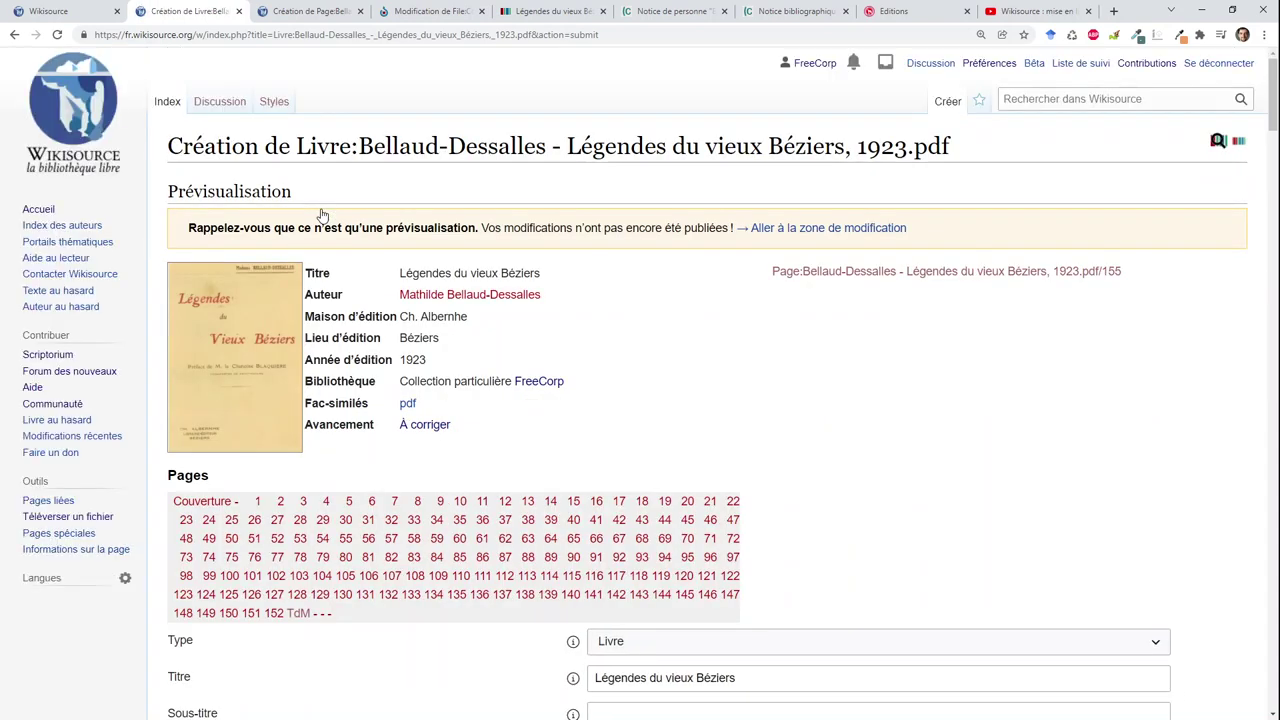
# Review the Sommaire and Pages fields and publish the index page.
pyautogui.scroll(-10, 322, 216)
pyautogui.scroll(-10, 322, 216)
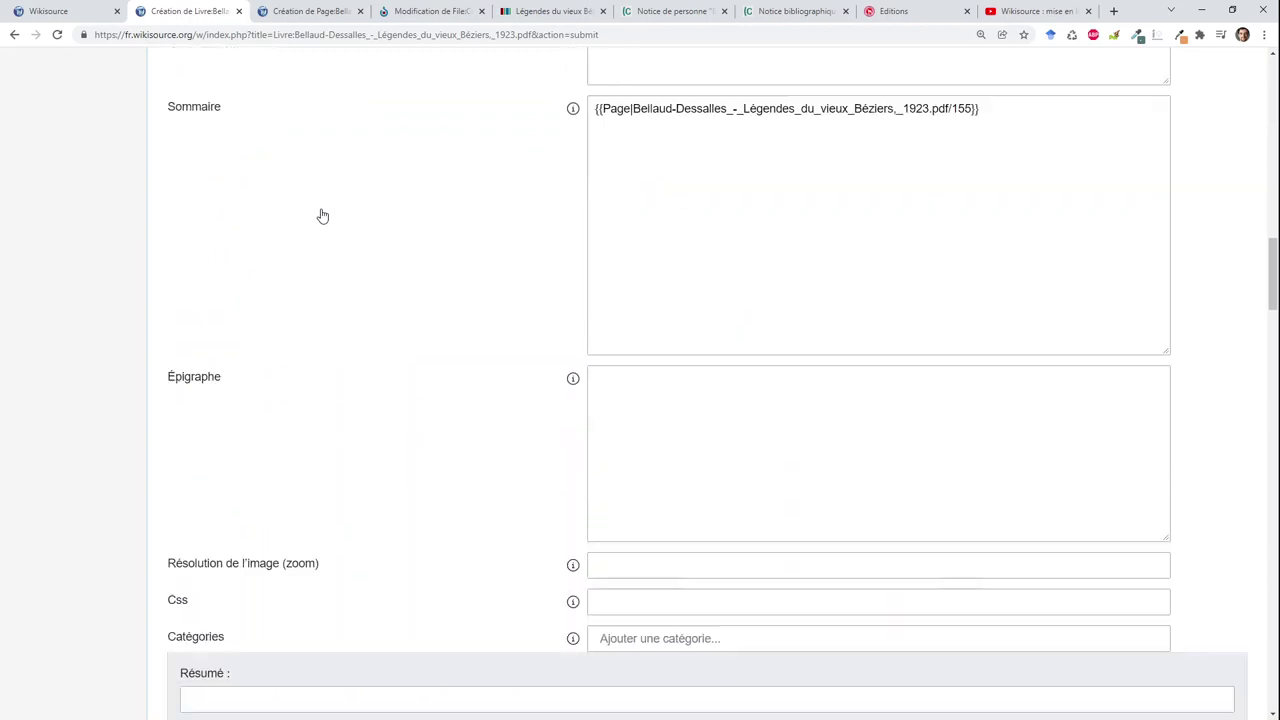
pyautogui.scroll(6, 322, 216)
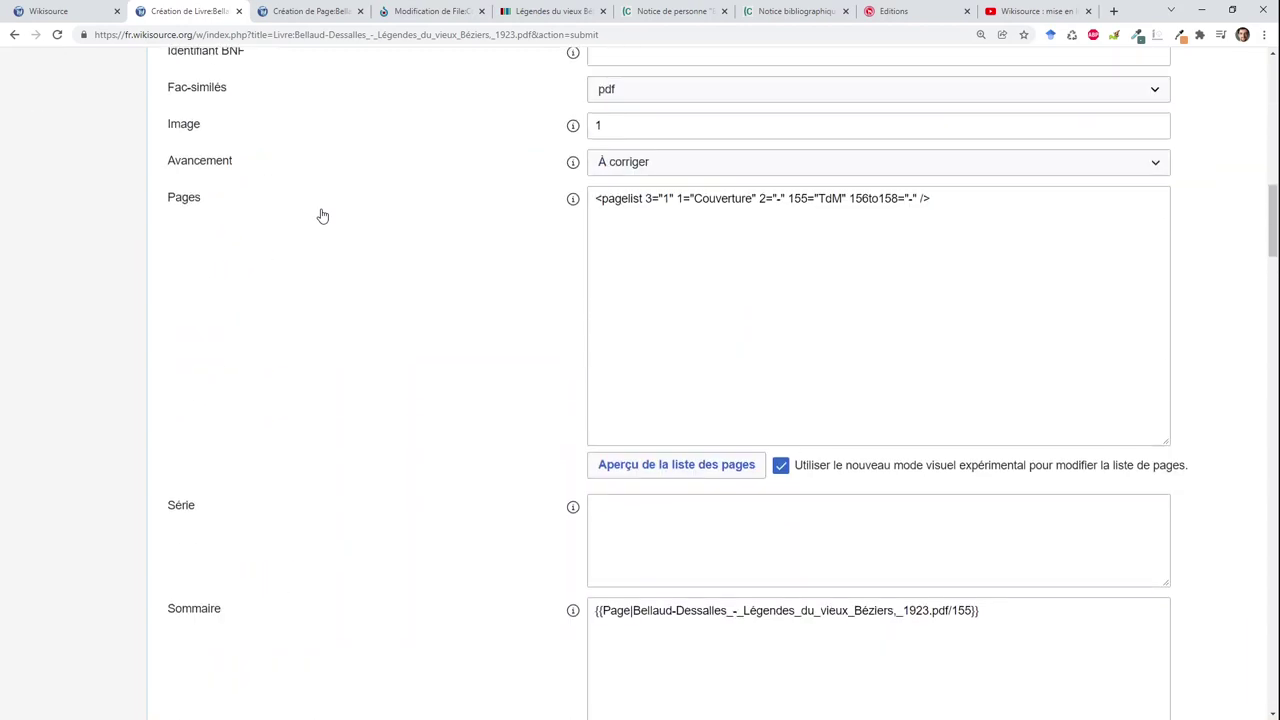
pyautogui.scroll(-5, 322, 216)
pyautogui.scroll(-5, 322, 216)
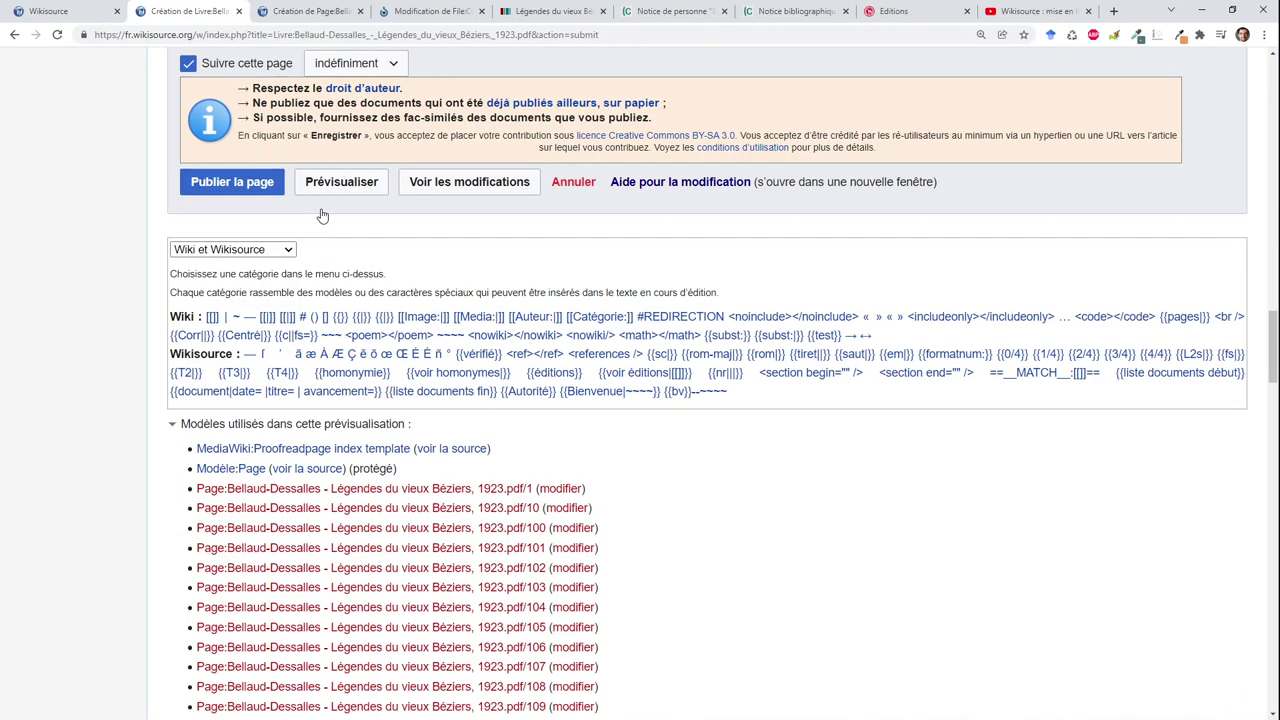
pyautogui.click(255, 186)
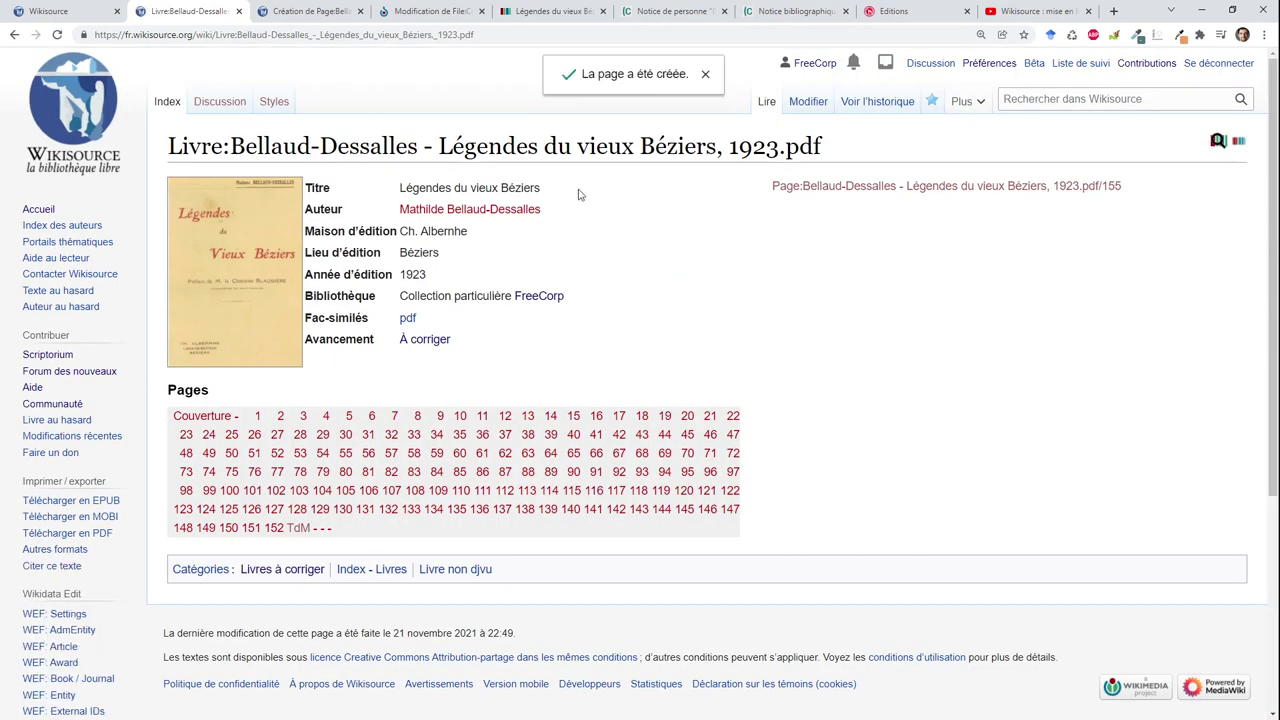
# Open the page linked in the Sommaire, switch to scan 32 through the index, and extract its text with Google OCR.
pyautogui.click(808, 187)
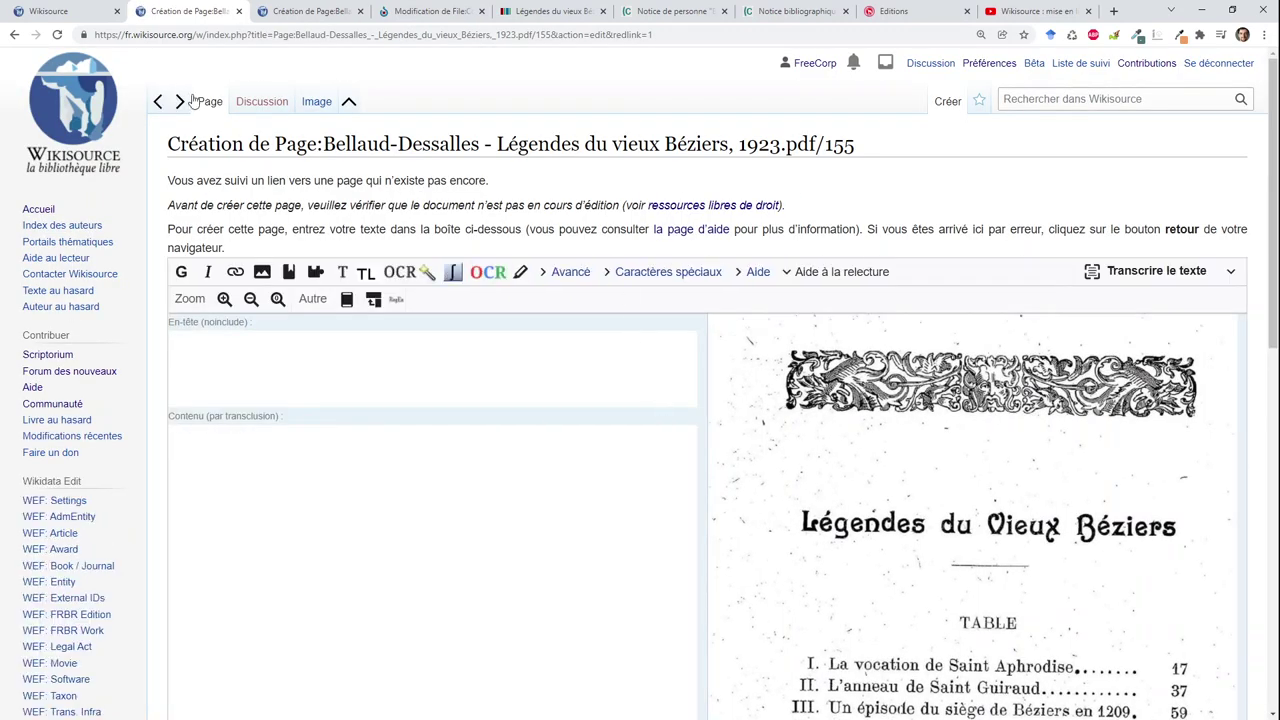
pyautogui.click(348, 103)
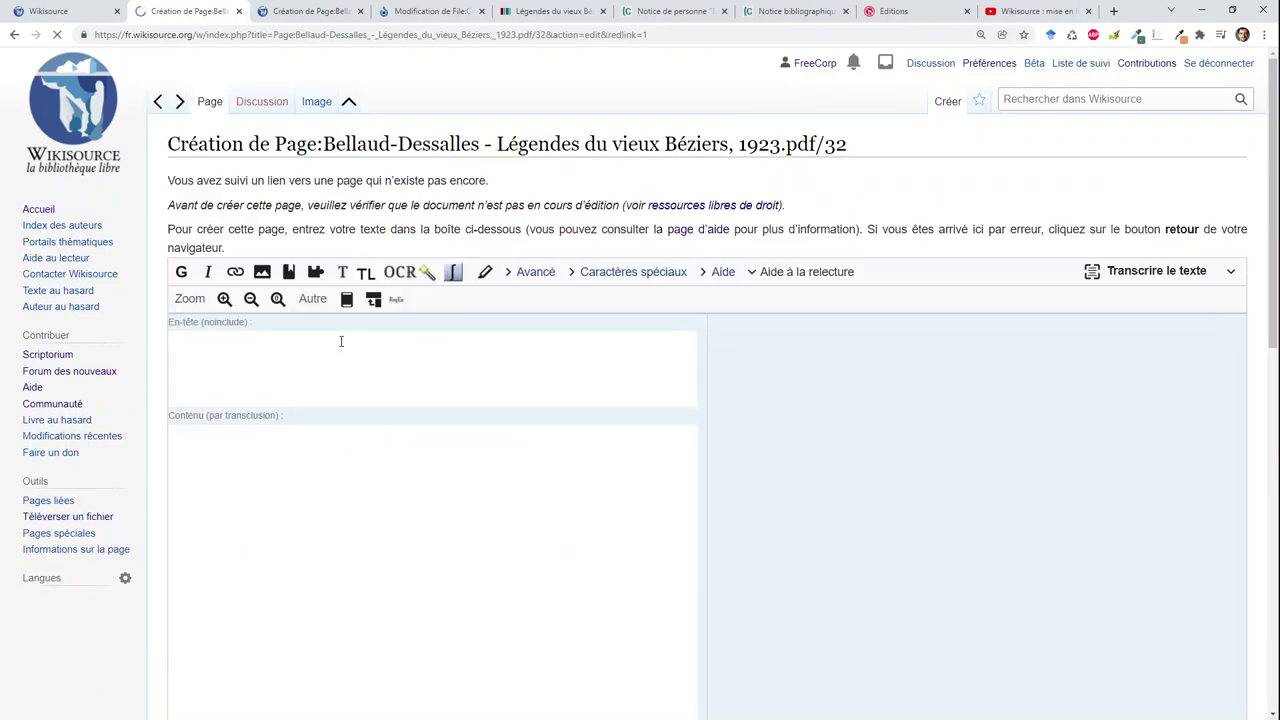
pyautogui.click(475, 276)
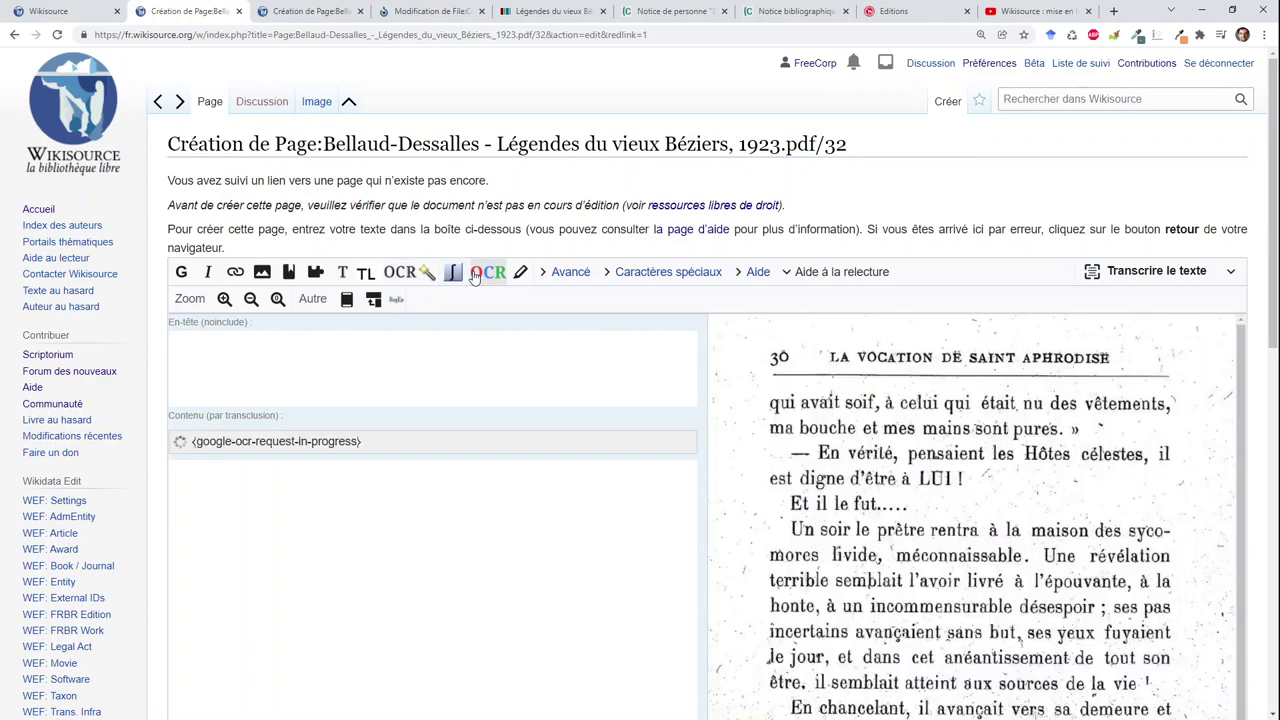
pyautogui.scroll(-2, 527, 227)
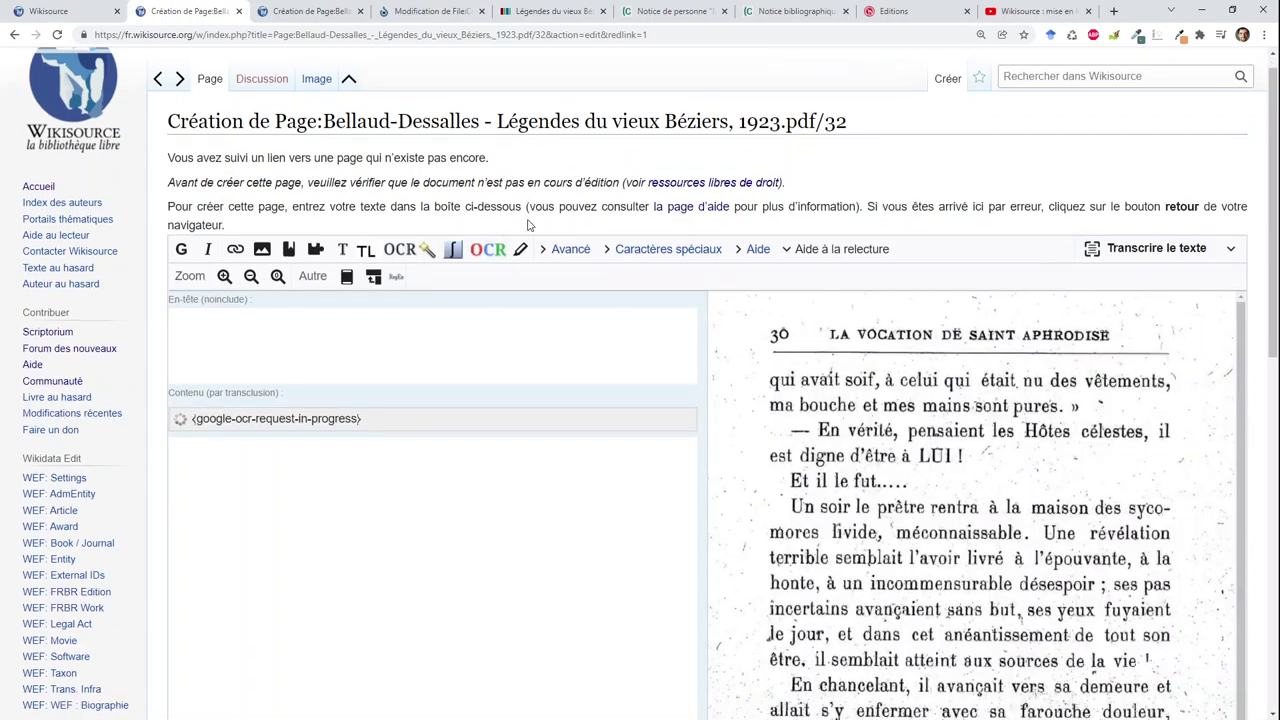
pyautogui.scroll(-1, 528, 220)
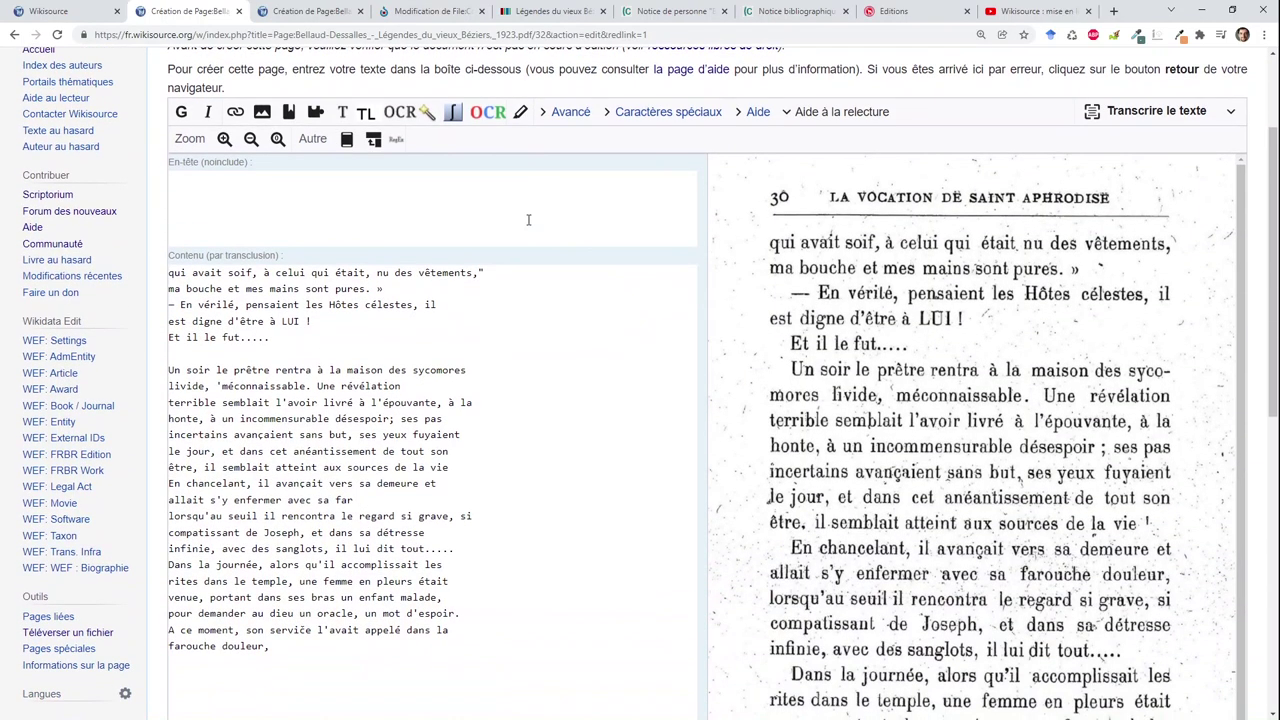